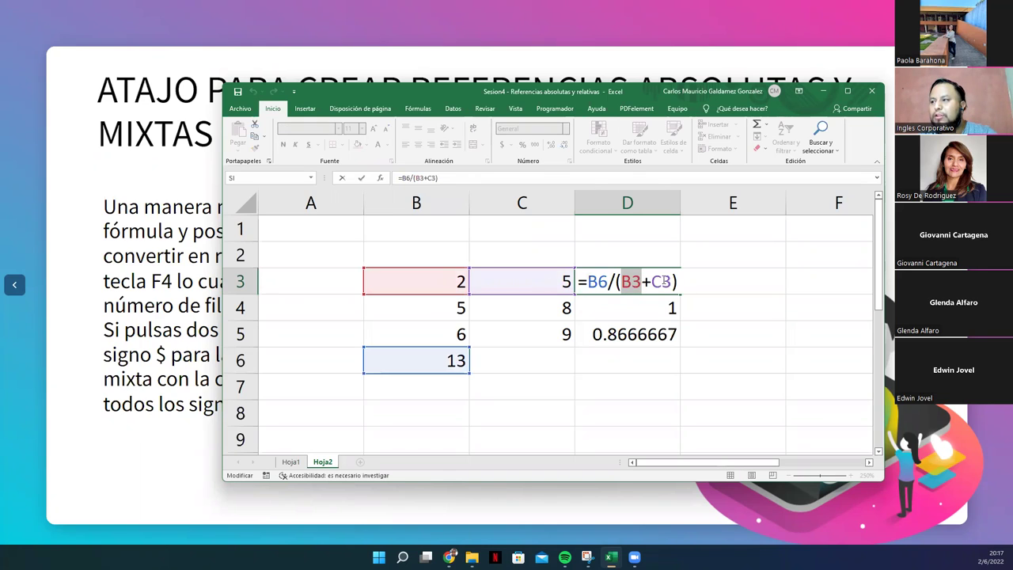
# Step: Select the B6 reference in D3's formula and look up the F4 shortcut on the slide
pyautogui.press('Right')
pyautogui.press('Right')
pyautogui.hotkey('shift', 'Right')
pyautogui.hotkey('shift', 'Right')
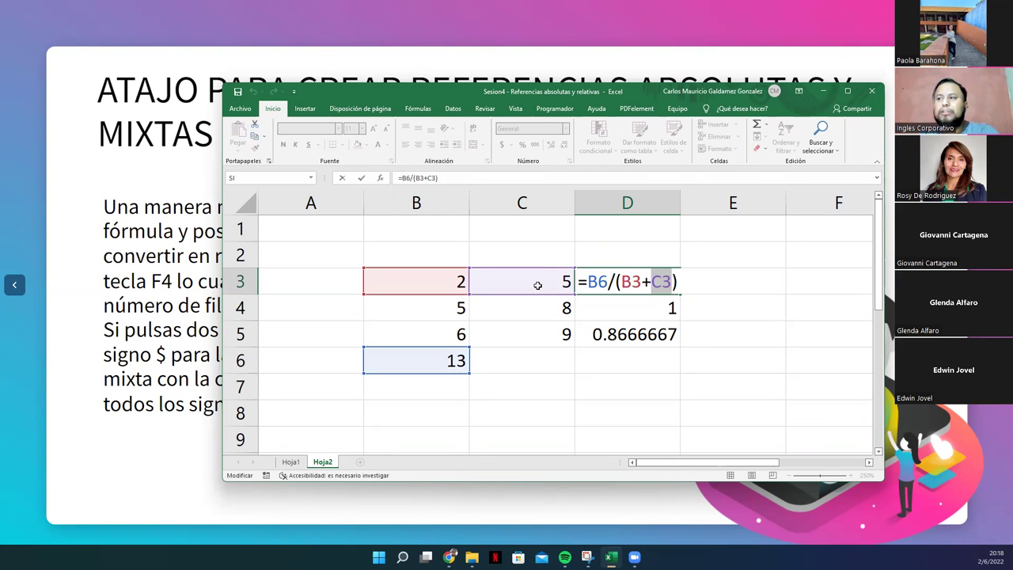
pyautogui.moveTo(588, 281); pyautogui.dragTo(608, 282)
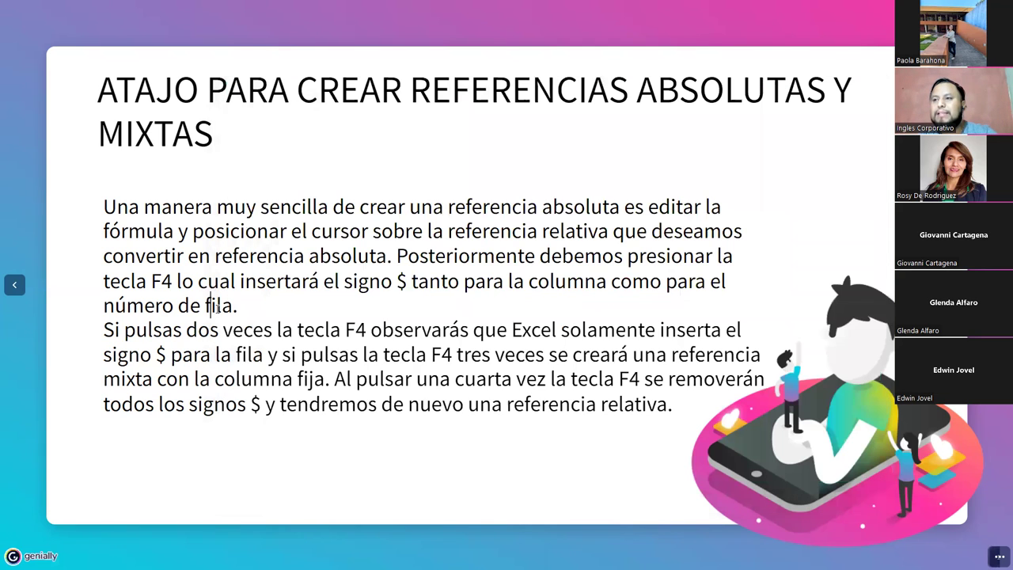
pyautogui.click(211, 307)
pyautogui.moveTo(345, 330); pyautogui.dragTo(367, 331)
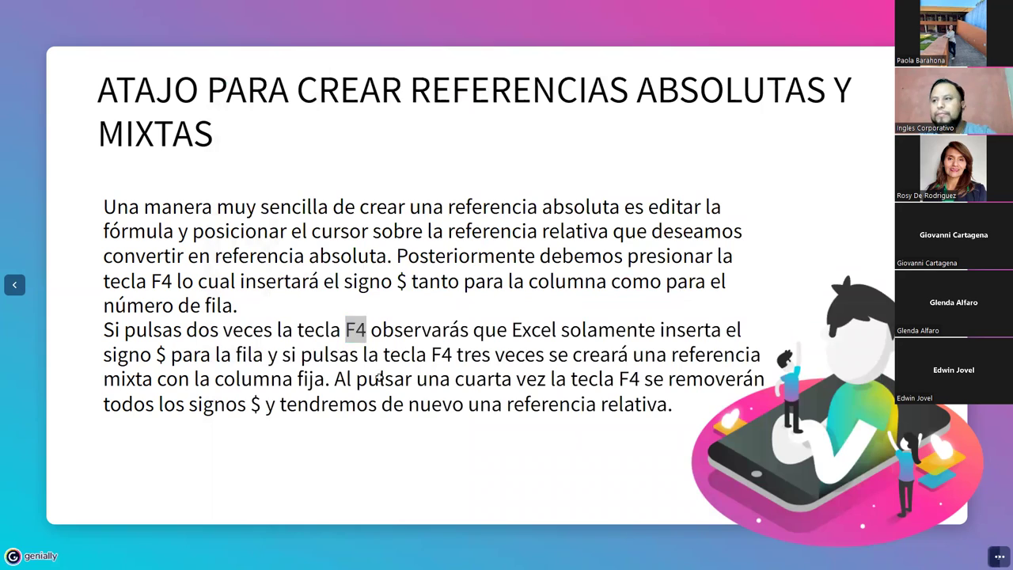
pyautogui.hotkey('alt', 'Tab')
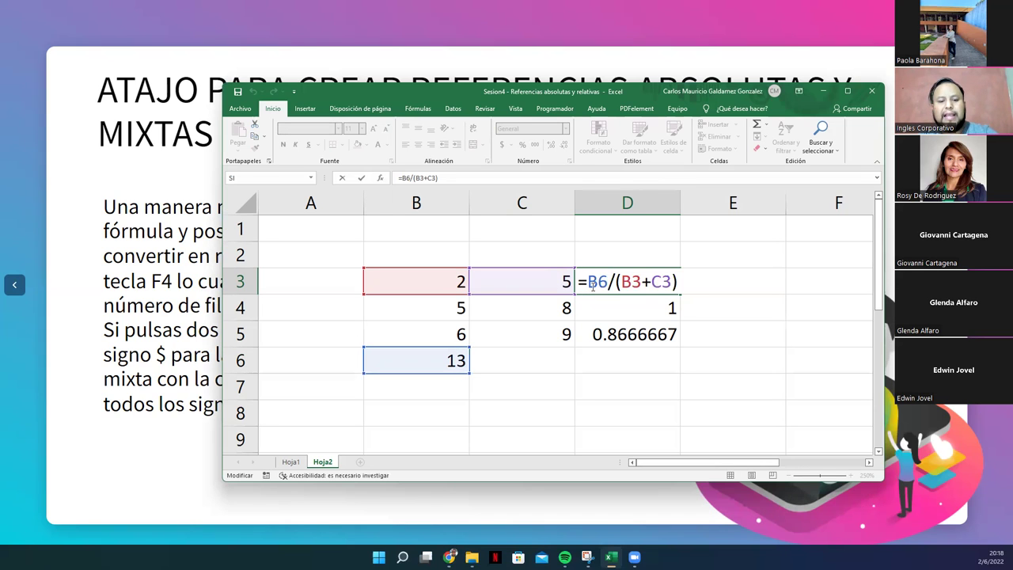
# Step: Toggle B6 to $B$6 with F4 and undo, then cancel so D3 keeps =B6/(B3+C3)
pyautogui.press('F4')
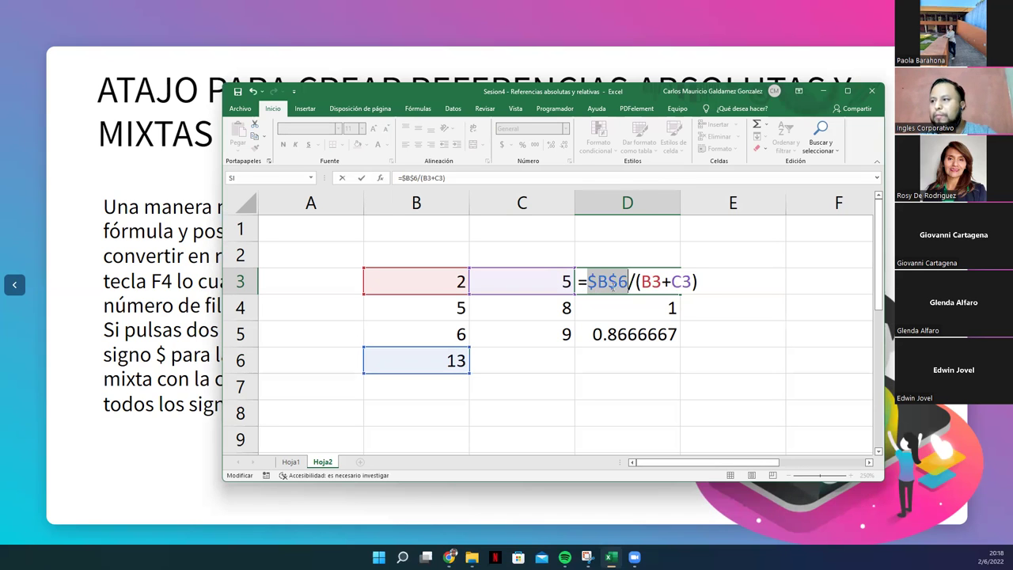
pyautogui.hotkey('ctrl', 'z')
pyautogui.click(599, 283)
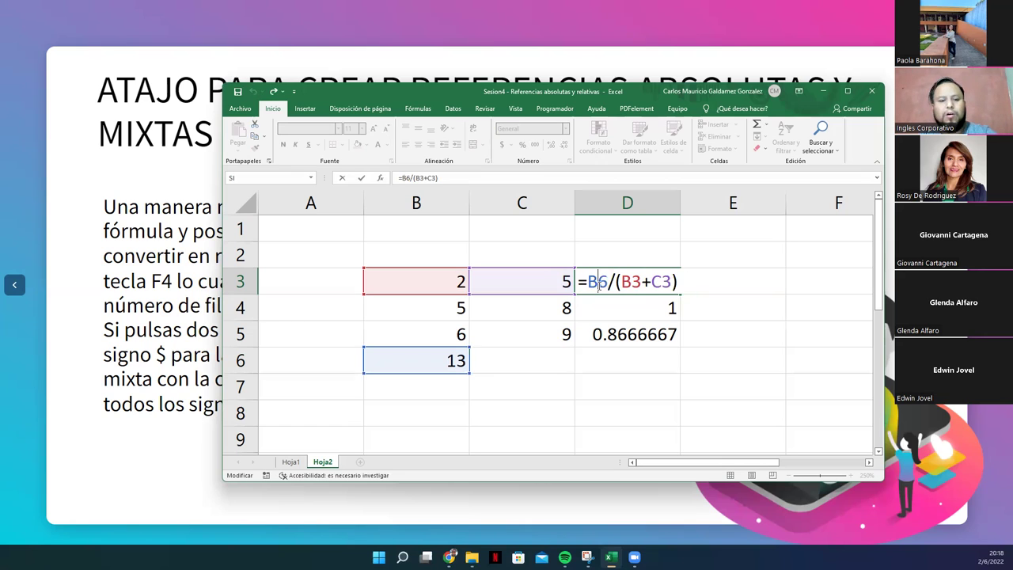
pyautogui.press('F4')
pyautogui.hotkey('ctrl', 'z')
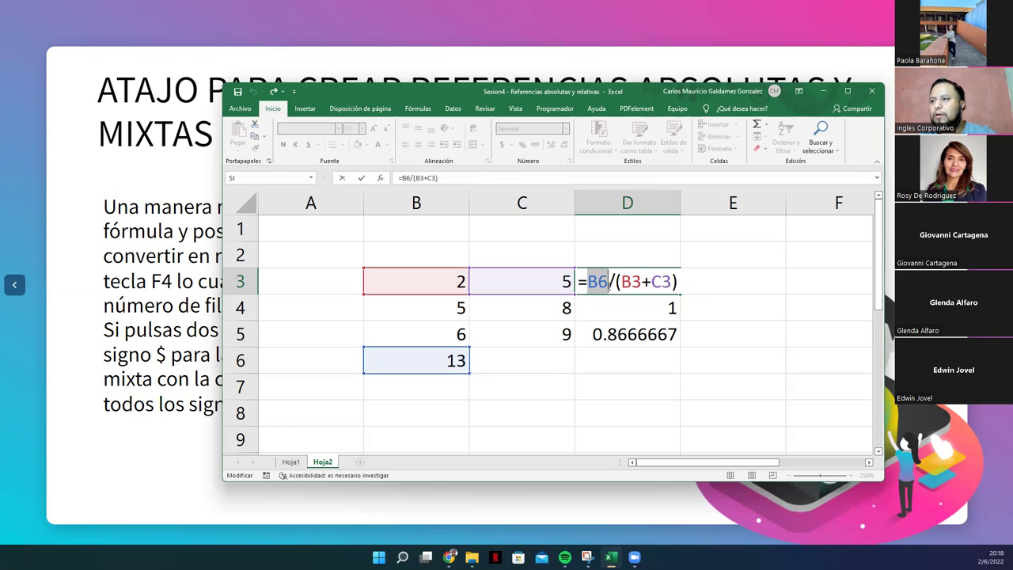
pyautogui.click(608, 283)
pyautogui.press('F4')
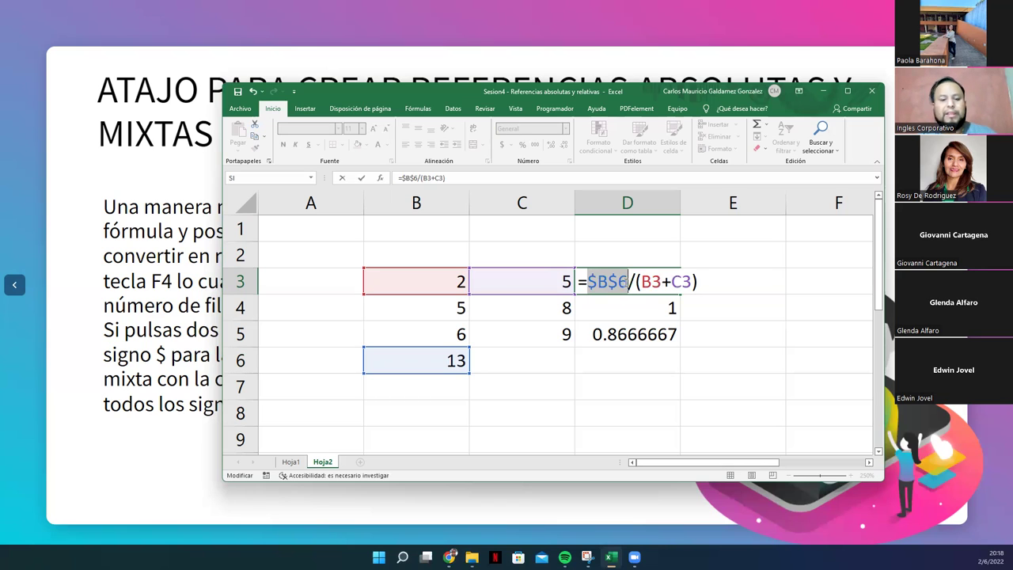
pyautogui.press('Escape')
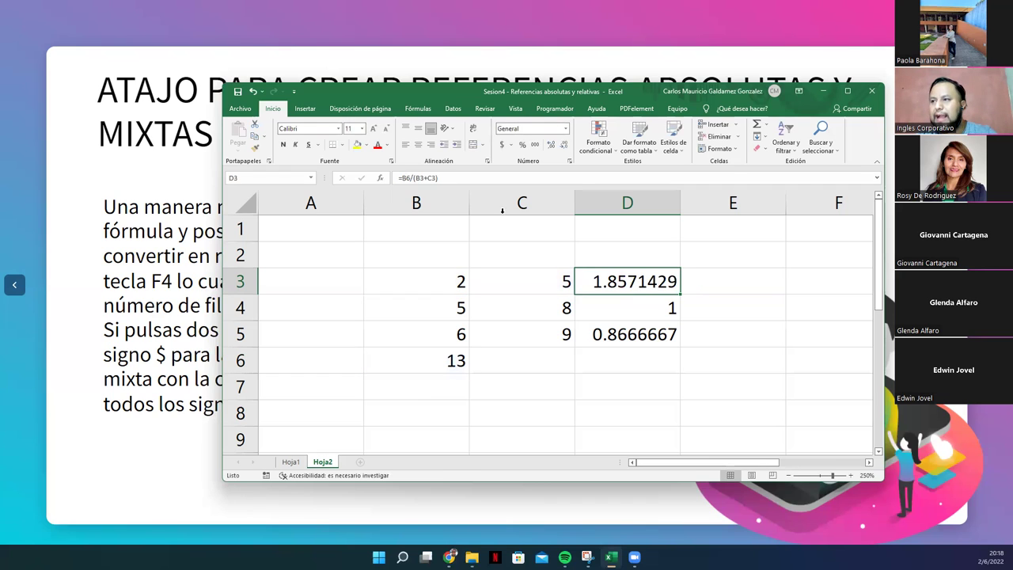
# Step: Delete the results in D4:D5, check B6's sum, and reopen D3's formula for editing
pyautogui.moveTo(667, 308); pyautogui.dragTo(661, 332)
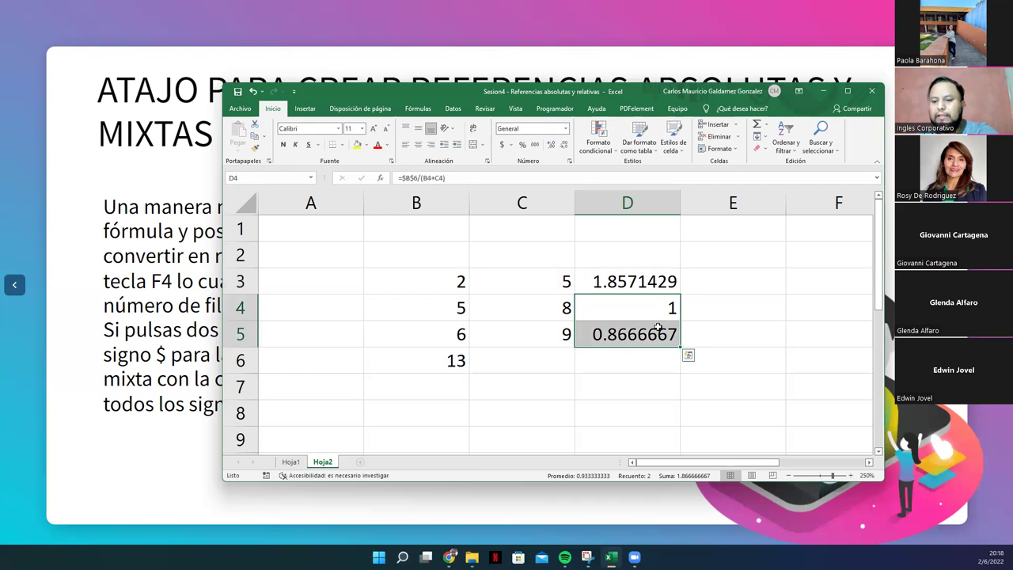
pyautogui.press('Delete')
pyautogui.click(451, 361)
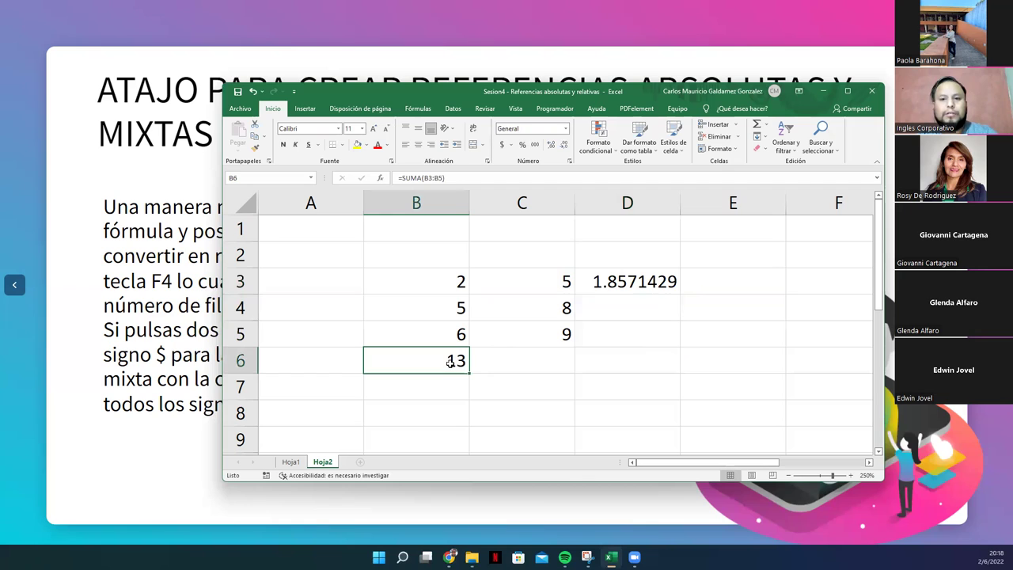
pyautogui.click(673, 277)
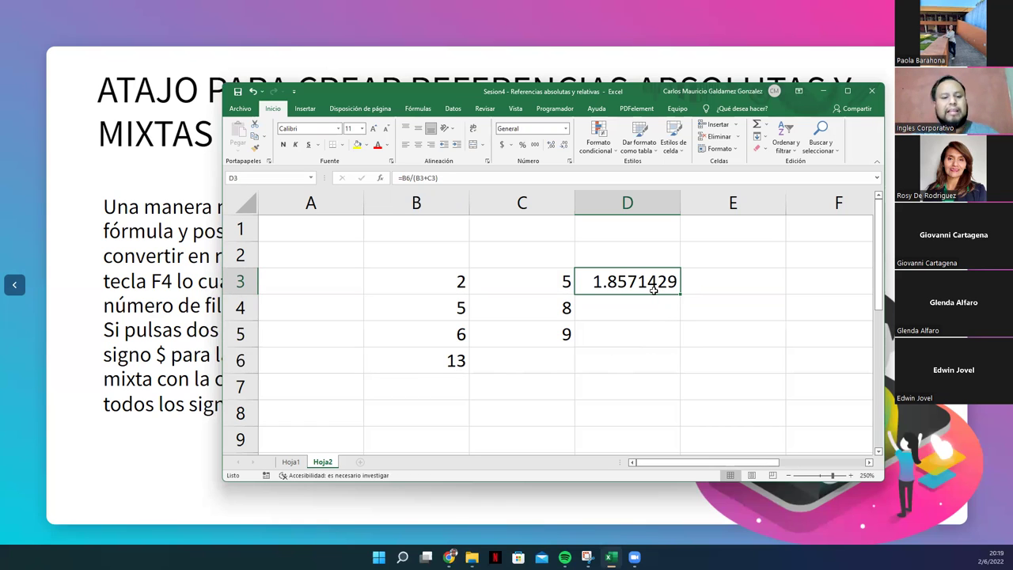
pyautogui.doubleClick(652, 279)
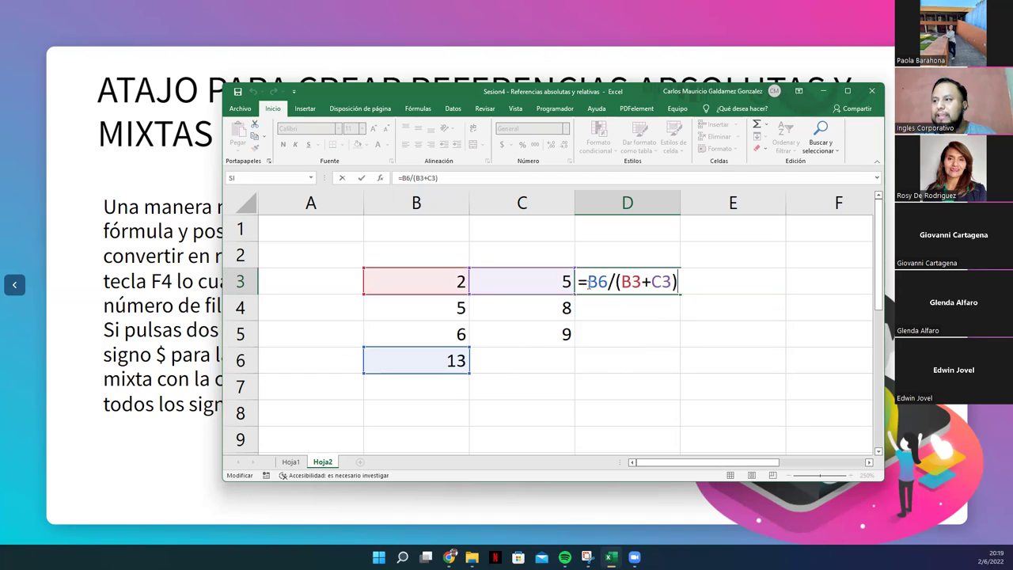
# Step: Commit D3's formula and format it as Número with two decimals, showing 1.86
pyautogui.doubleClick(598, 284)
pyautogui.click(447, 356)
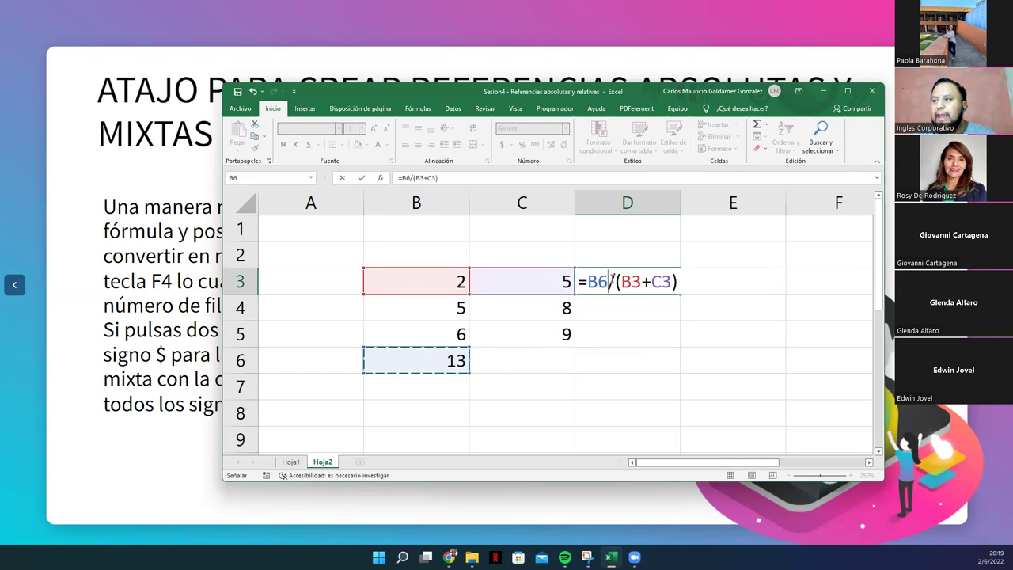
pyautogui.moveTo(621, 283); pyautogui.dragTo(666, 282)
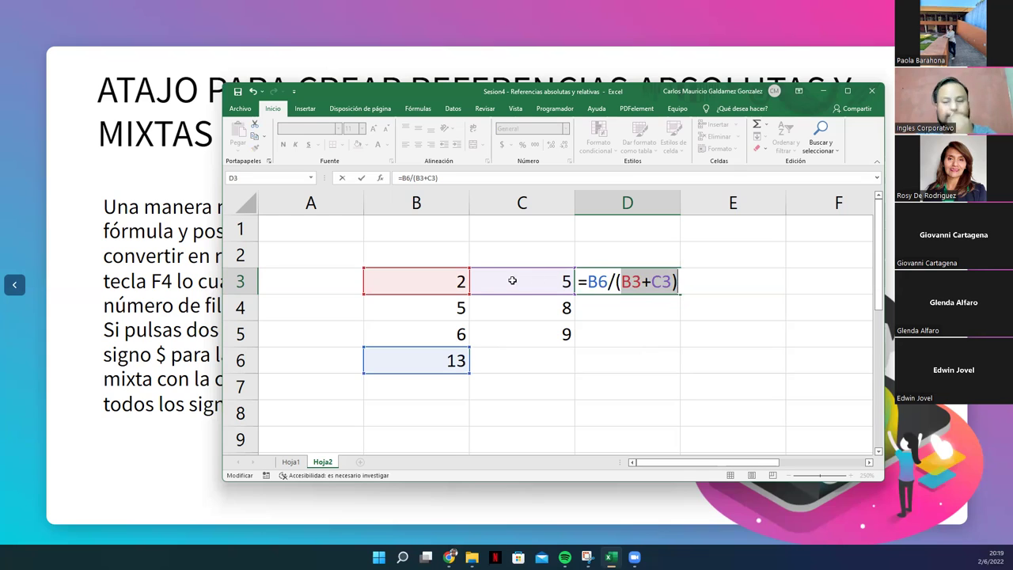
pyautogui.press('Return')
pyautogui.click(636, 282)
pyautogui.click(550, 146)
pyautogui.click(563, 147)
pyautogui.click(564, 146)
pyautogui.click(563, 147)
pyautogui.click(563, 147)
pyautogui.click(563, 146)
pyautogui.click(563, 146)
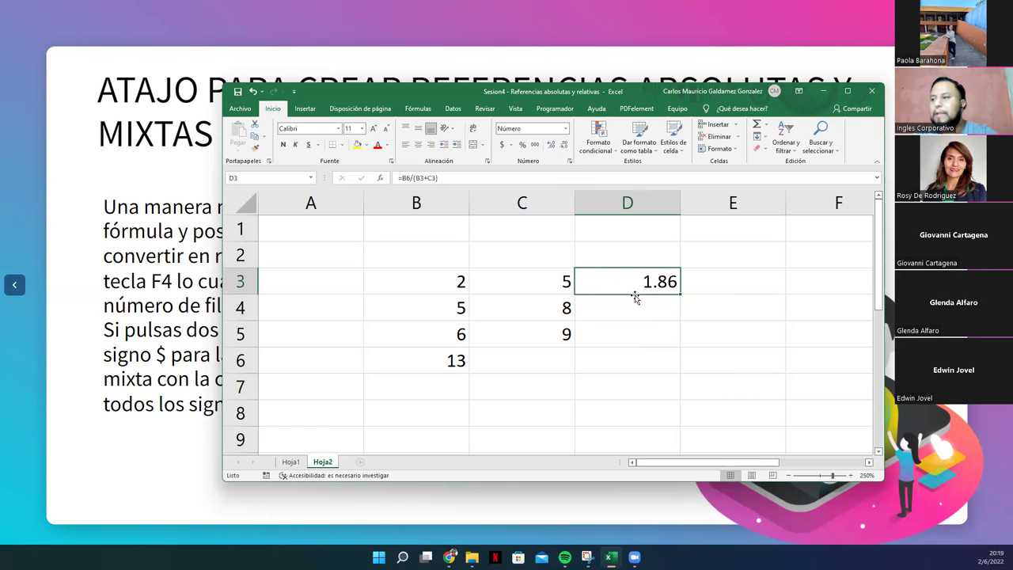
# Step: Fill D3's formula down to D5 and check that D4 reads =B7/(B4+C4)
pyautogui.press('F2')
pyautogui.press('Escape')
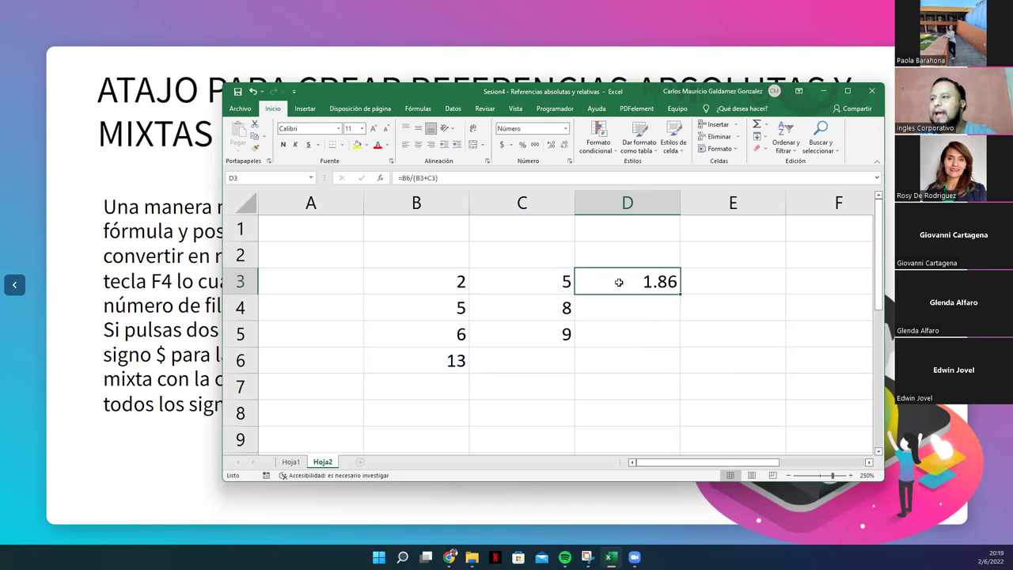
pyautogui.moveTo(678, 294); pyautogui.dragTo(670, 344)
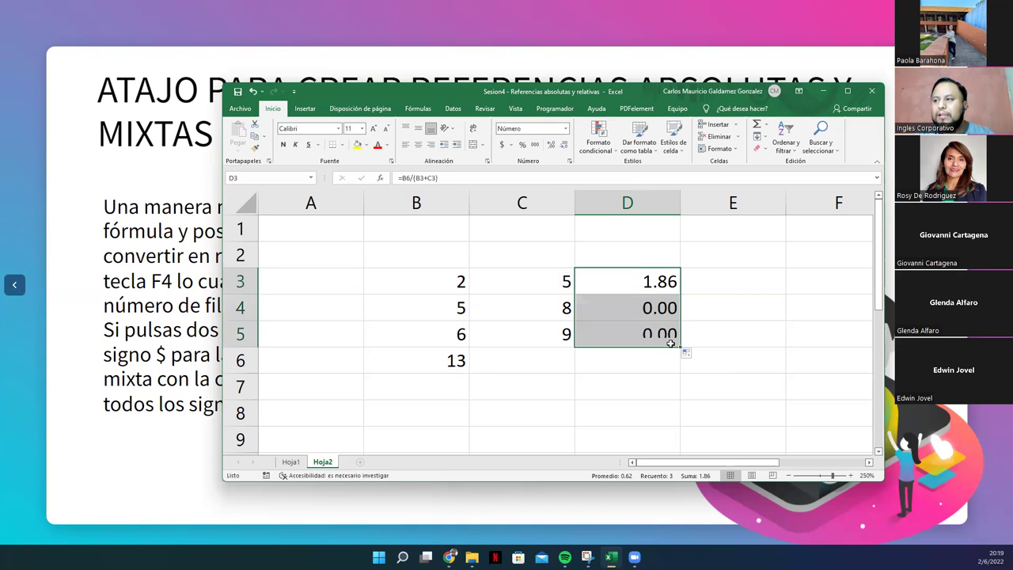
pyautogui.click(645, 309)
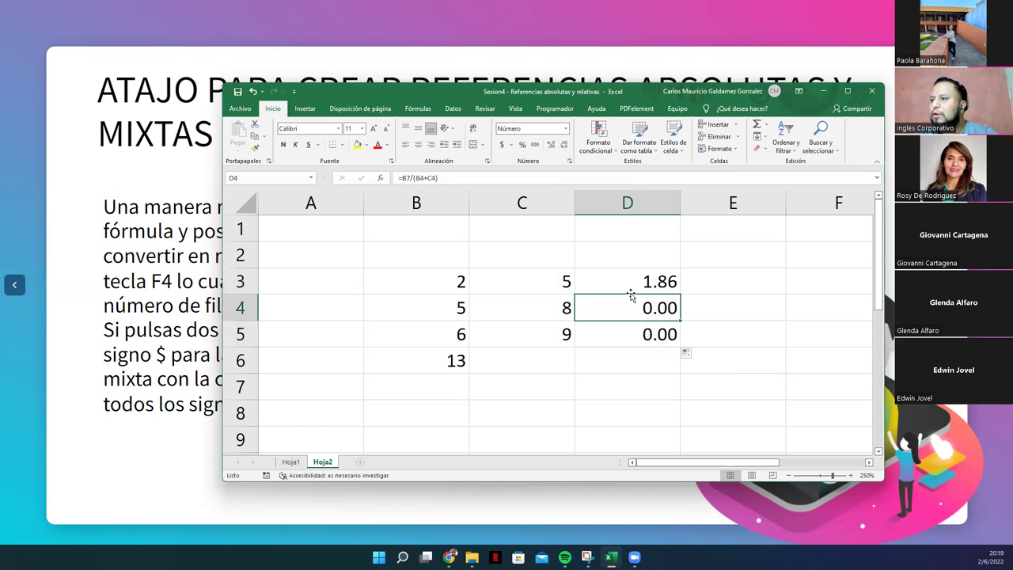
pyautogui.doubleClick(628, 296)
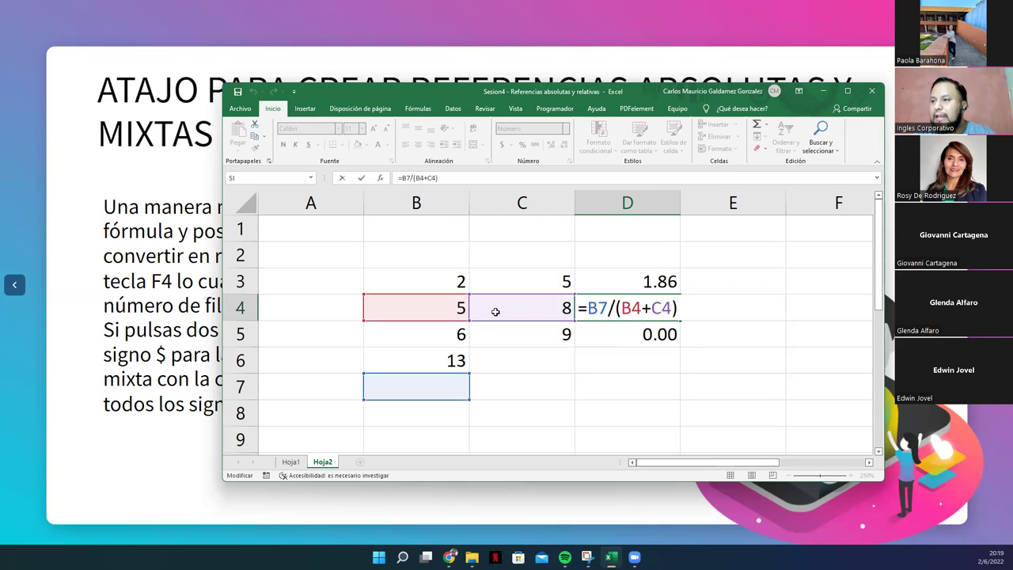
pyautogui.moveTo(622, 308); pyautogui.dragTo(671, 310)
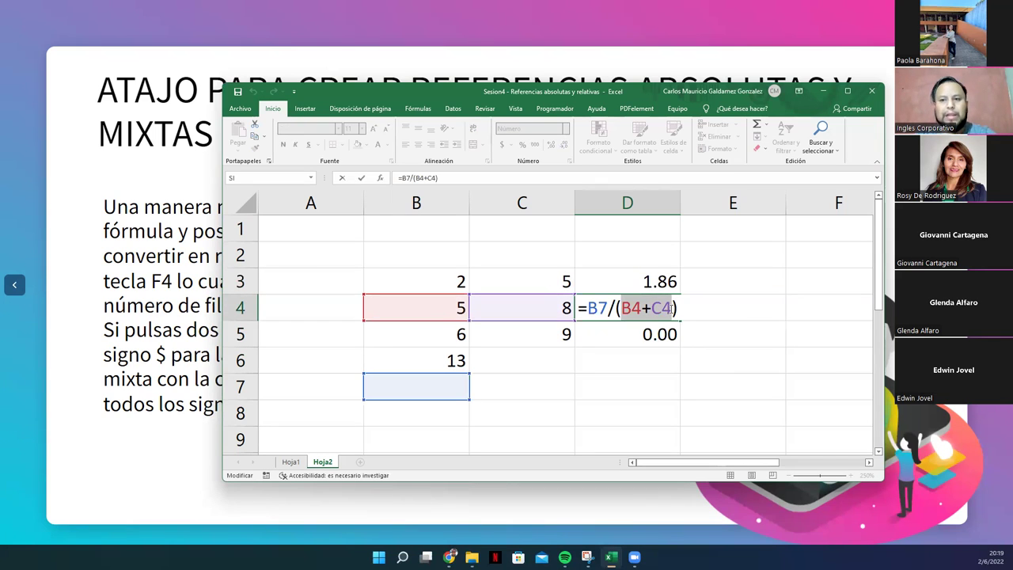
pyautogui.moveTo(587, 310); pyautogui.dragTo(608, 311)
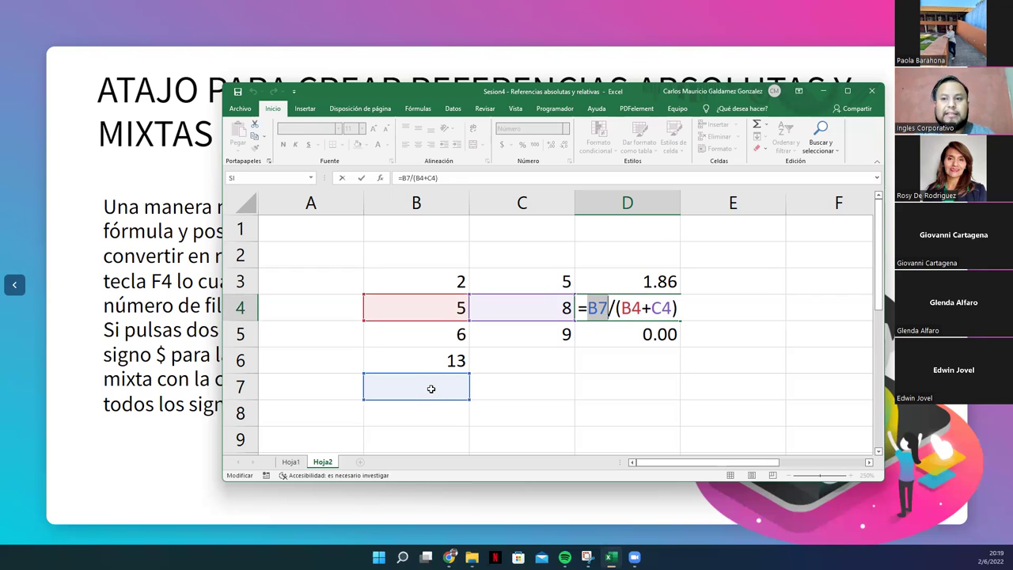
pyautogui.click(678, 309)
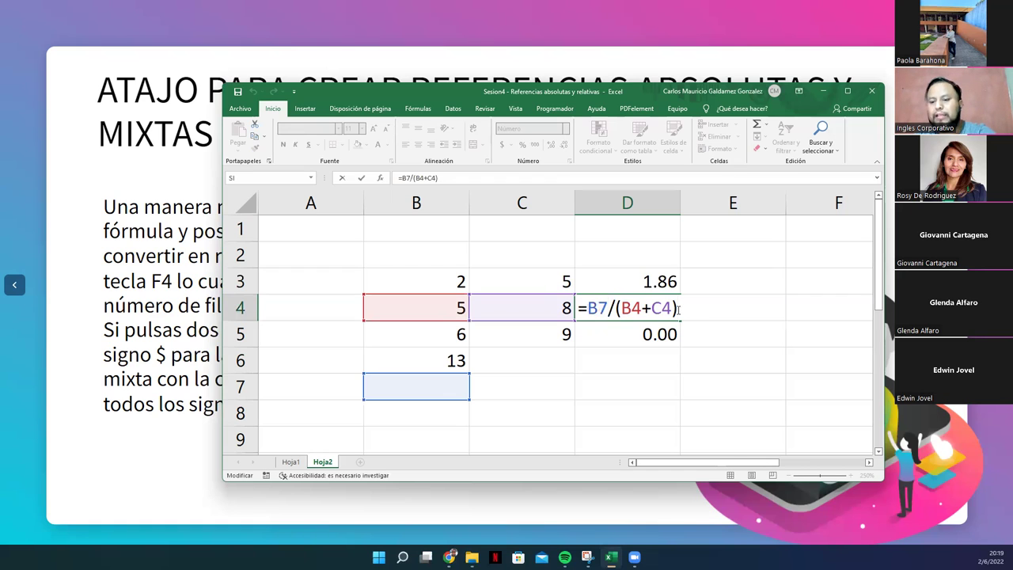
pyautogui.press('Return')
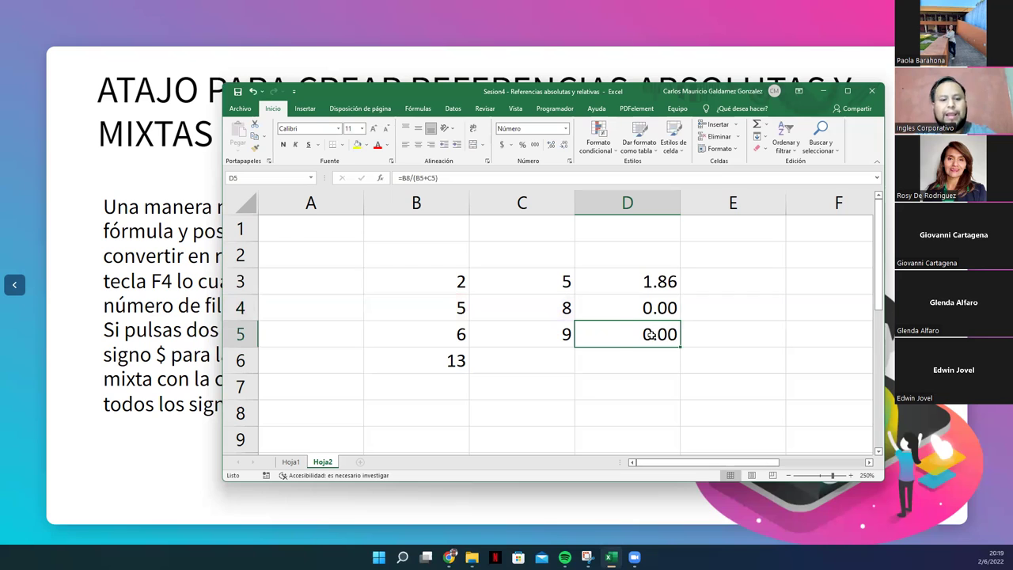
pyautogui.press('F2')
pyautogui.write('2')
pyautogui.press('BackSpace')
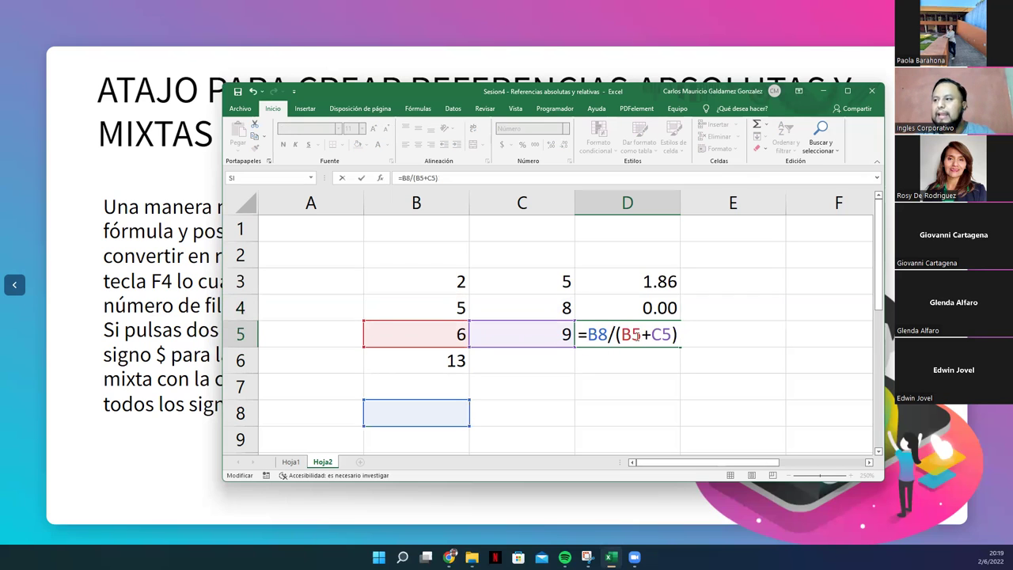
pyautogui.moveTo(621, 334); pyautogui.dragTo(671, 336)
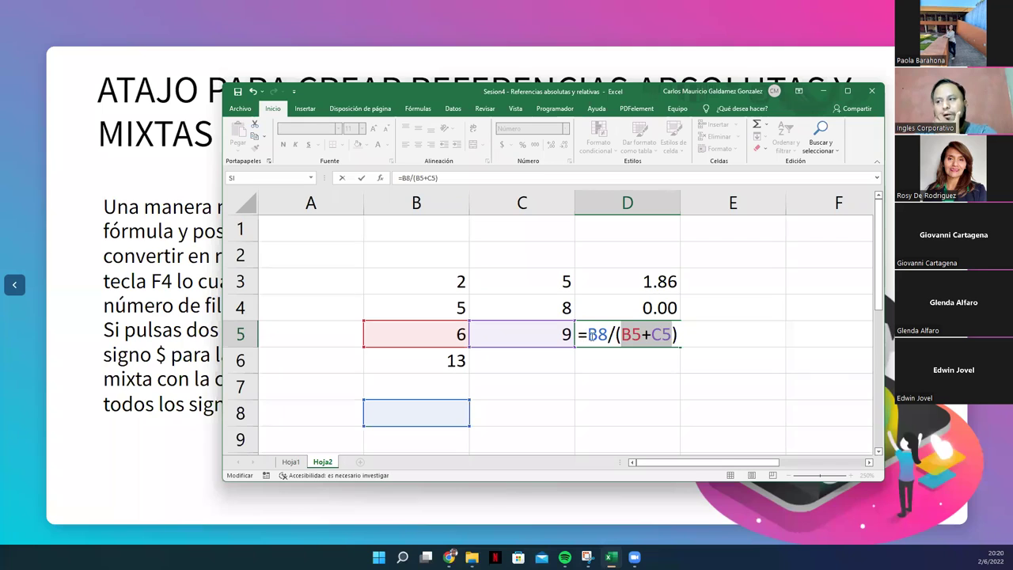
pyautogui.moveTo(587, 334); pyautogui.dragTo(602, 334)
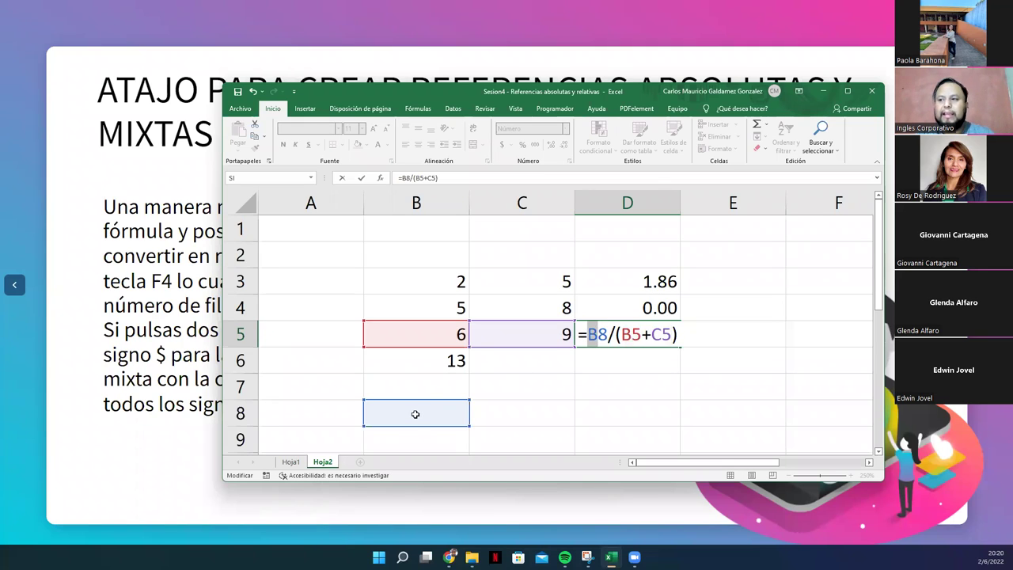
pyautogui.moveTo(452, 382); pyautogui.dragTo(454, 417)
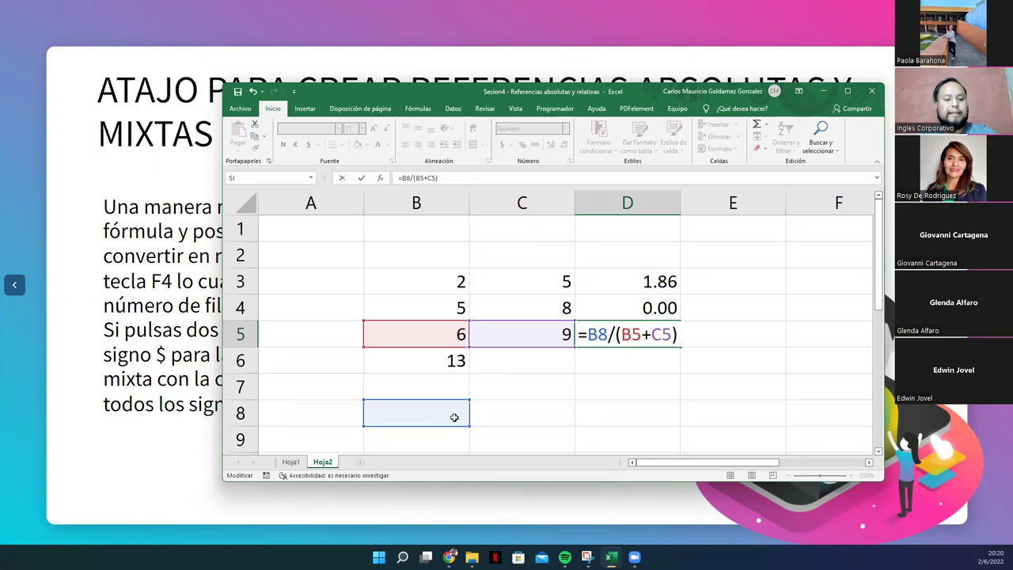
pyautogui.press('Escape')
pyautogui.click(611, 286)
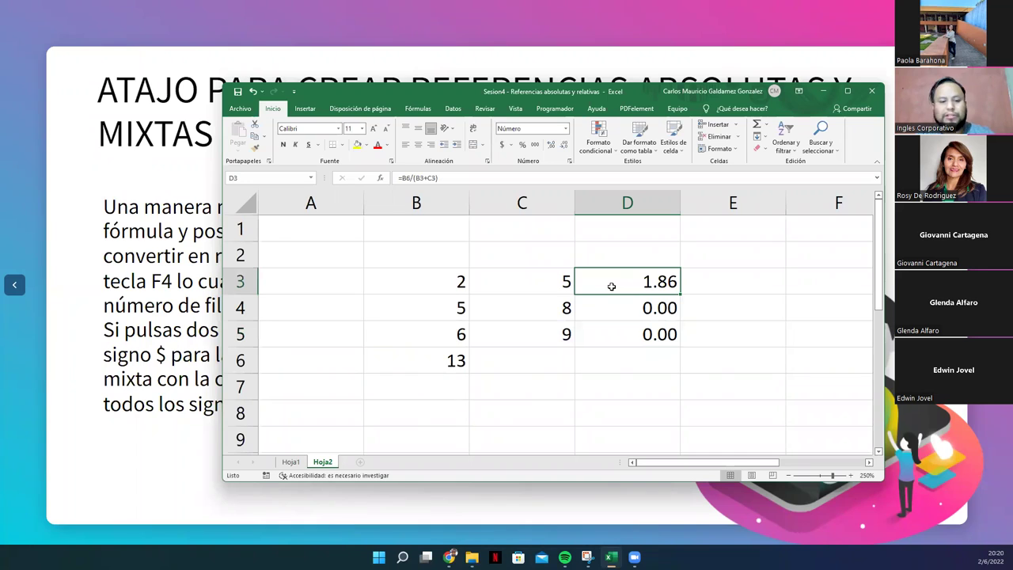
pyautogui.doubleClick(611, 286)
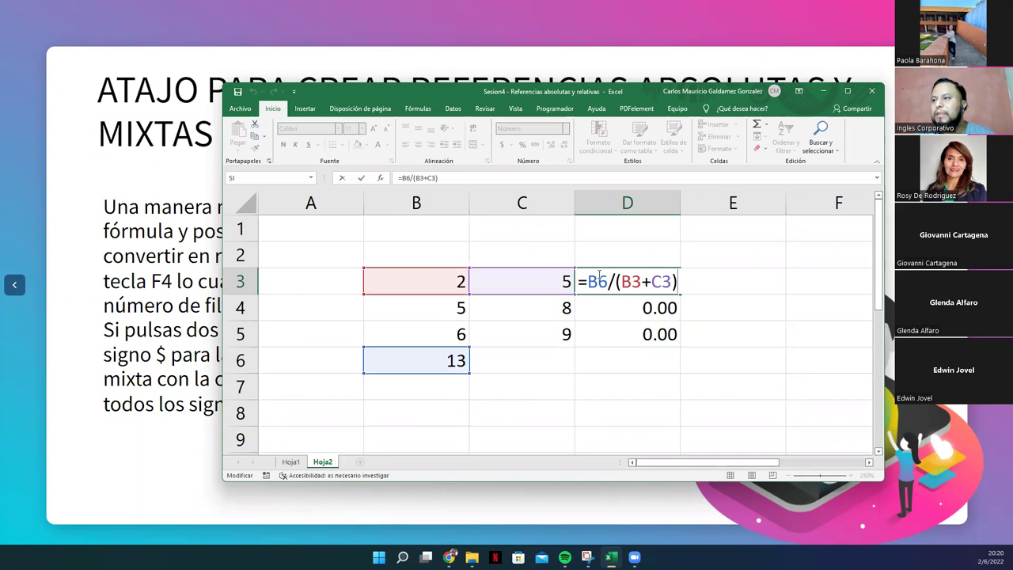
# Step: Make B6 absolute ($B$6) in D3's formula and fill it down to D5
pyautogui.moveTo(588, 281); pyautogui.dragTo(608, 281)
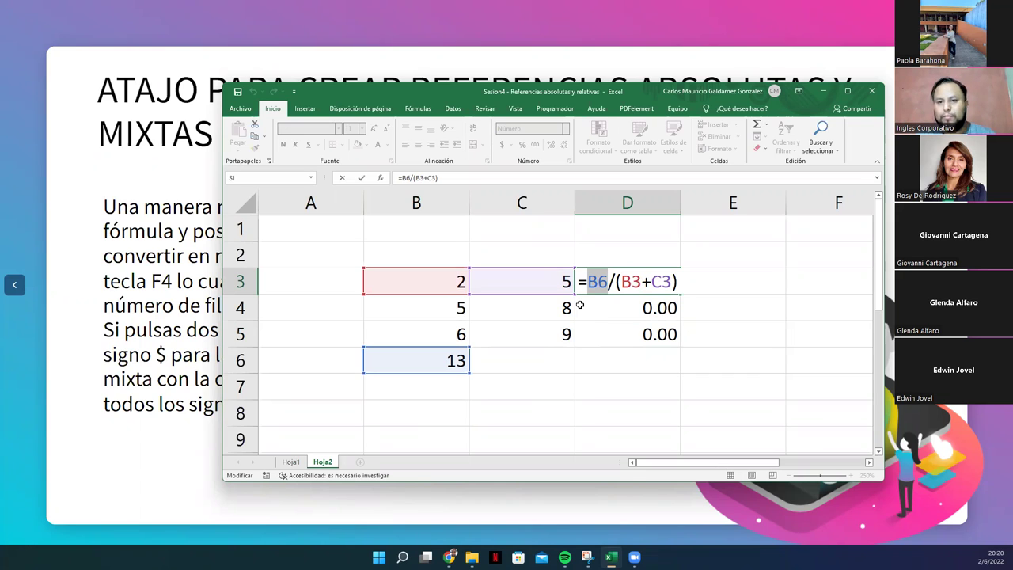
pyautogui.press('F4')
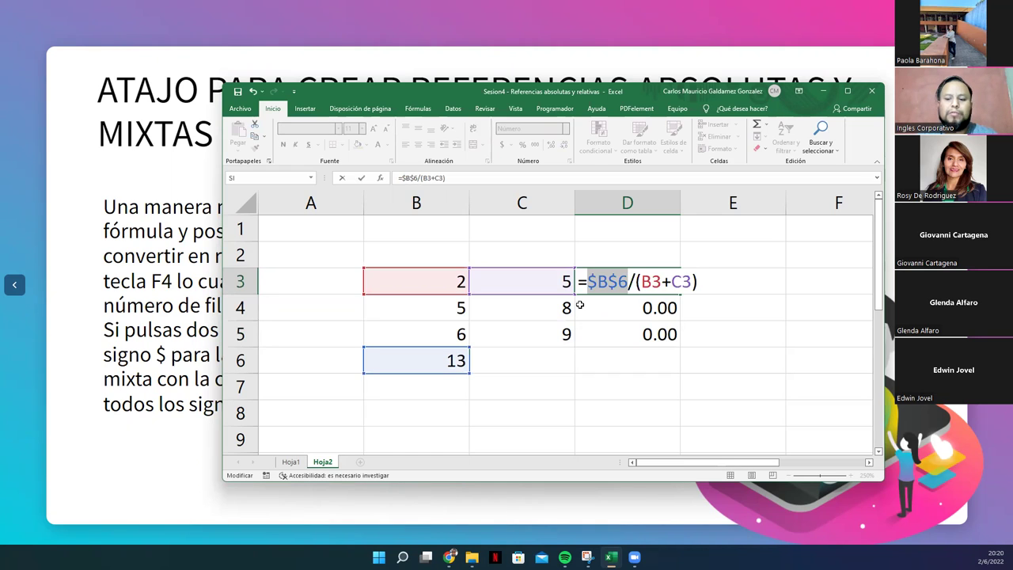
pyautogui.hotkey('ctrl', 'Return')
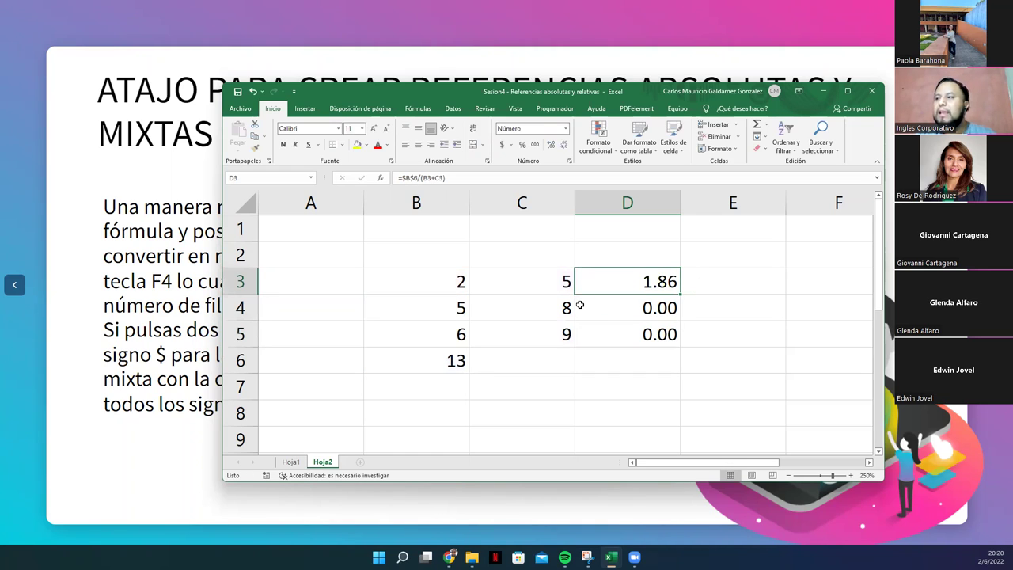
pyautogui.moveTo(680, 294); pyautogui.dragTo(681, 340)
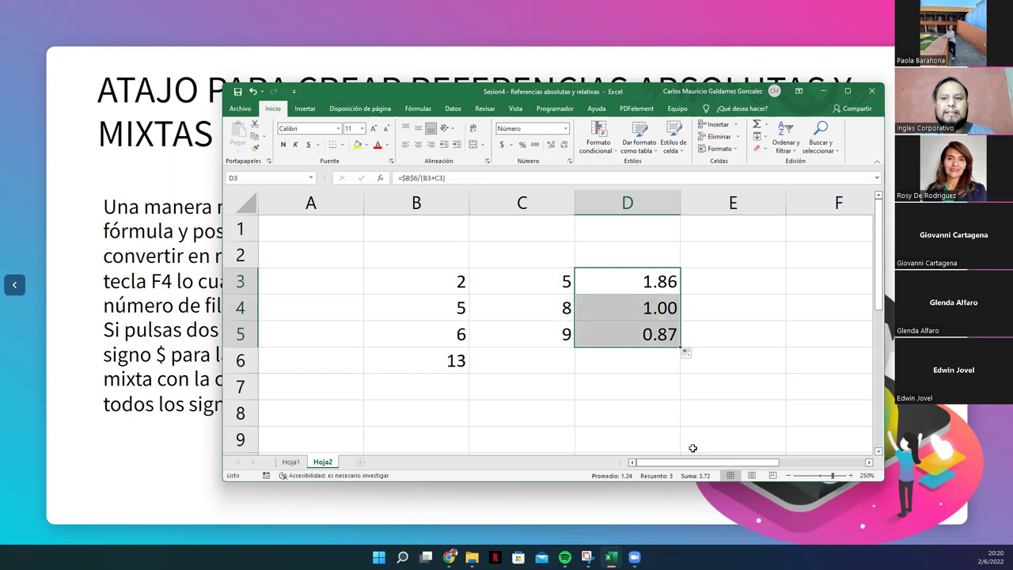
# Step: Inspect D4 and D5's formulas, confirming the locked $B$6 reference giving 1.00 and 0.87
pyautogui.click(625, 307)
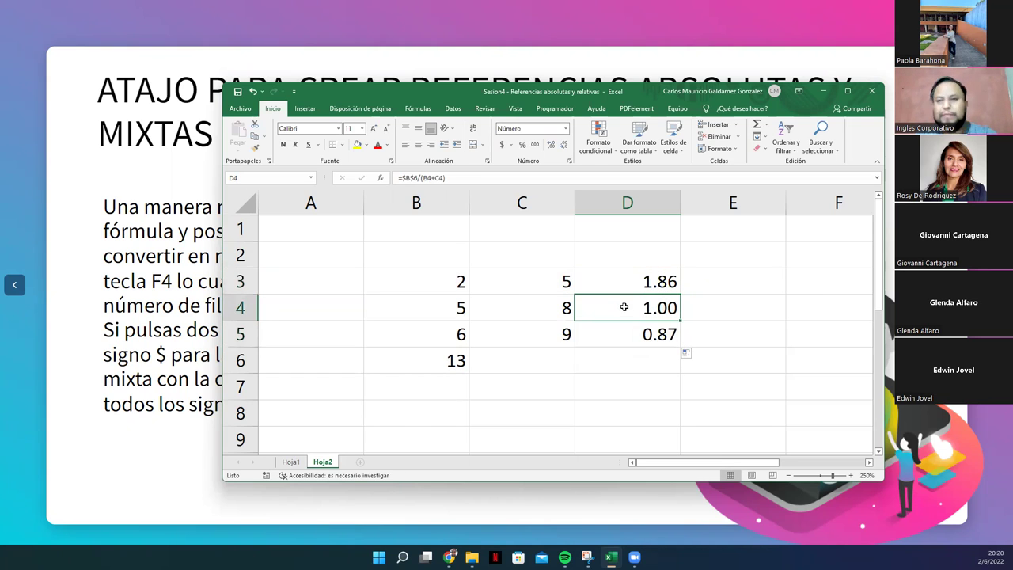
pyautogui.doubleClick(625, 307)
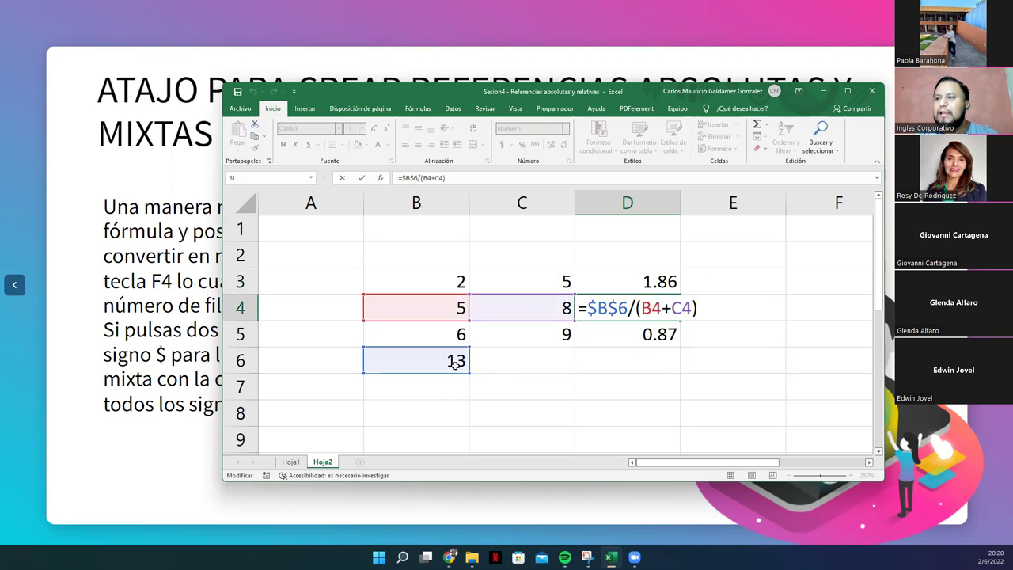
pyautogui.moveTo(588, 309); pyautogui.dragTo(630, 309)
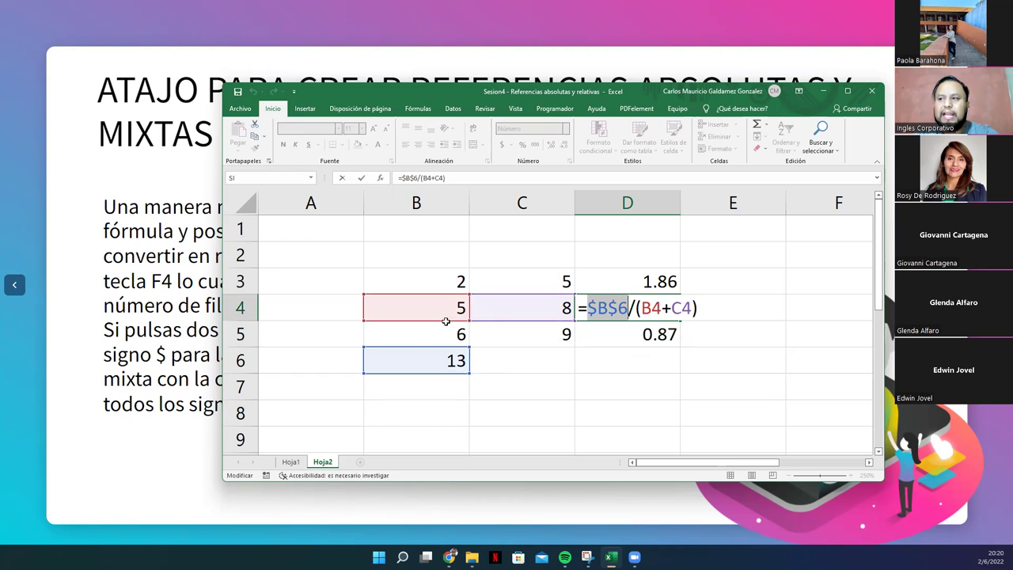
pyautogui.press('Escape')
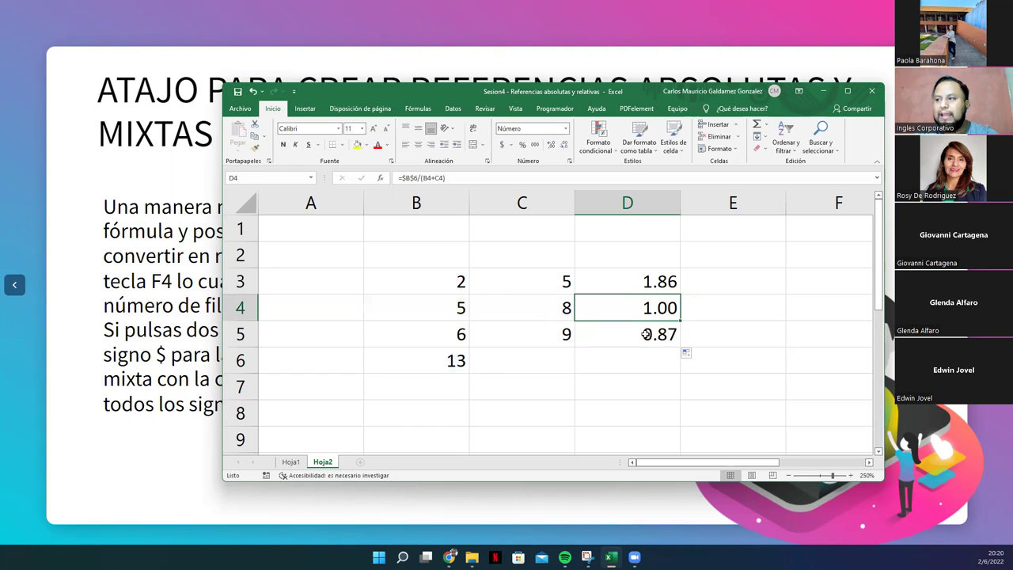
pyautogui.click(646, 334)
pyautogui.doubleClick(582, 334)
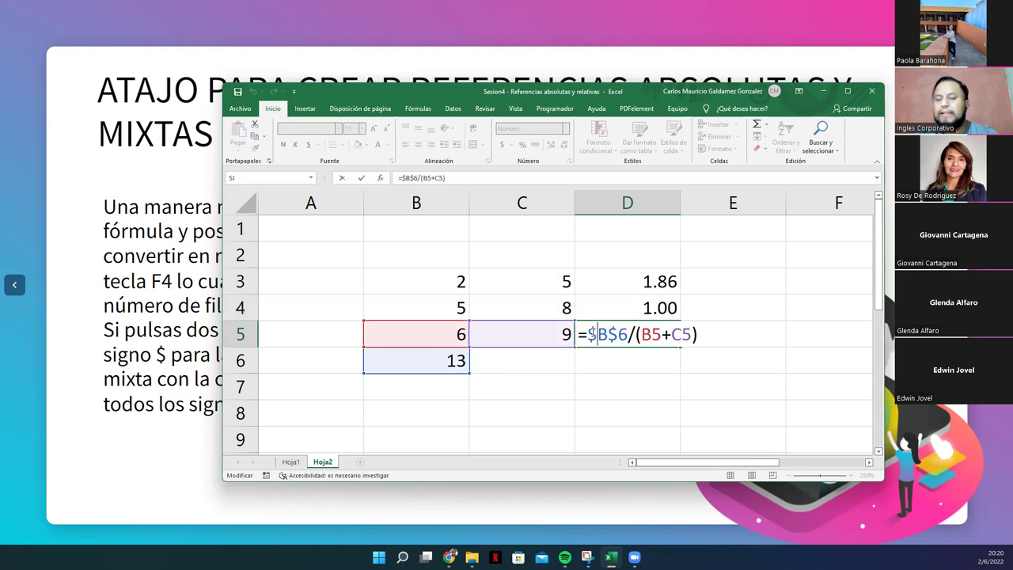
pyautogui.moveTo(581, 334); pyautogui.dragTo(698, 334)
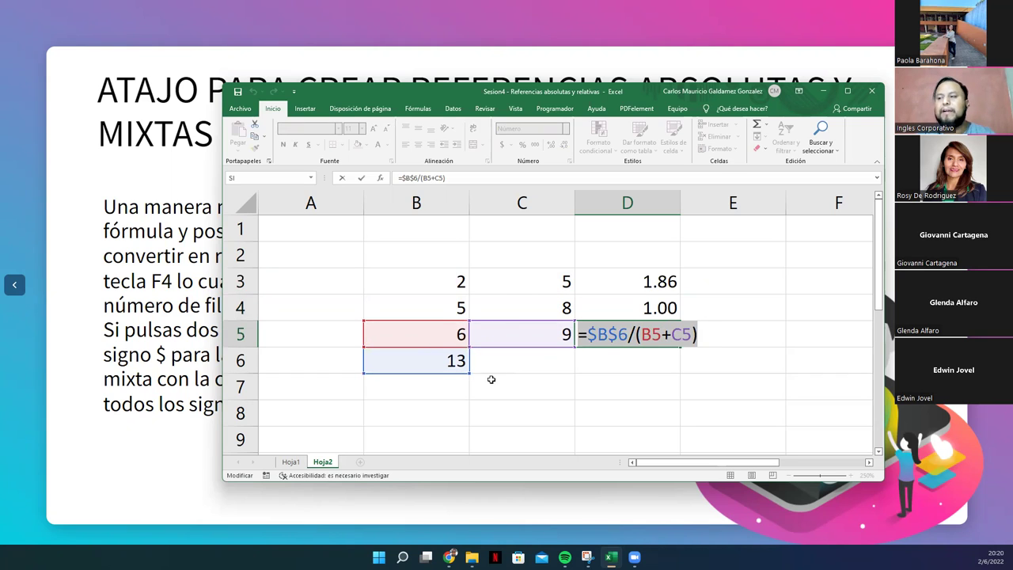
pyautogui.hotkey('ctrl', 'Return')
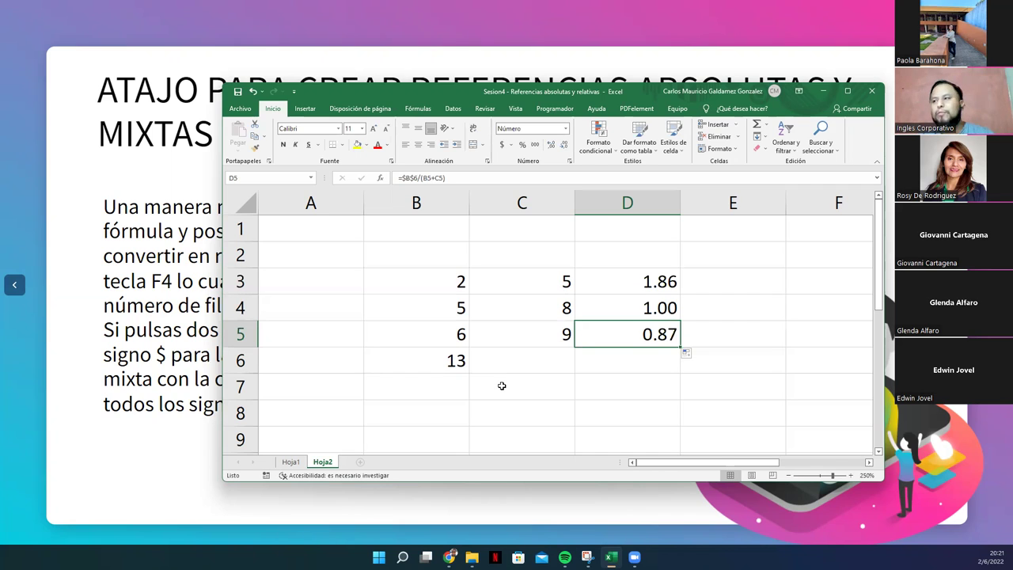
# Step: Try adding $ signs to B3 and C3 in D3, then cancel, keeping =$B$6/(B3+C3)
pyautogui.click(634, 277)
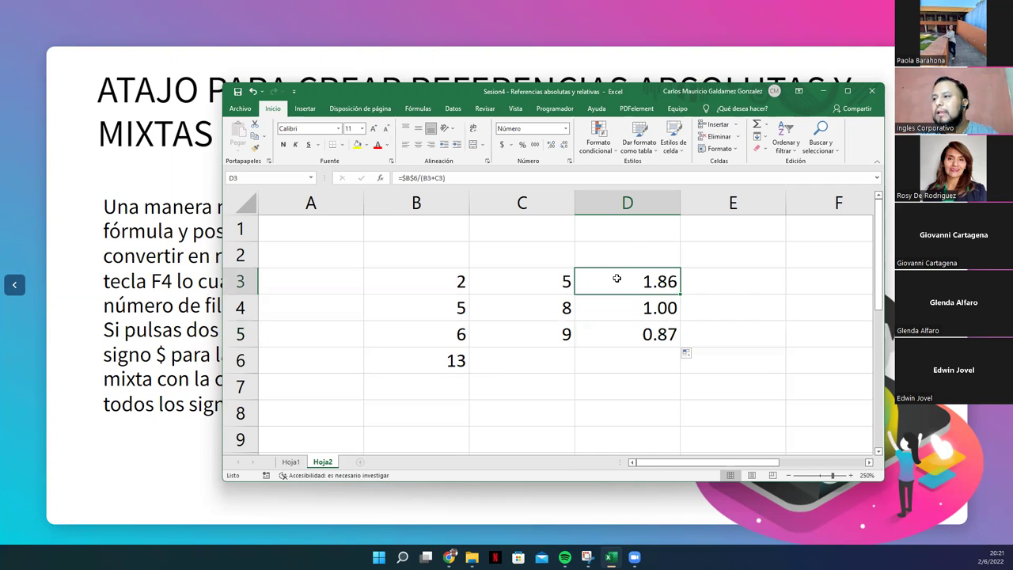
pyautogui.click(428, 177)
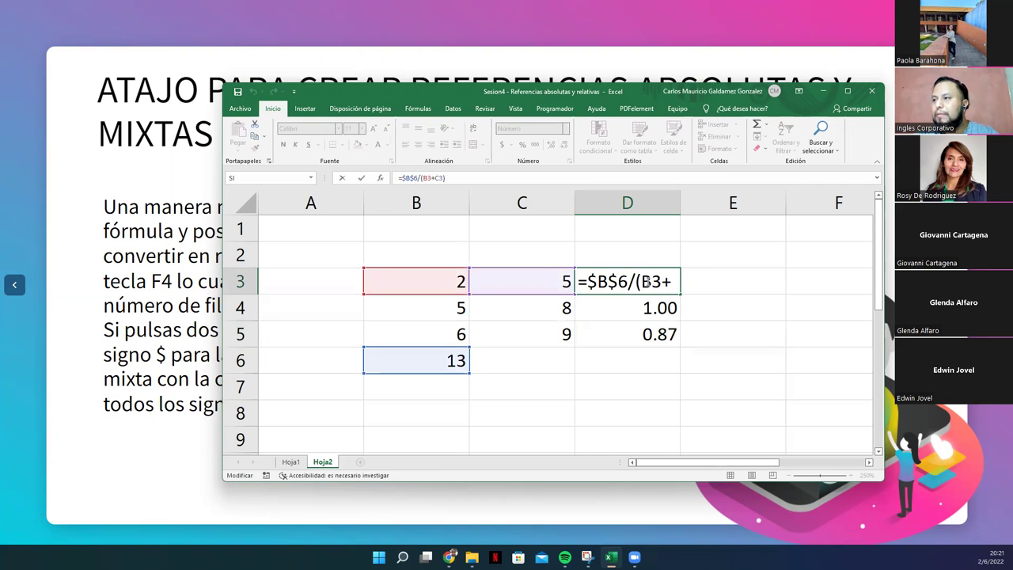
pyautogui.click(643, 282)
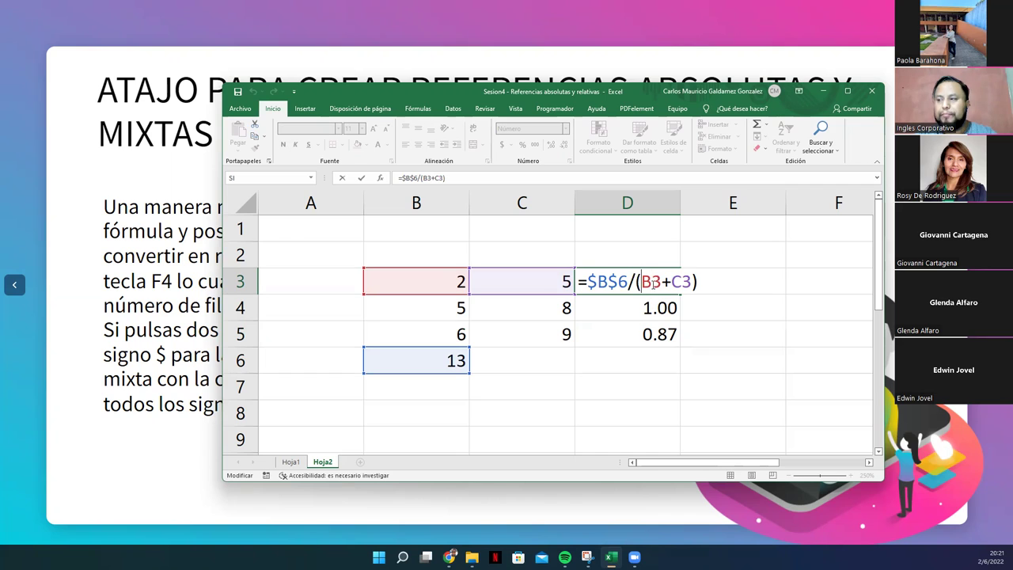
pyautogui.write('$')
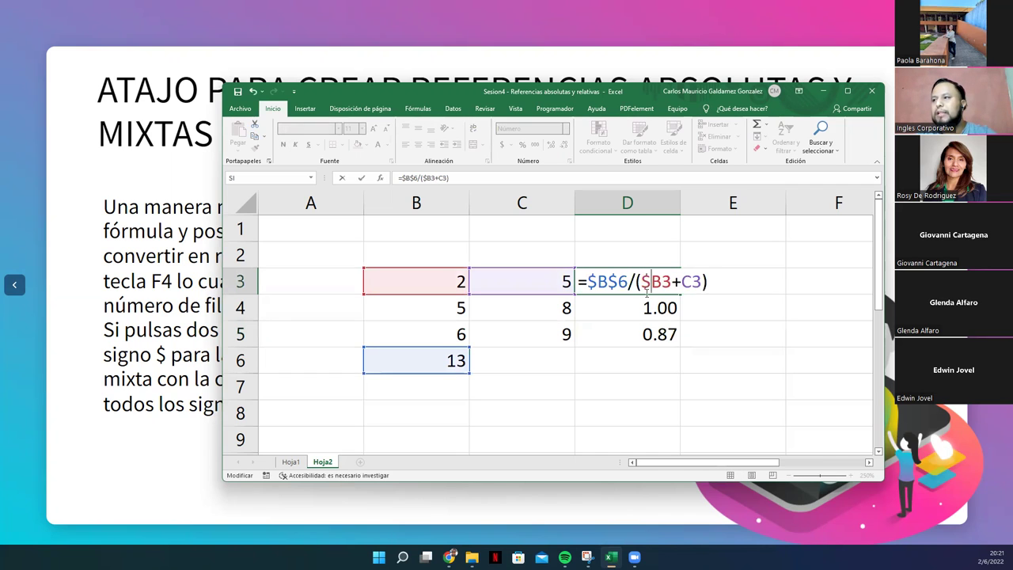
pyautogui.click(691, 282)
pyautogui.write('$')
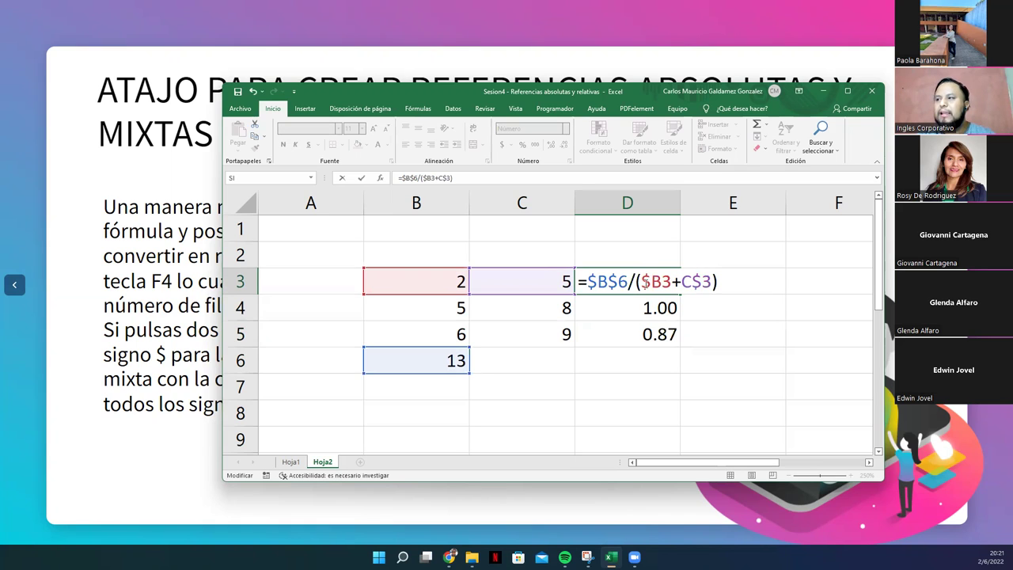
pyautogui.moveTo(641, 281); pyautogui.dragTo(670, 282)
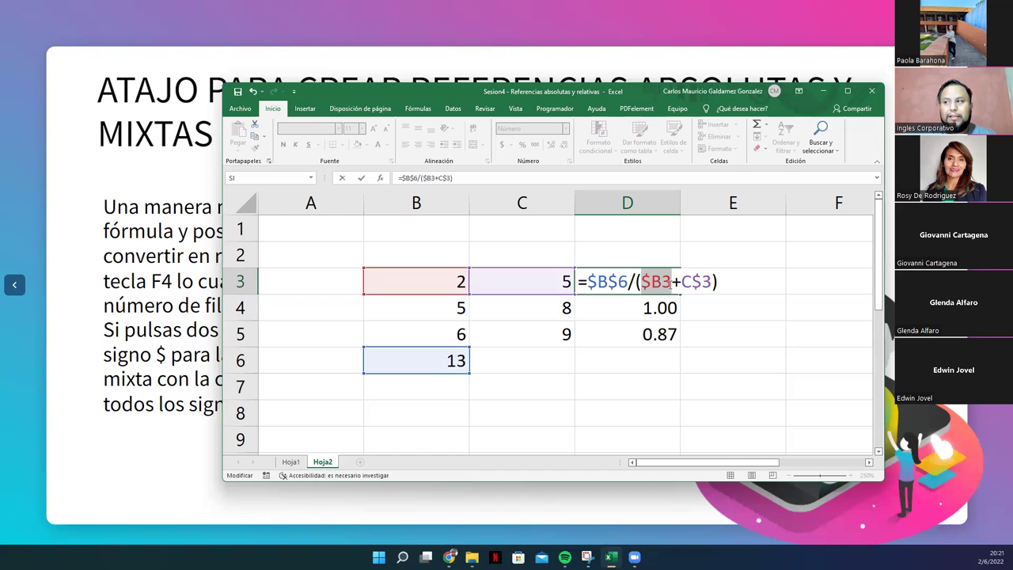
pyautogui.press('Escape')
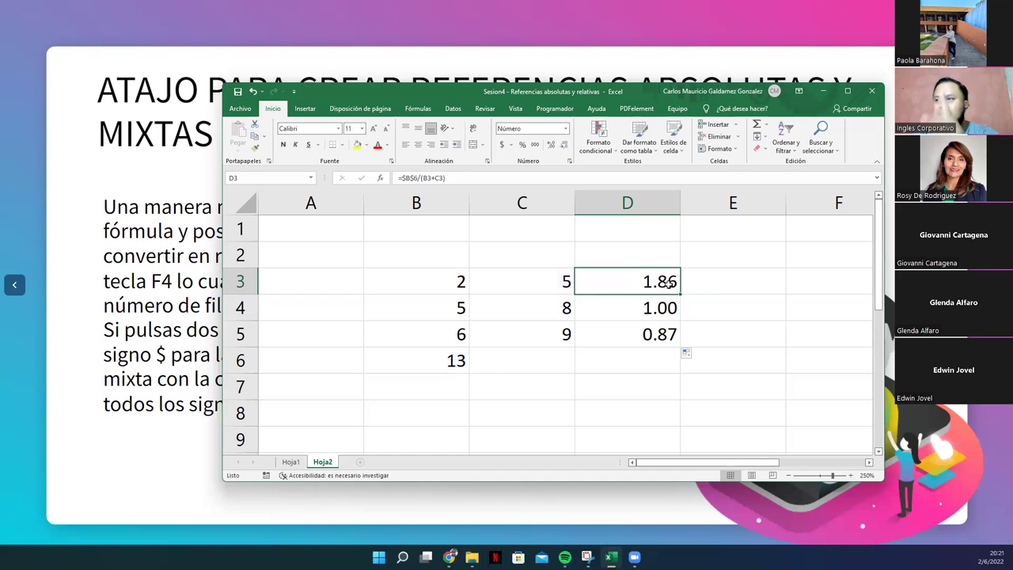
# Step: Fill D3's formula across to F3 and inspect E3's copied formula
pyautogui.moveTo(843, 296); pyautogui.dragTo(850, 293)
pyautogui.click(754, 281)
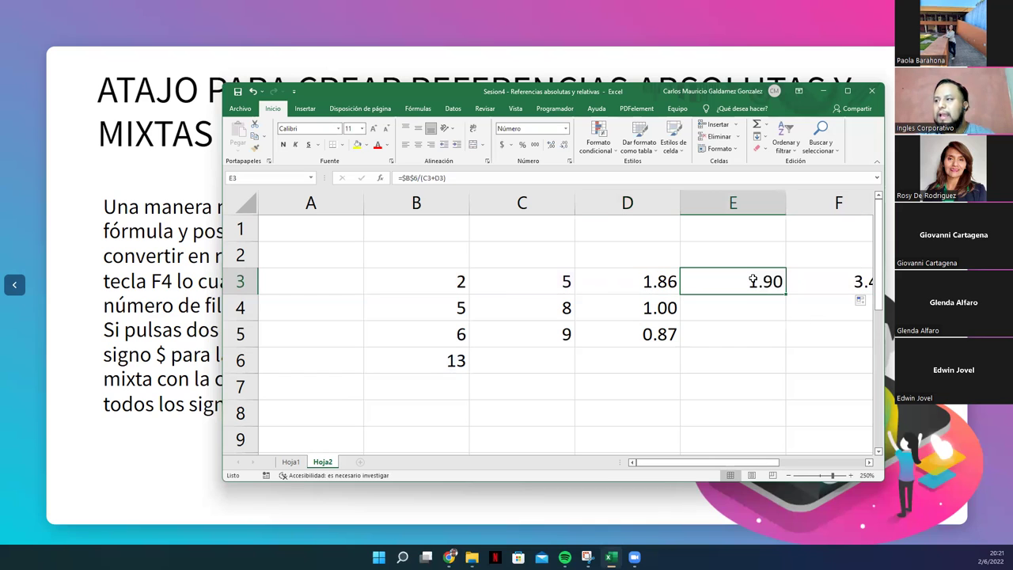
pyautogui.doubleClick(754, 281)
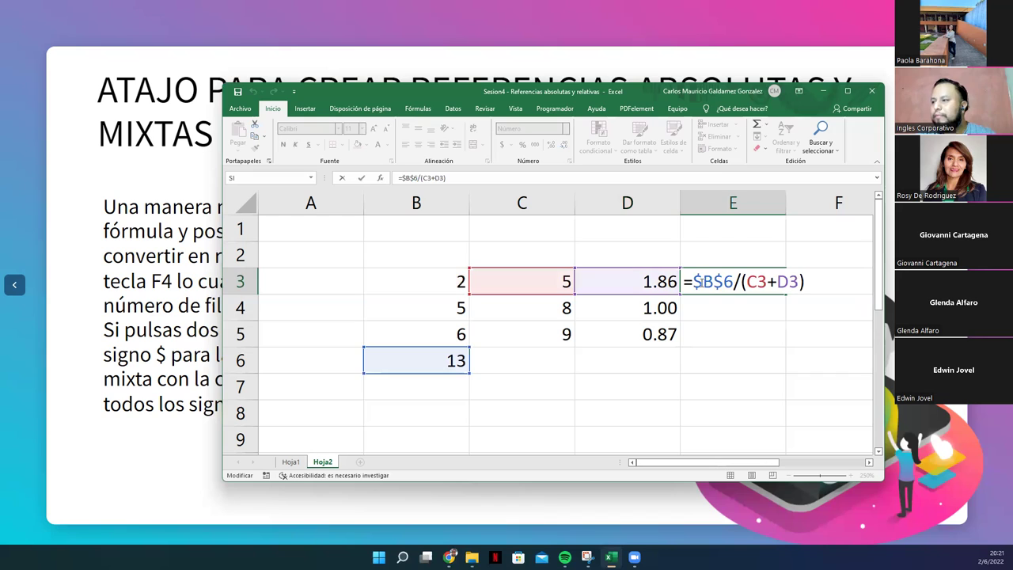
pyautogui.press('Escape')
# Step: Rewrite D3's formula with mixed references as =$B$6/($B3+C$3)
pyautogui.click(673, 282)
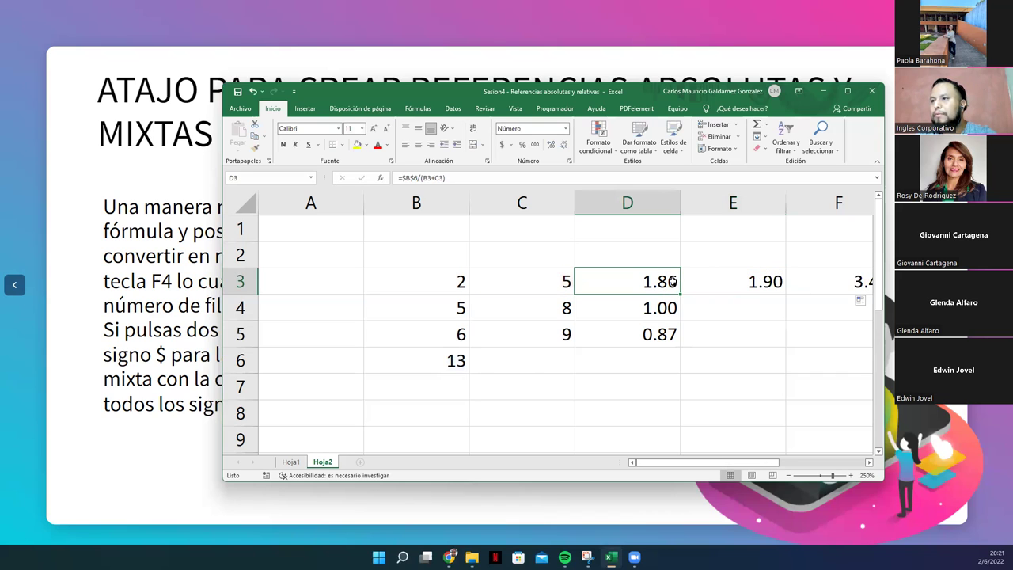
pyautogui.doubleClick(671, 282)
pyautogui.click(638, 282)
pyautogui.write('$')
pyautogui.press('Right')
pyautogui.press('Right')
pyautogui.write('$')
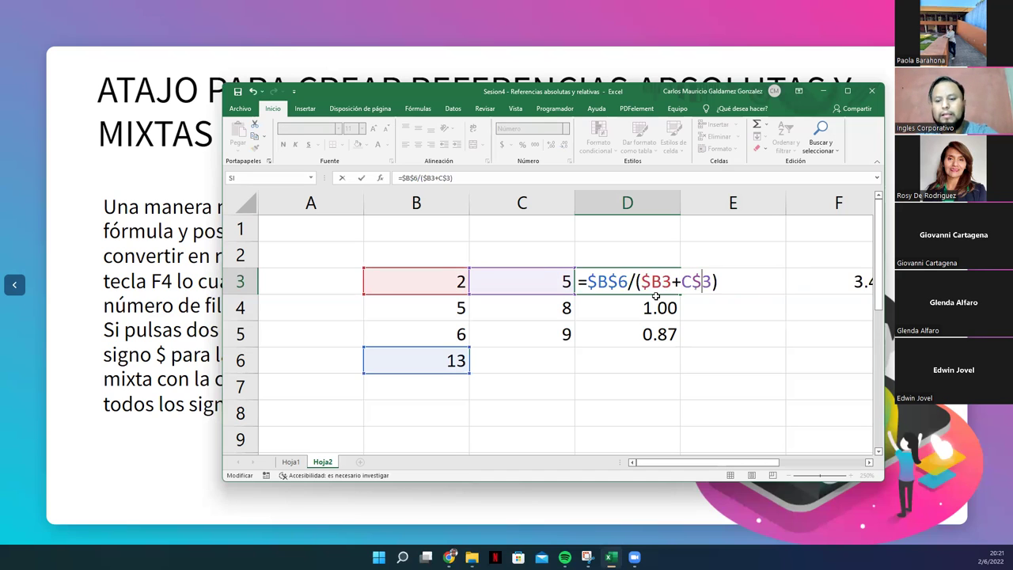
pyautogui.hotkey('ctrl', 'Return')
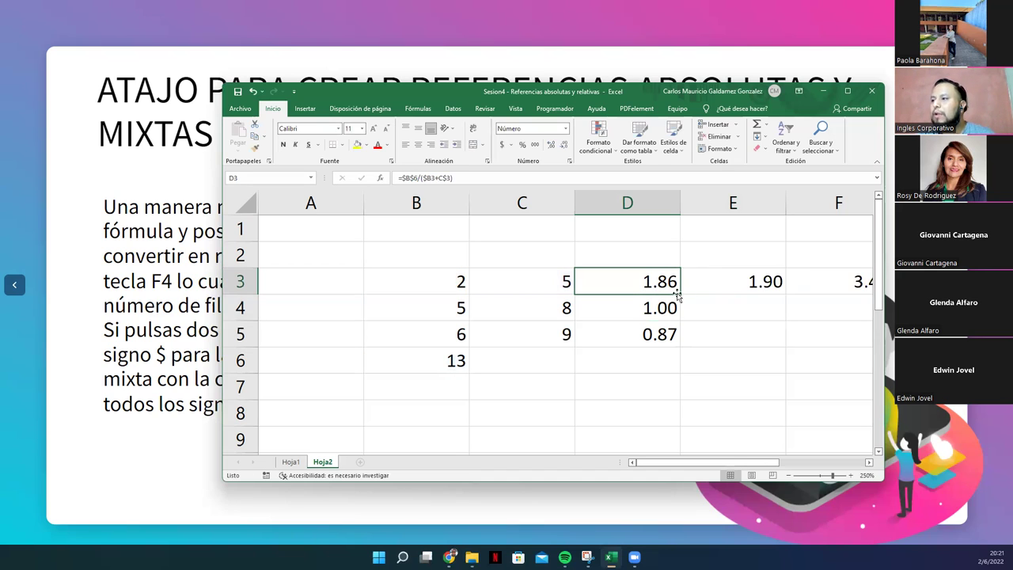
# Step: Fill D3 right to F3, verify E3 reads =$B$6/($B3+D$3) giving 3.37, then fill E3 down to E5
pyautogui.moveTo(677, 294); pyautogui.dragTo(859, 290)
pyautogui.click(735, 282)
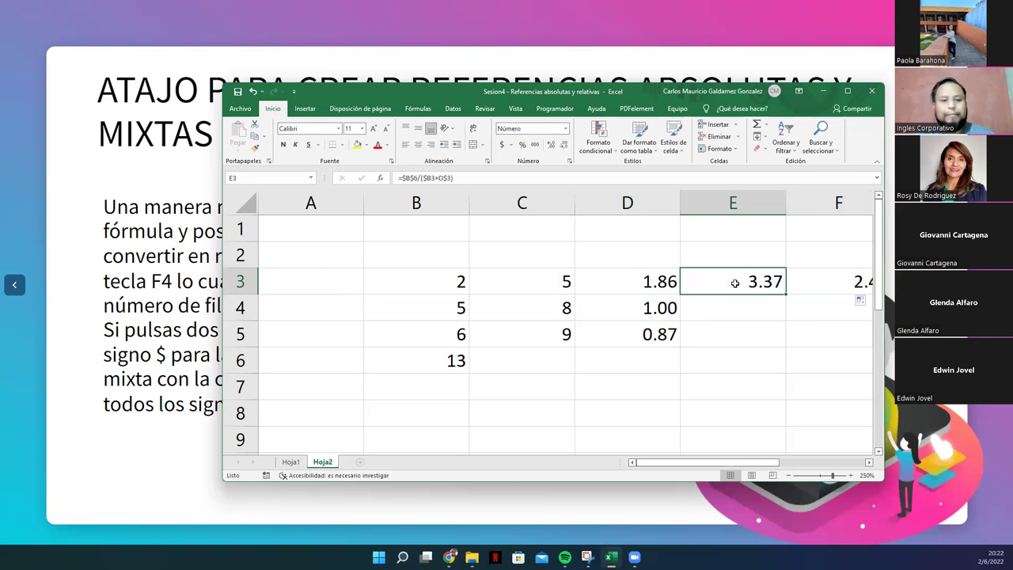
pyautogui.doubleClick(735, 283)
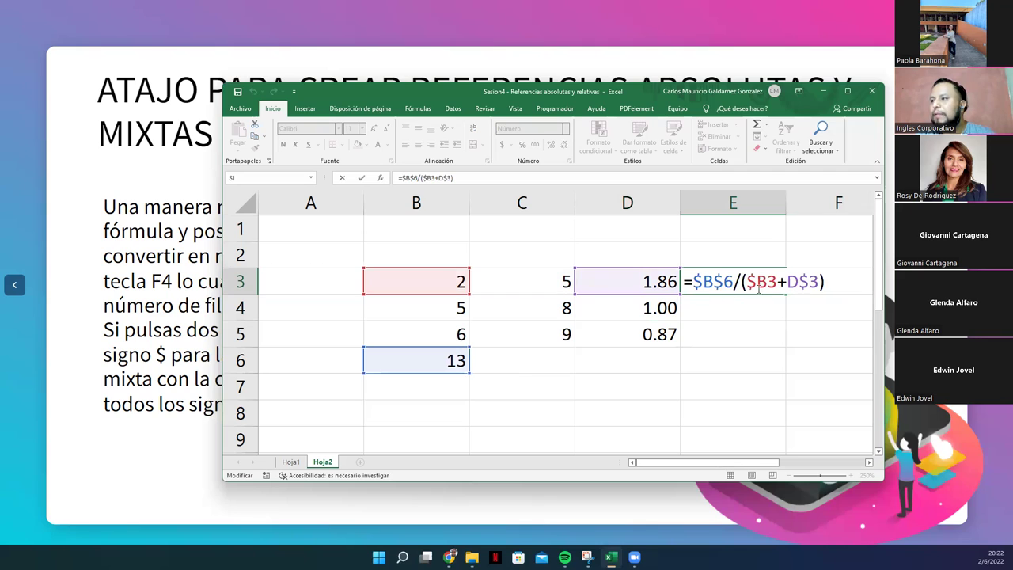
pyautogui.doubleClick(761, 281)
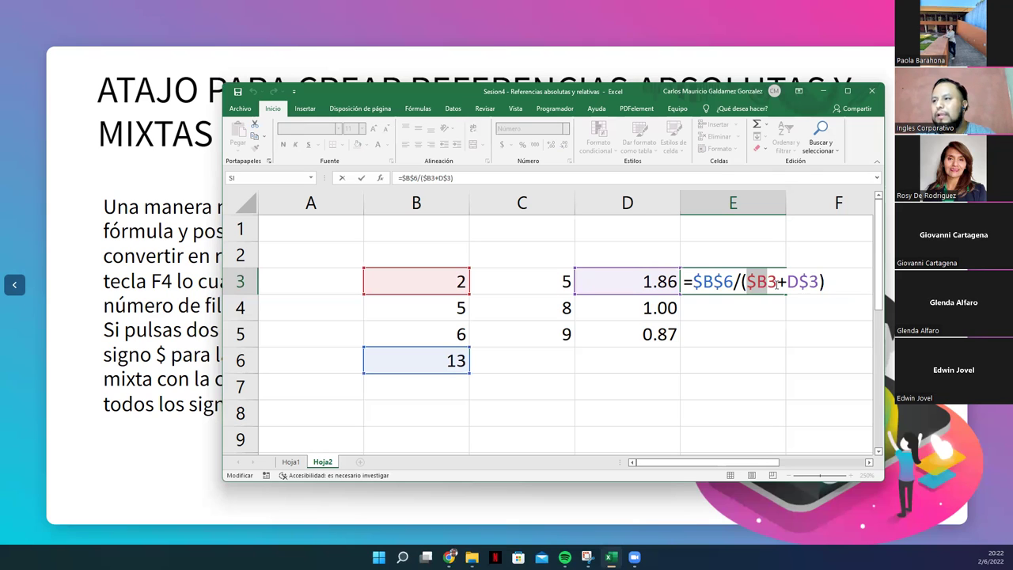
pyautogui.click(770, 285)
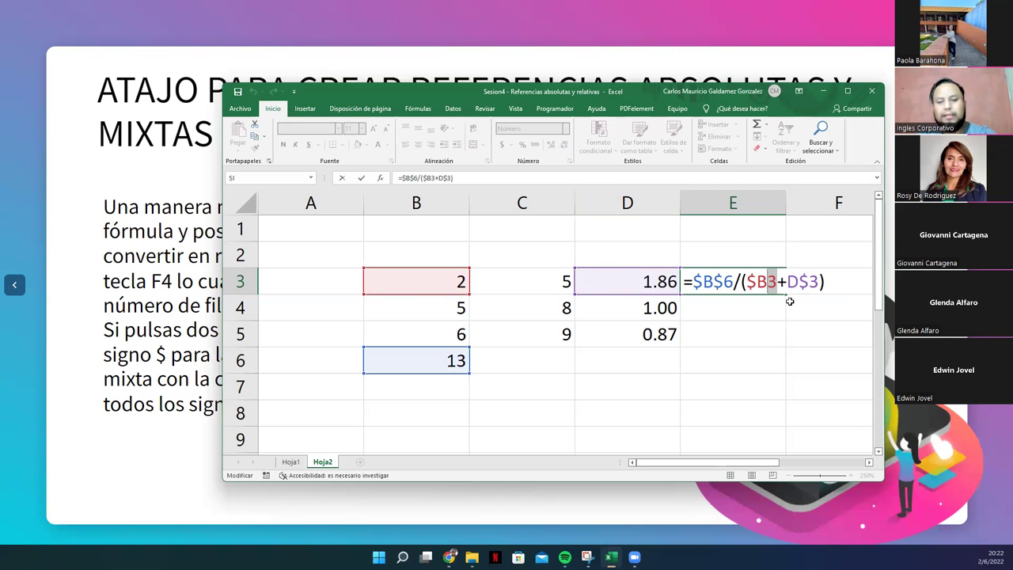
pyautogui.hotkey('ctrl', 'Return')
pyautogui.moveTo(785, 294); pyautogui.dragTo(777, 341)
# Step: Inspect E4's copied formula, highlighting its D$3 reference
pyautogui.click(766, 309)
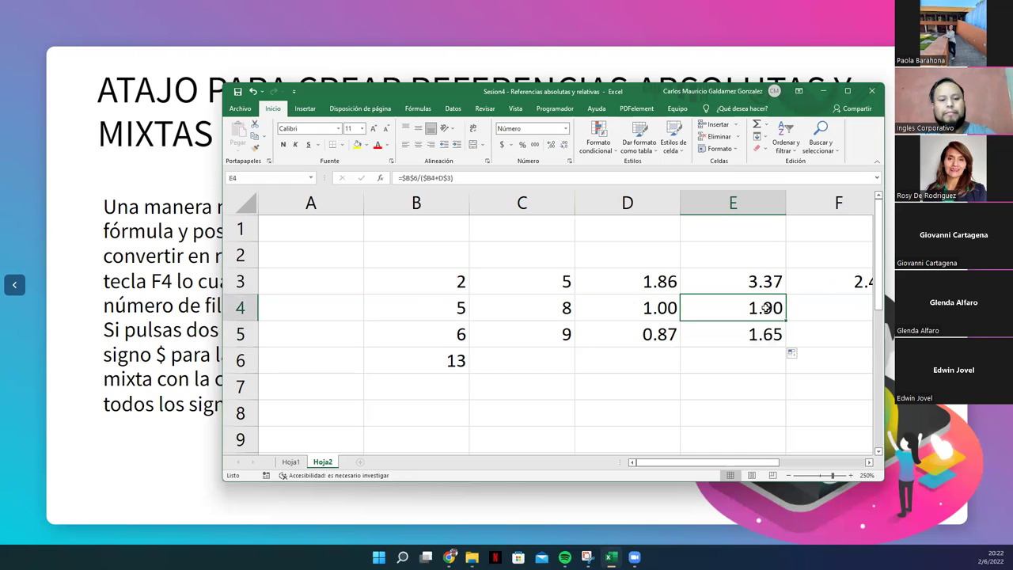
pyautogui.doubleClick(766, 309)
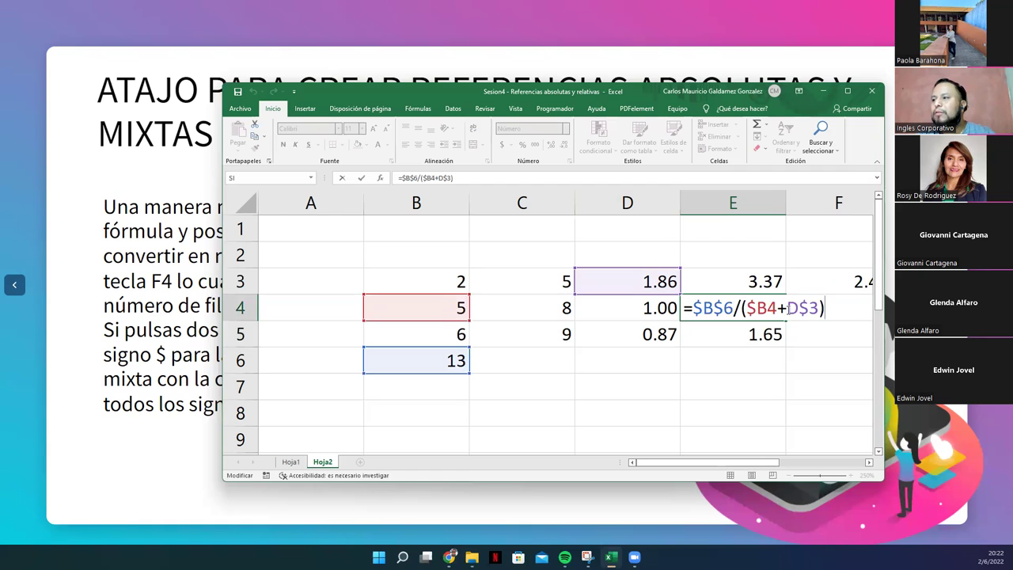
pyautogui.moveTo(787, 309); pyautogui.dragTo(822, 309)
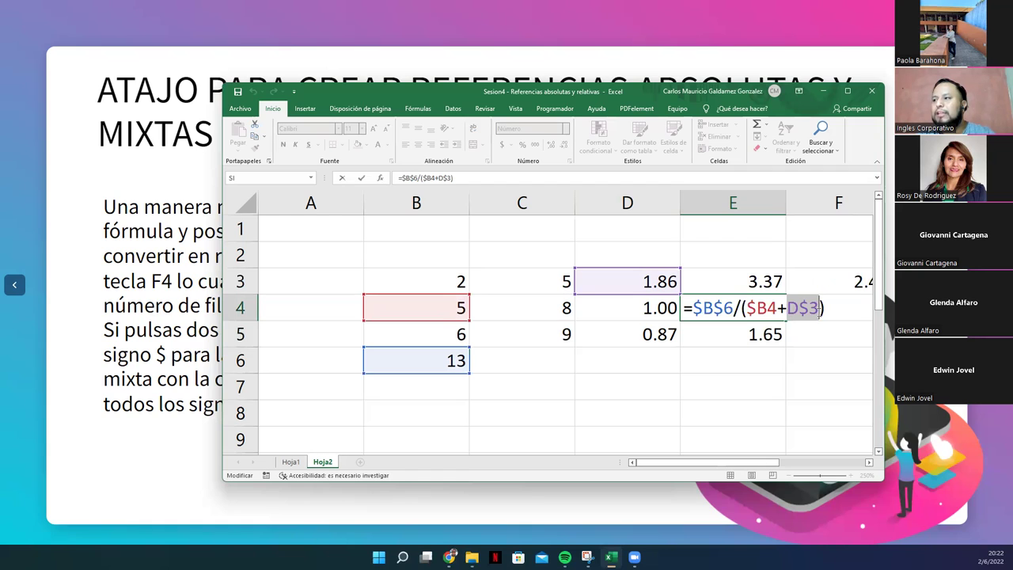
pyautogui.click(757, 337)
pyautogui.press('Escape')
# Step: Open E5's formula and highlight its $B$6, $B5 and D$3 references in turn
pyautogui.click(757, 337)
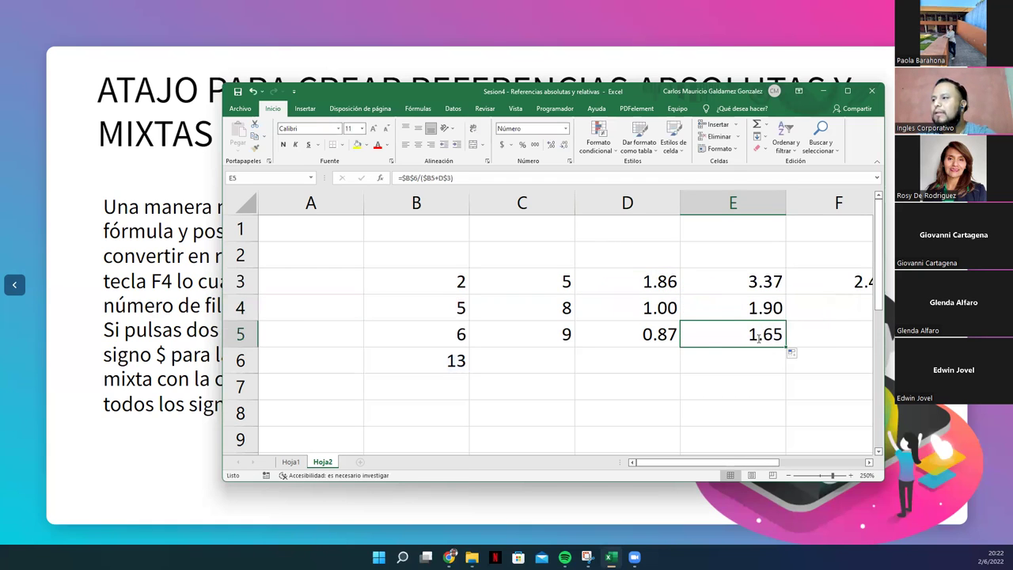
pyautogui.doubleClick(757, 337)
pyautogui.moveTo(788, 335); pyautogui.dragTo(820, 338)
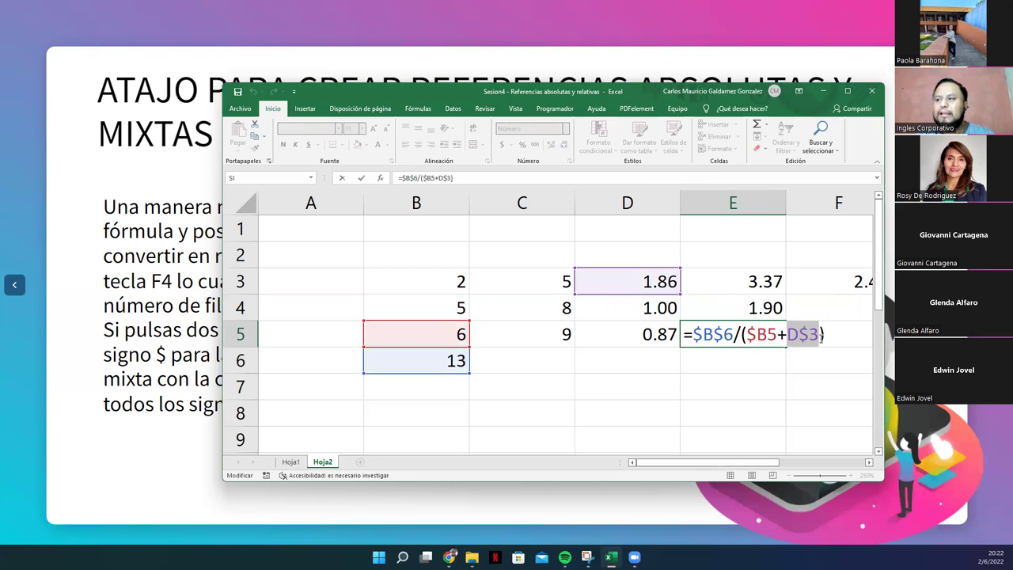
pyautogui.click(792, 334)
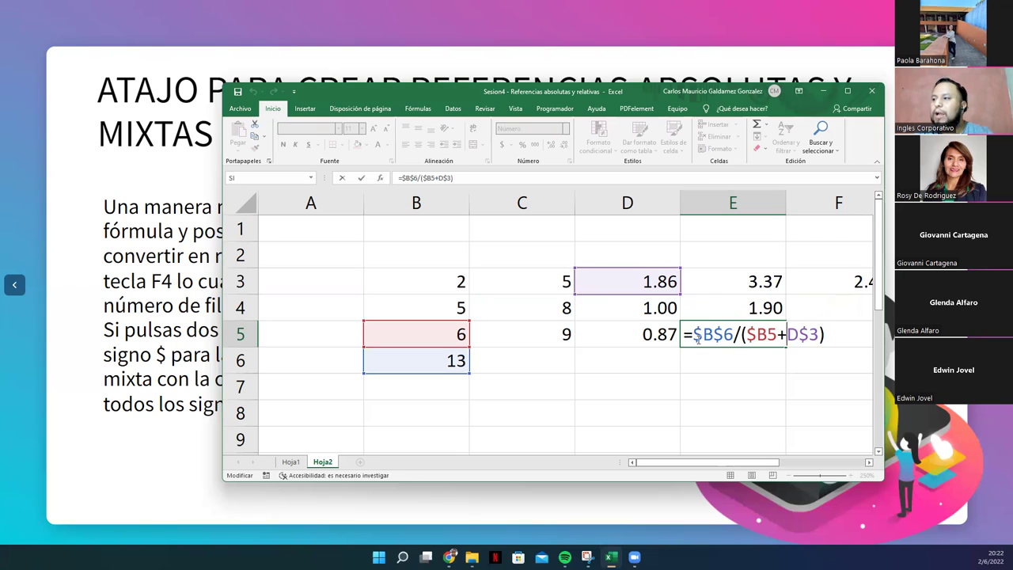
pyautogui.moveTo(693, 335); pyautogui.dragTo(729, 336)
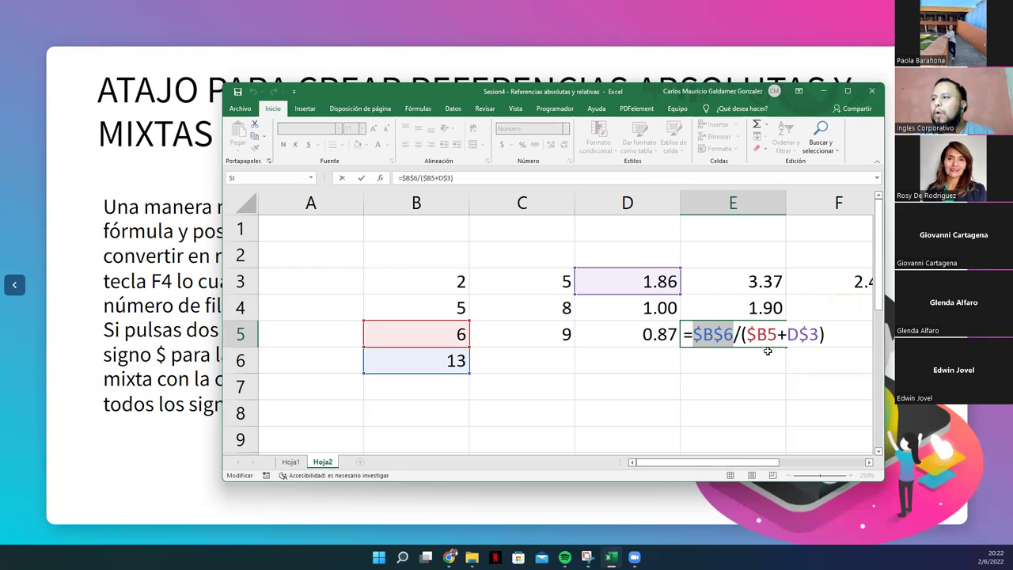
pyautogui.click(746, 334)
pyautogui.moveTo(747, 335); pyautogui.dragTo(818, 335)
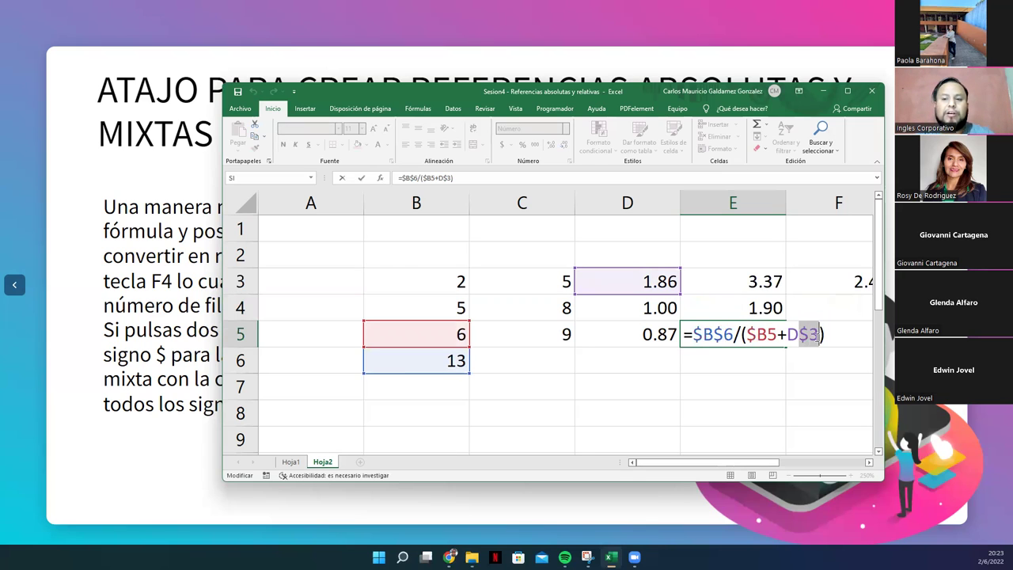
pyautogui.click(760, 334)
pyautogui.moveTo(747, 335); pyautogui.dragTo(817, 339)
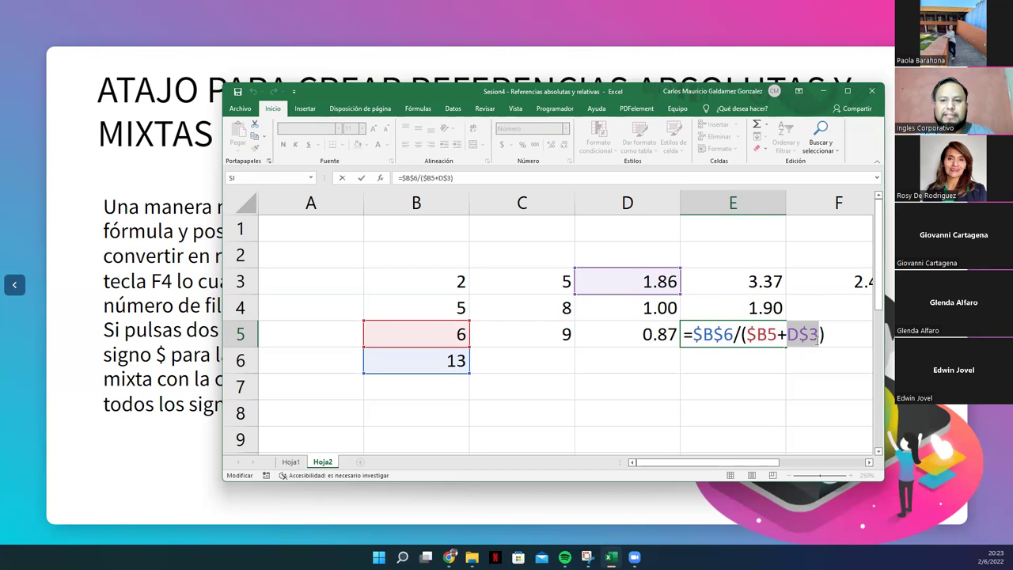
# Step: Delete the $ before B5 so E5's formula reads =$B$6/(B5+D$3)
pyautogui.click(756, 334)
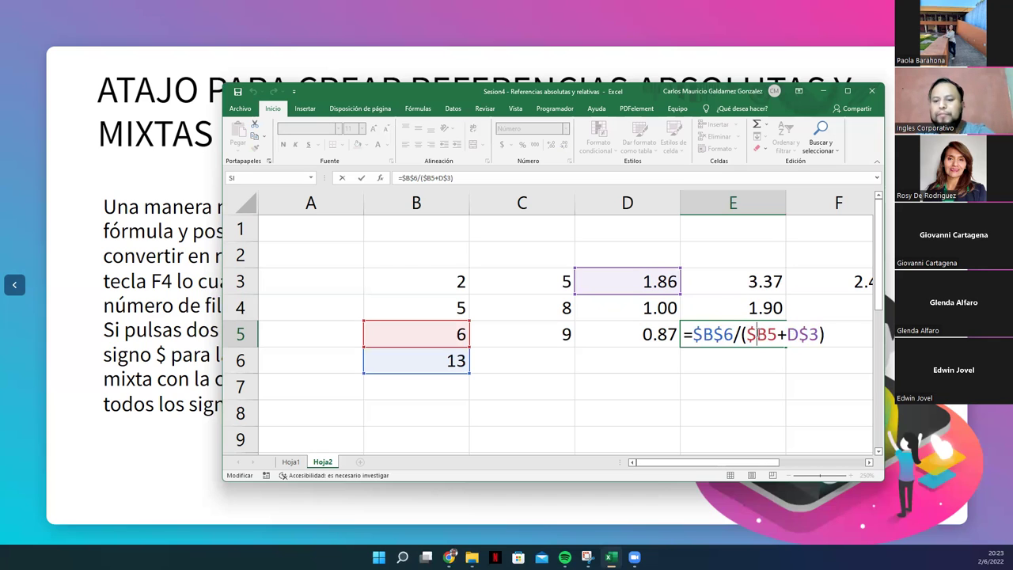
pyautogui.press('BackSpace')
pyautogui.moveTo(744, 334); pyautogui.dragTo(766, 334)
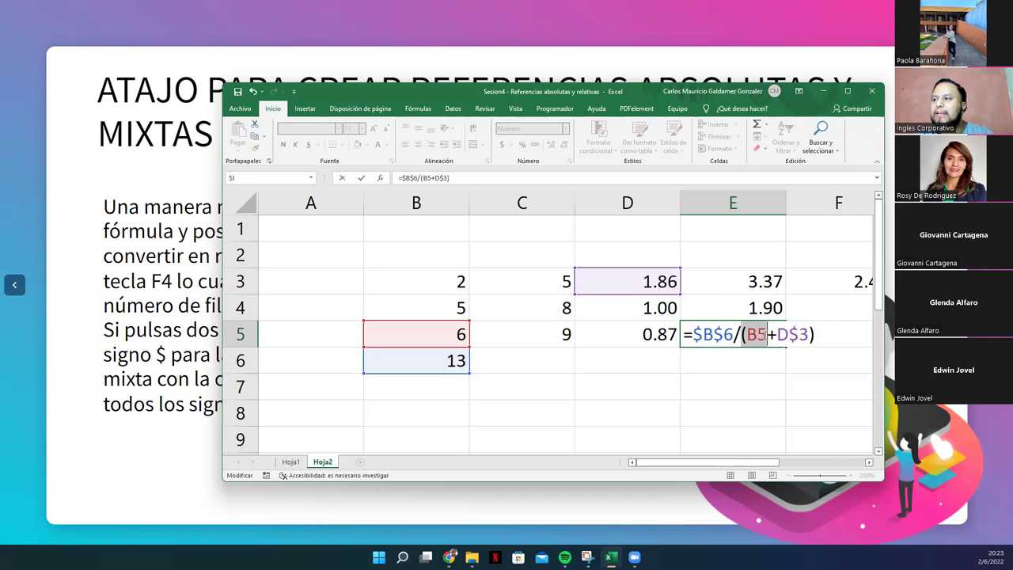
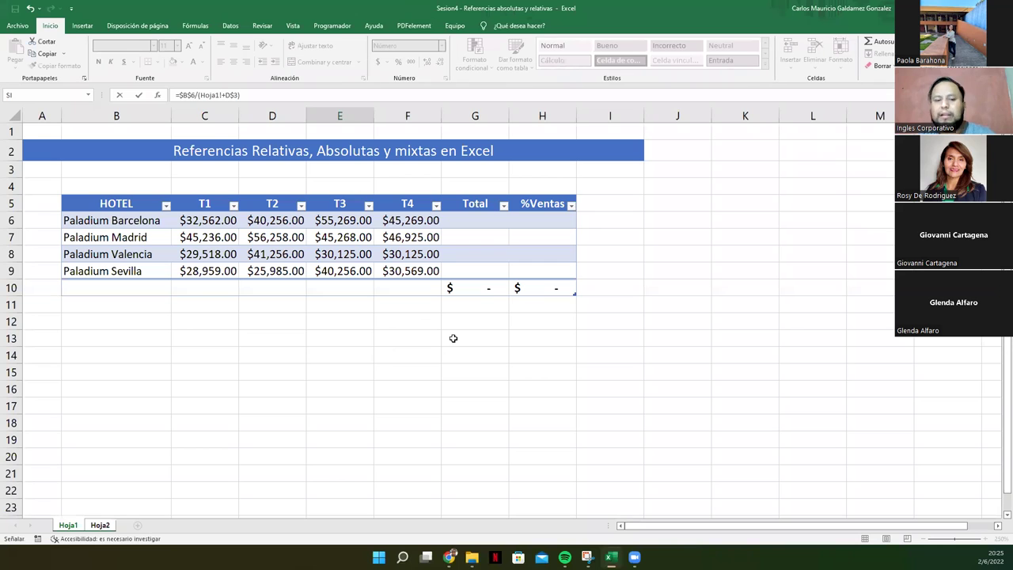
# Step: Cancel the unfinished Hoja2 formula and return to the Hoja1 hotel sales table
pyautogui.click(437, 343)
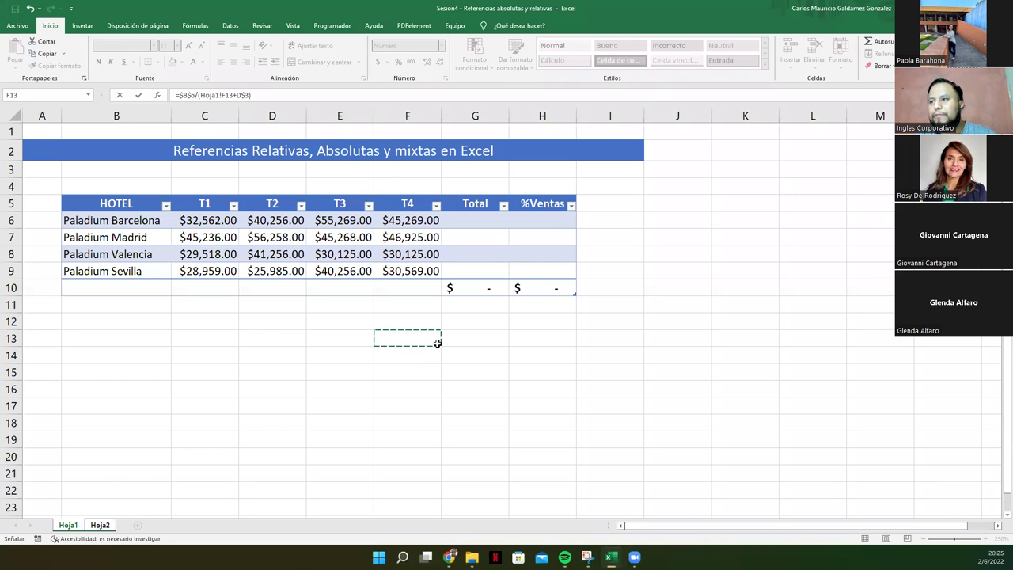
pyautogui.press('Escape')
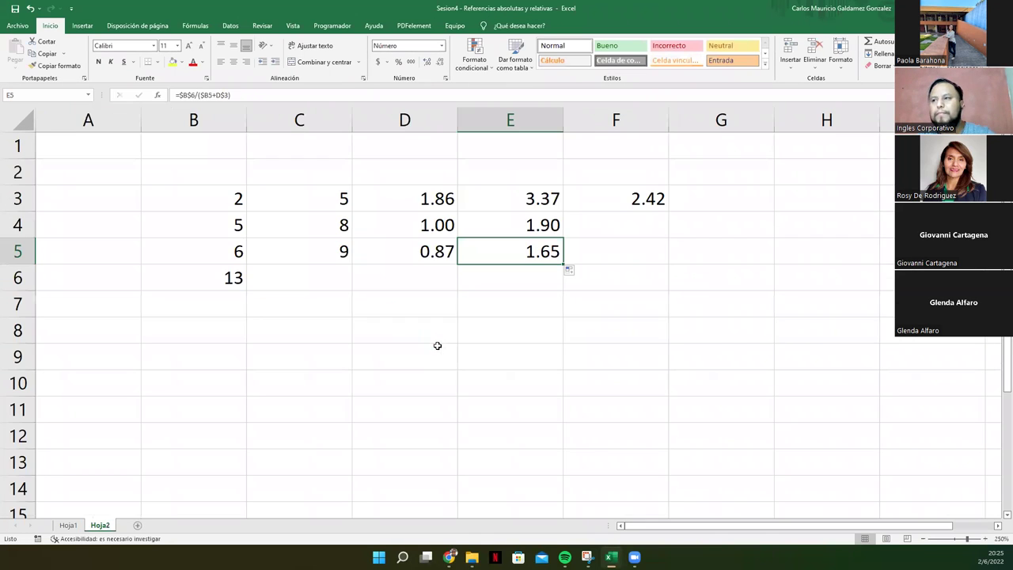
pyautogui.click(68, 525)
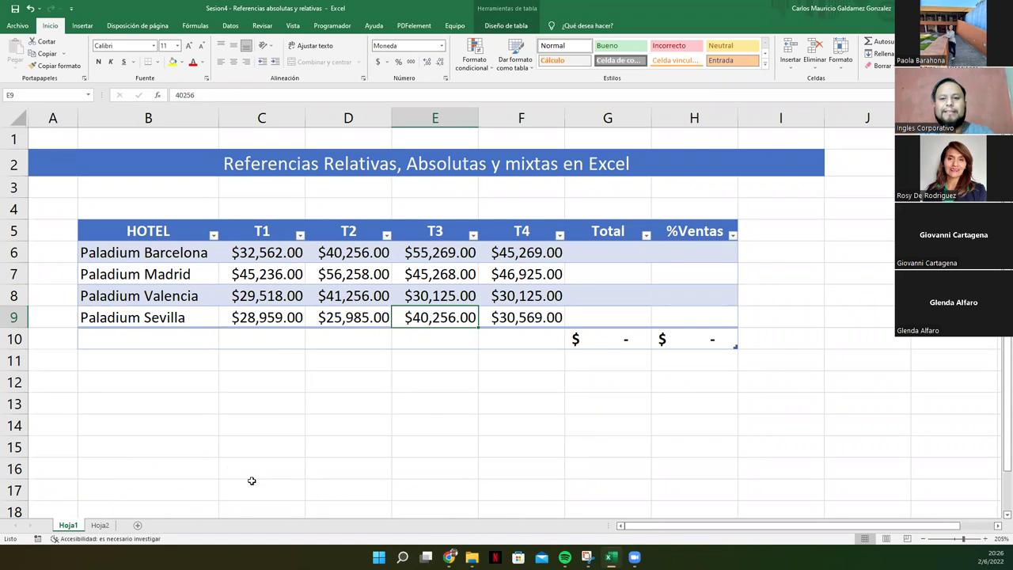
pyautogui.click(249, 346)
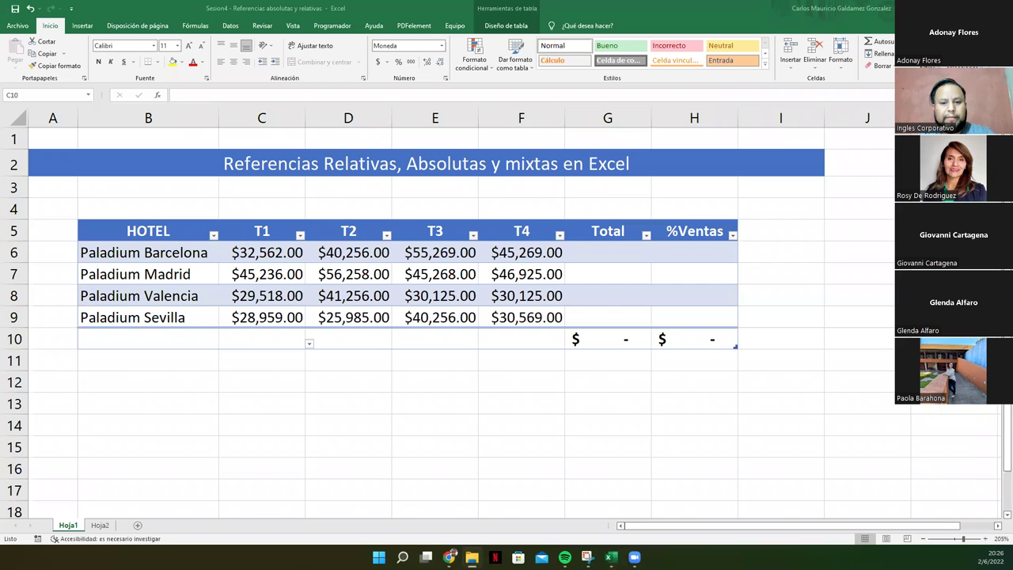
pyautogui.click(261, 339)
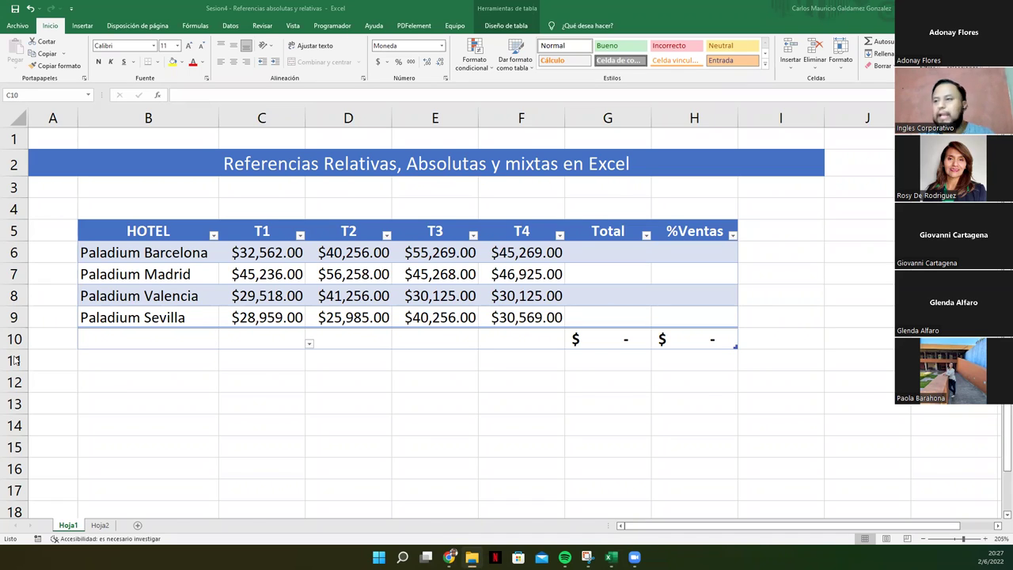
pyautogui.click(603, 255)
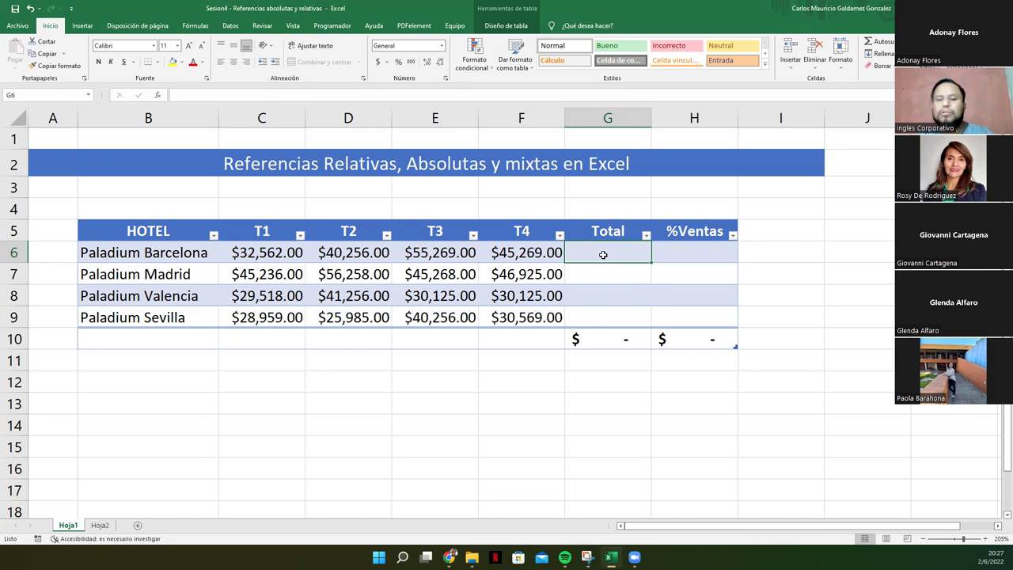
# Step: Delete the '$ -' totals in G10:H10 below the Total and %Ventas columns
pyautogui.moveTo(617, 337); pyautogui.dragTo(662, 338)
pyautogui.press('Delete')
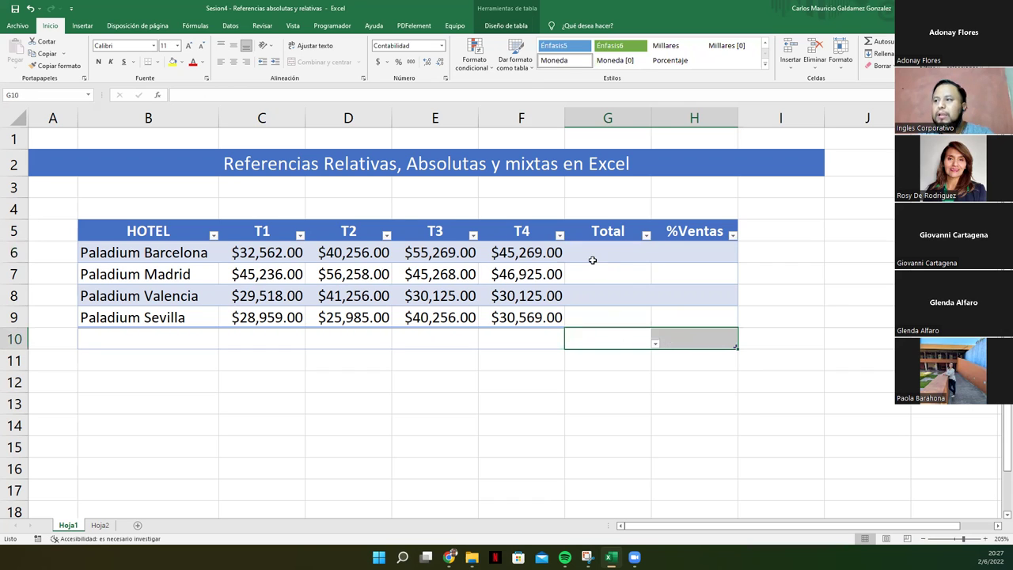
pyautogui.click(593, 260)
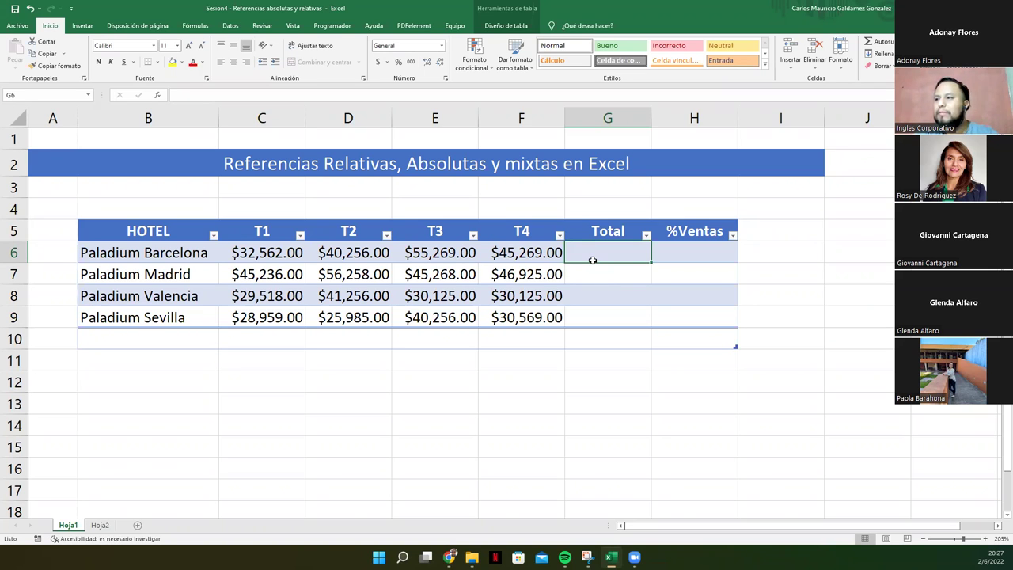
pyautogui.write('=suma(')
pyautogui.press('Return')
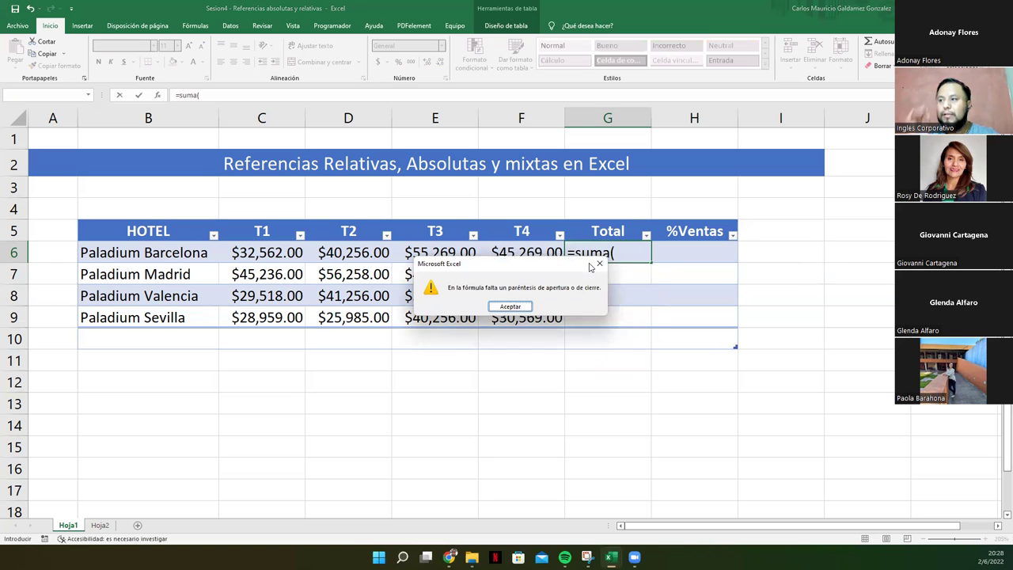
pyautogui.click(593, 266)
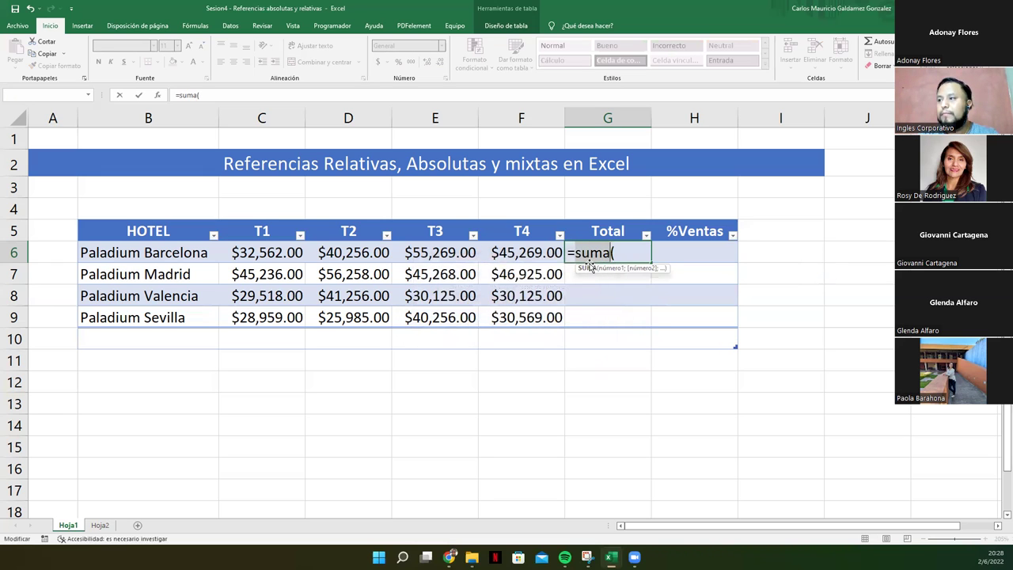
pyautogui.press('Return')
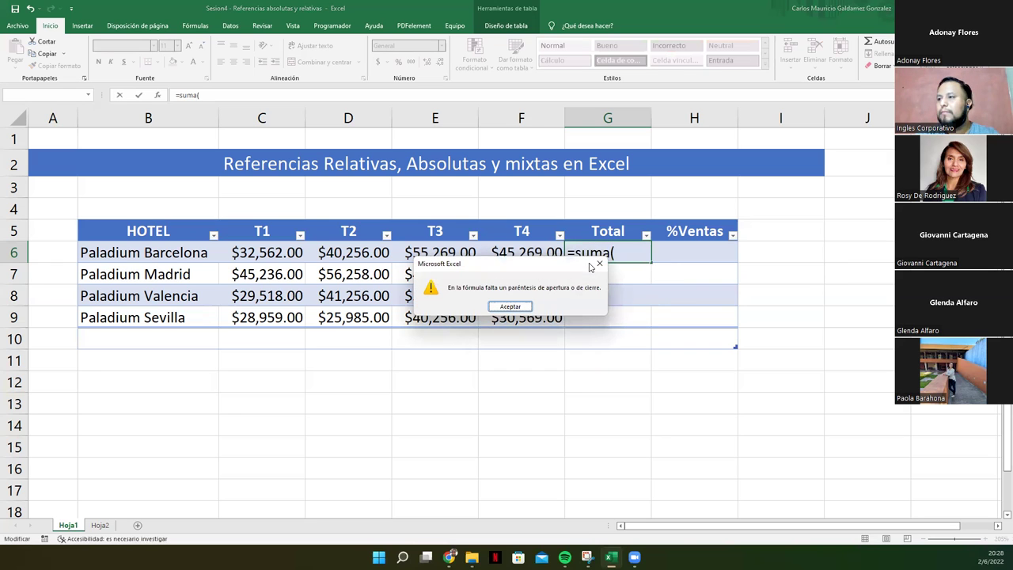
pyautogui.press('Return')
pyautogui.press('BackSpace')
pyautogui.press('BackSpace')
pyautogui.press('BackSpace')
pyautogui.press('BackSpace')
pyautogui.press('BackSpace')
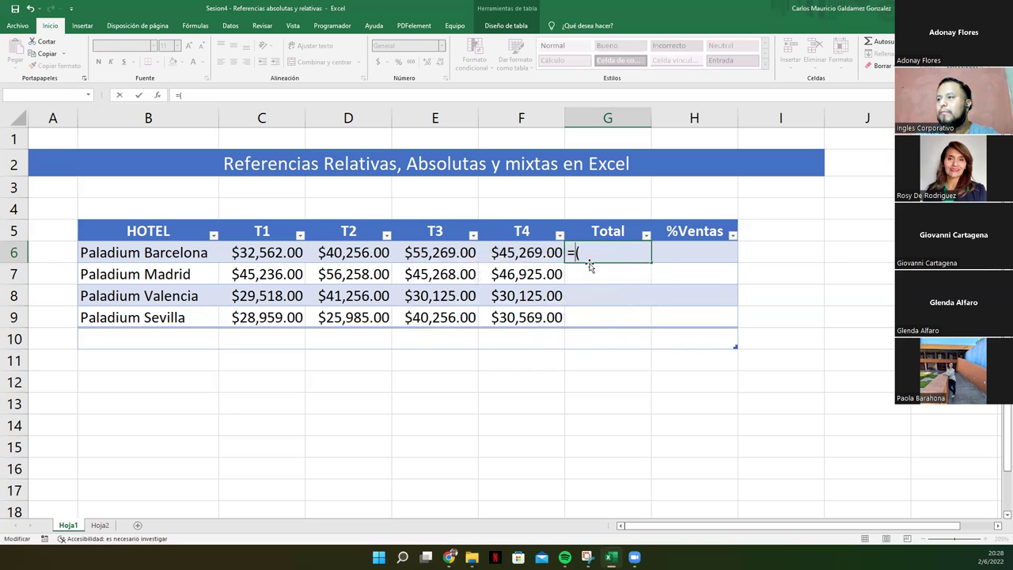
pyautogui.write('sum')
pyautogui.press('Escape')
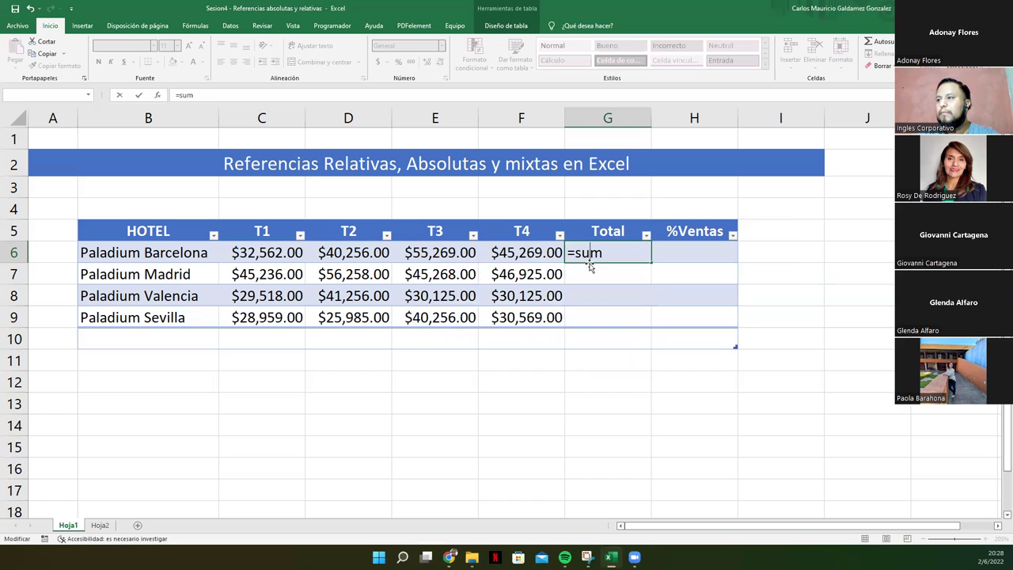
pyautogui.write('a')
pyautogui.press('Tab')
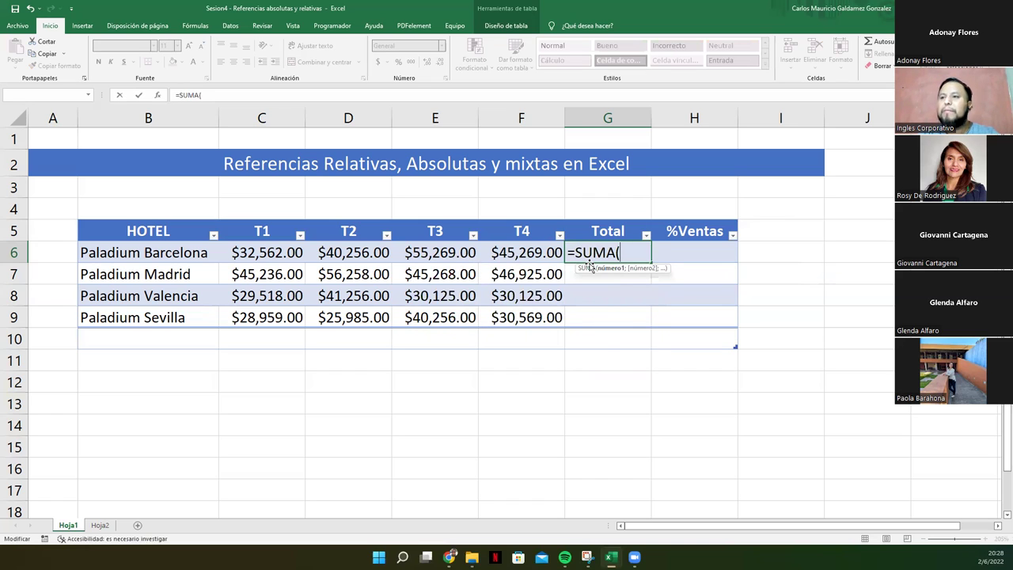
pyautogui.click(265, 251)
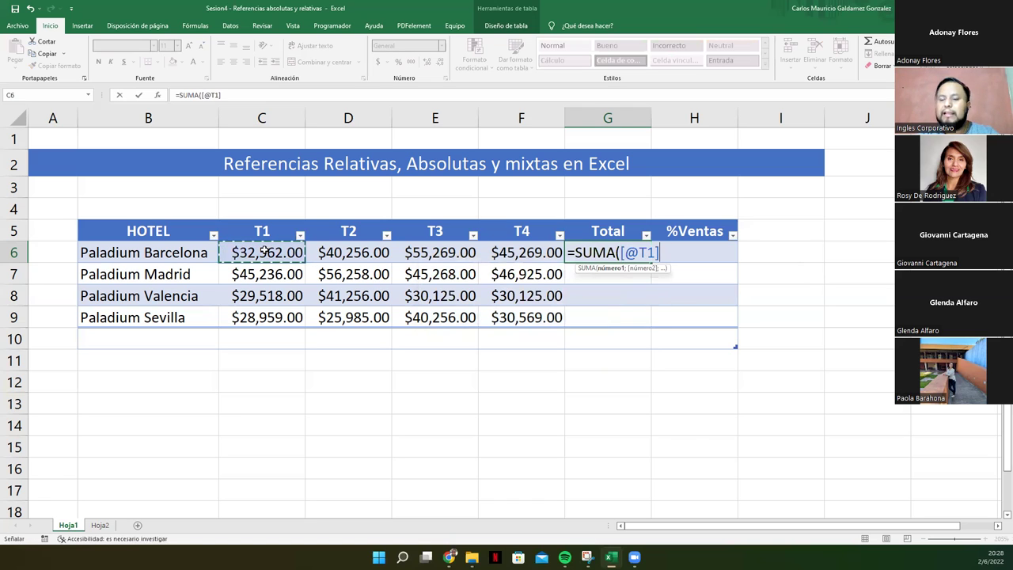
pyautogui.keyDown('shift'); pyautogui.click(507, 252); pyautogui.keyUp('shift')
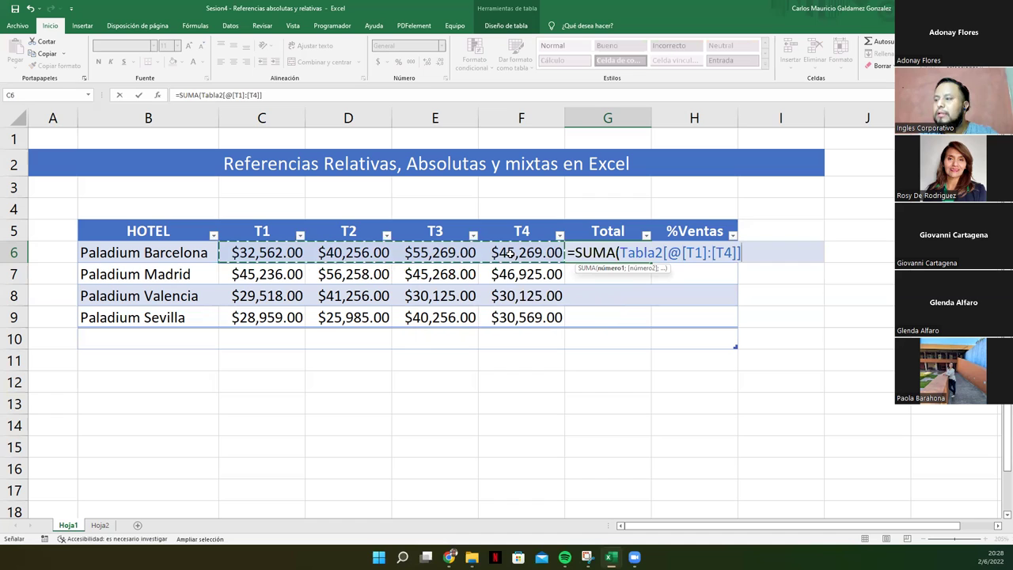
pyautogui.write(')')
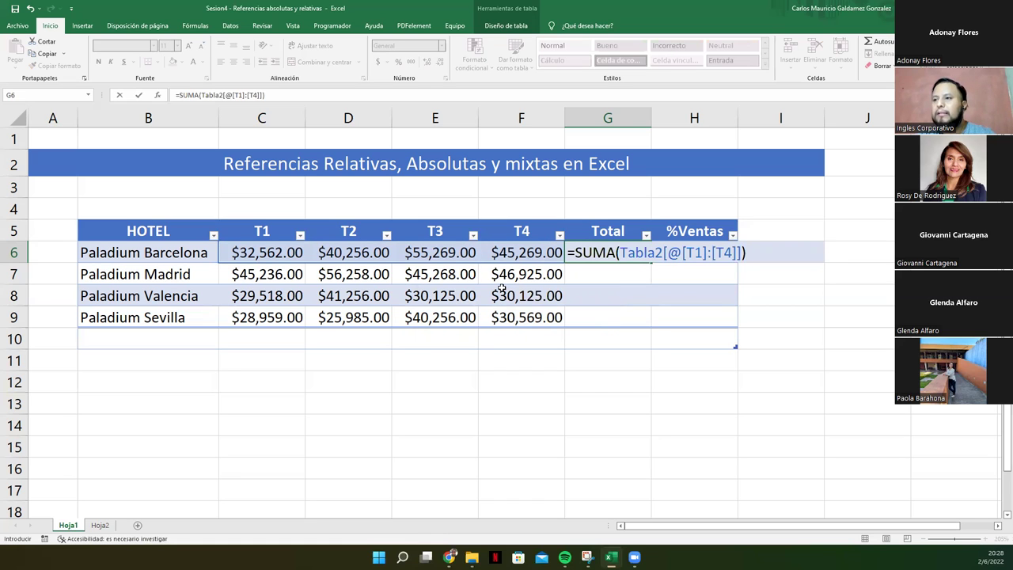
pyautogui.press('Escape')
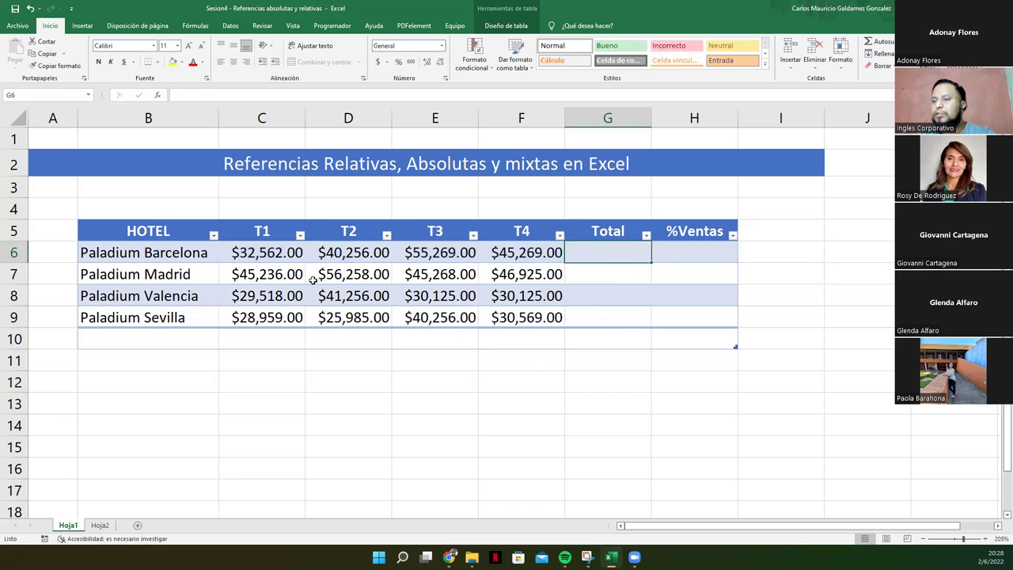
# Step: Inspect table cells while browsing the Insertar, Revisar, Datos and Fórmulas ribbon tabs
pyautogui.click(444, 295)
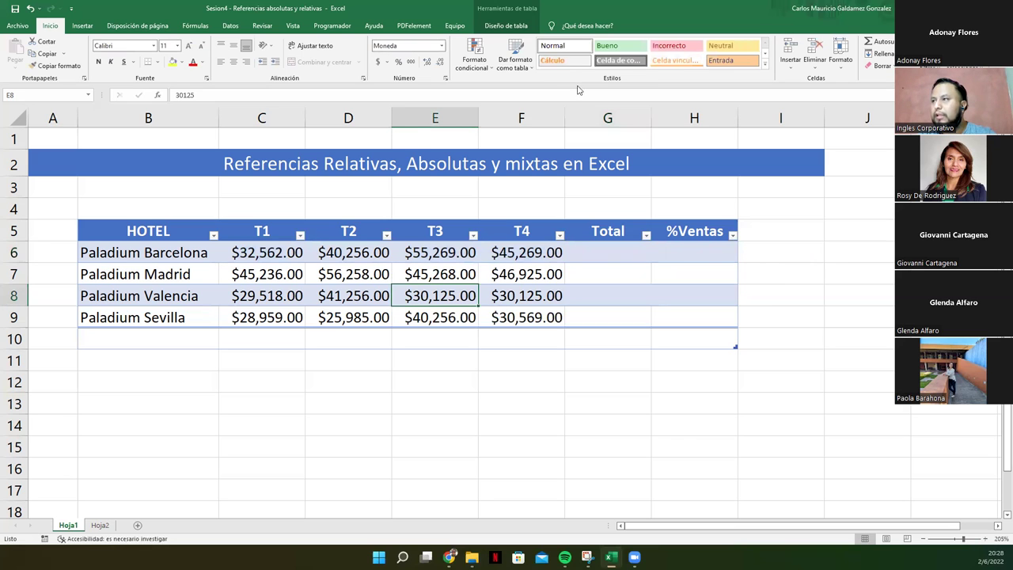
pyautogui.click(82, 28)
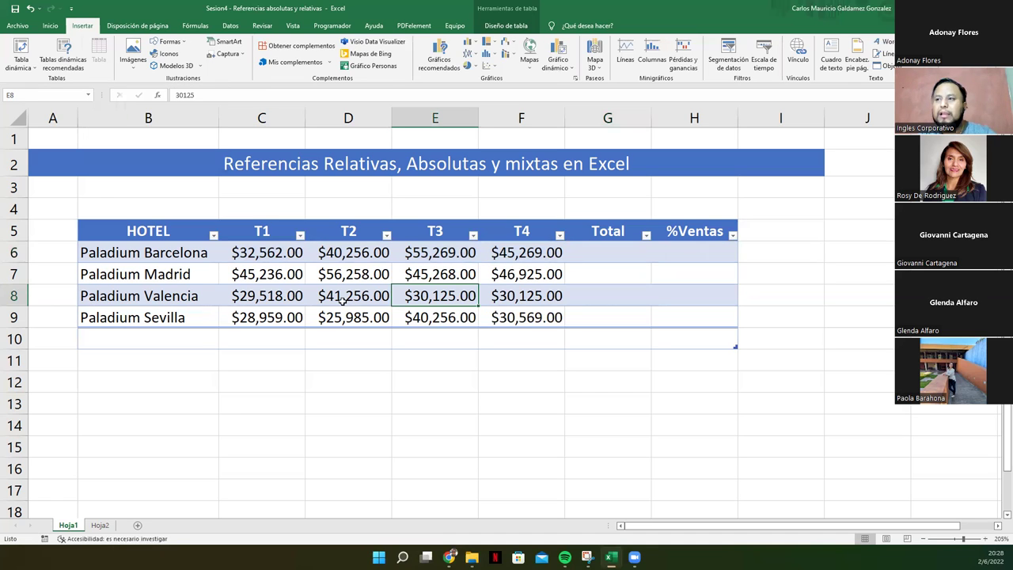
pyautogui.click(357, 276)
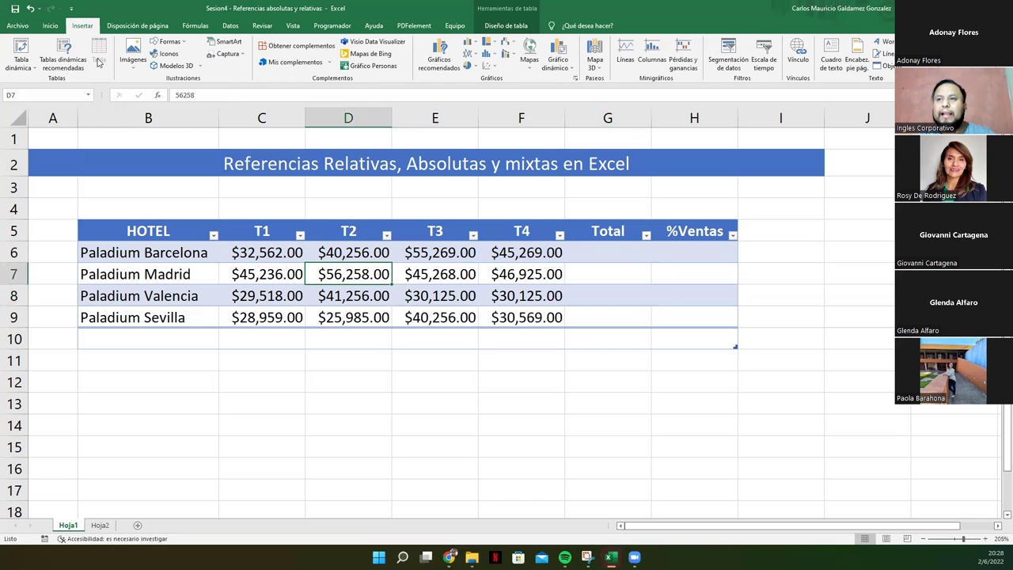
pyautogui.click(471, 279)
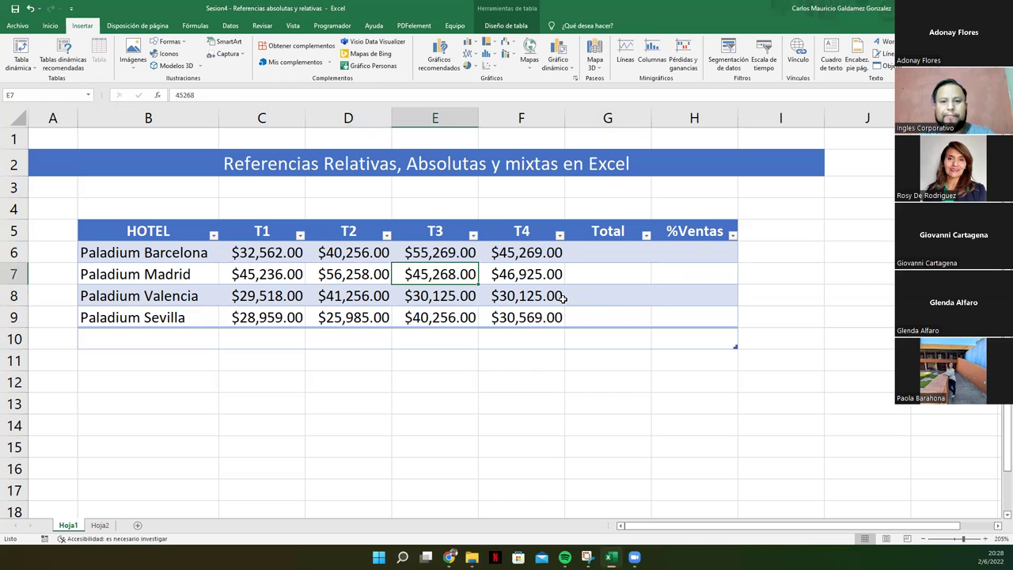
pyautogui.click(617, 253)
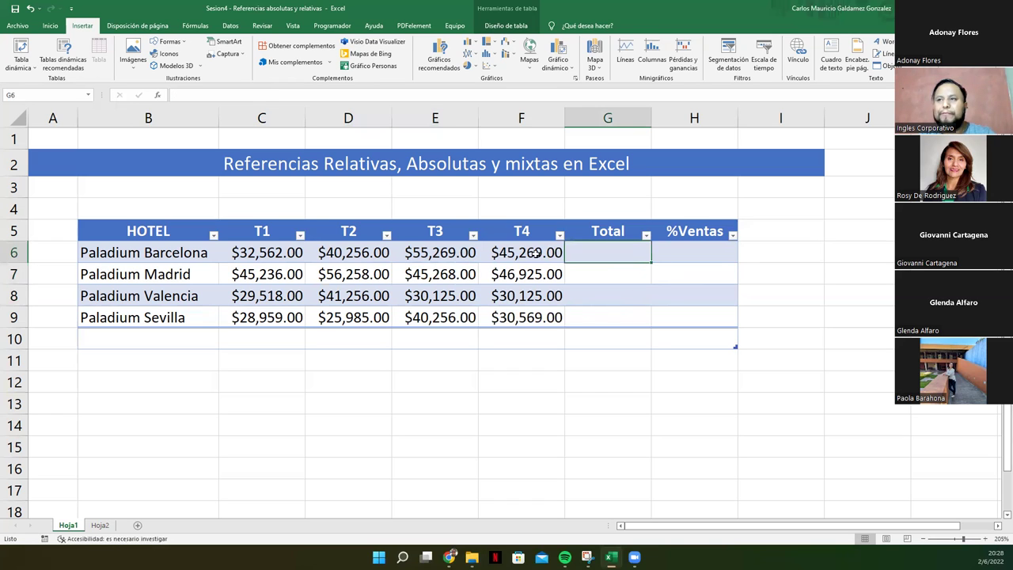
pyautogui.click(263, 26)
pyautogui.click(229, 27)
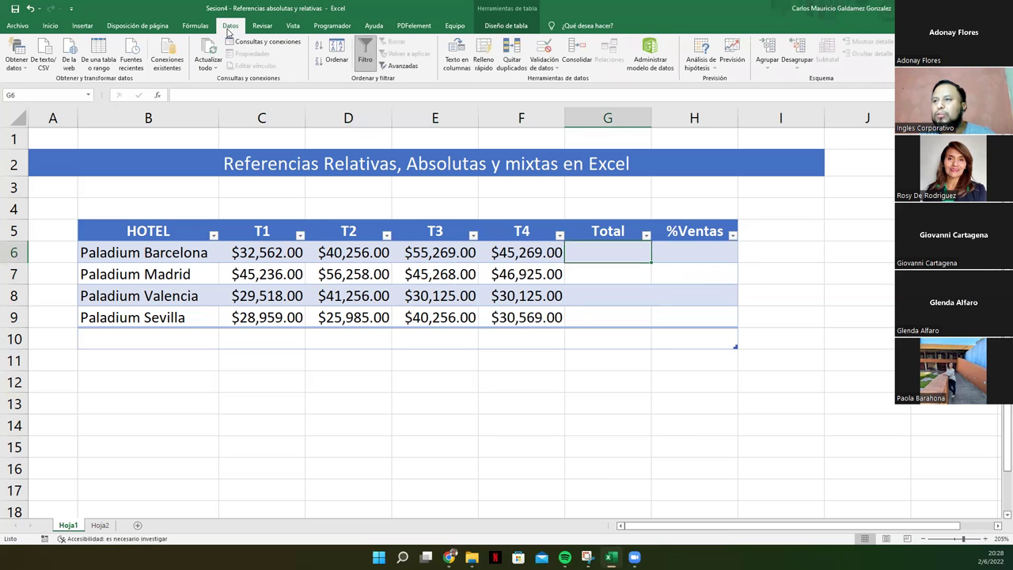
pyautogui.click(195, 26)
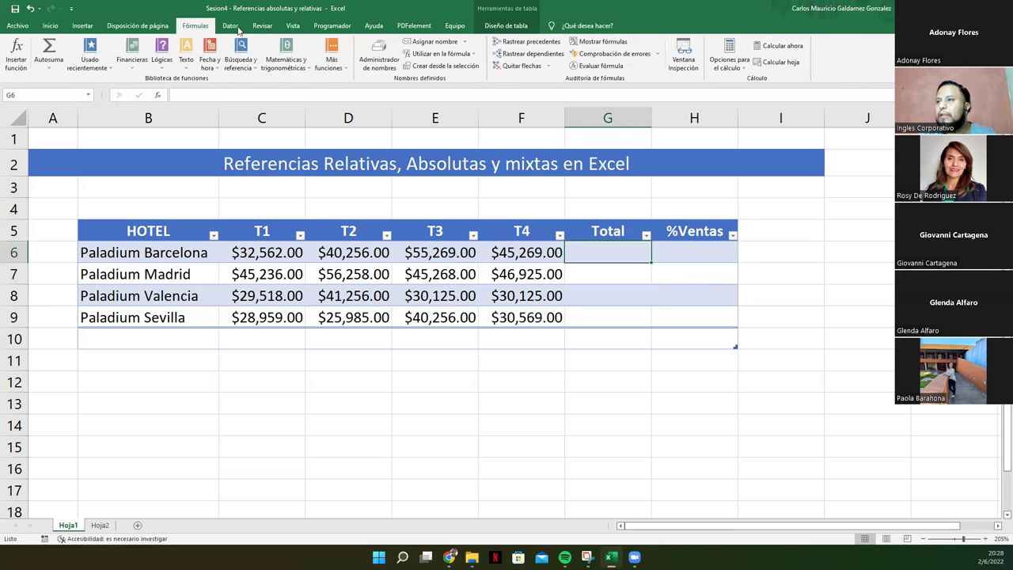
# Step: Check in the Name Manager that Tabla2 covers Hoja1 B6:H9
pyautogui.click(159, 237)
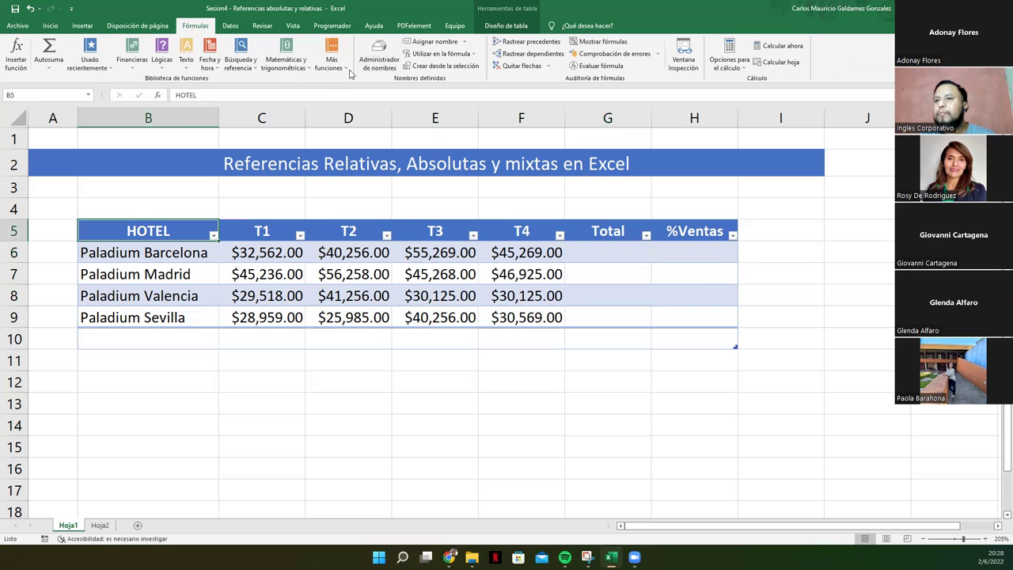
pyautogui.click(379, 57)
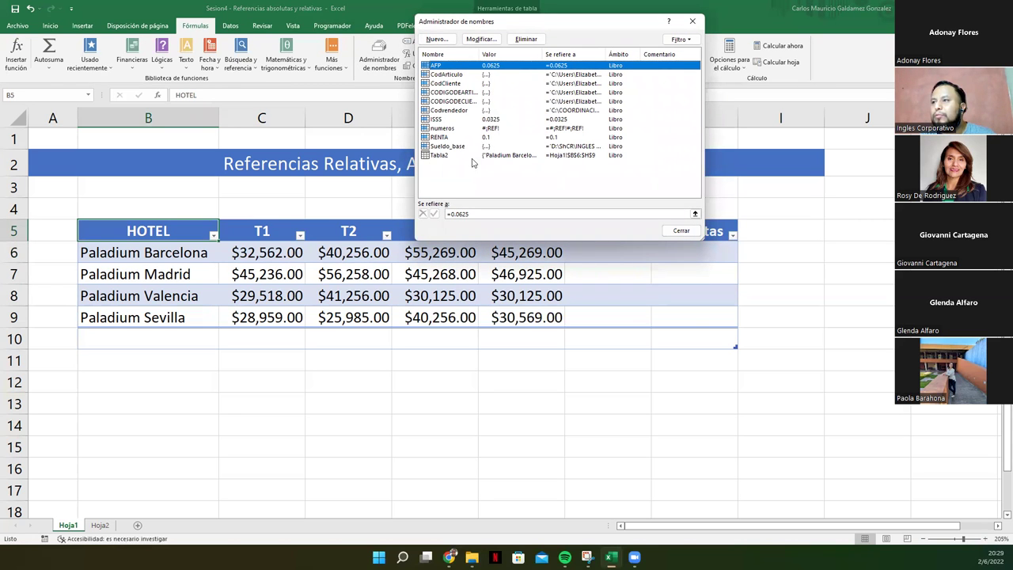
pyautogui.click(434, 158)
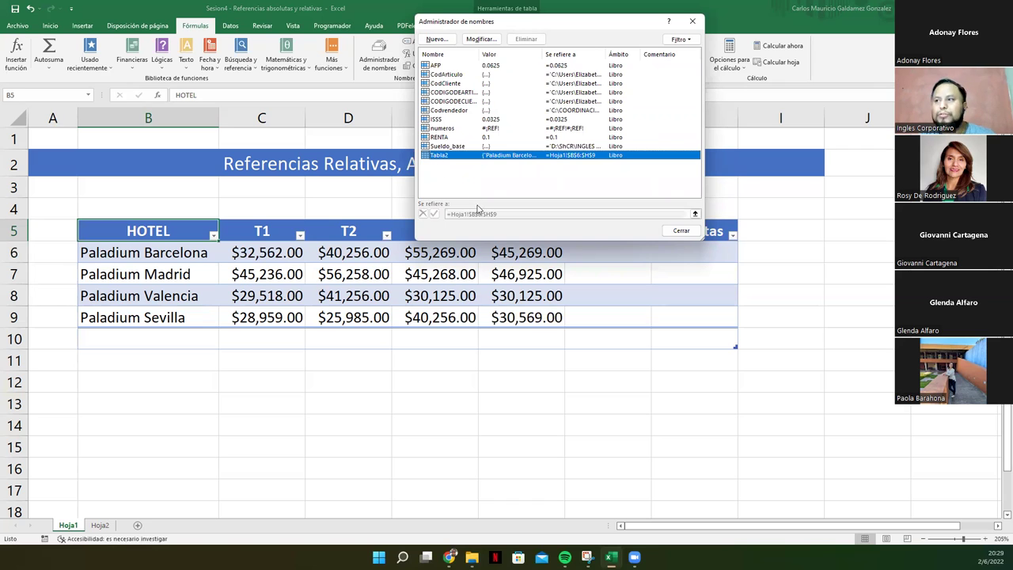
pyautogui.click(692, 20)
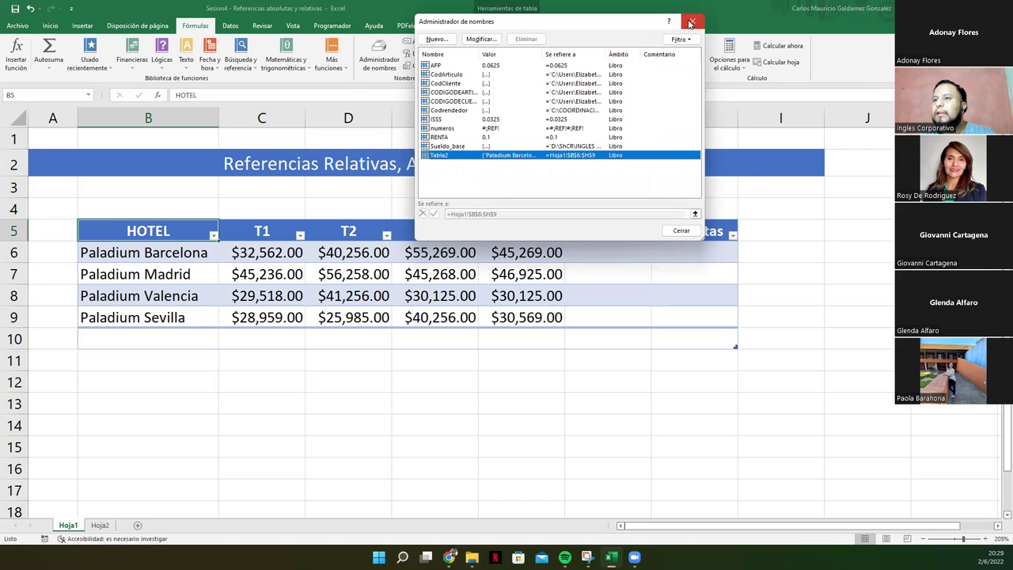
pyautogui.click(601, 251)
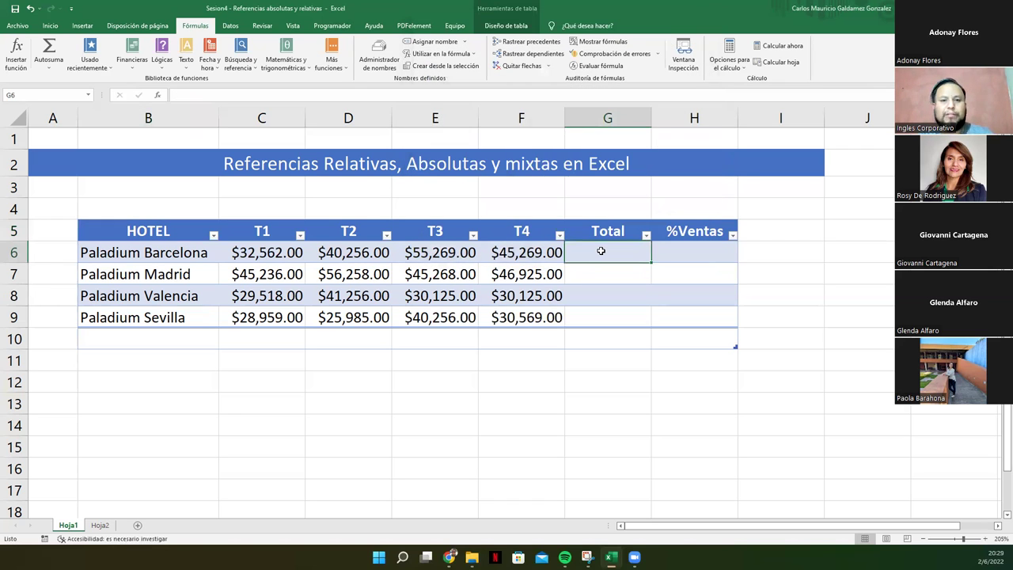
# Step: Enter =SUMA(C6:F6) in G6 so each hotel's Total sums its T1–T4 sales
pyautogui.write('=suma')
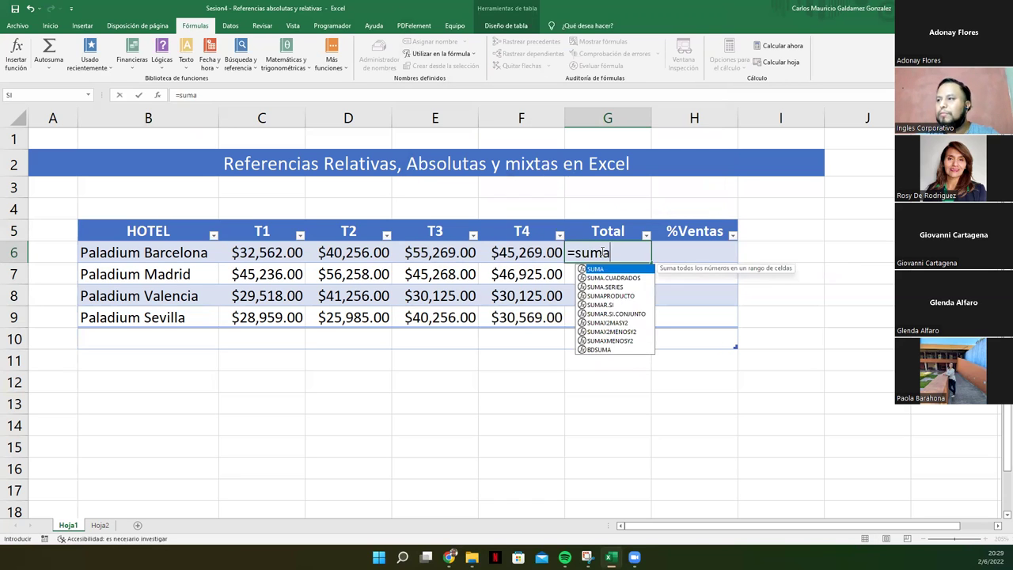
pyautogui.press('Tab')
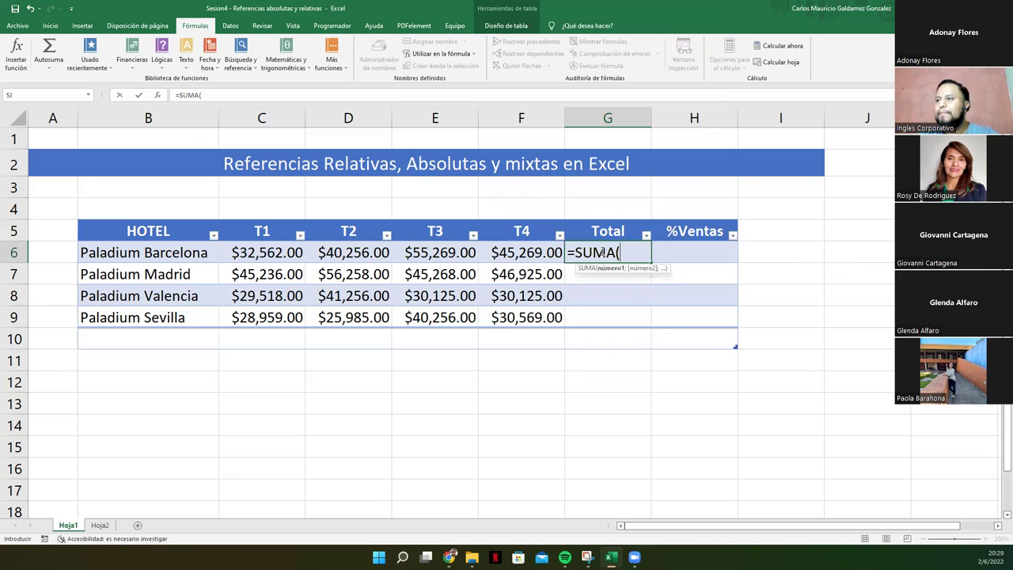
pyautogui.moveTo(272, 253); pyautogui.dragTo(503, 254)
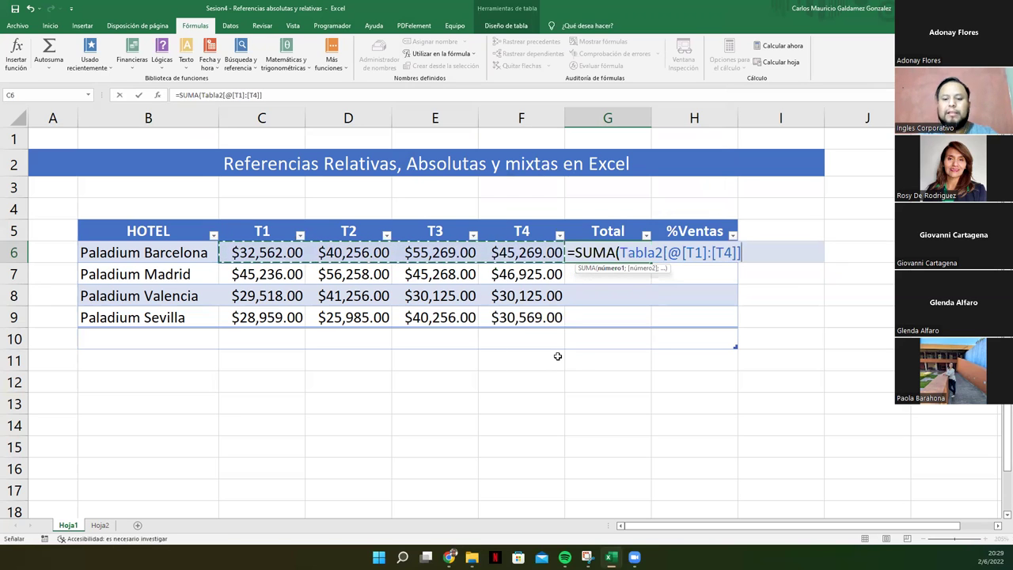
pyautogui.write(')')
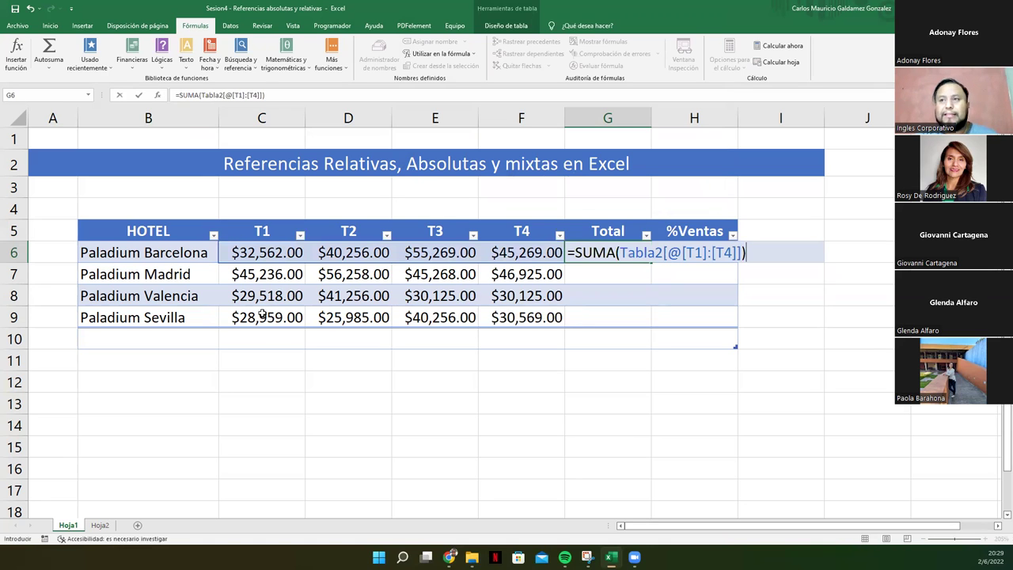
pyautogui.click(83, 25)
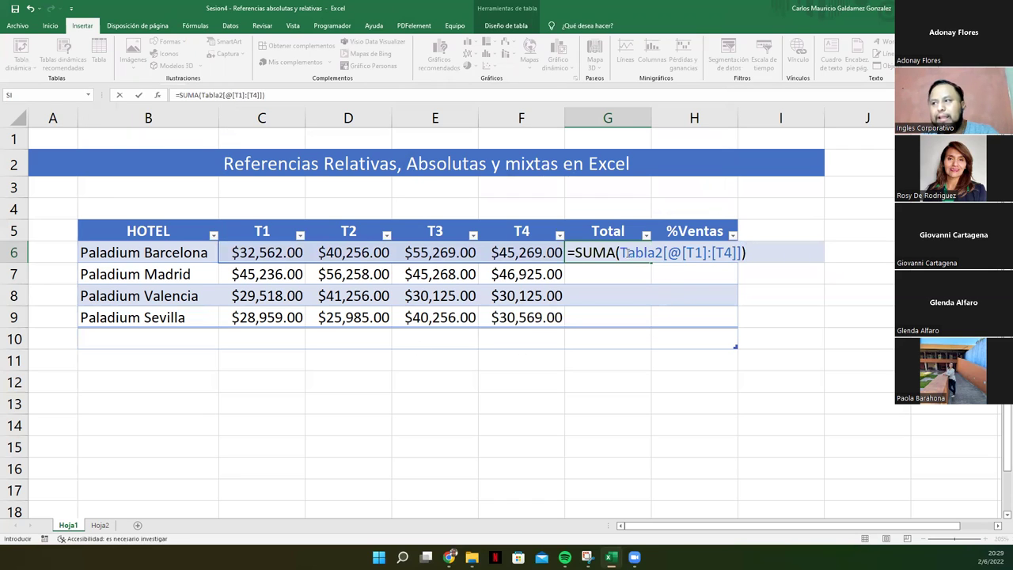
pyautogui.moveTo(620, 252); pyautogui.dragTo(745, 252)
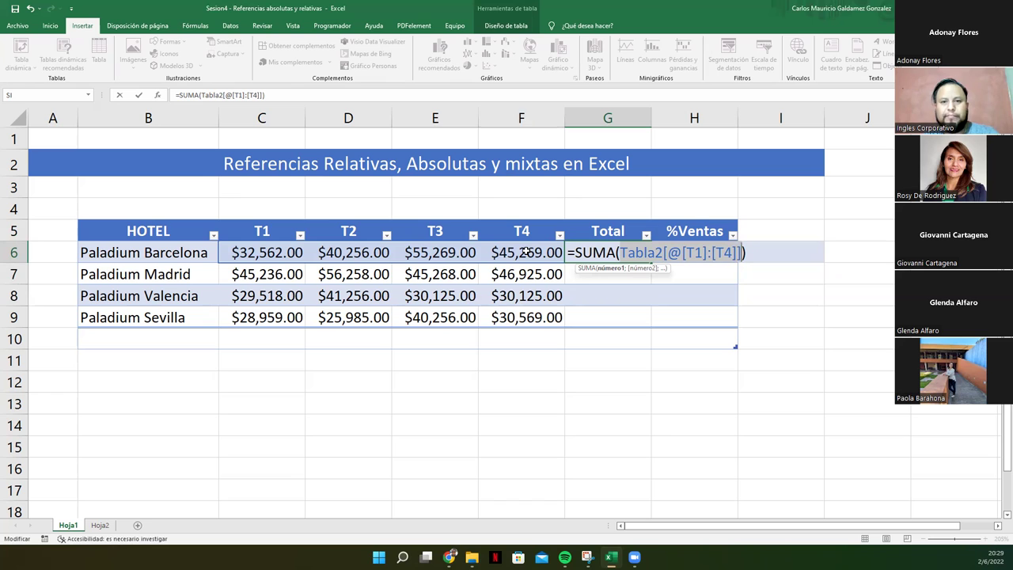
pyautogui.press('Return')
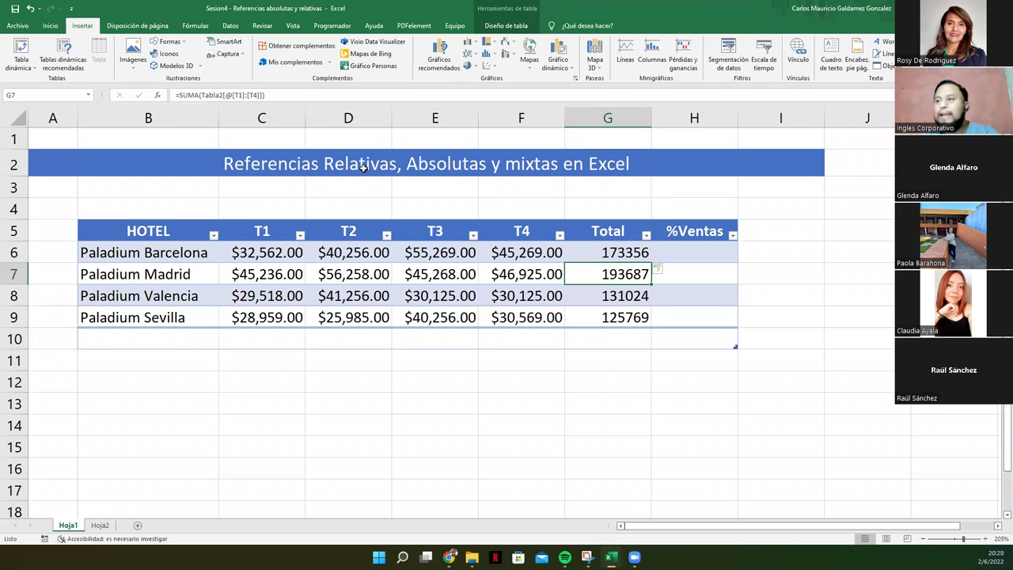
# Step: Check the Total values' sum, then begin a =sumar( formula in cell D13
pyautogui.moveTo(603, 252); pyautogui.dragTo(597, 309)
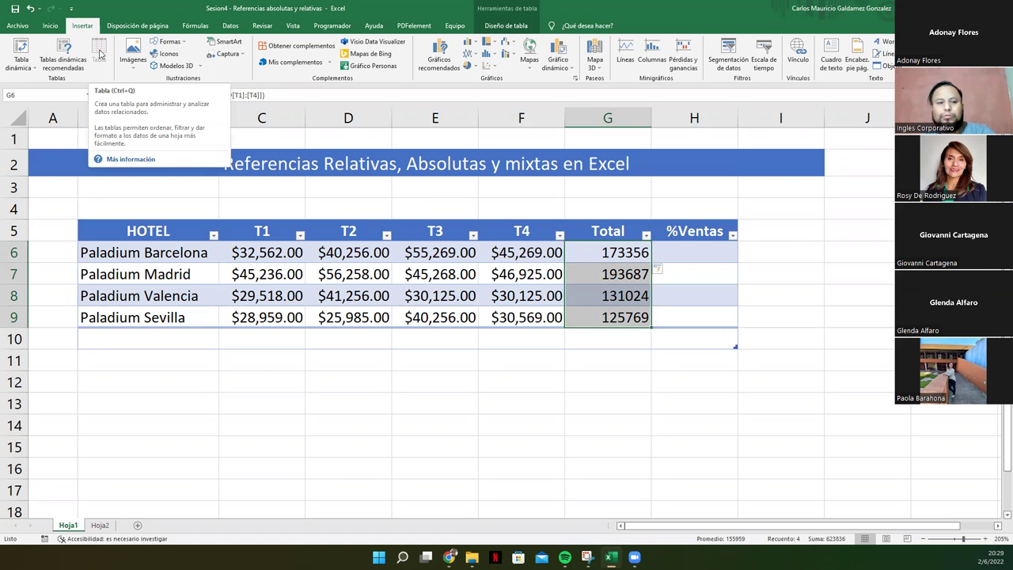
pyautogui.click(410, 277)
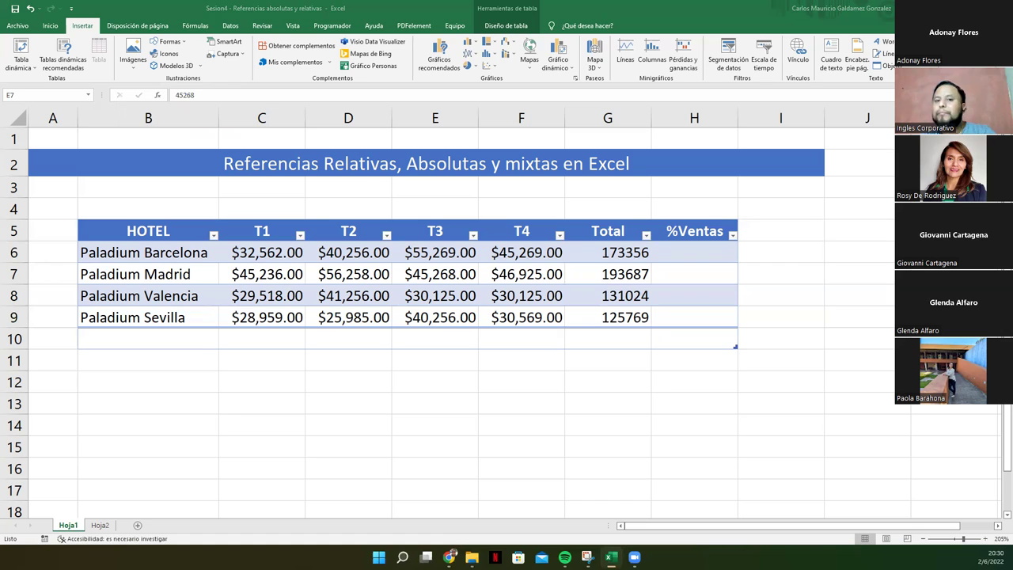
pyautogui.click(617, 253)
pyautogui.click(324, 405)
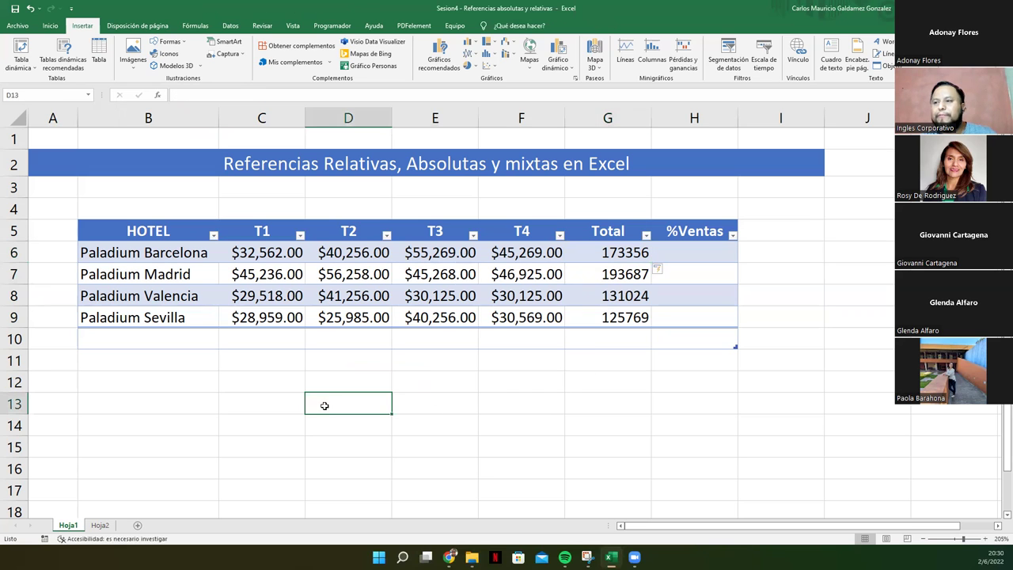
pyautogui.write('=sumar(')
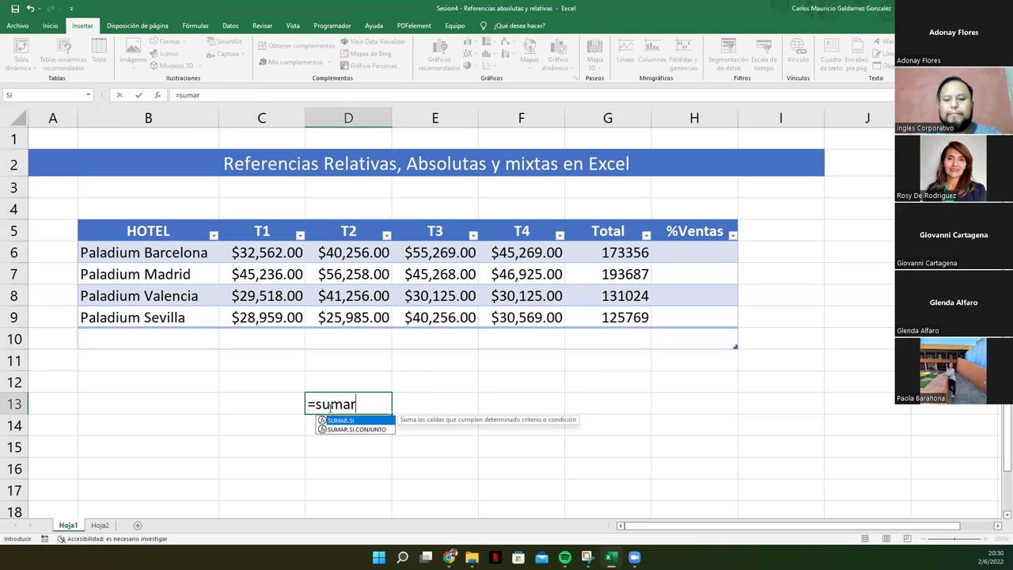
# Step: Correct D13 to =SUMA(C6:F6), giving Paladium Barcelona's $173,356.00
pyautogui.press('BackSpace')
pyautogui.press('BackSpace')
pyautogui.write('(')
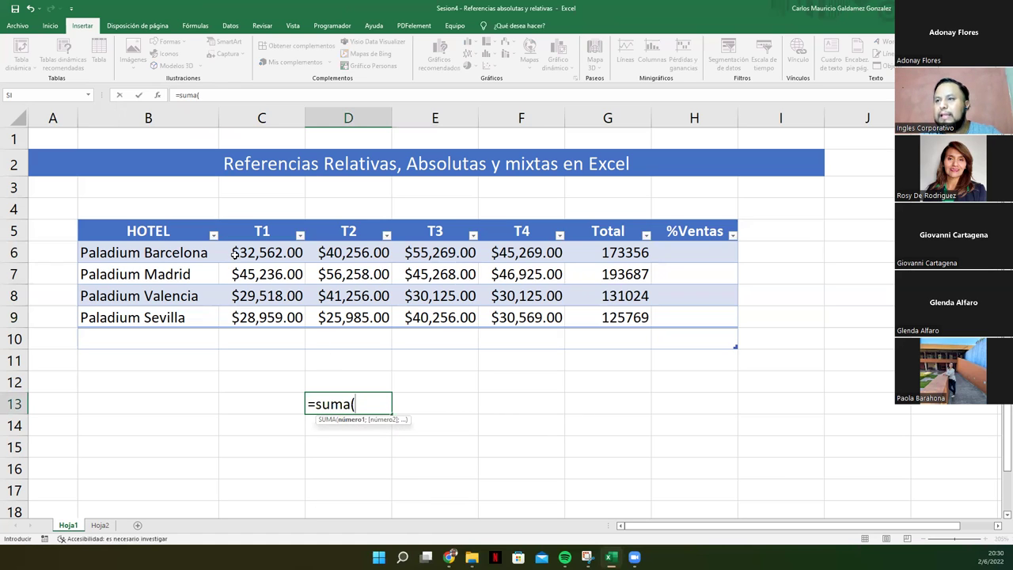
pyautogui.write('c')
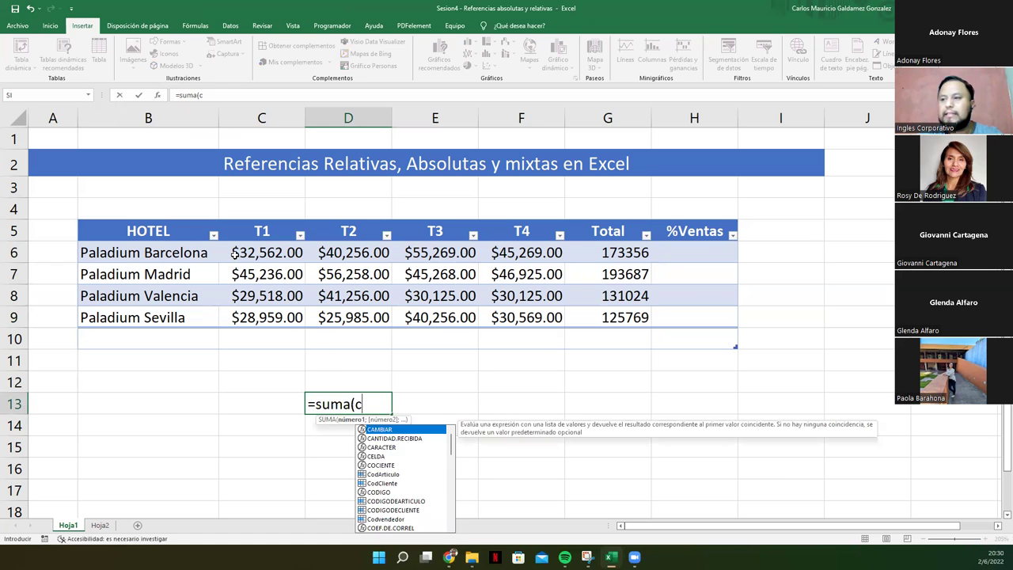
pyautogui.write('6:')
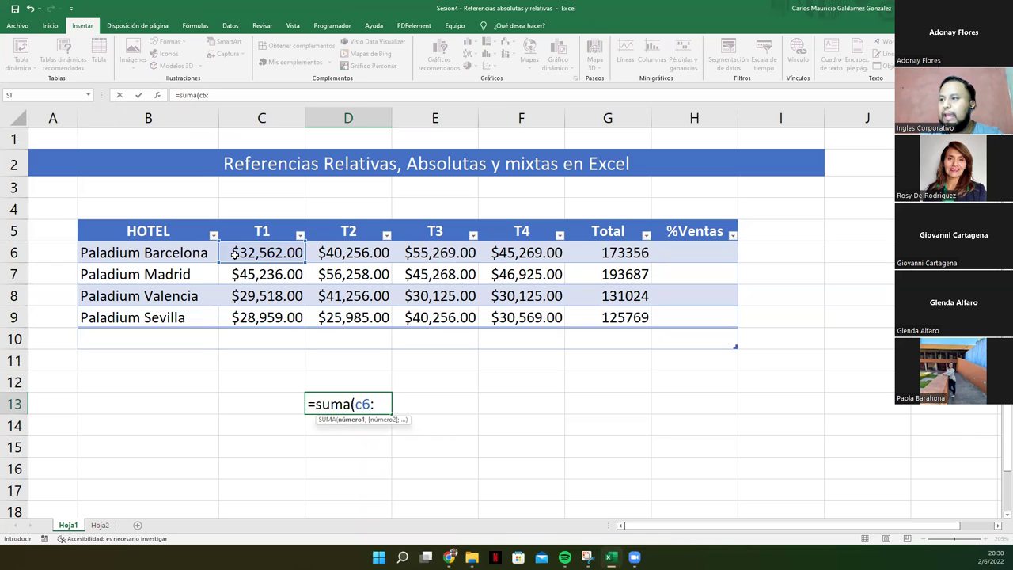
pyautogui.write('f6)')
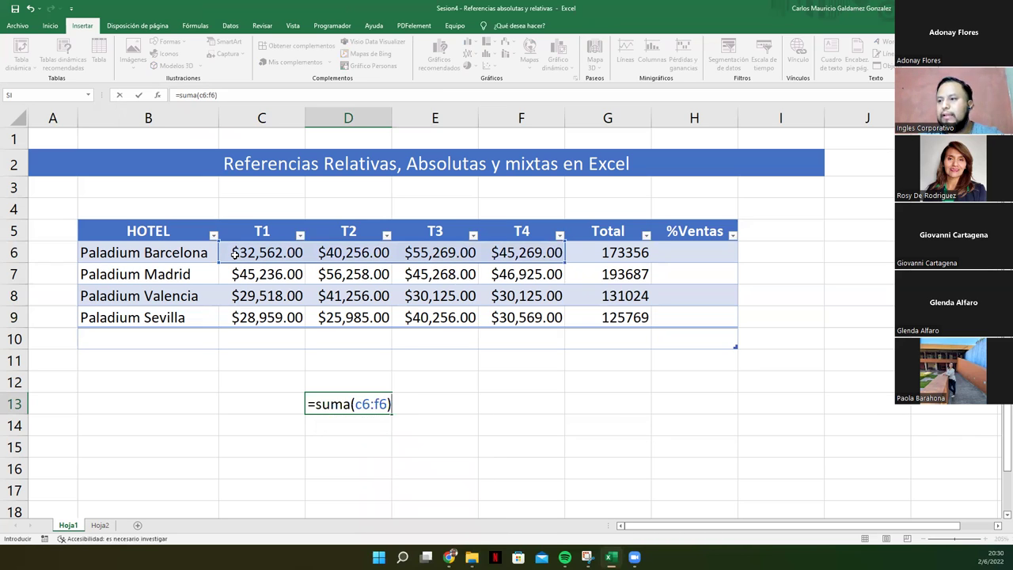
pyautogui.press('Return')
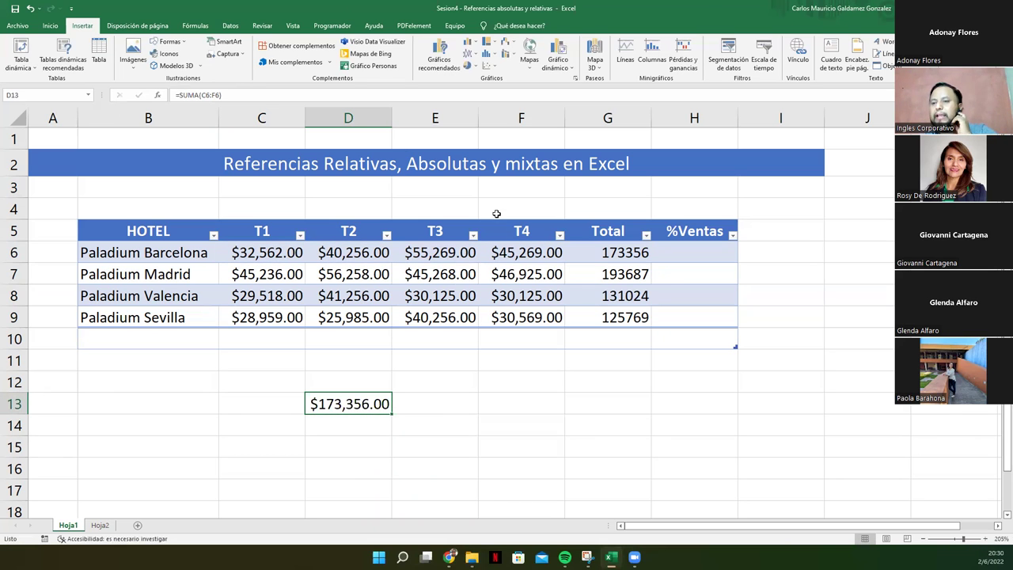
pyautogui.moveTo(587, 254); pyautogui.dragTo(585, 316)
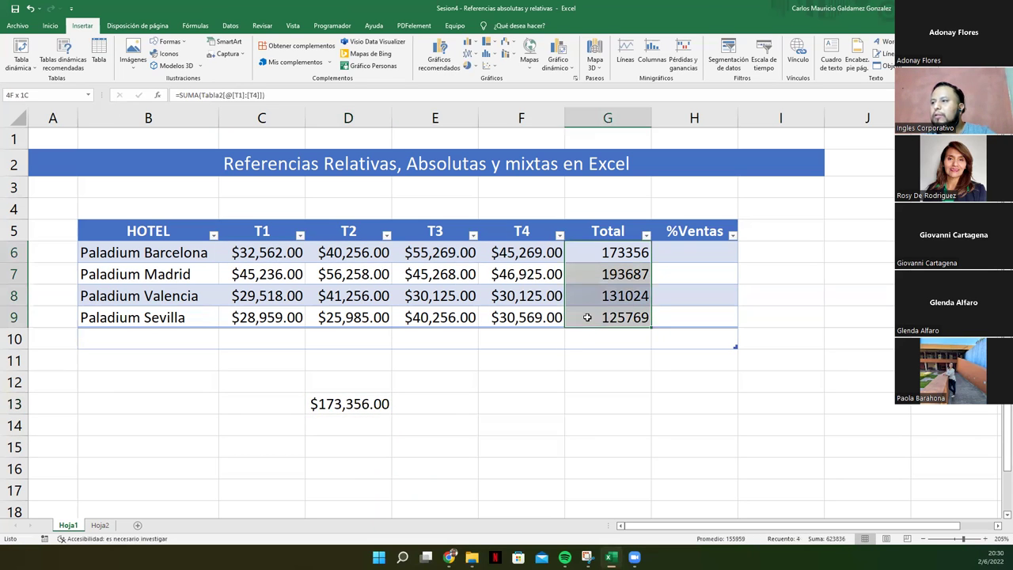
# Step: Format the Total values G6:G9 as Contabilidad currency, e.g. $173,356.00
pyautogui.click(50, 25)
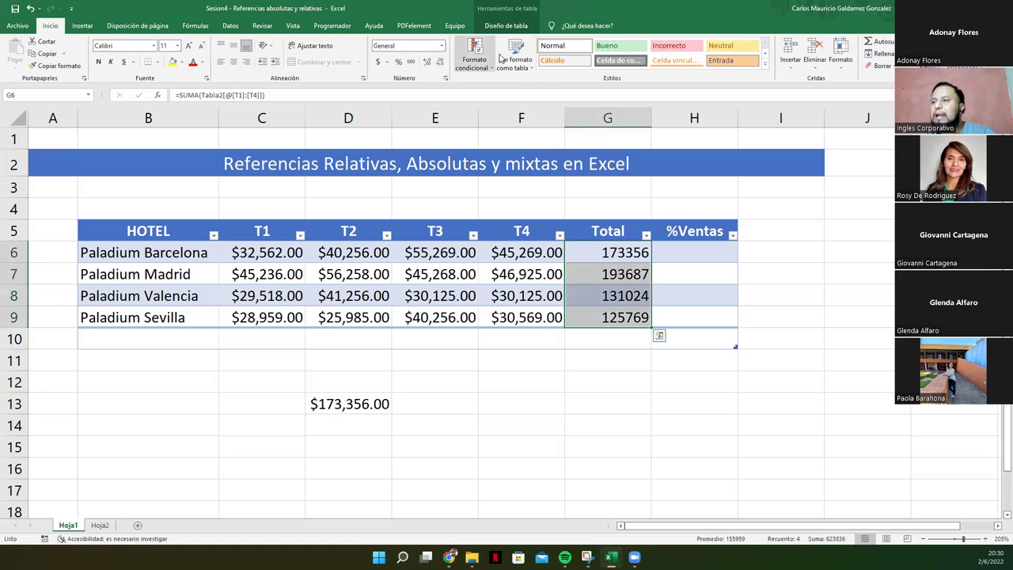
pyautogui.click(377, 64)
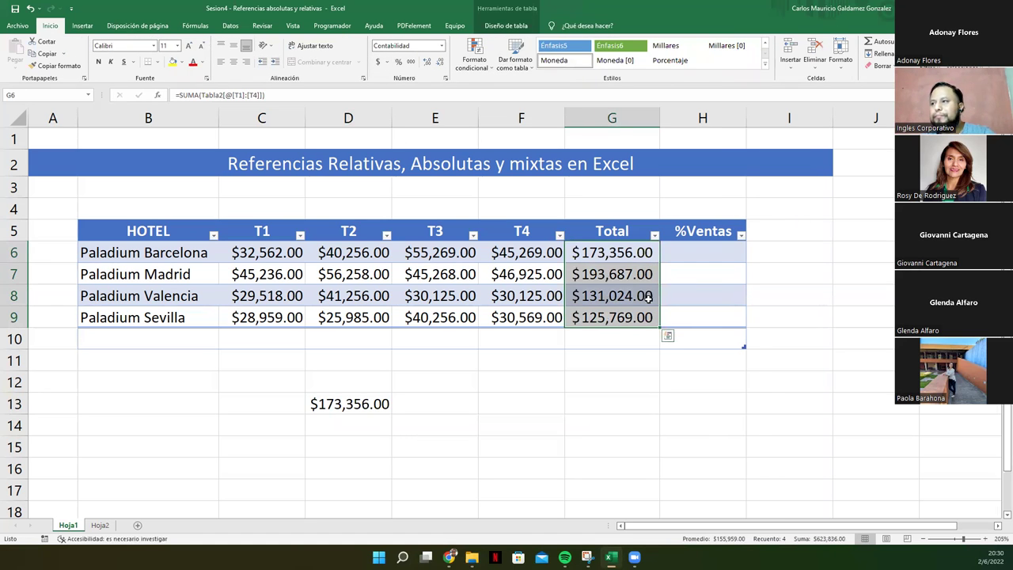
pyautogui.click(570, 337)
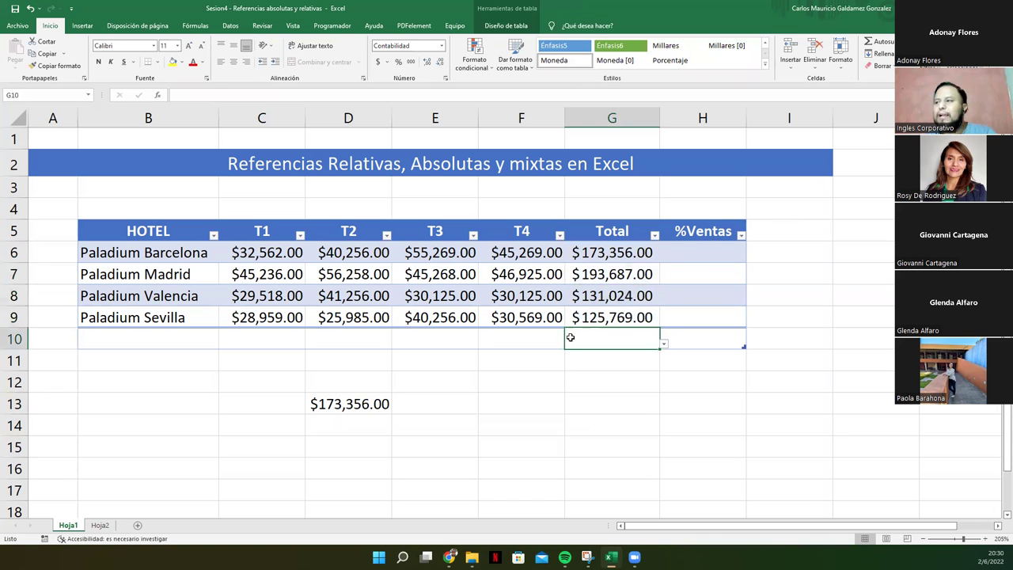
pyautogui.moveTo(598, 253); pyautogui.dragTo(597, 318)
# Step: Enter =SUBTOTALES(9;G6:G9) in D14 to total all four hotels
pyautogui.click(337, 429)
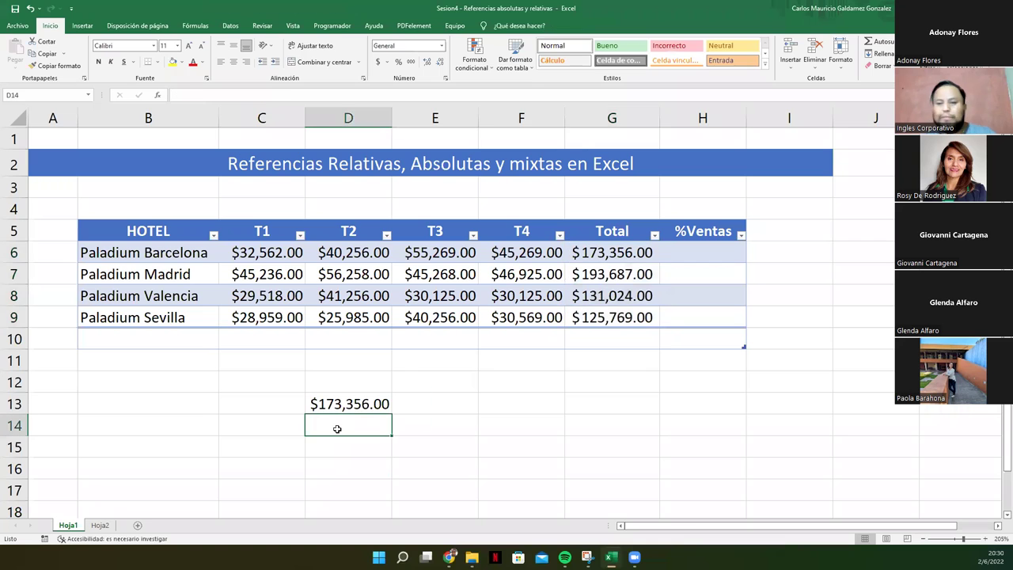
pyautogui.write('=suma')
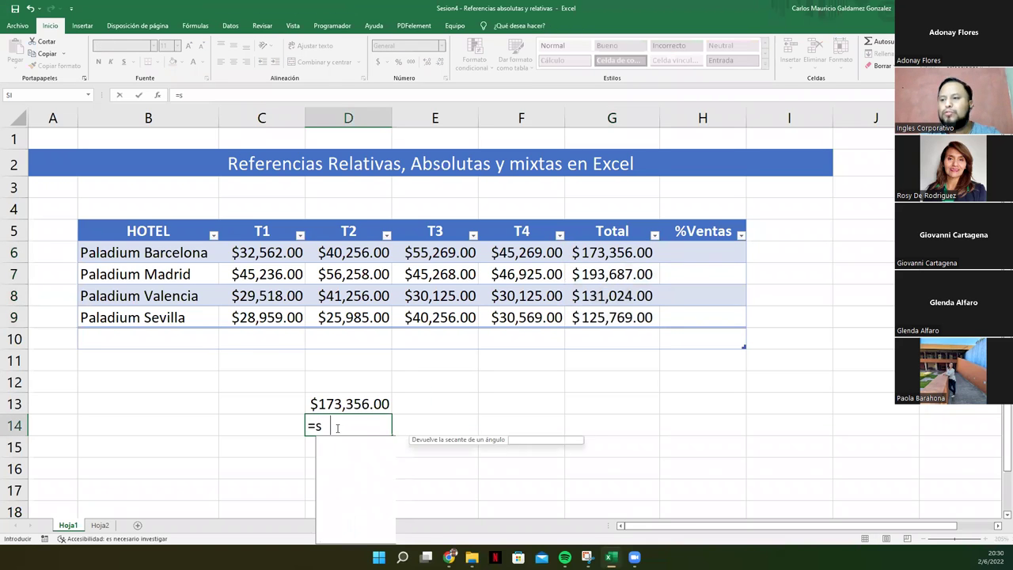
pyautogui.press('Escape')
pyautogui.press('BackSpace')
pyautogui.press('BackSpace')
pyautogui.press('BackSpace')
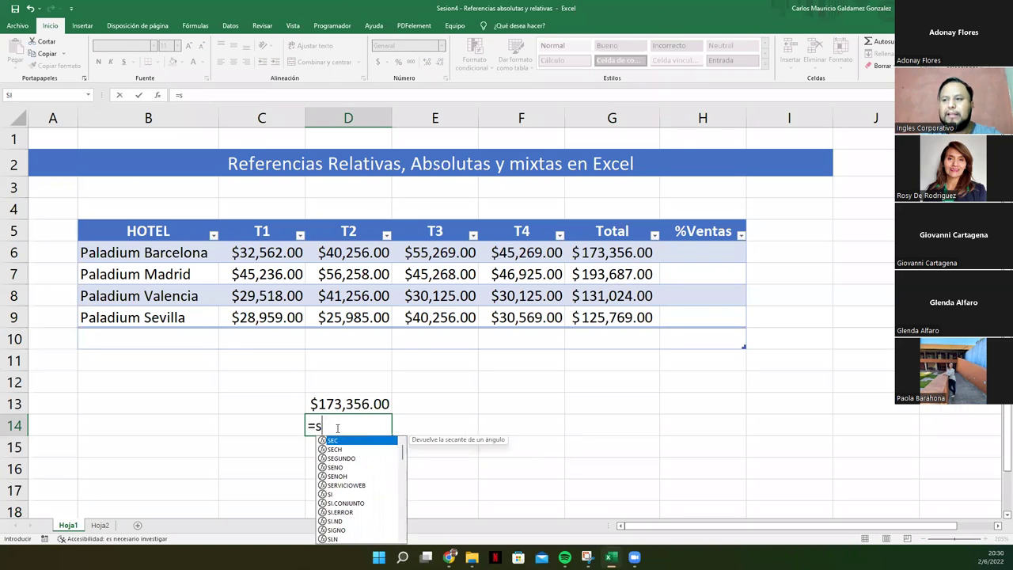
pyautogui.write('ubtotal')
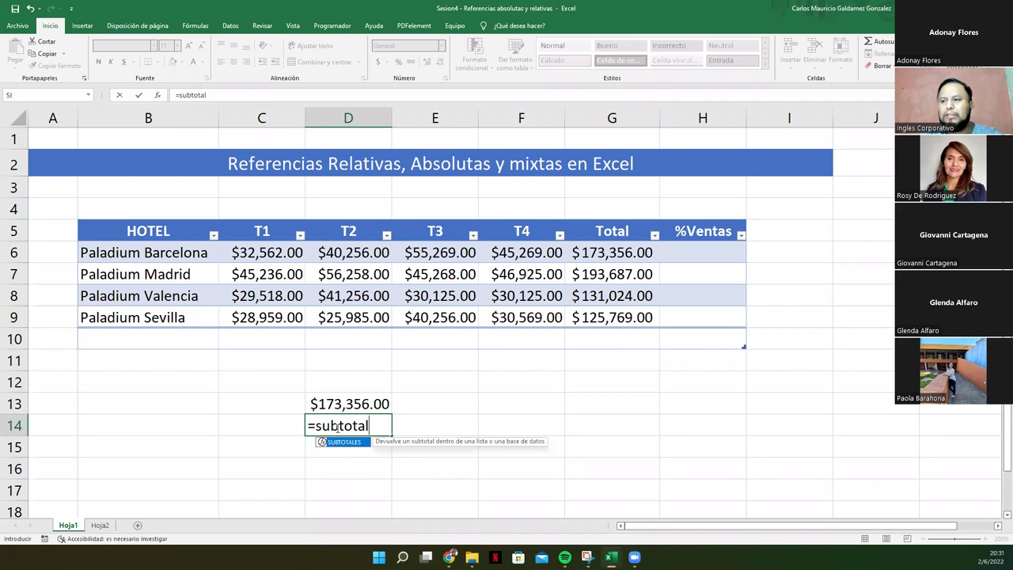
pyautogui.press('Tab')
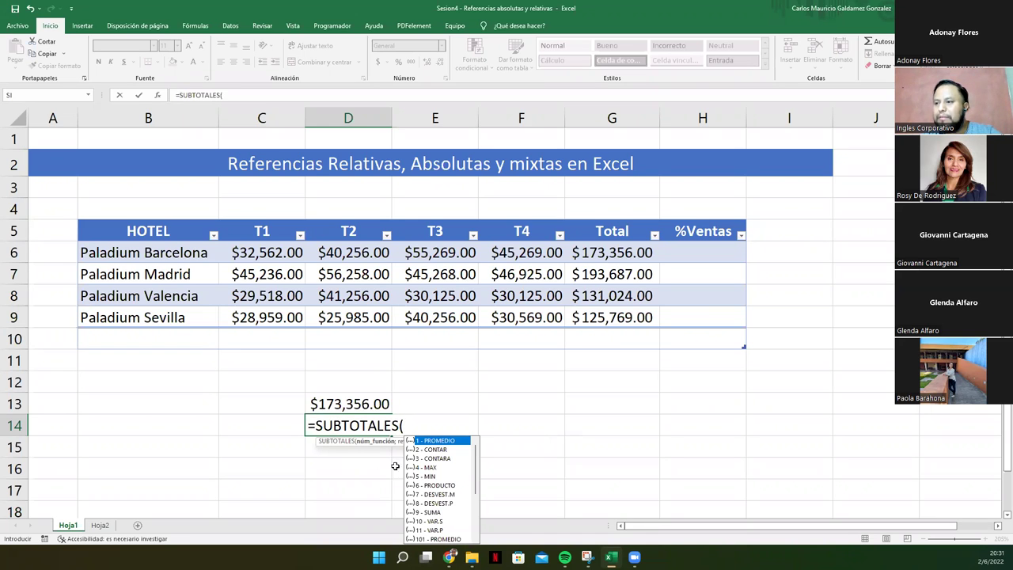
pyautogui.click(442, 513)
pyautogui.doubleClick(442, 513)
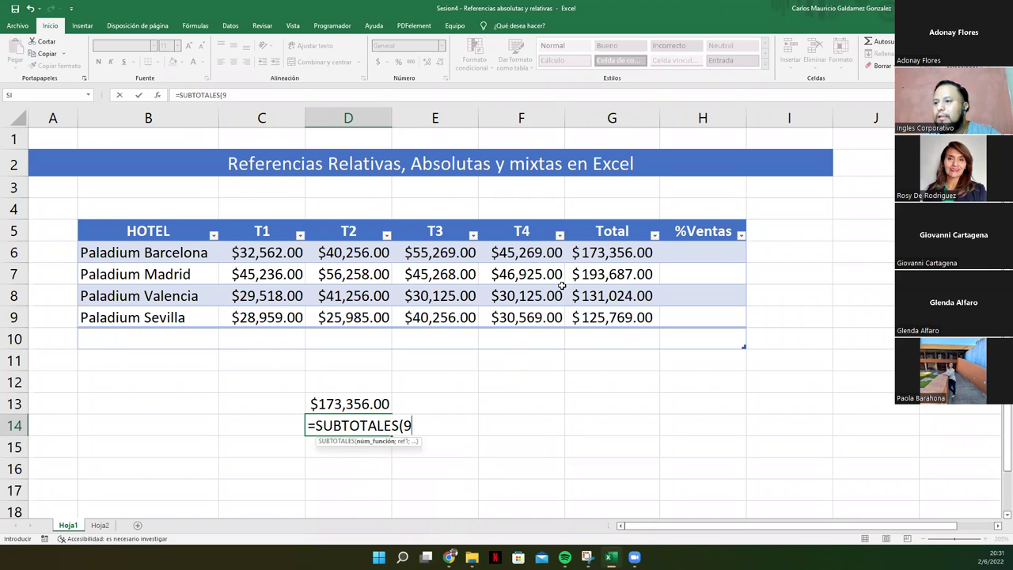
pyautogui.write(';')
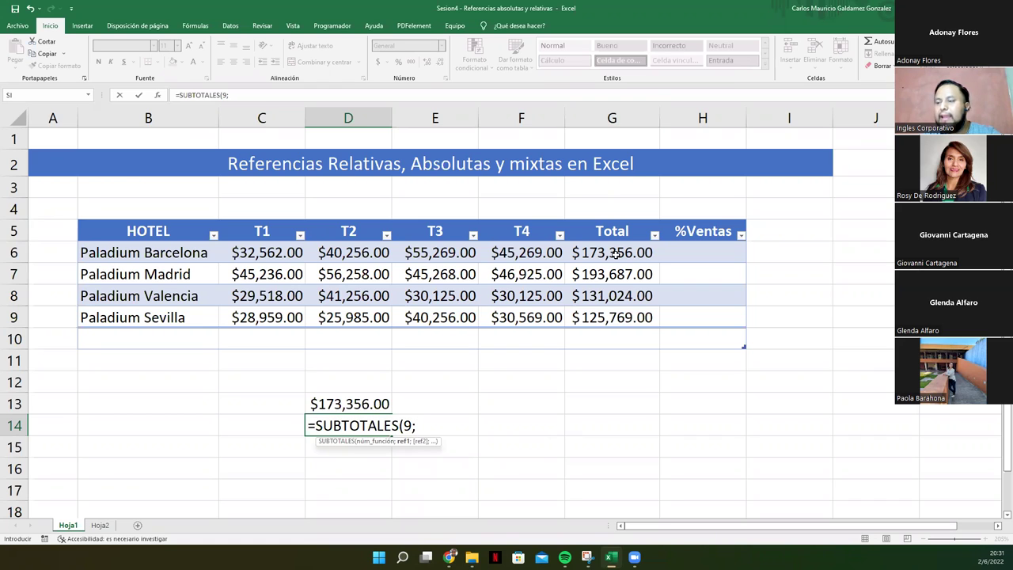
pyautogui.write('g')
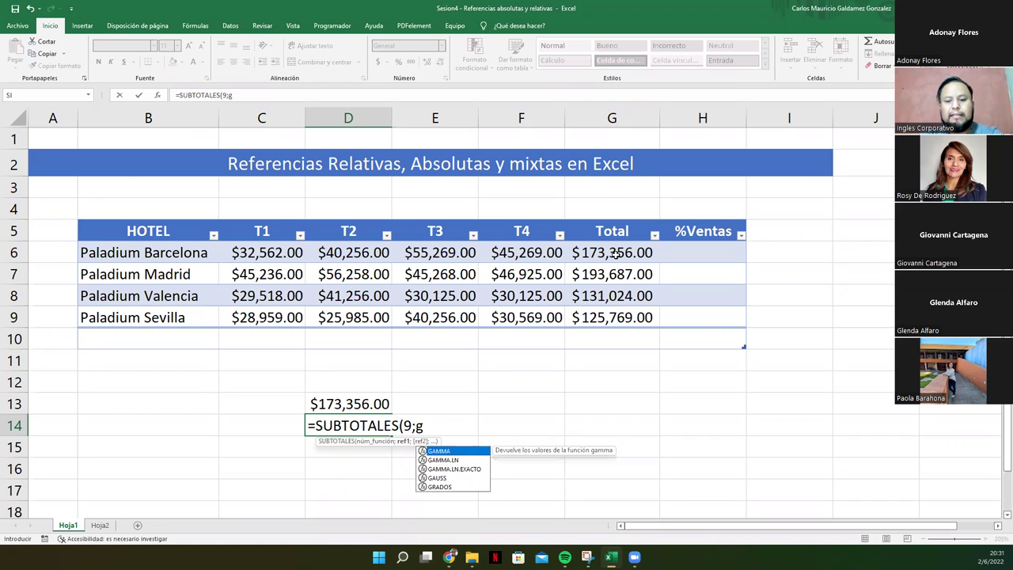
pyautogui.write('6:')
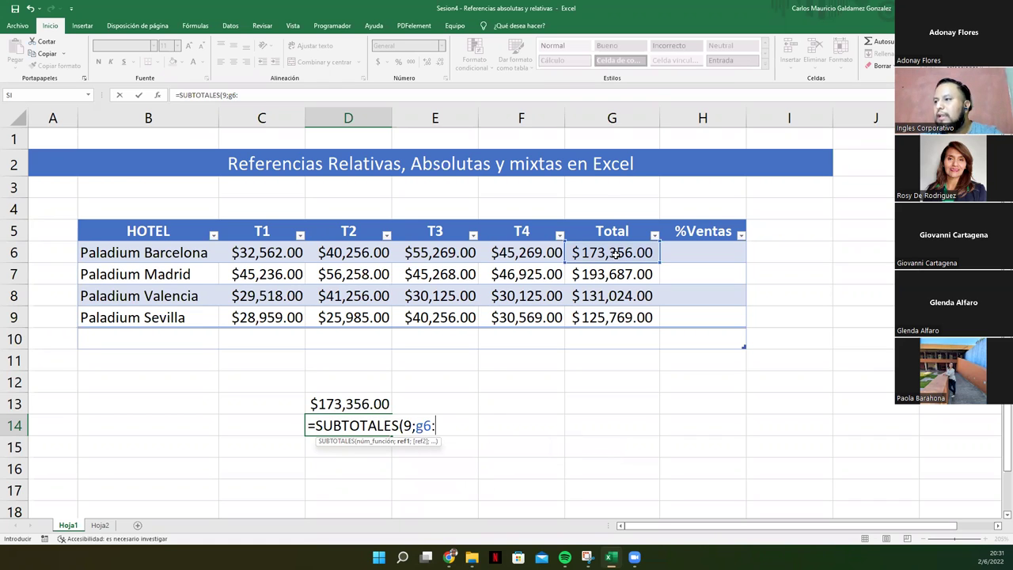
pyautogui.write('g9')
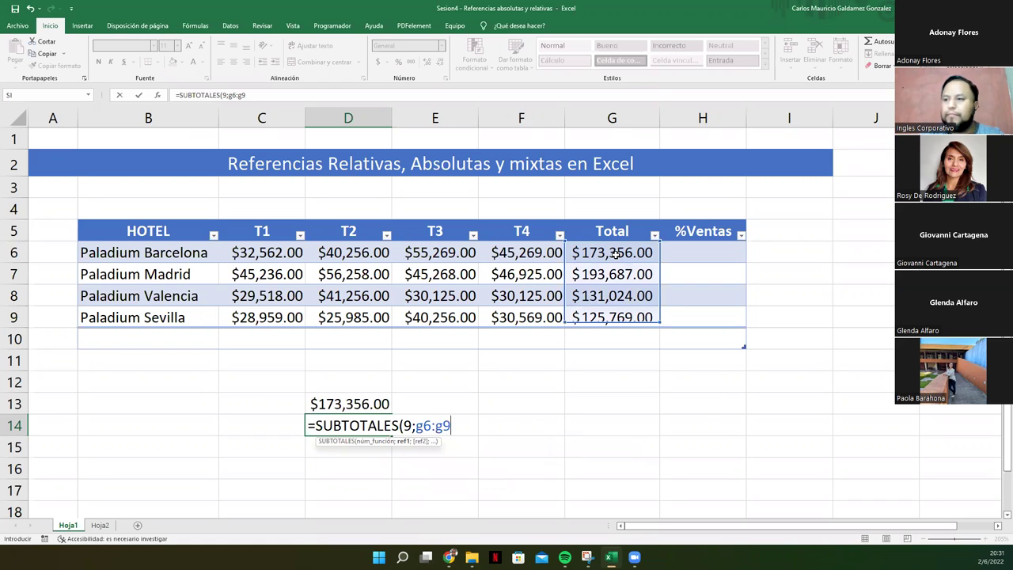
pyautogui.write(')')
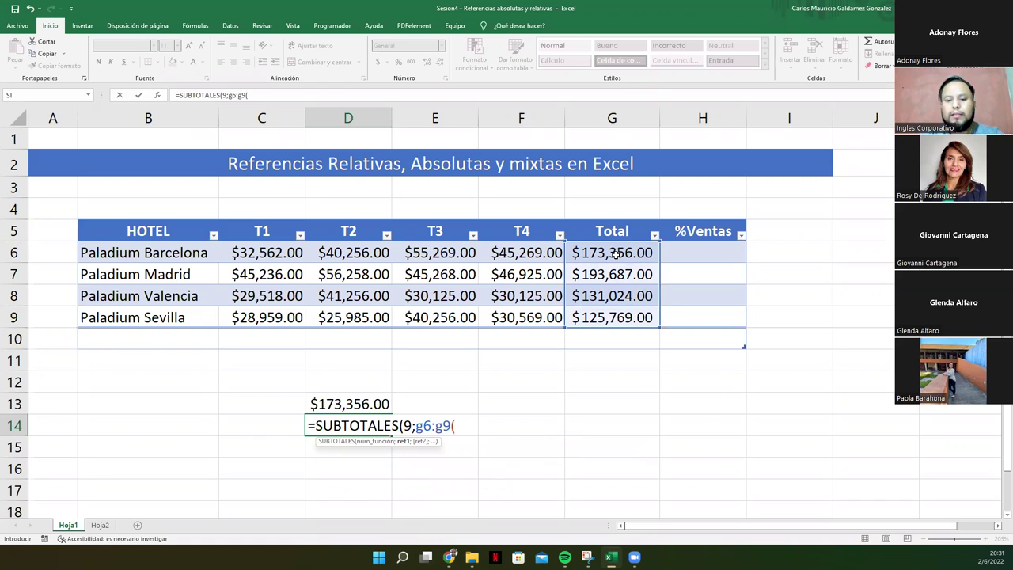
pyautogui.press('Return')
# Step: Format D14 as accounting currency, showing $623,836.00
pyautogui.press('Up')
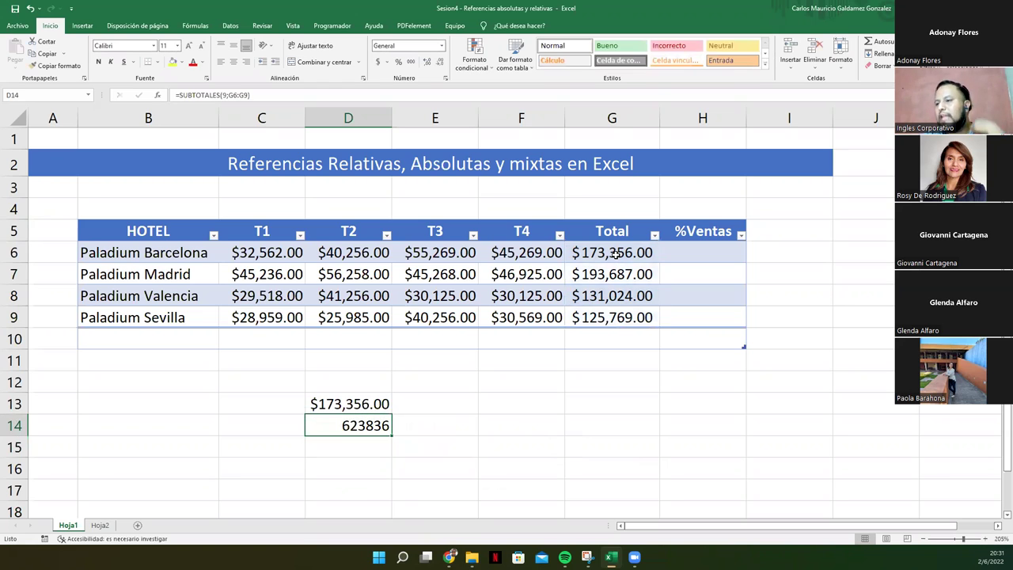
pyautogui.click(377, 61)
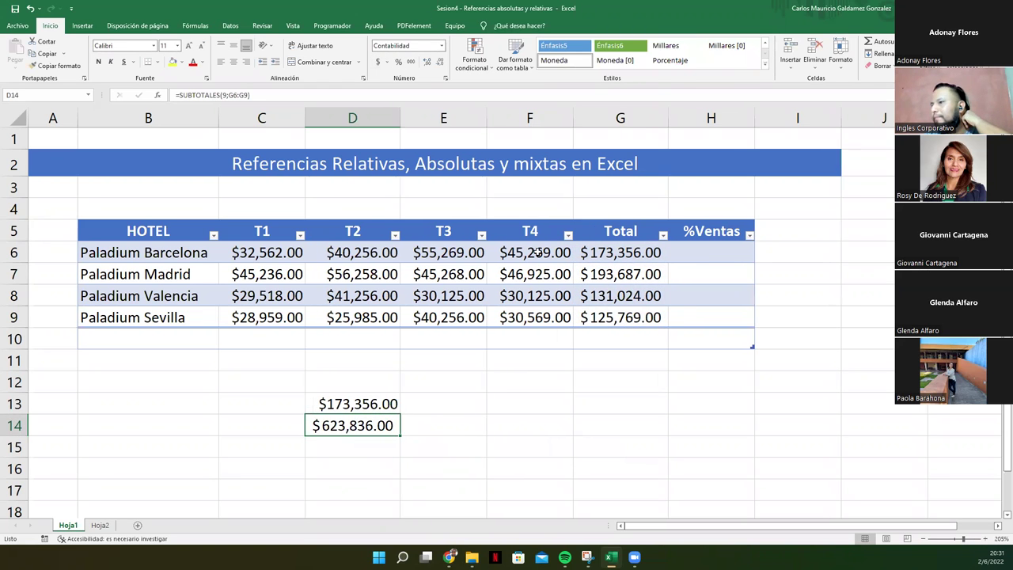
pyautogui.click(616, 342)
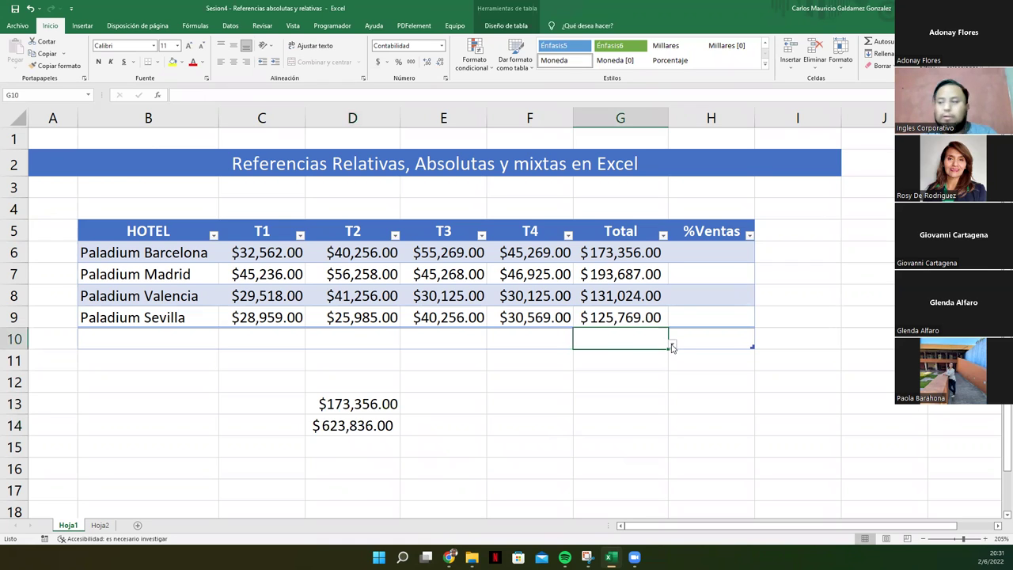
# Step: Set the total row's Total cell to Suma, showing $623,836.00 like D14
pyautogui.click(672, 344)
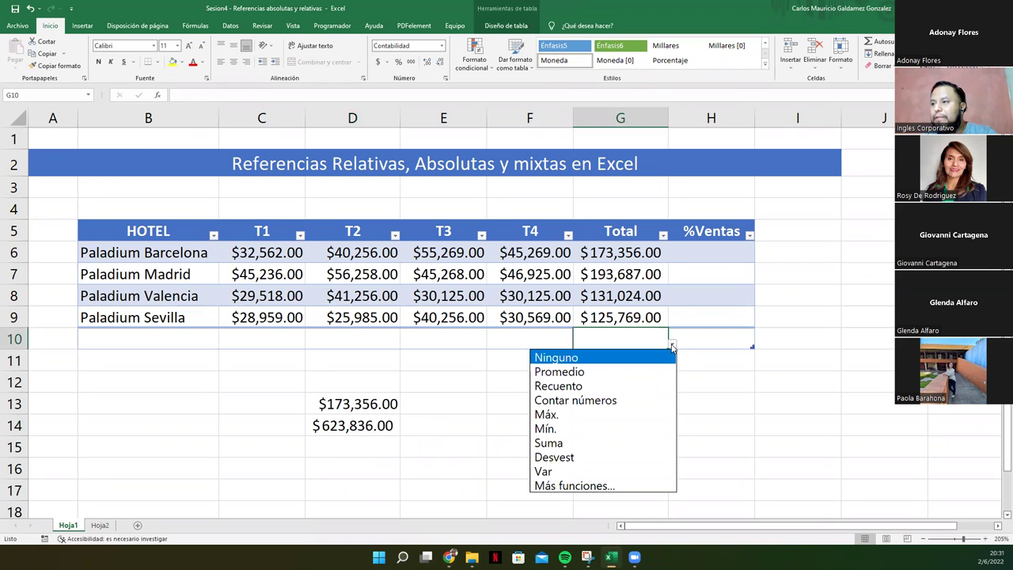
pyautogui.click(564, 448)
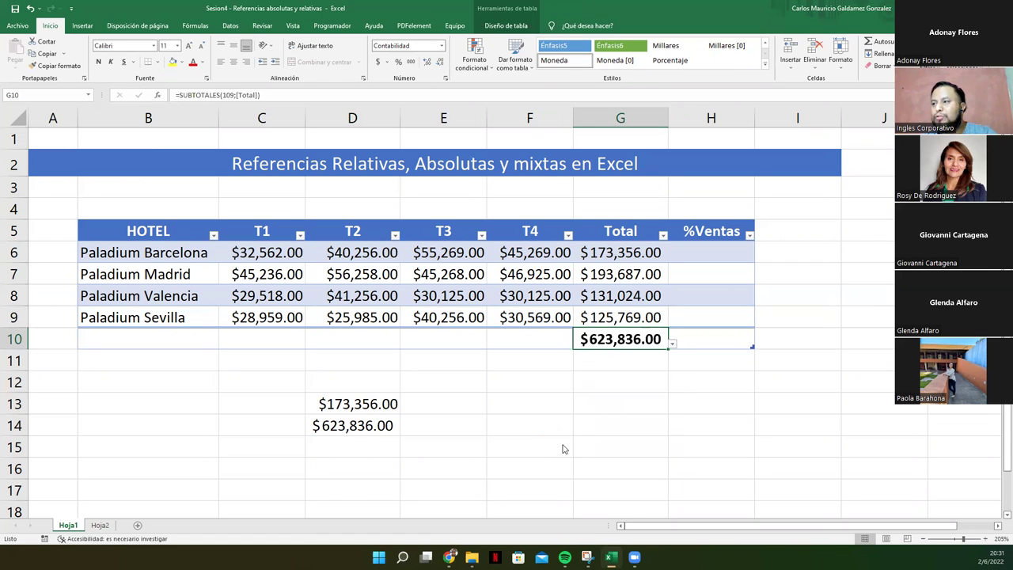
pyautogui.click(345, 420)
pyautogui.click(617, 342)
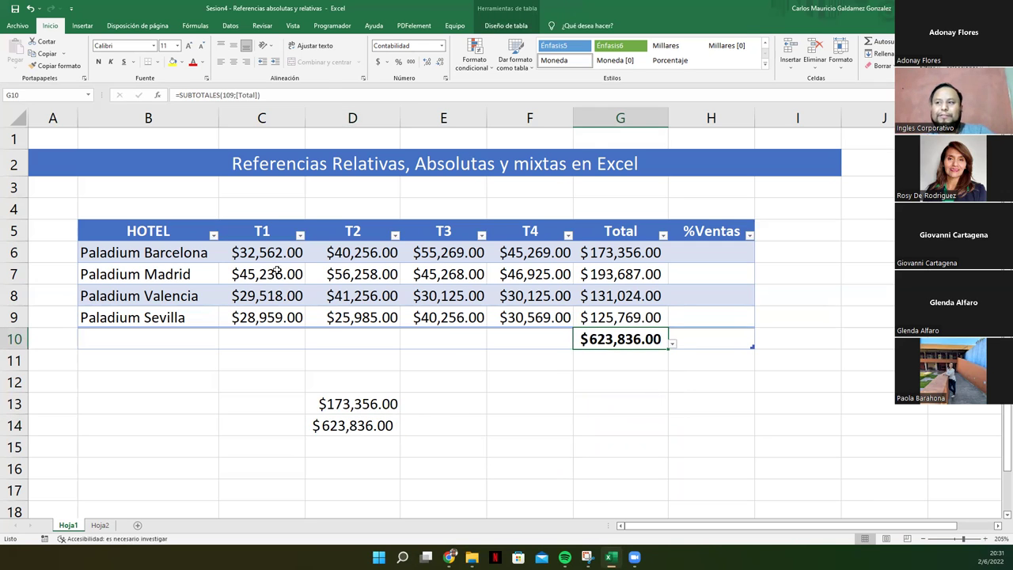
pyautogui.click(345, 304)
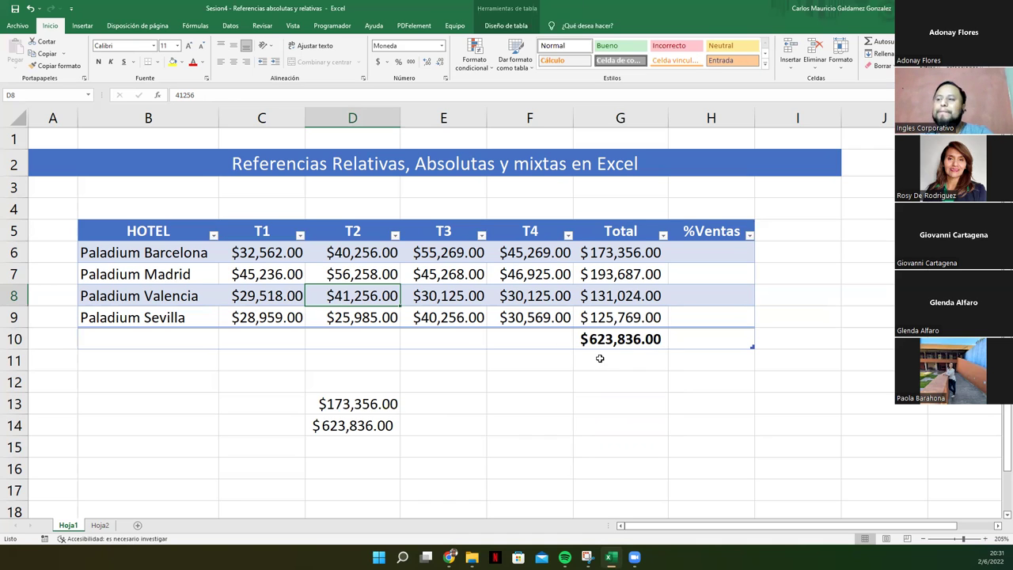
pyautogui.click(721, 259)
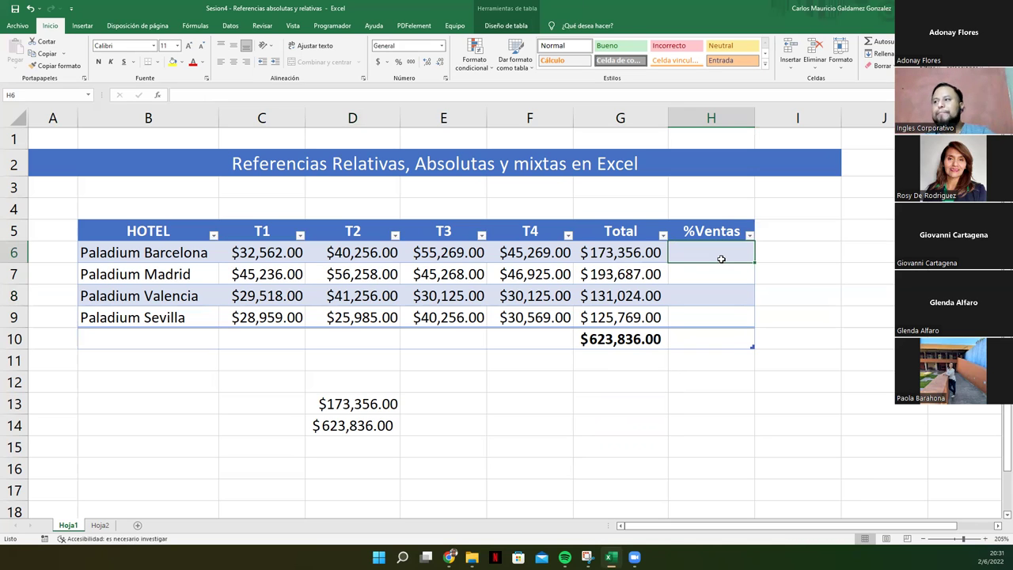
# Step: Type = in H6, Paladium Barcelona's %Ventas cell, to begin its formula
pyautogui.click(626, 261)
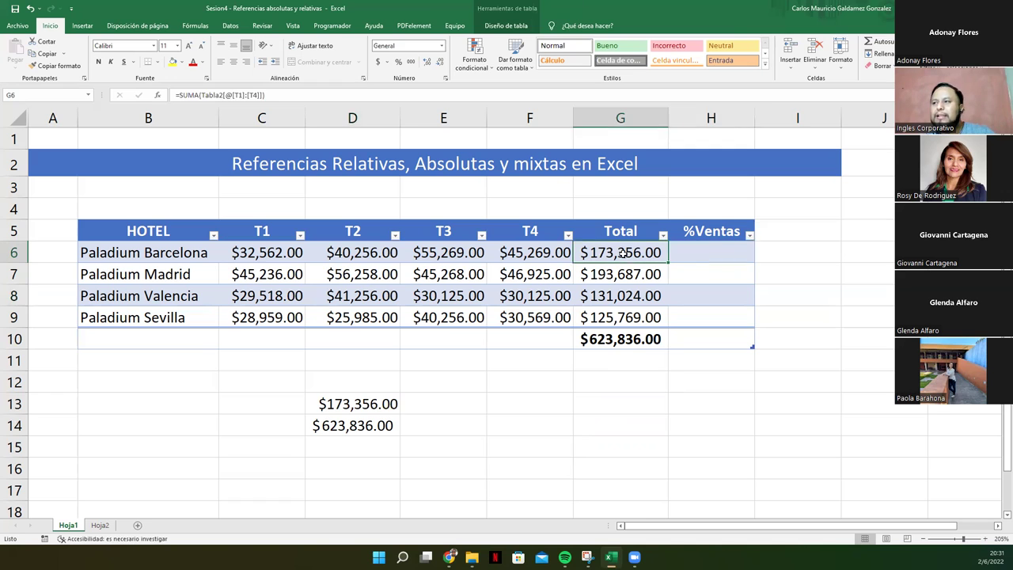
pyautogui.click(715, 252)
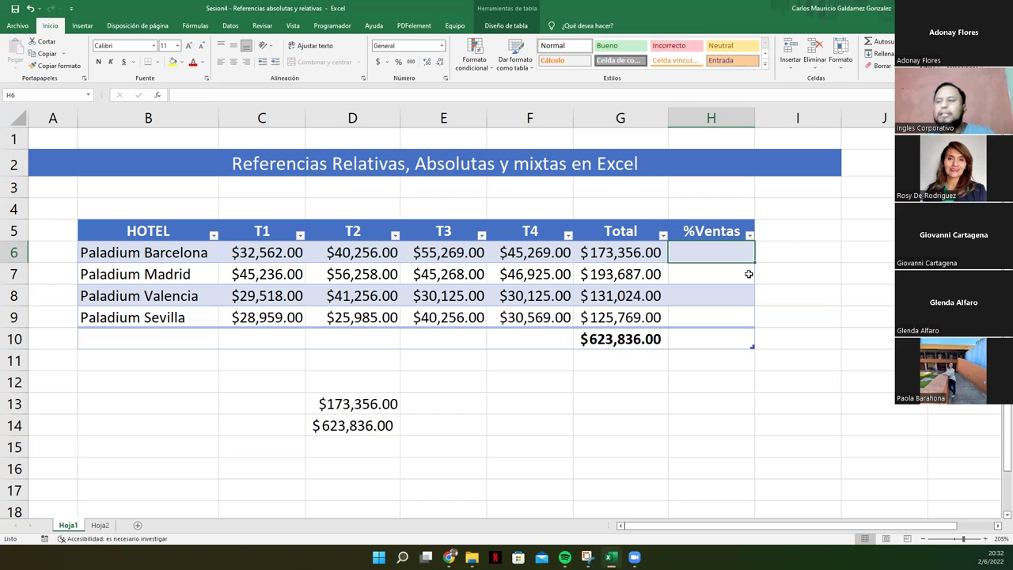
pyautogui.write('=')
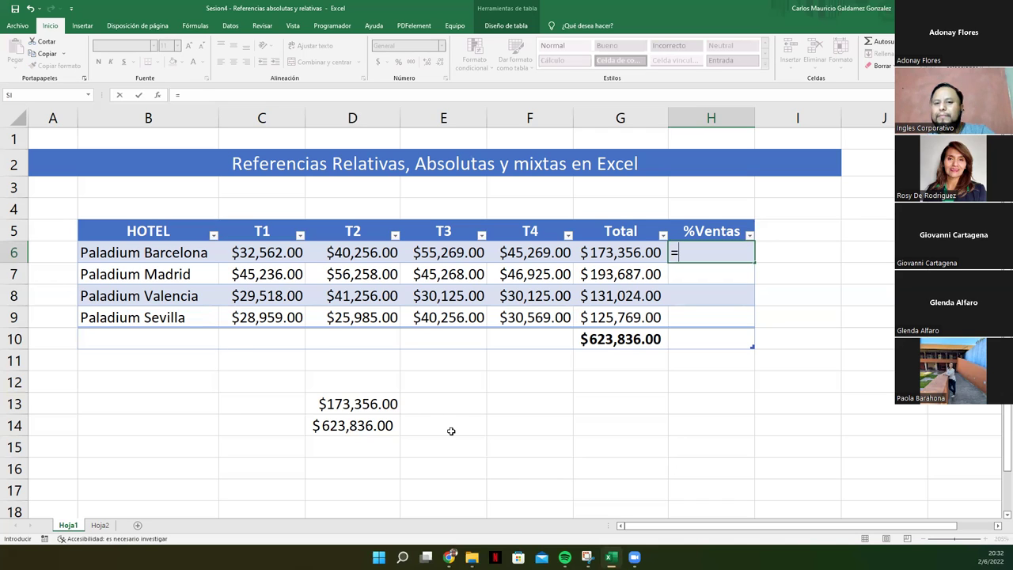
# Step: Cancel the unfinished %Ventas formula, review the G6 and G10 totals, and return to H6
pyautogui.click(622, 339)
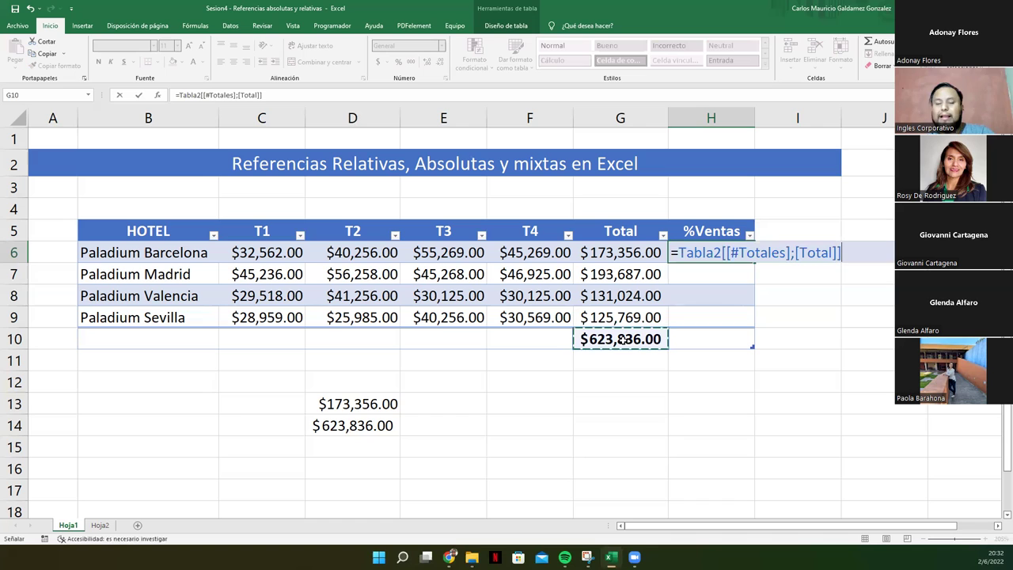
pyautogui.press('Escape')
pyautogui.click(622, 339)
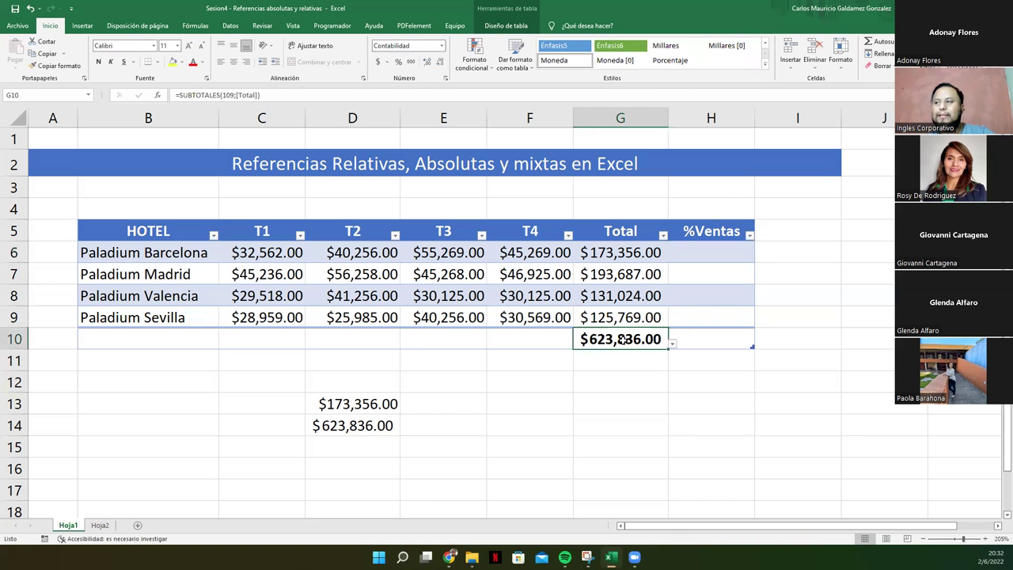
pyautogui.click(616, 252)
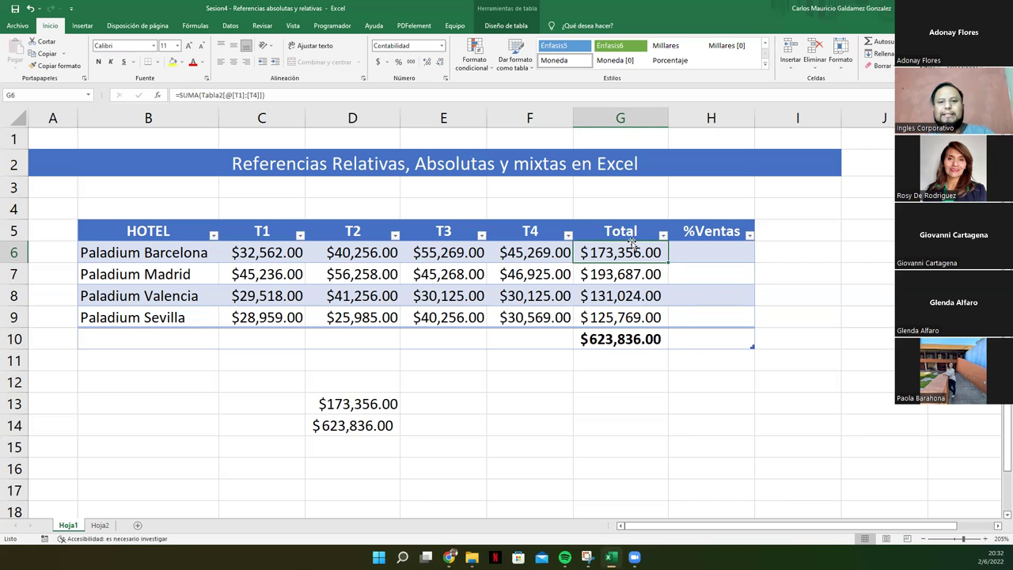
pyautogui.press('Down')
pyautogui.press('Down')
pyautogui.press('Down')
pyautogui.press('Down')
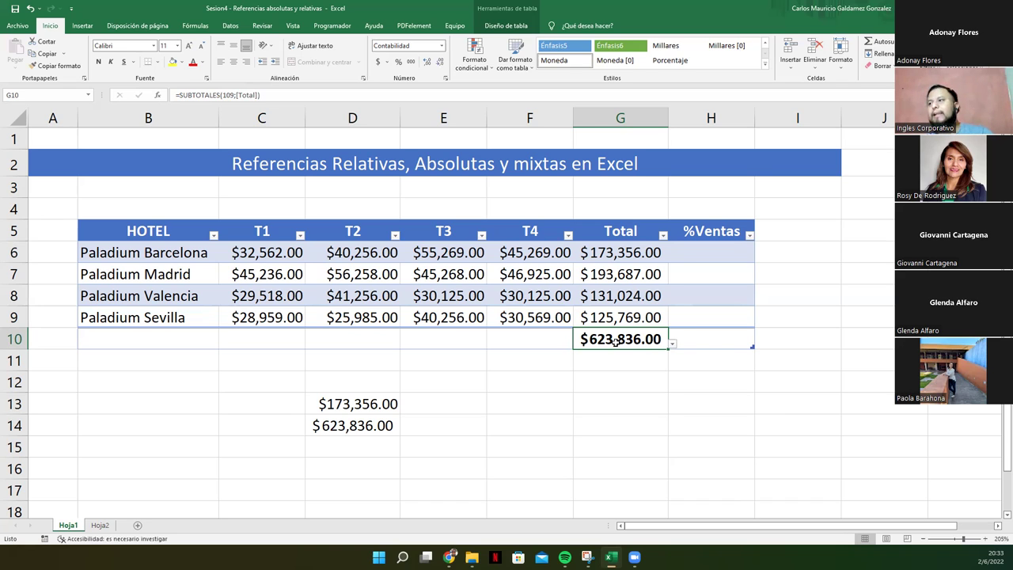
pyautogui.click(729, 252)
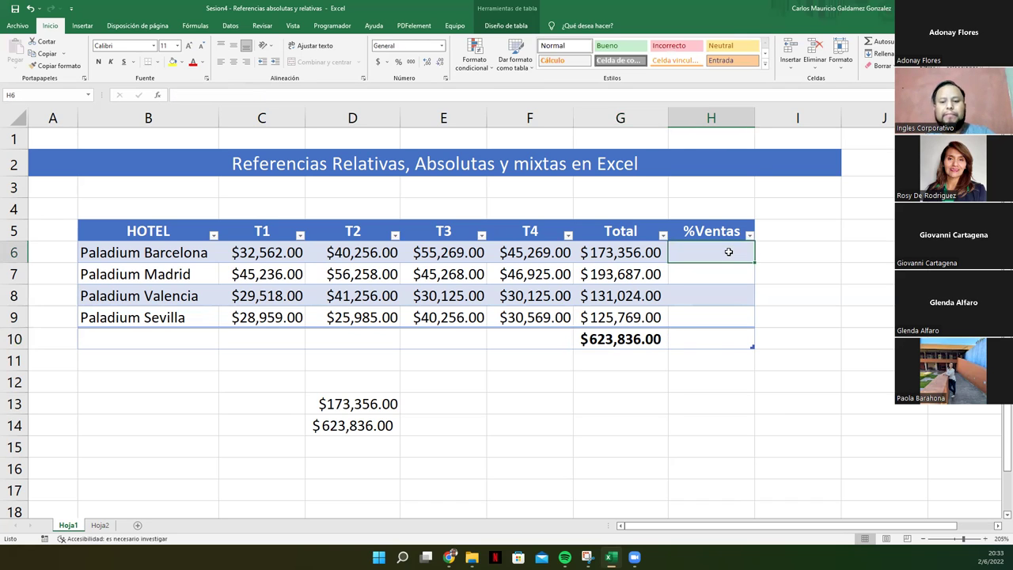
# Step: Enter the grand total G10 divided by G6 in H6, filling %Ventas with 3.60, 3.22, 4.76, 4.96
pyautogui.write('=')
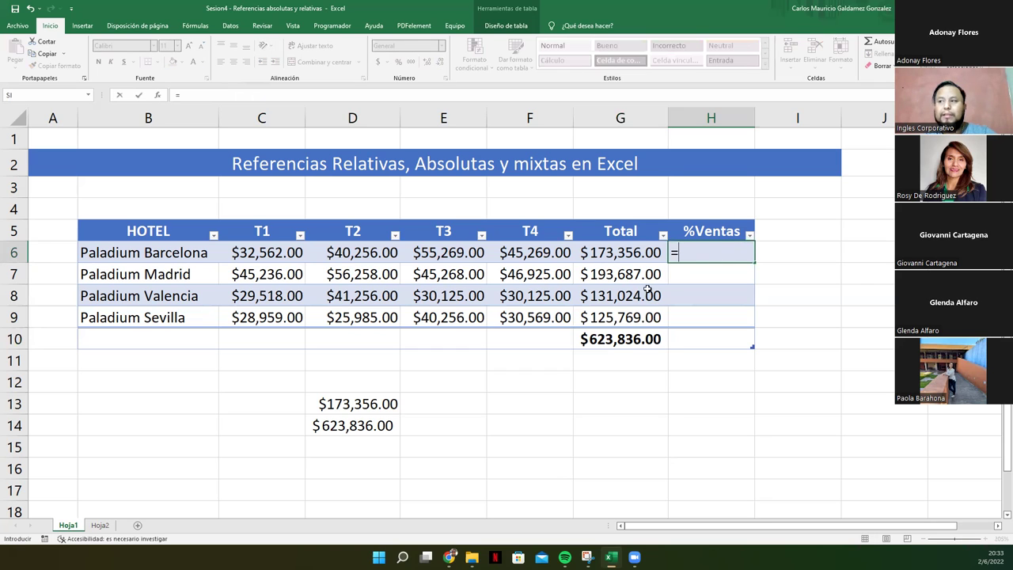
pyautogui.click(606, 338)
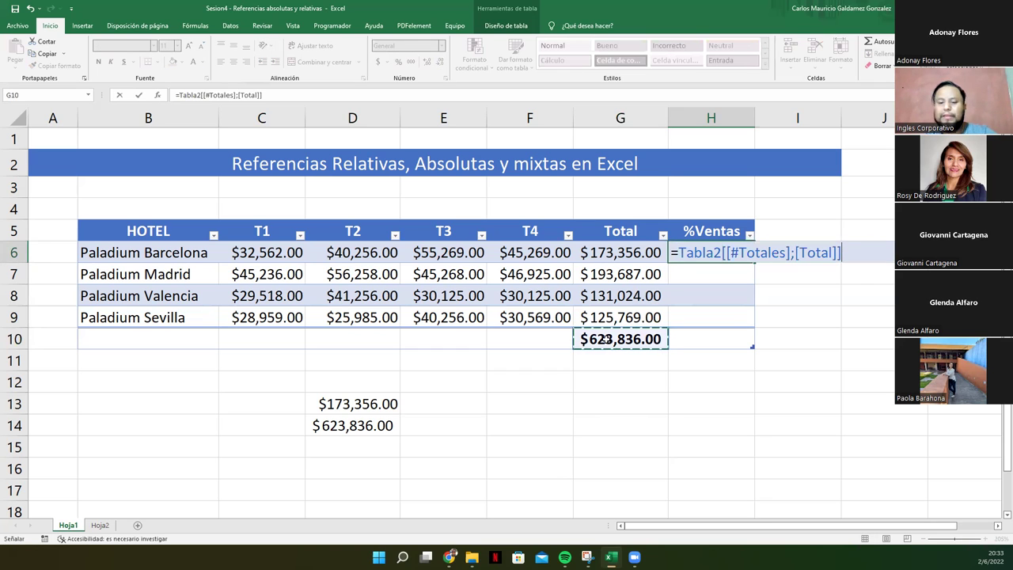
pyautogui.write('/')
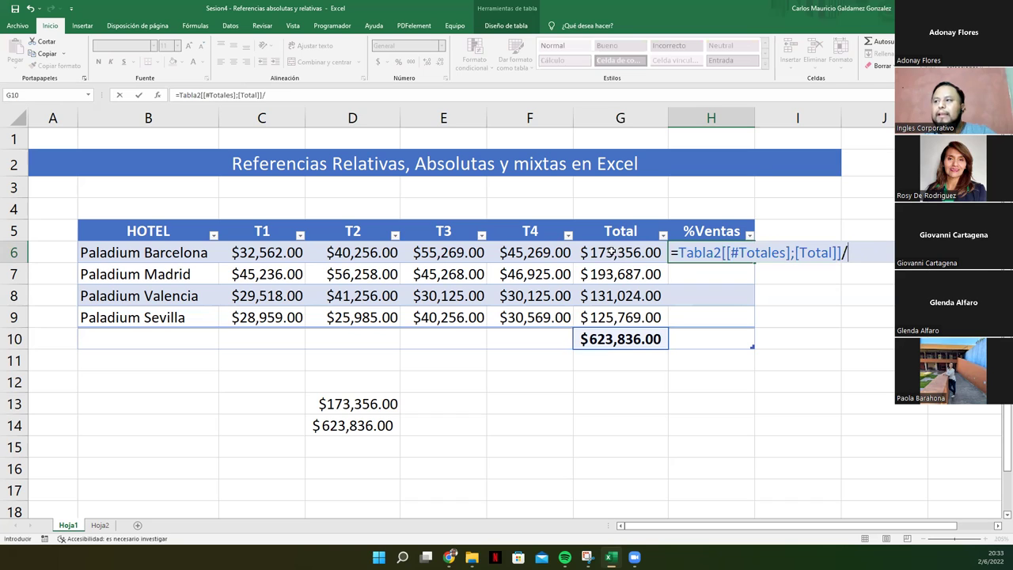
pyautogui.click(611, 252)
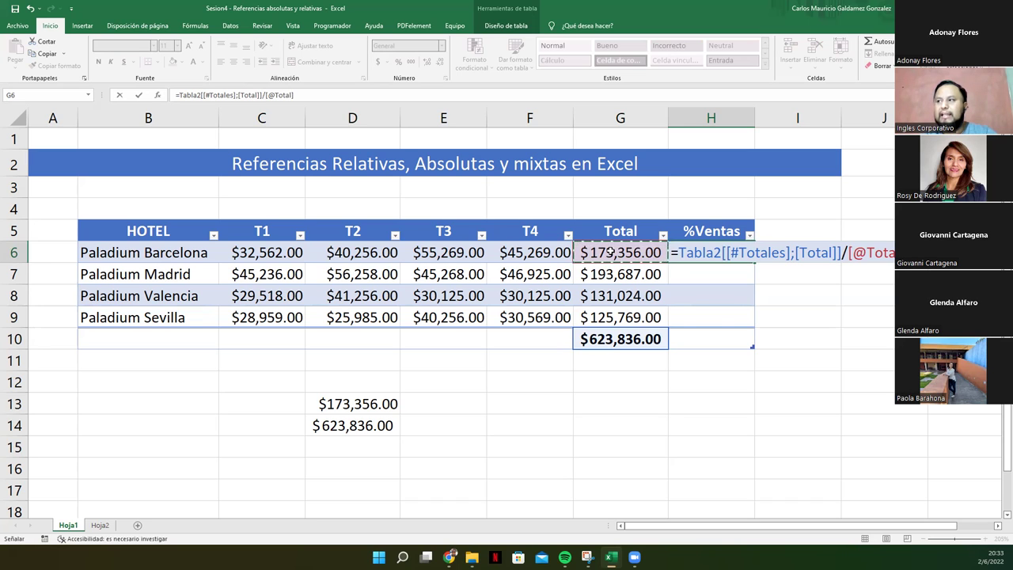
pyautogui.press('Return')
# Step: Format the %Ventas values H6:H9 as percentages with one decimal
pyautogui.press('Up')
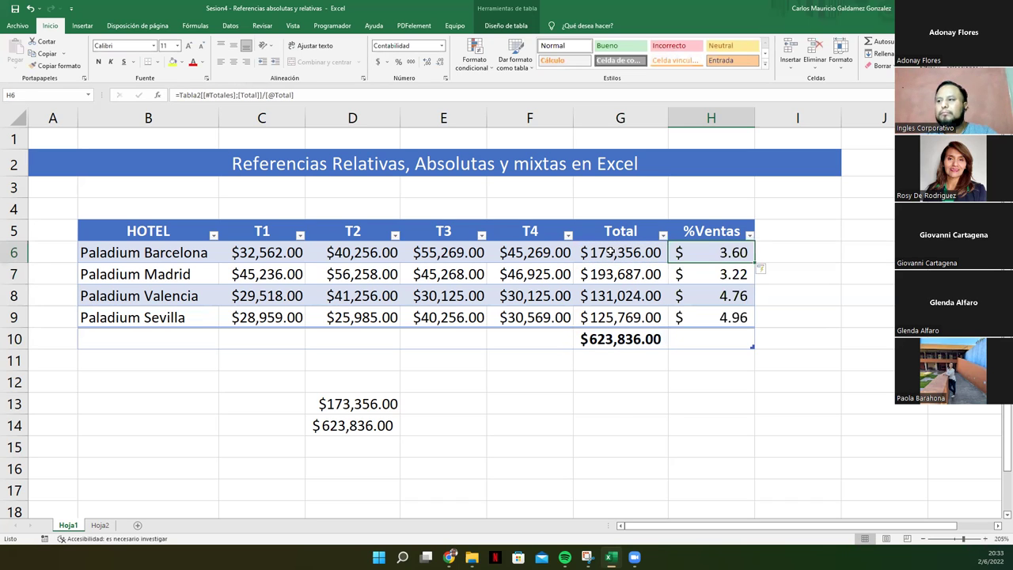
pyautogui.keyDown('shift'); pyautogui.click(679, 313); pyautogui.keyUp('shift')
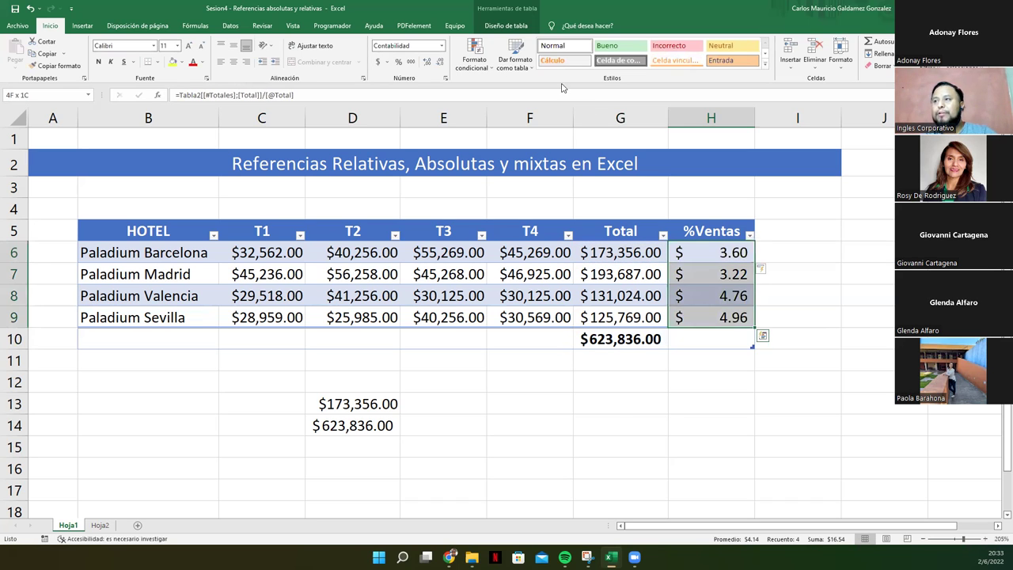
pyautogui.click(442, 46)
pyautogui.click(440, 64)
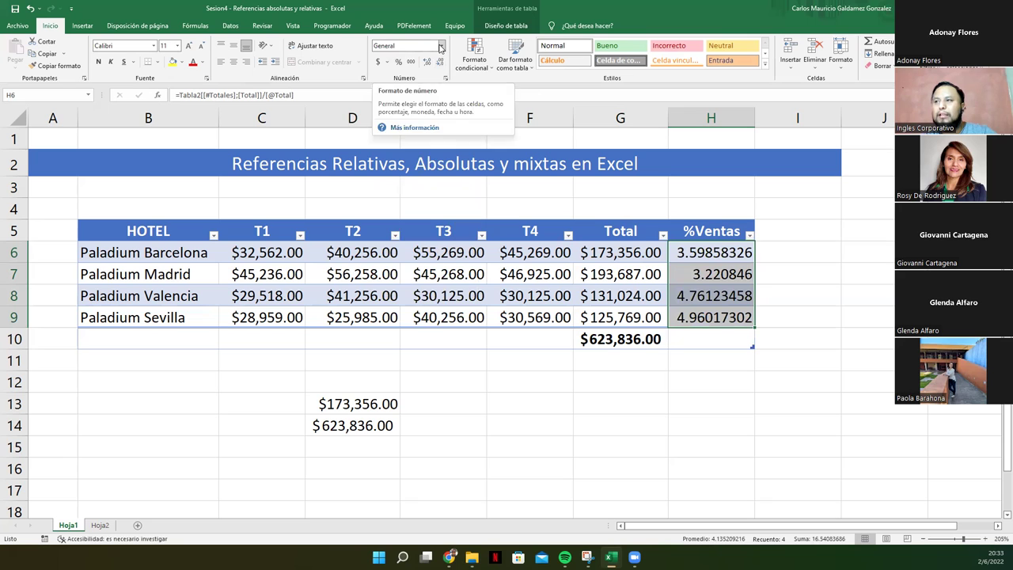
pyautogui.click(441, 46)
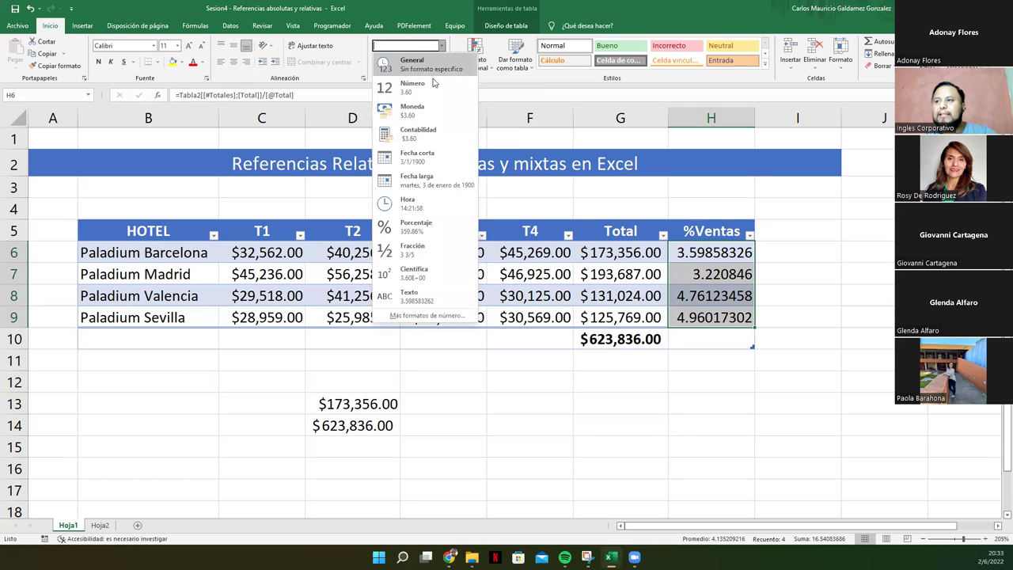
pyautogui.click(424, 227)
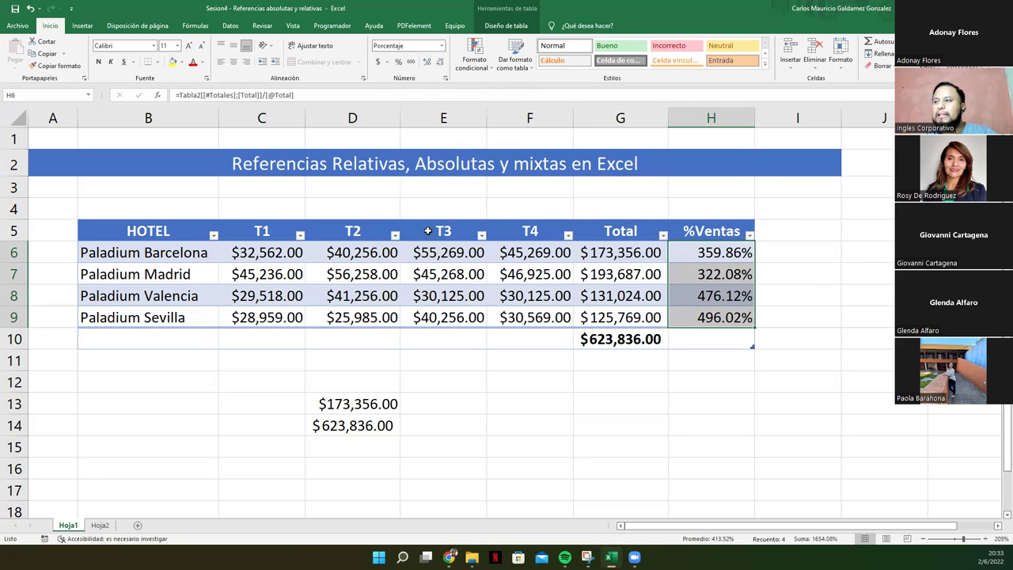
pyautogui.click(441, 62)
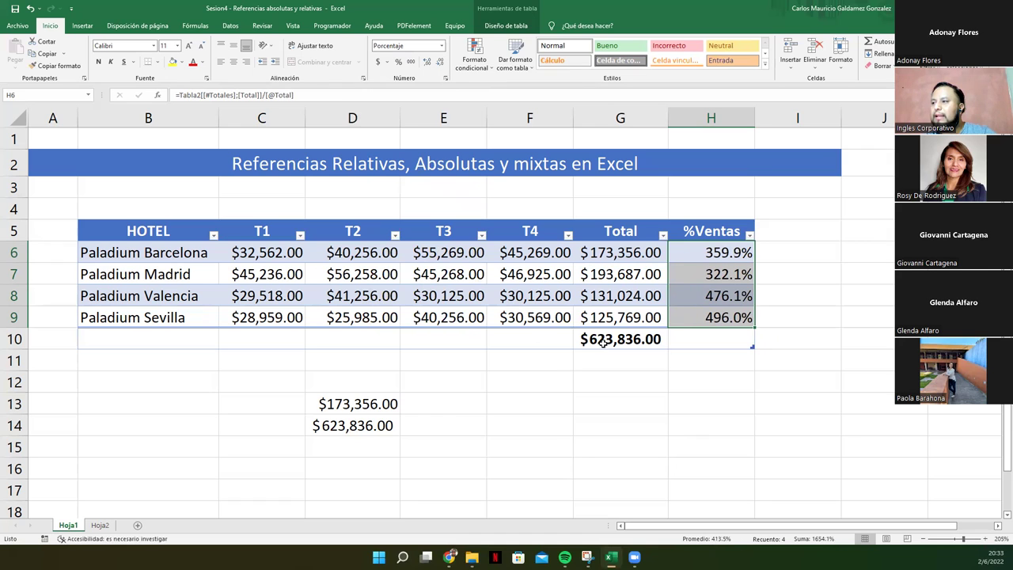
# Step: Check the Madrid percentage in H7, then open the H6 formula for editing
pyautogui.click(700, 254)
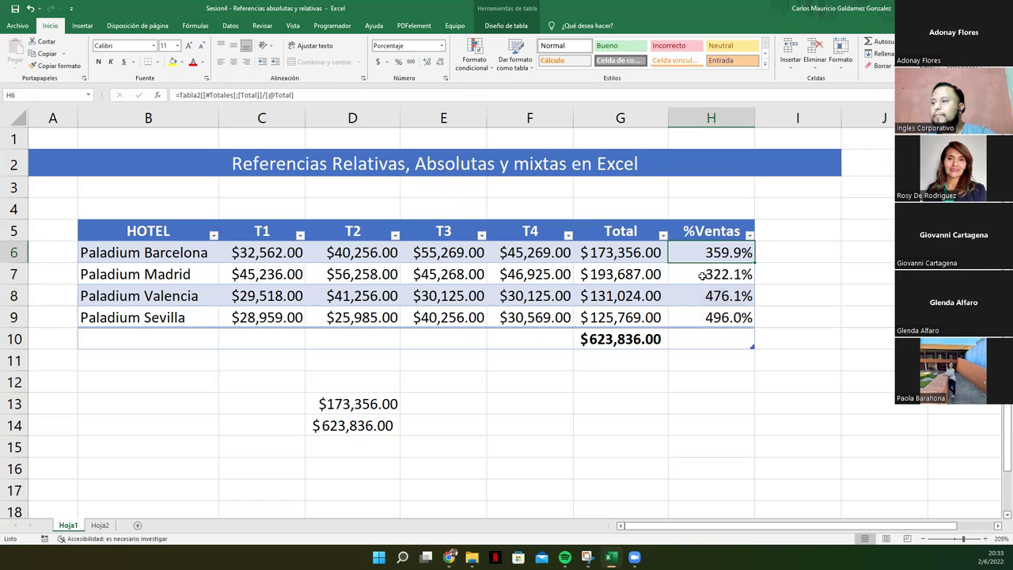
pyautogui.click(702, 275)
pyautogui.click(701, 252)
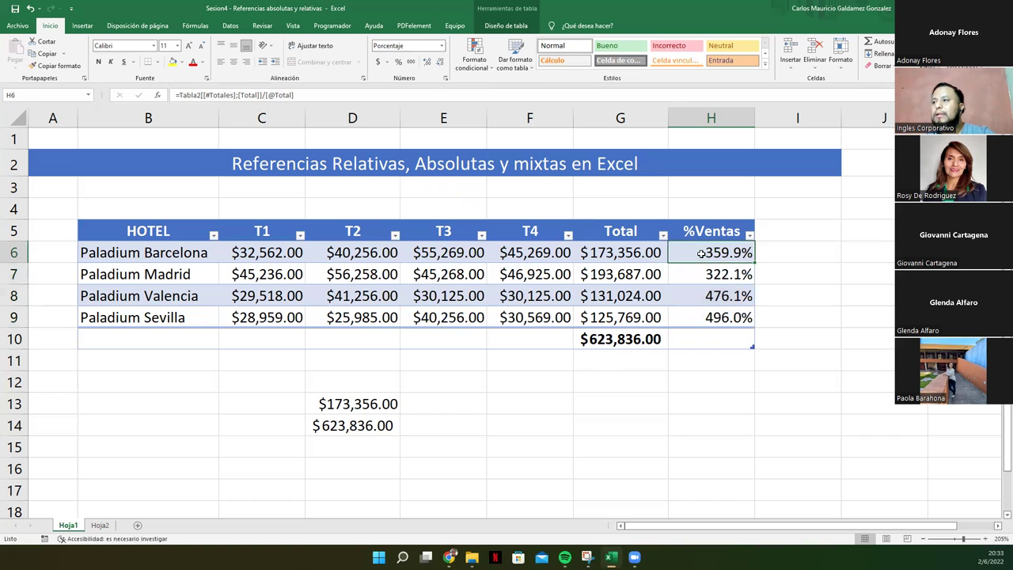
pyautogui.press('F2')
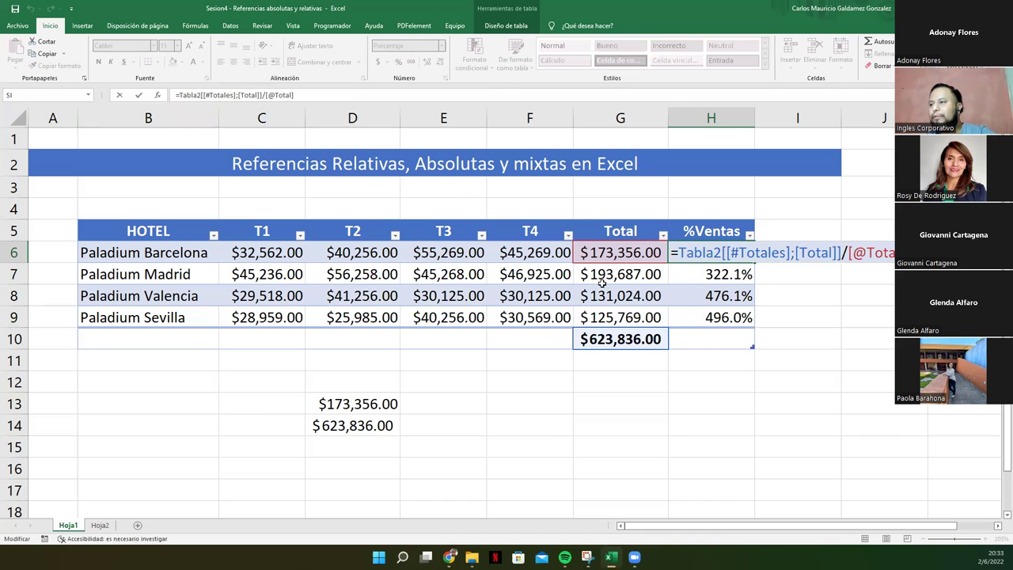
# Step: Leave H6 unchanged and review the formulas behind G6, G10 and H6
pyautogui.press('Escape')
pyautogui.click(605, 341)
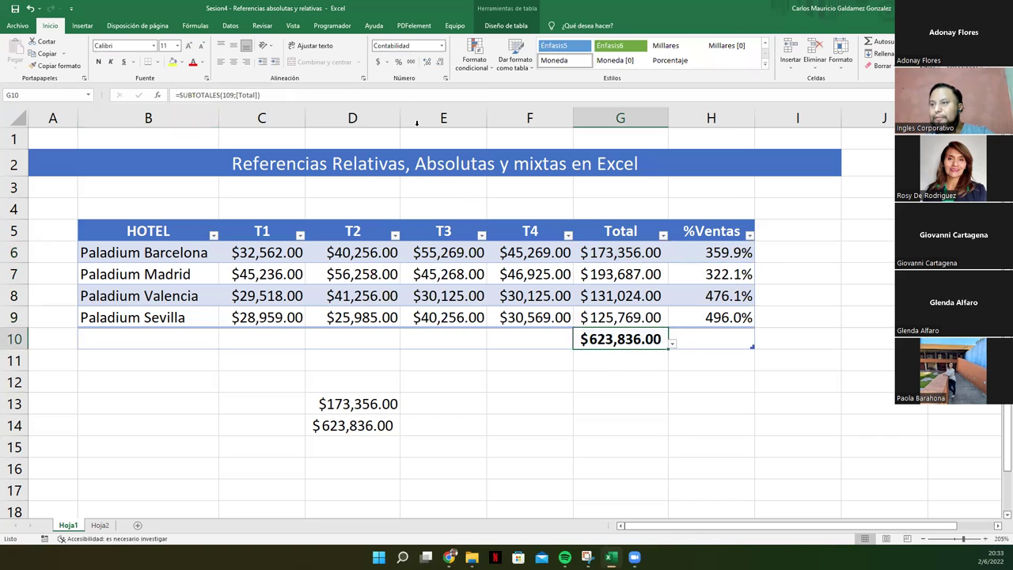
pyautogui.click(711, 251)
pyautogui.click(606, 255)
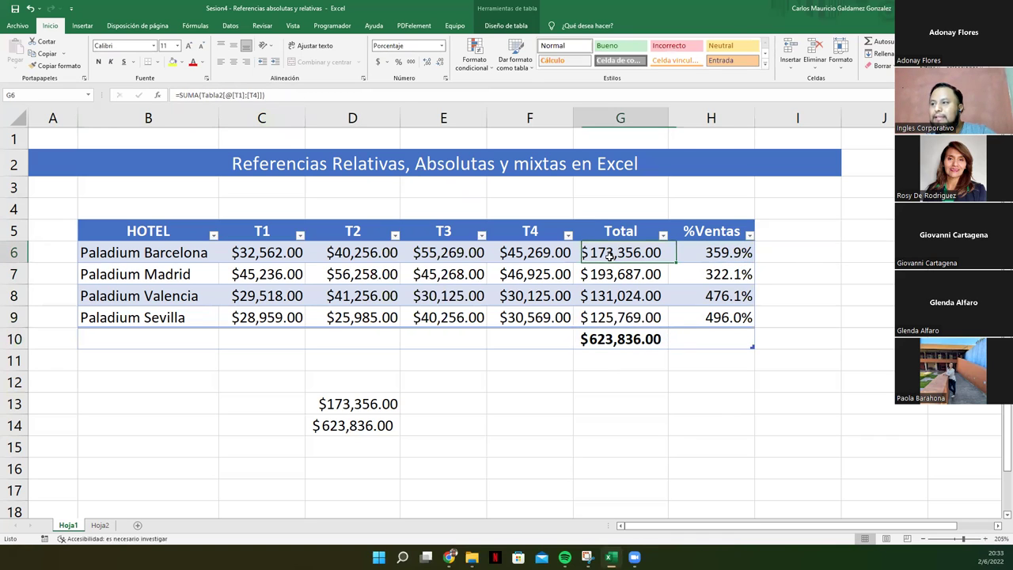
pyautogui.click(615, 339)
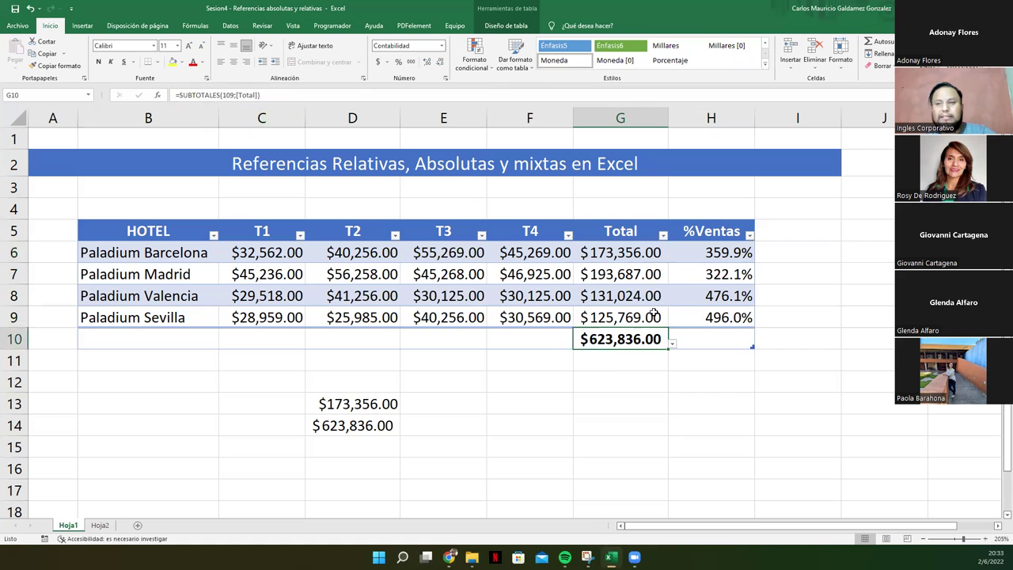
pyautogui.click(679, 256)
# Step: Rewrite H6 as the row Total divided by the G10 grand total, checking the shares sum to 100%
pyautogui.write('=')
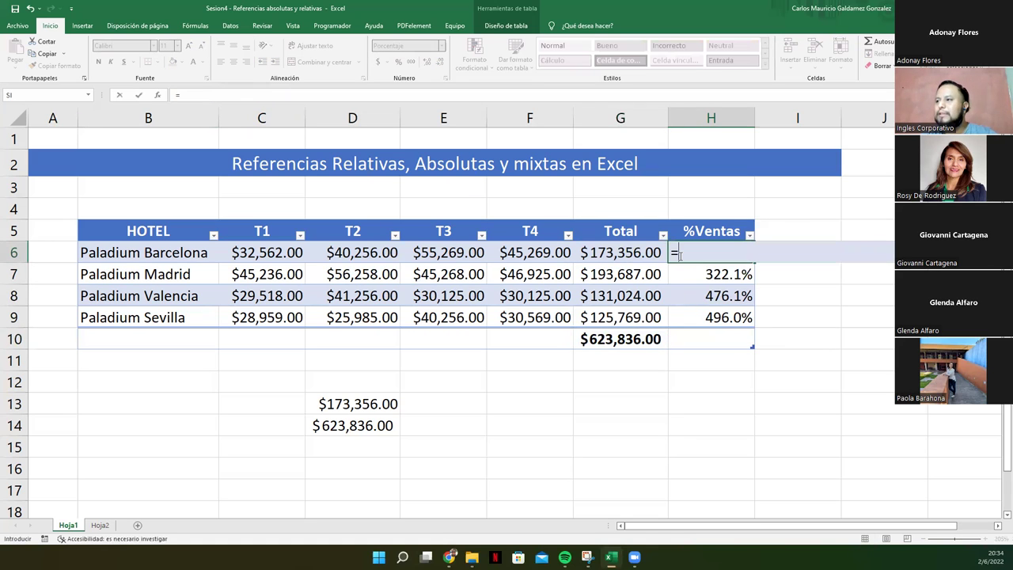
pyautogui.click(612, 252)
pyautogui.write('/')
pyautogui.click(622, 339)
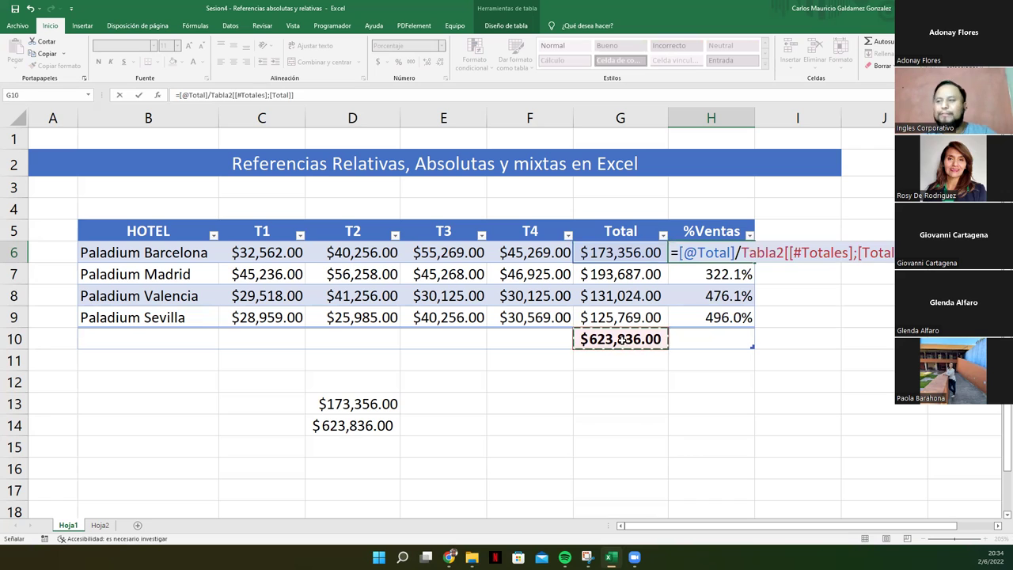
pyautogui.press('Return')
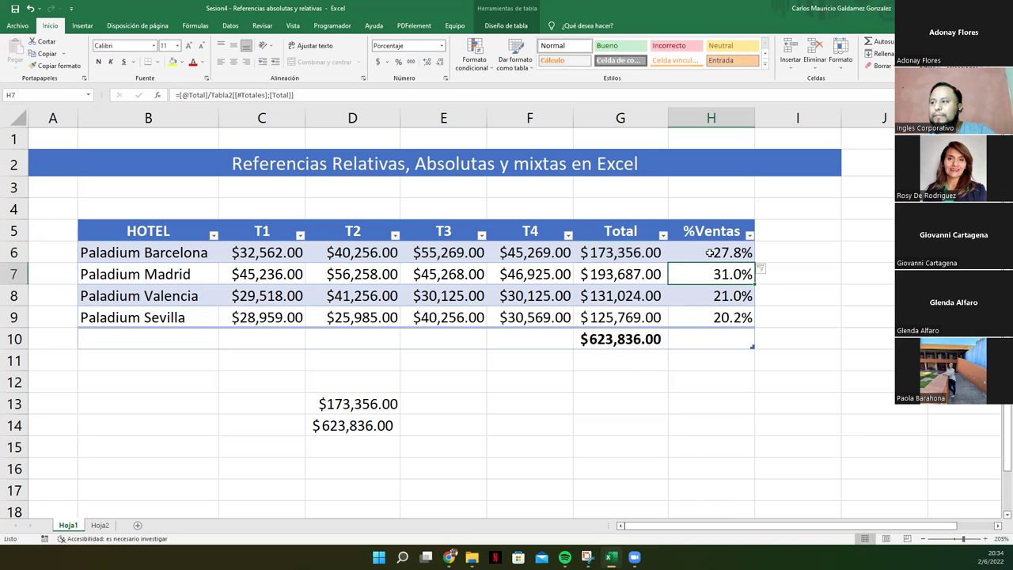
pyautogui.moveTo(703, 250); pyautogui.dragTo(702, 322)
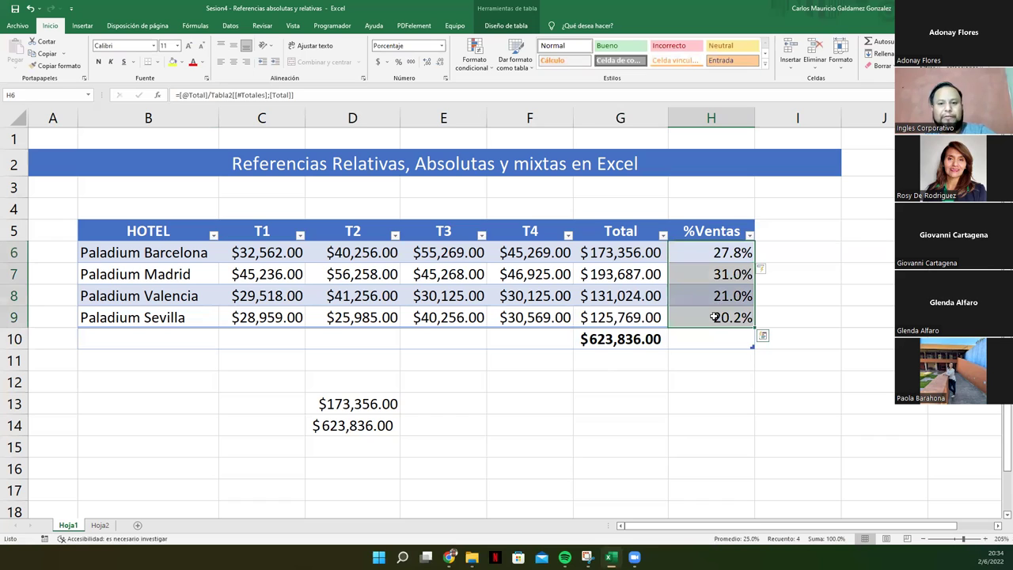
# Step: Try the reversed grand-total/Total formula in I6, then undo it and the table's Columna1 expansion
pyautogui.click(782, 253)
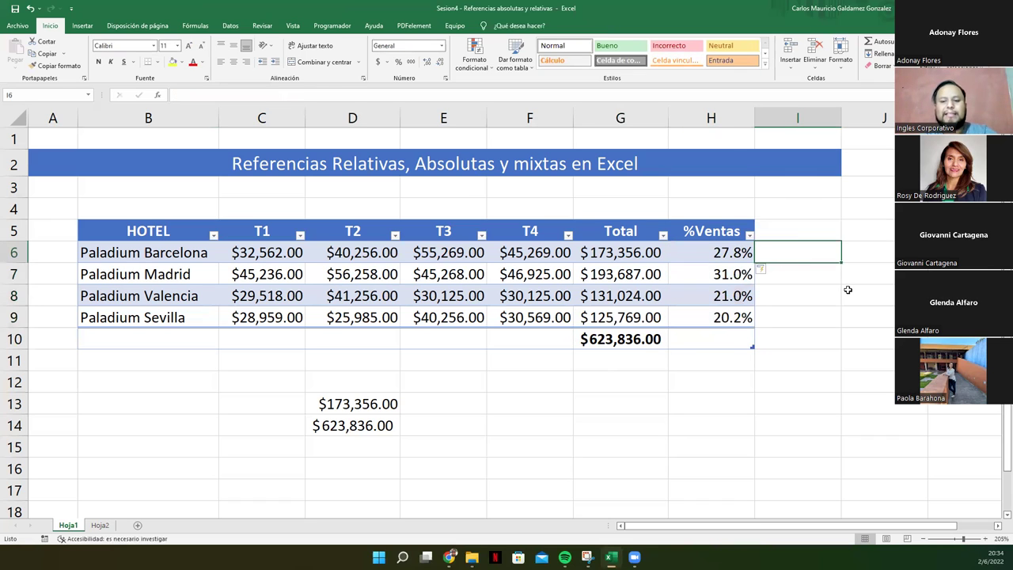
pyautogui.write('=')
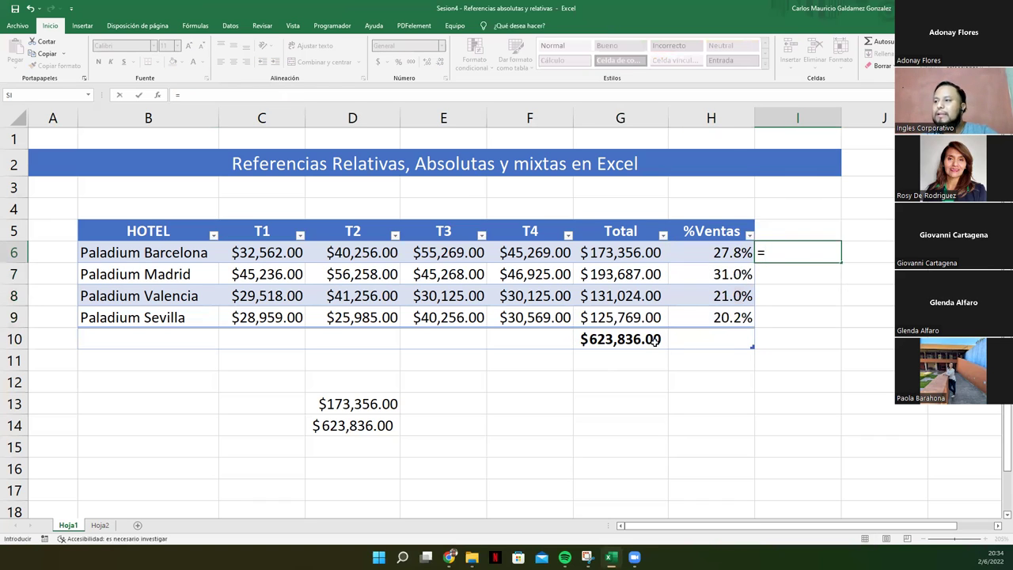
pyautogui.click(644, 339)
pyautogui.write('/')
pyautogui.click(640, 253)
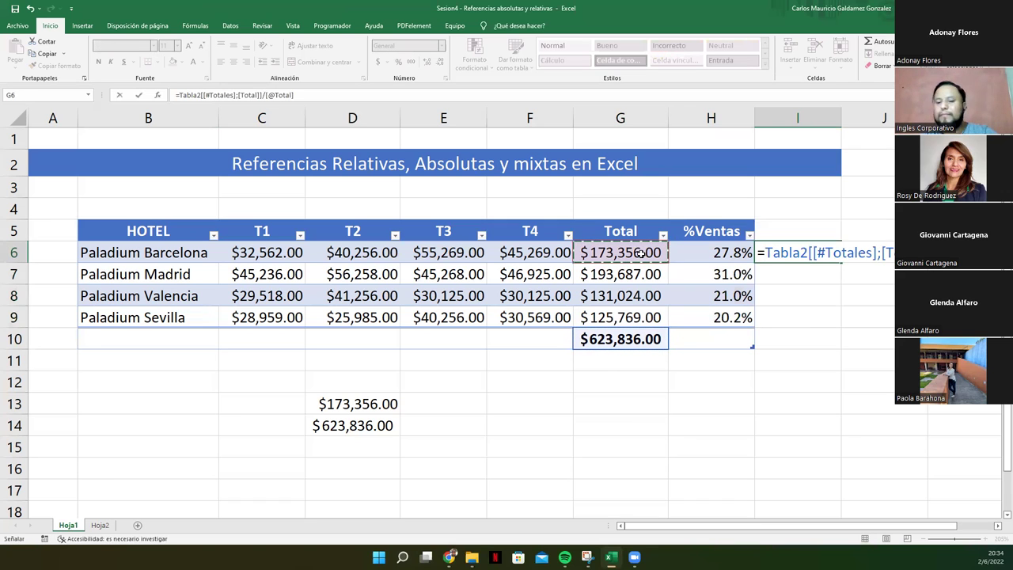
pyautogui.press('Return')
pyautogui.press('Up')
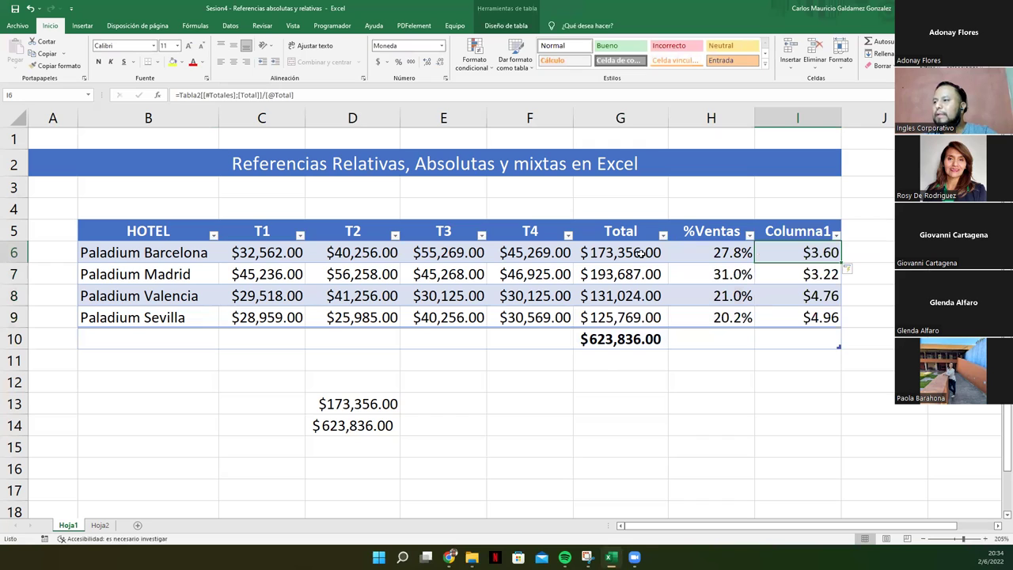
pyautogui.hotkey('ctrl', 'z')
pyautogui.hotkey('ctrl', 'z')
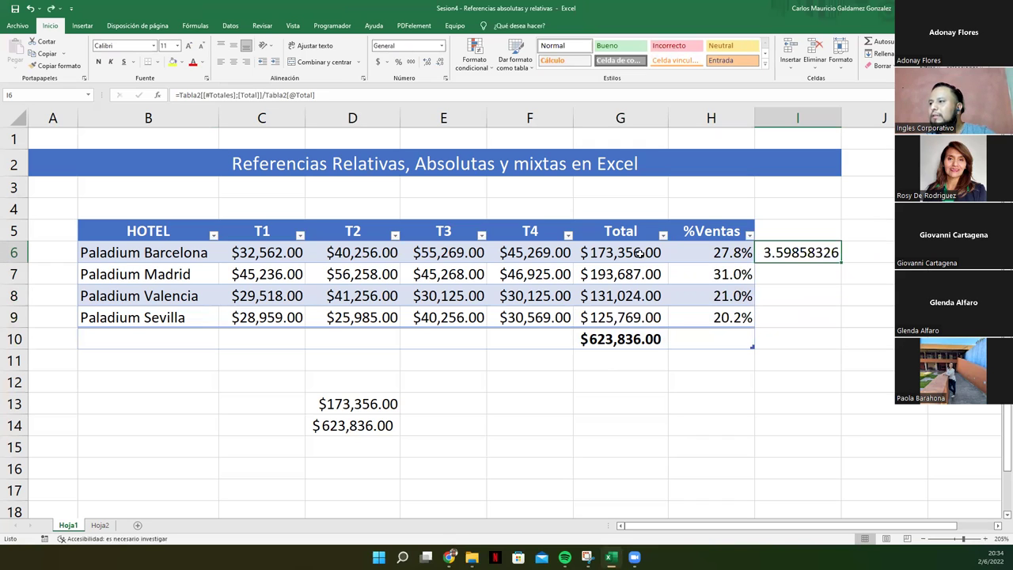
pyautogui.hotkey('ctrl', 'z')
pyautogui.click(721, 257)
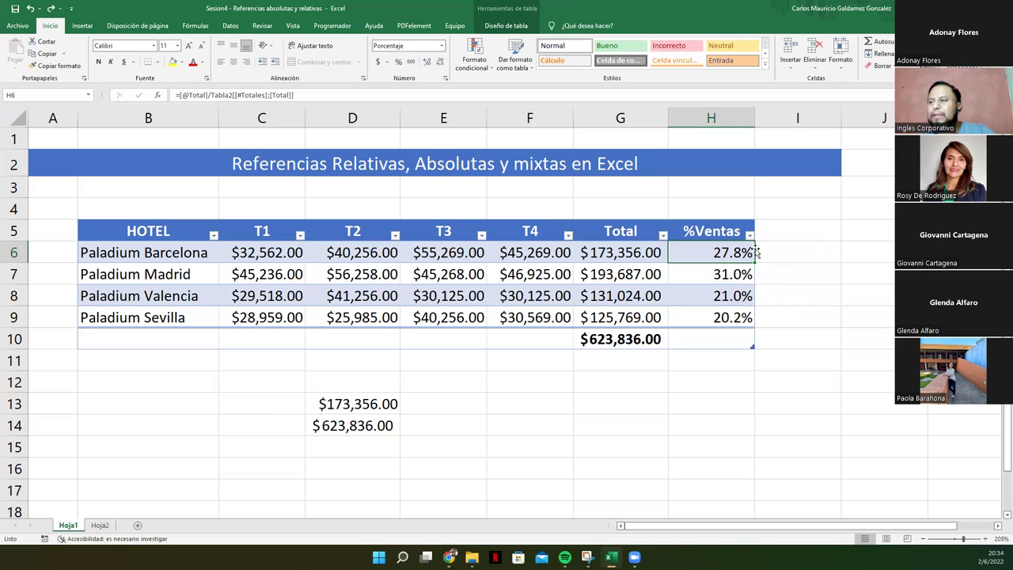
pyautogui.click(717, 337)
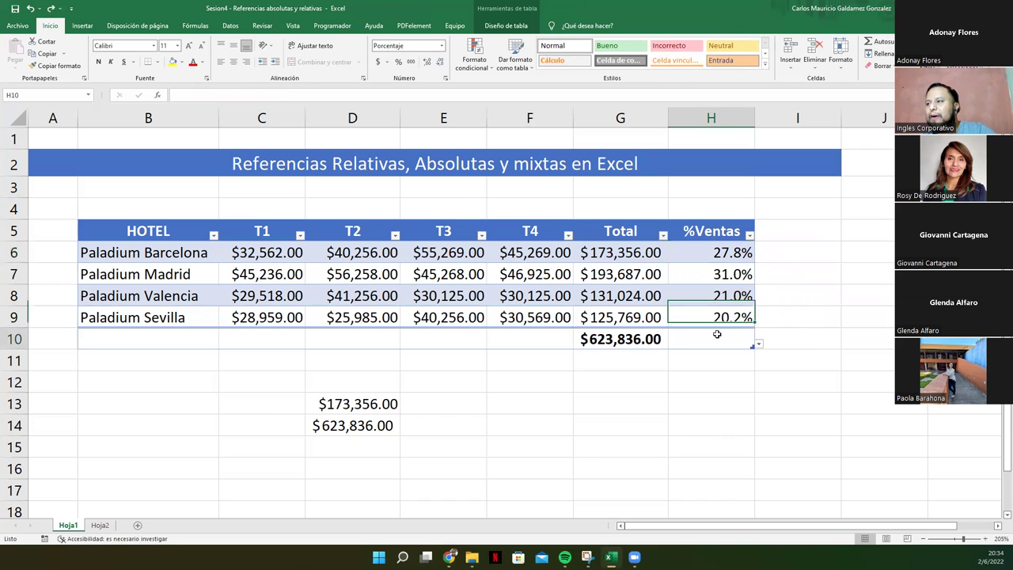
# Step: AutoSum %Ventas in H10 as 100.00% and show all hotel percentages with two decimals
pyautogui.click(891, 46)
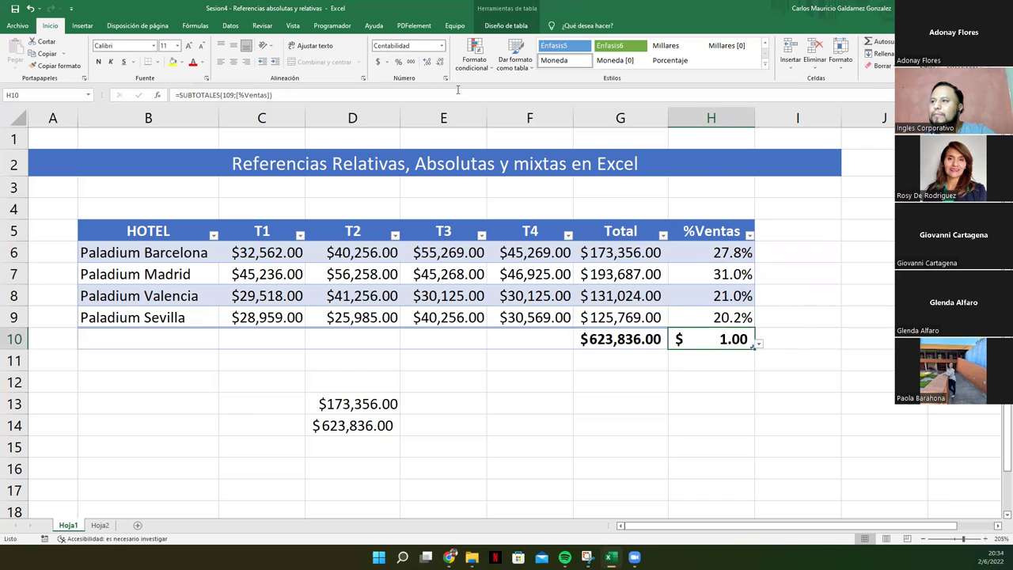
pyautogui.click(397, 61)
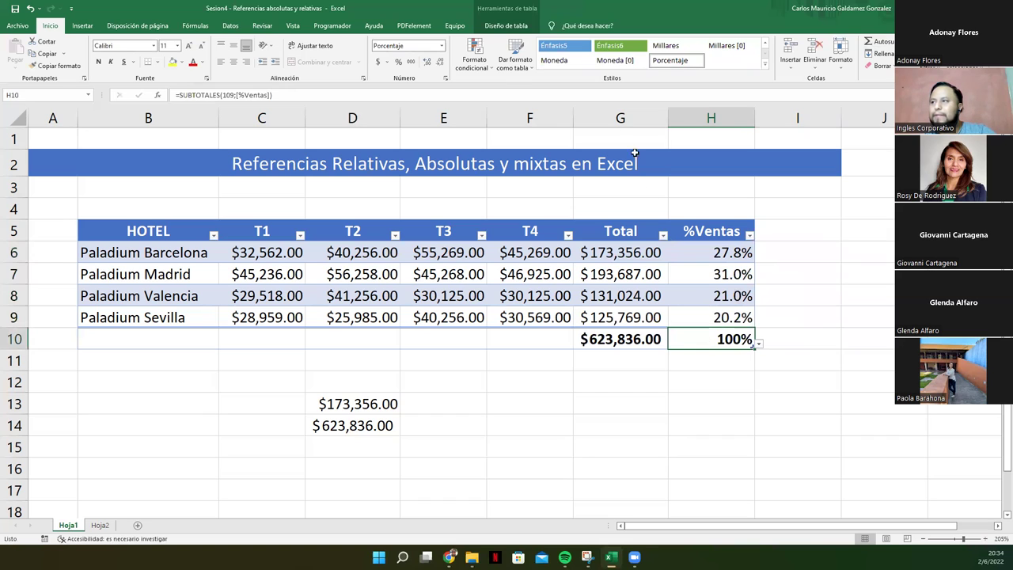
pyautogui.click(427, 62)
pyautogui.click(426, 62)
pyautogui.moveTo(719, 255); pyautogui.dragTo(719, 319)
pyautogui.click(426, 63)
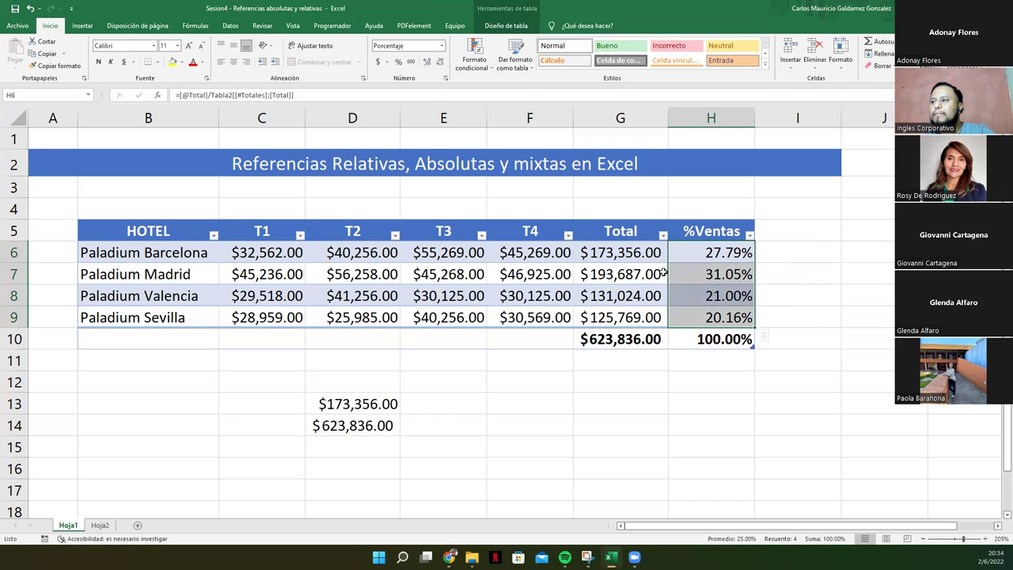
pyautogui.click(724, 295)
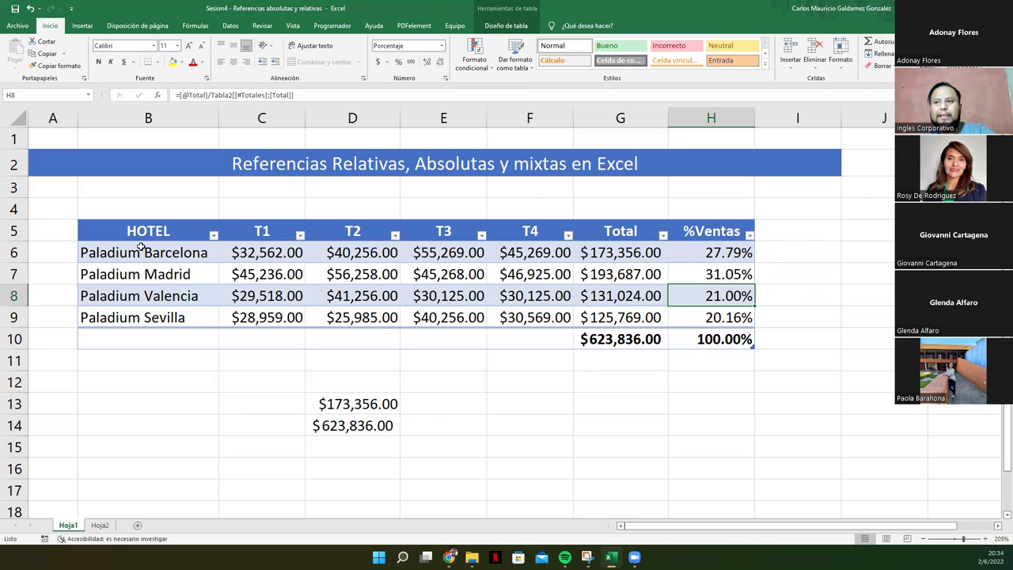
# Step: Copy the hotel names and quarterly sales into a new Hoja3 at B5 and autofit column B
pyautogui.click(264, 254)
pyautogui.moveTo(196, 252); pyautogui.dragTo(566, 317)
pyautogui.hotkey('ctrl', 'c')
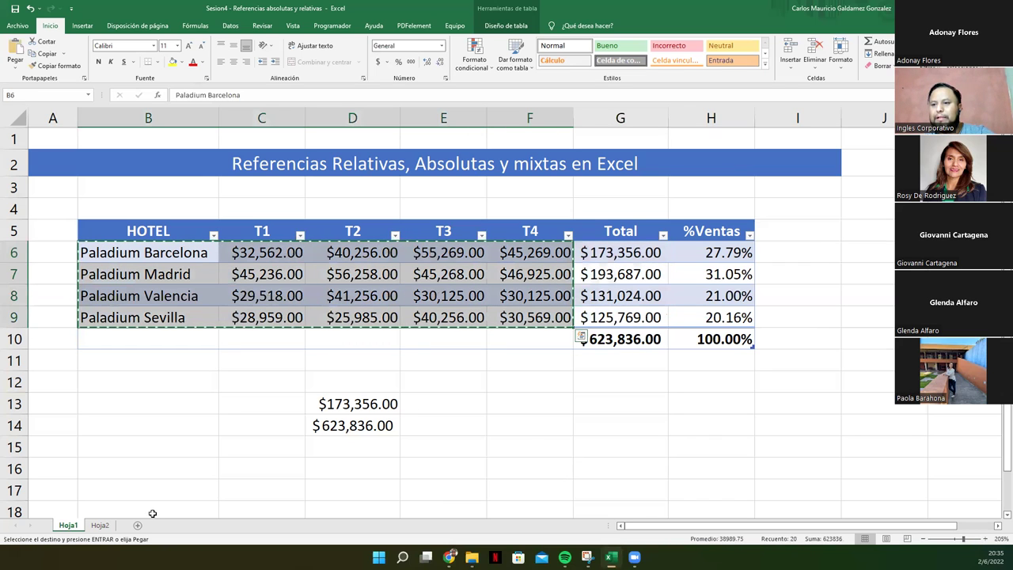
pyautogui.click(137, 525)
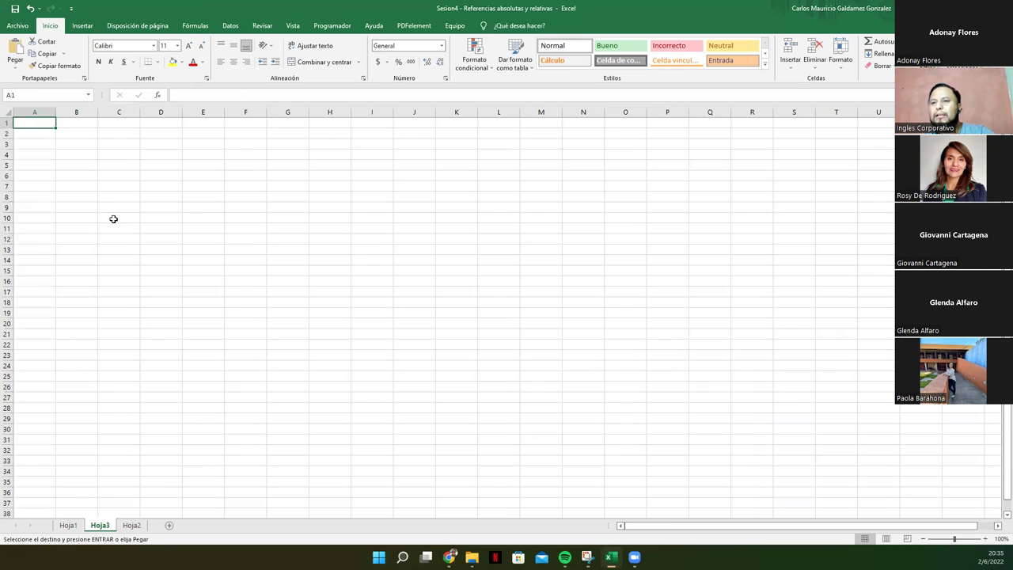
pyautogui.click(65, 164)
pyautogui.keyDown('ctrl'); pyautogui.scroll(6, 214, 313); pyautogui.keyUp('ctrl')
pyautogui.hotkey('ctrl', 'v')
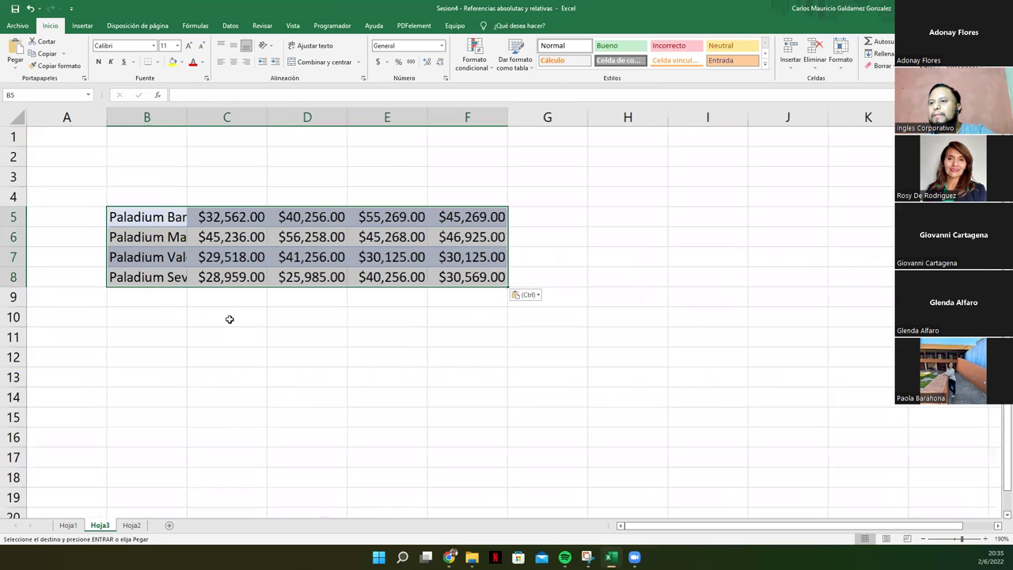
pyautogui.doubleClick(187, 118)
# Step: AutoSum each hotel's total in G5:G8 and the $623,836.00 grand total in G9
pyautogui.click(70, 526)
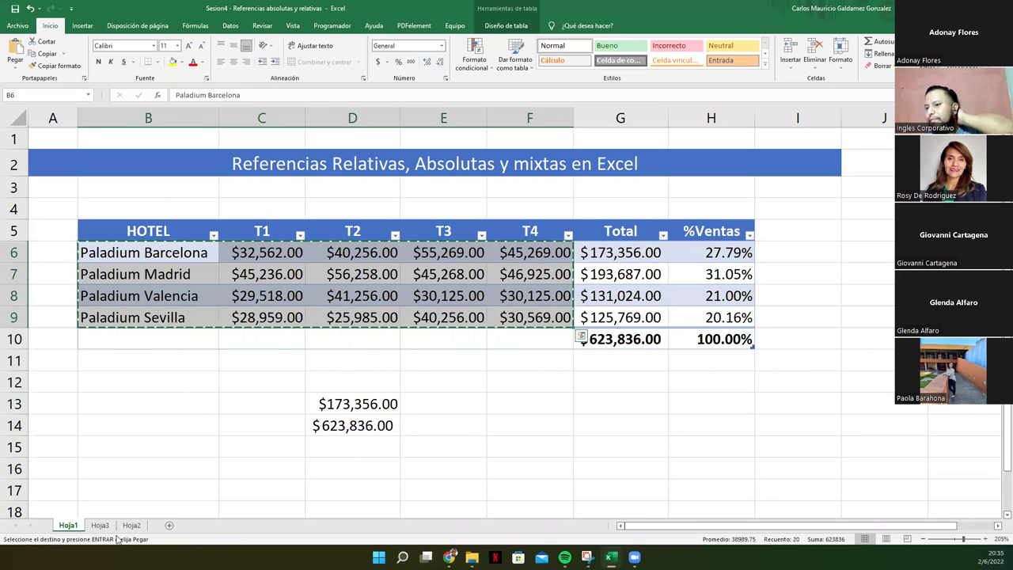
pyautogui.click(100, 525)
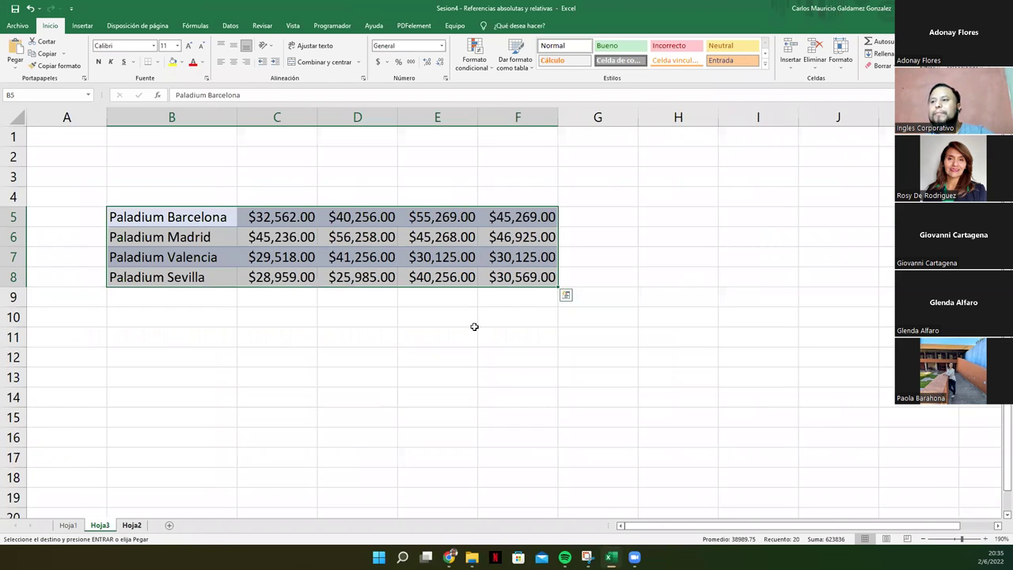
pyautogui.click(581, 212)
pyautogui.click(879, 41)
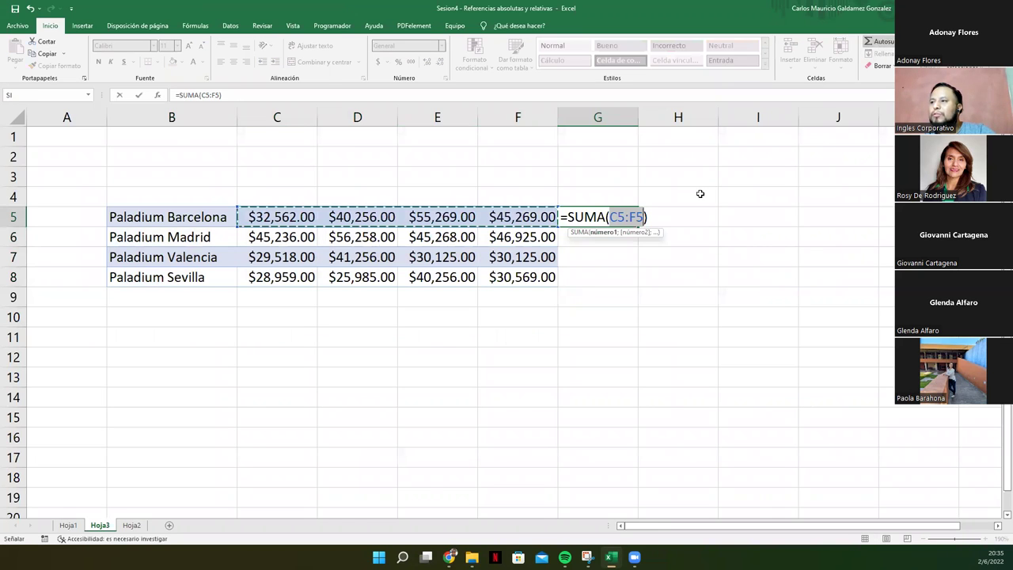
pyautogui.press('Return')
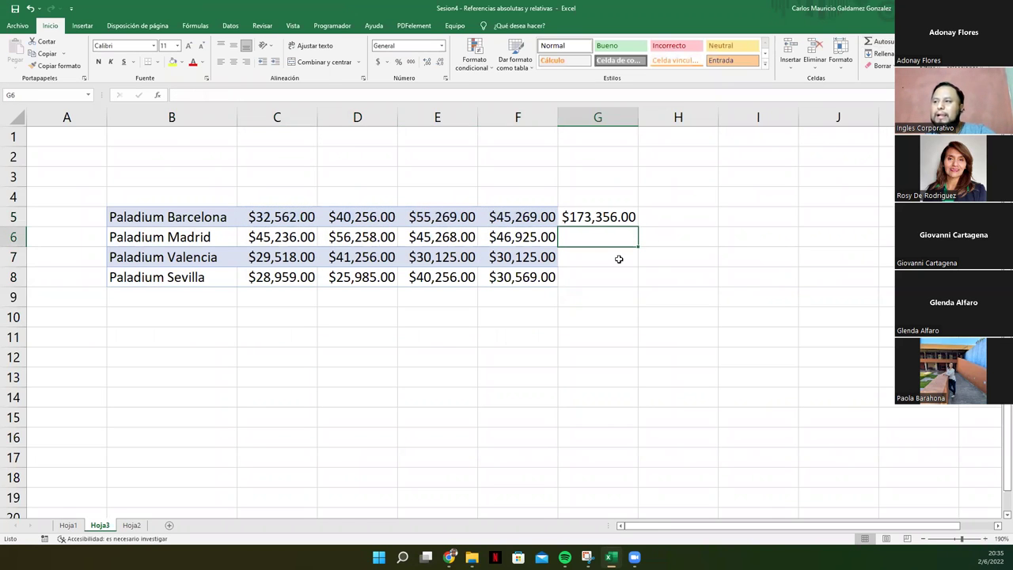
pyautogui.click(595, 223)
pyautogui.moveTo(640, 230); pyautogui.dragTo(631, 284)
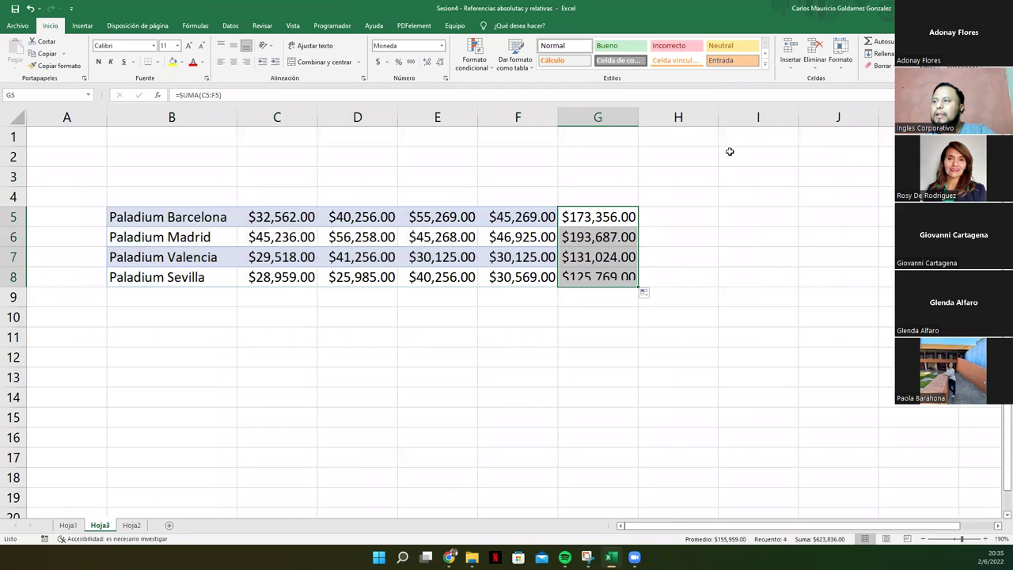
pyautogui.click(877, 43)
pyautogui.press('Return')
pyautogui.press('Return')
pyautogui.press('Return')
pyautogui.press('Return')
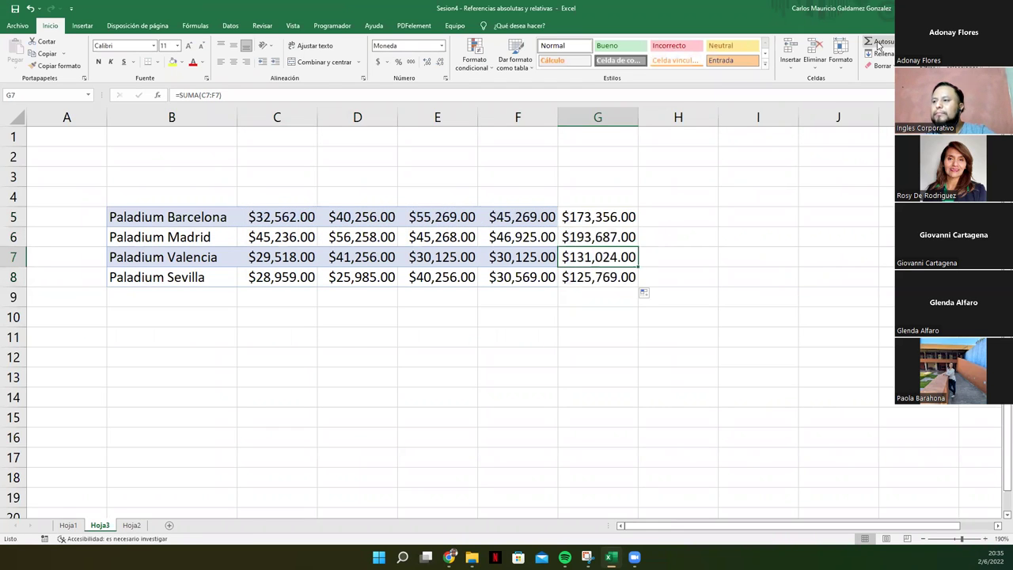
pyautogui.click(877, 43)
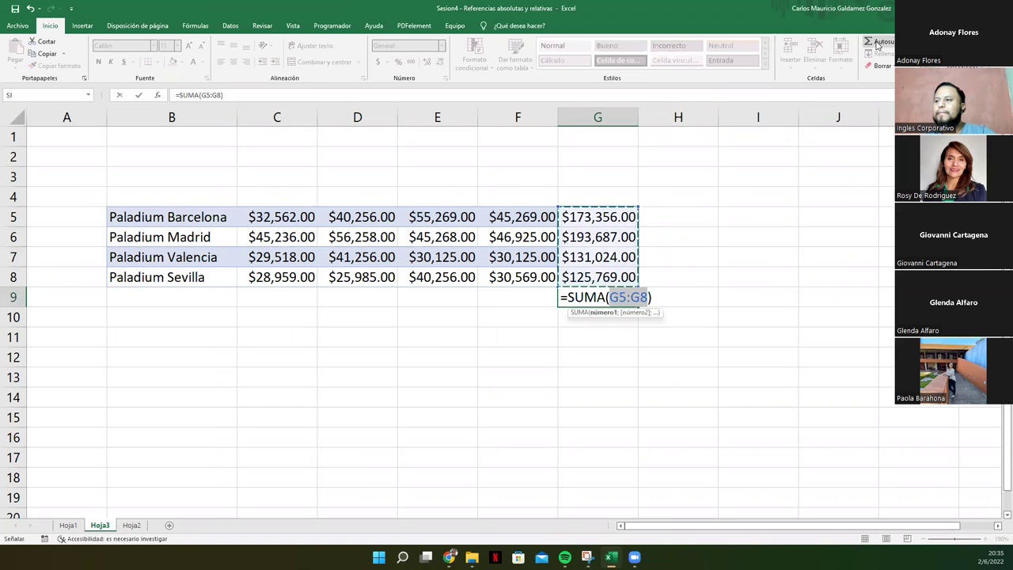
pyautogui.press('Return')
pyautogui.press('Up')
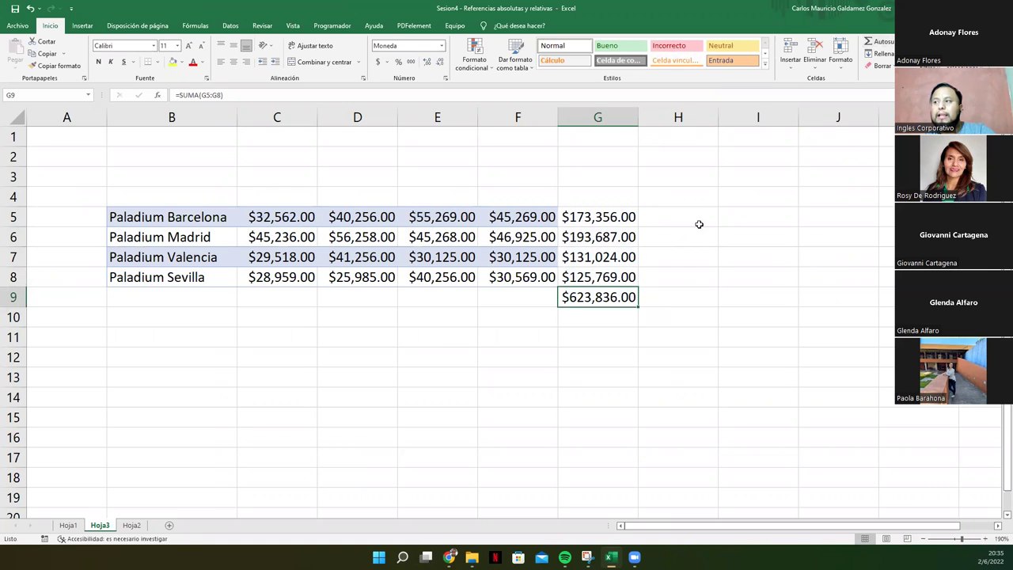
# Step: Enter =G5/G9 in H5 to get Barcelona's share, 0.27788714
pyautogui.click(668, 221)
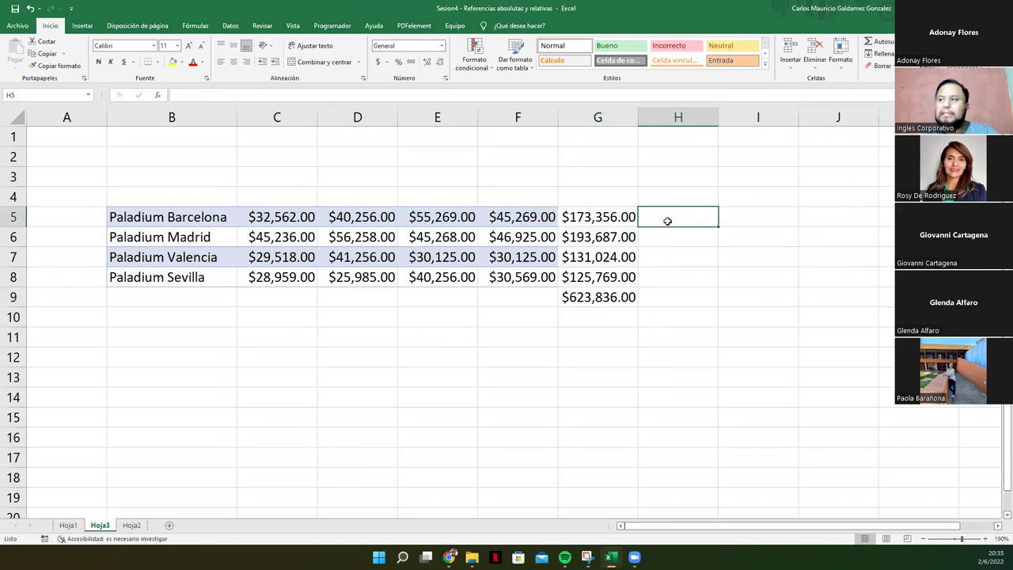
pyautogui.write('=')
pyautogui.click(625, 221)
pyautogui.write('/')
pyautogui.click(616, 295)
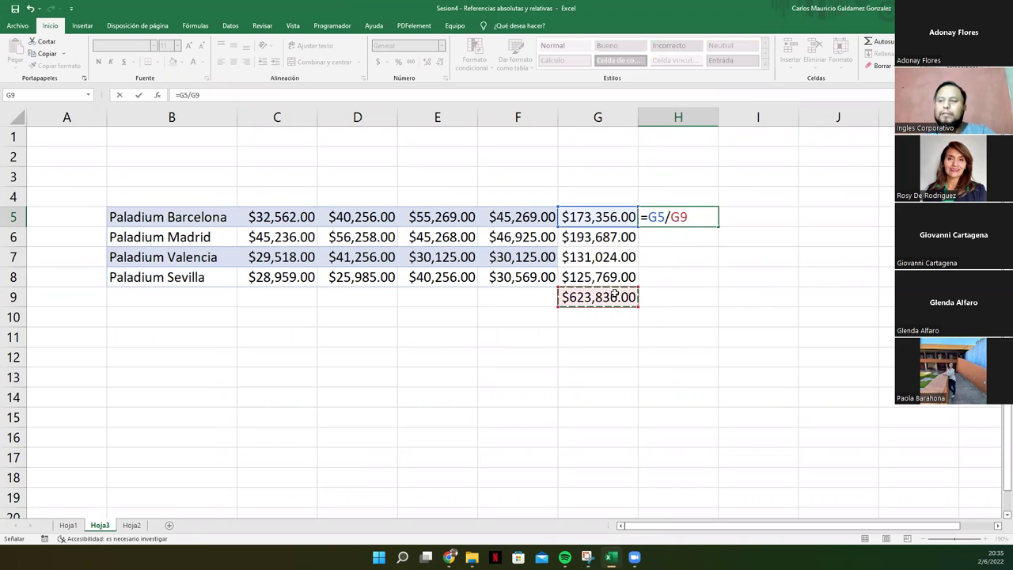
pyautogui.press('Return')
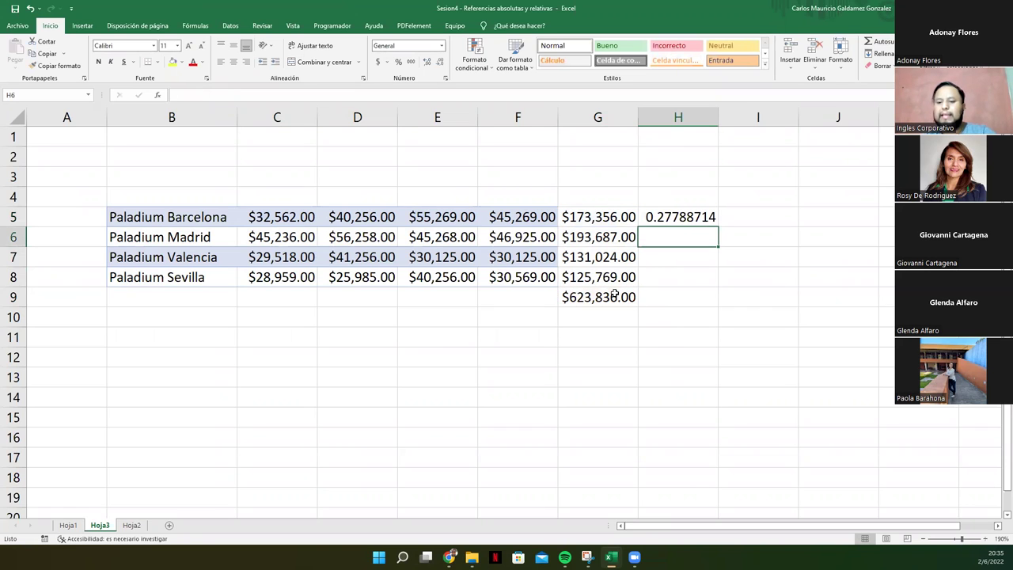
pyautogui.press('Up')
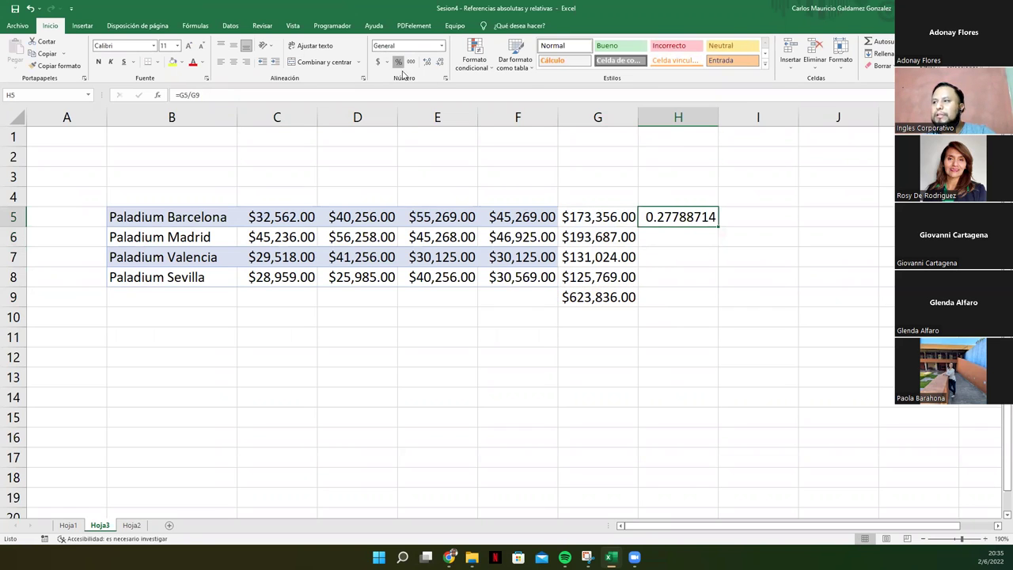
# Step: Format H5 as a two-decimal percentage (27.79%) and fill it down to H8
pyautogui.click(398, 62)
pyautogui.click(428, 62)
pyautogui.click(429, 62)
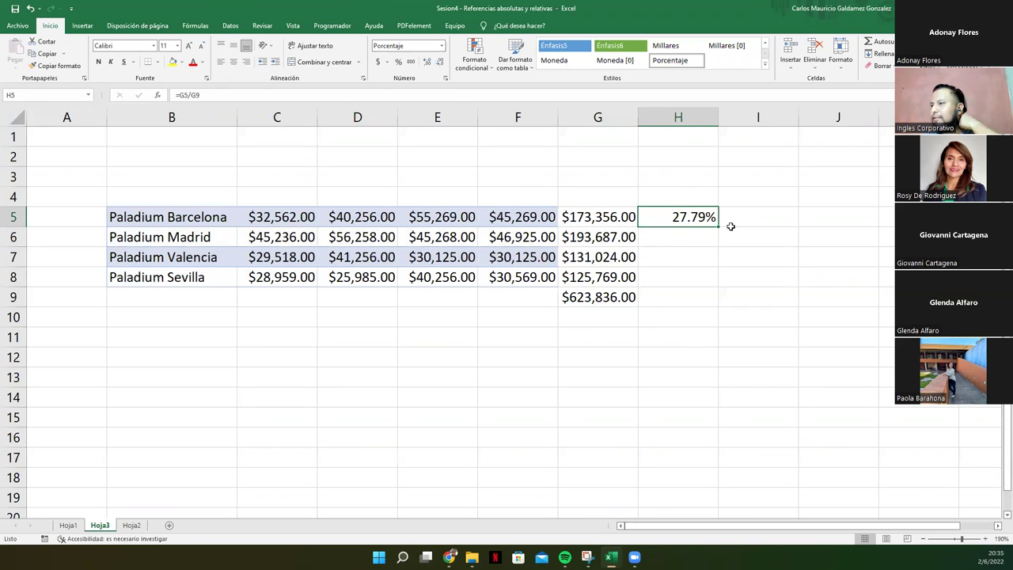
pyautogui.moveTo(718, 227); pyautogui.dragTo(703, 289)
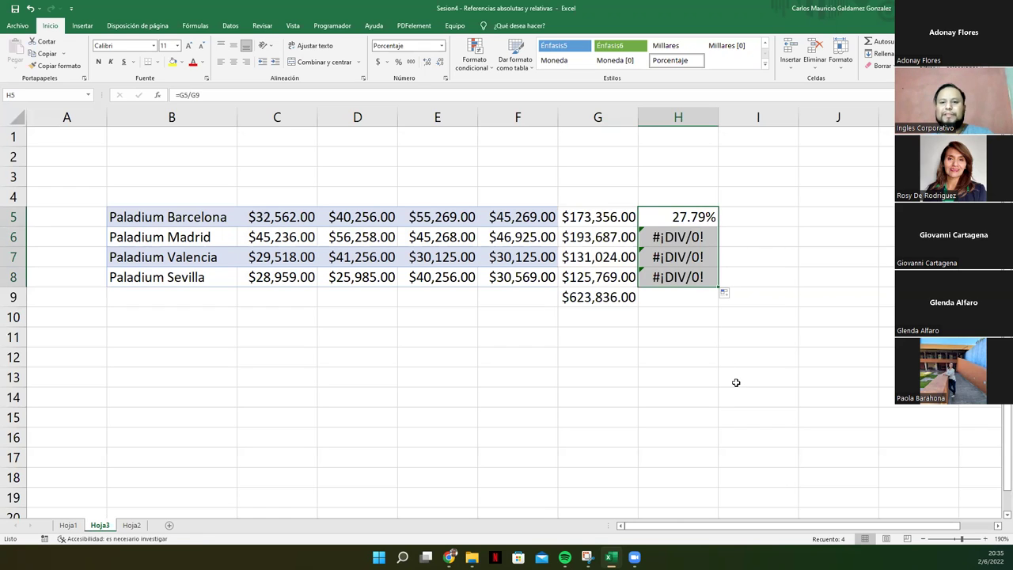
# Step: Inspect H6's copied =G6/G10 formula, then reopen the H5 formula for editing
pyautogui.click(670, 239)
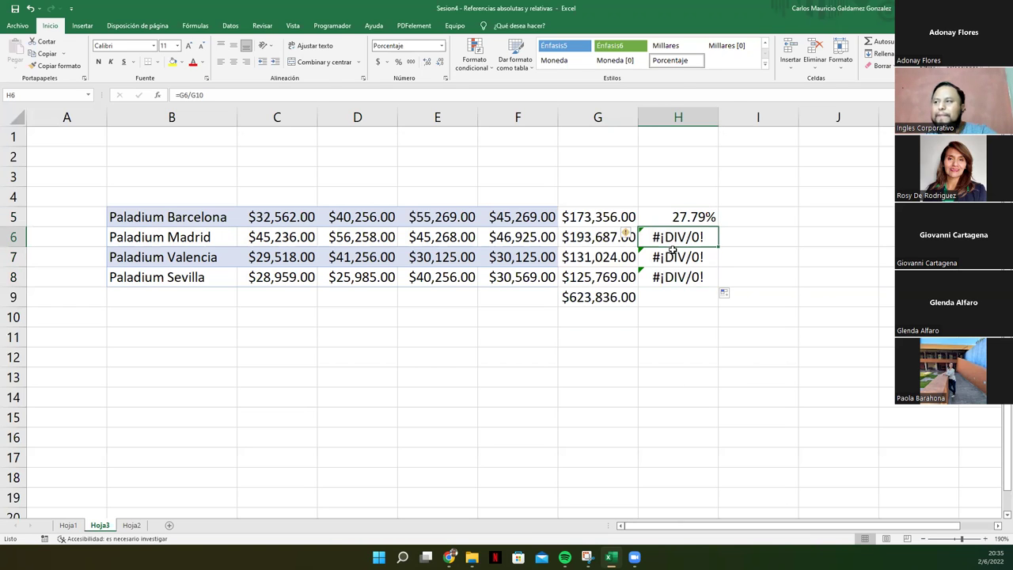
pyautogui.doubleClick(673, 249)
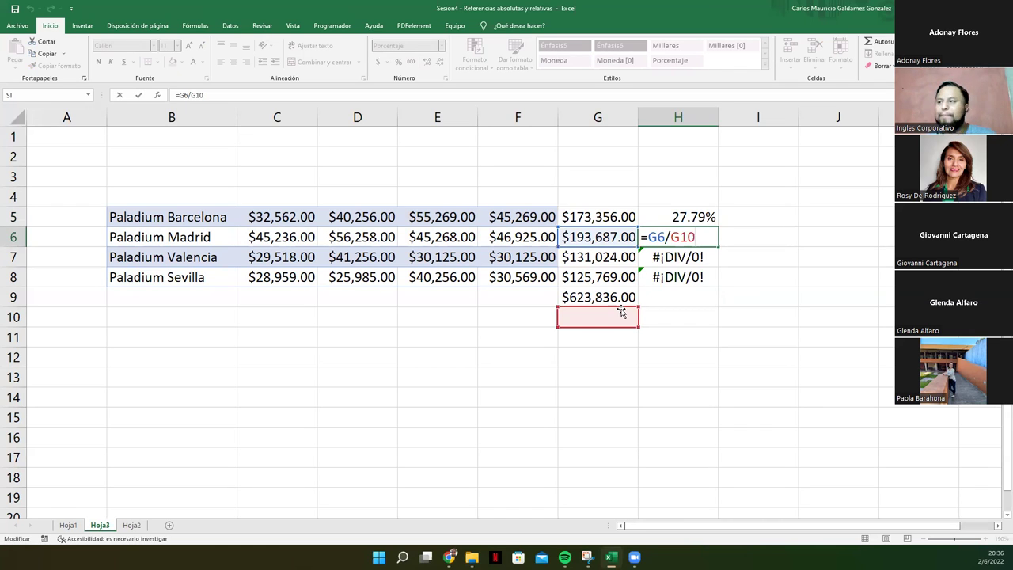
pyautogui.hotkey('ctrl', 'Return')
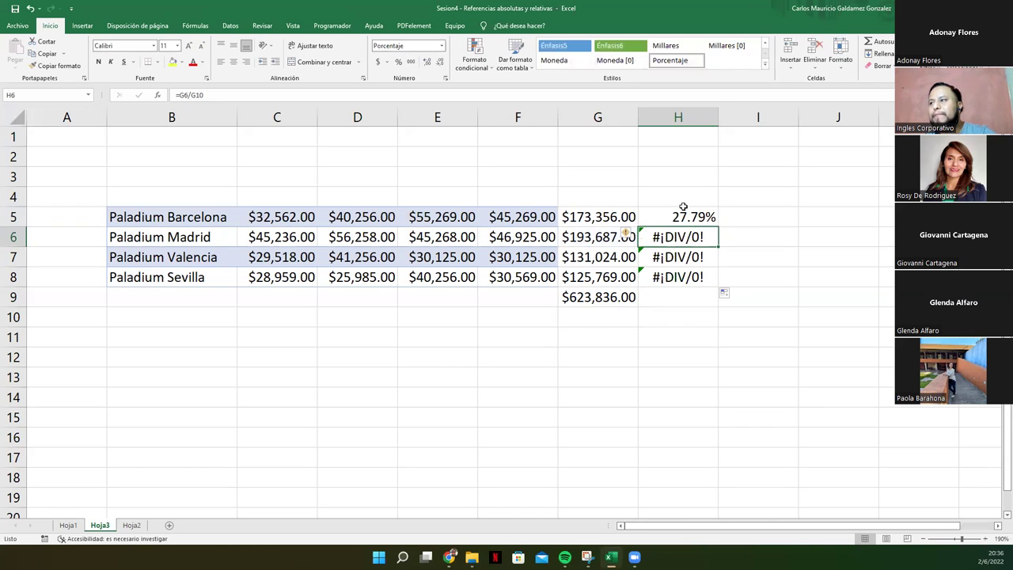
pyautogui.click(672, 217)
pyautogui.doubleClick(672, 217)
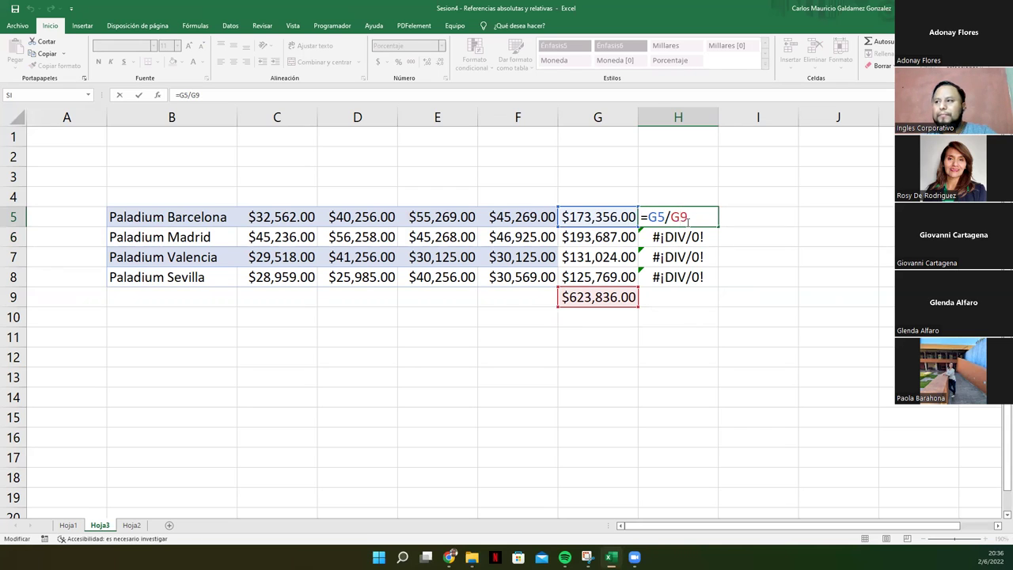
# Step: Make G9 absolute ($G$9) in H5, fill down to H8, and total the shares to 100.00% in H9
pyautogui.press('F4')
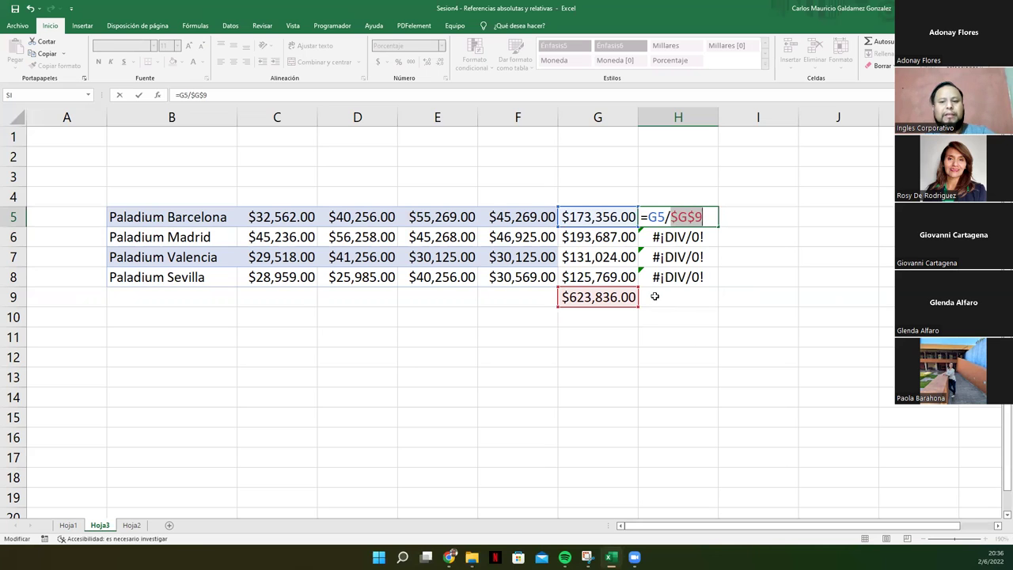
pyautogui.hotkey('ctrl', 'Return')
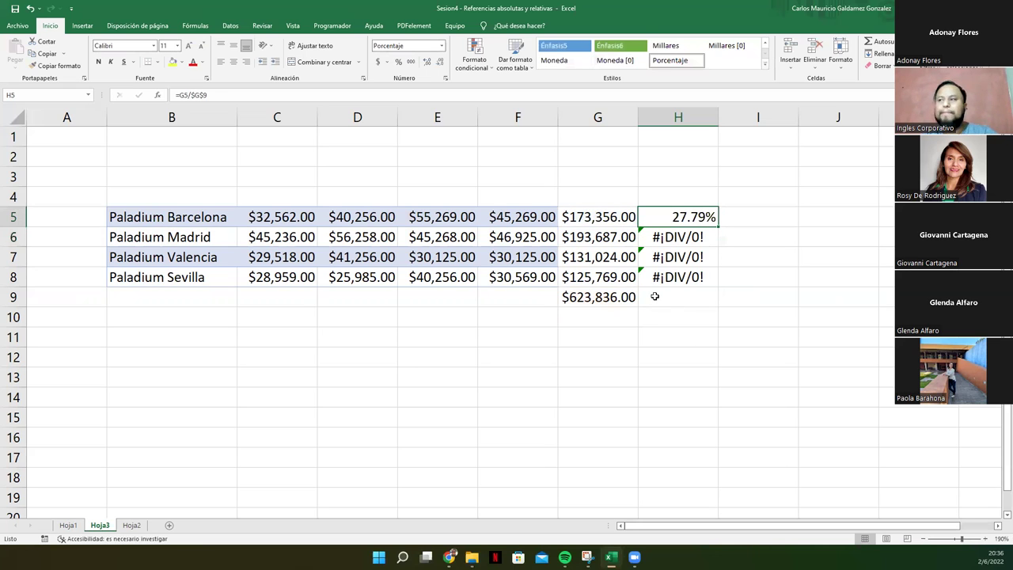
pyautogui.moveTo(717, 227); pyautogui.dragTo(715, 283)
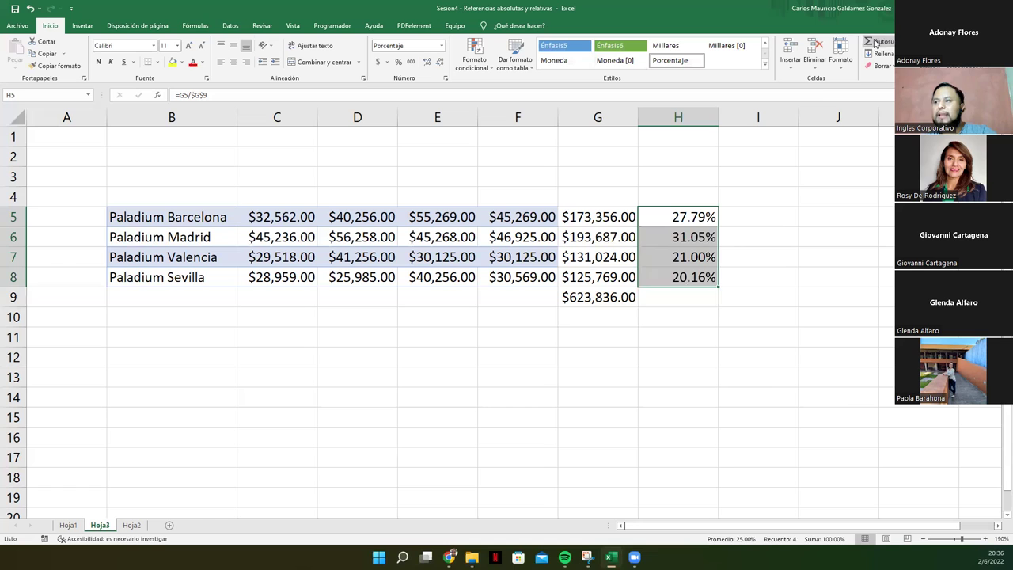
pyautogui.moveTo(718, 286); pyautogui.dragTo(715, 304)
pyautogui.click(672, 296)
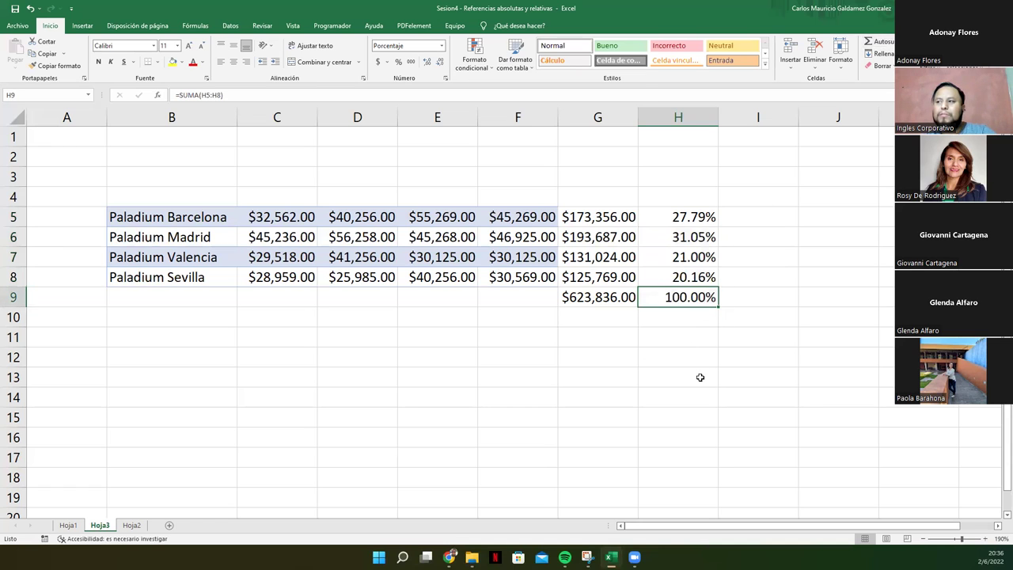
# Step: Review the corrected H5 formula and select the totals and percentages together
pyautogui.moveTo(678, 217); pyautogui.dragTo(679, 273)
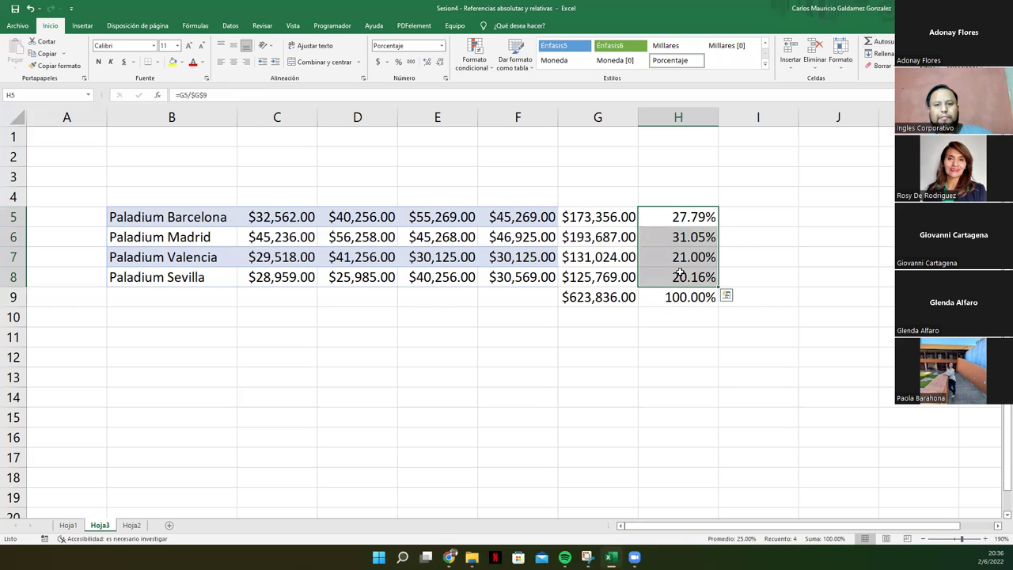
pyautogui.click(678, 219)
pyautogui.doubleClick(679, 218)
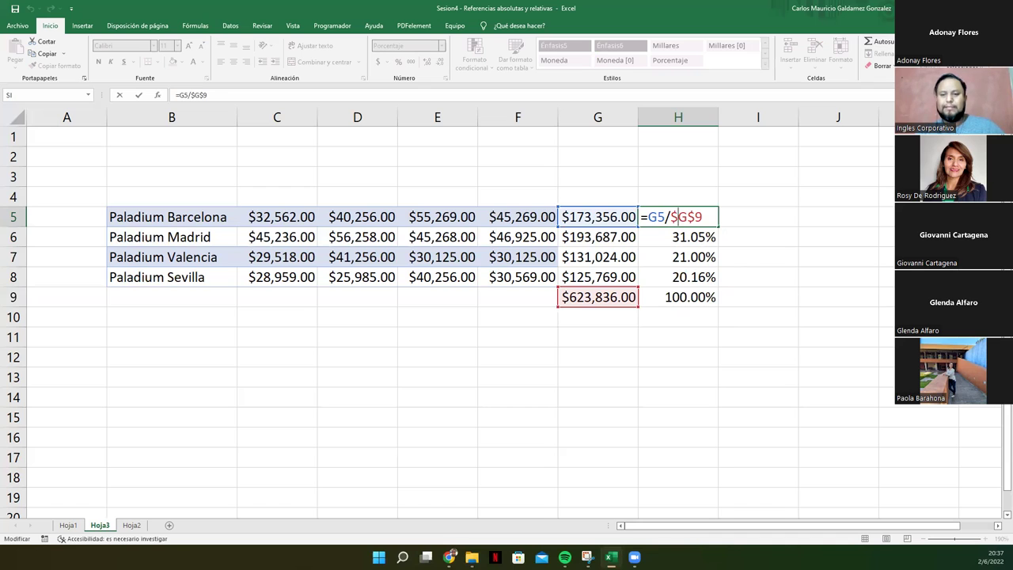
pyautogui.hotkey('ctrl', 'Return')
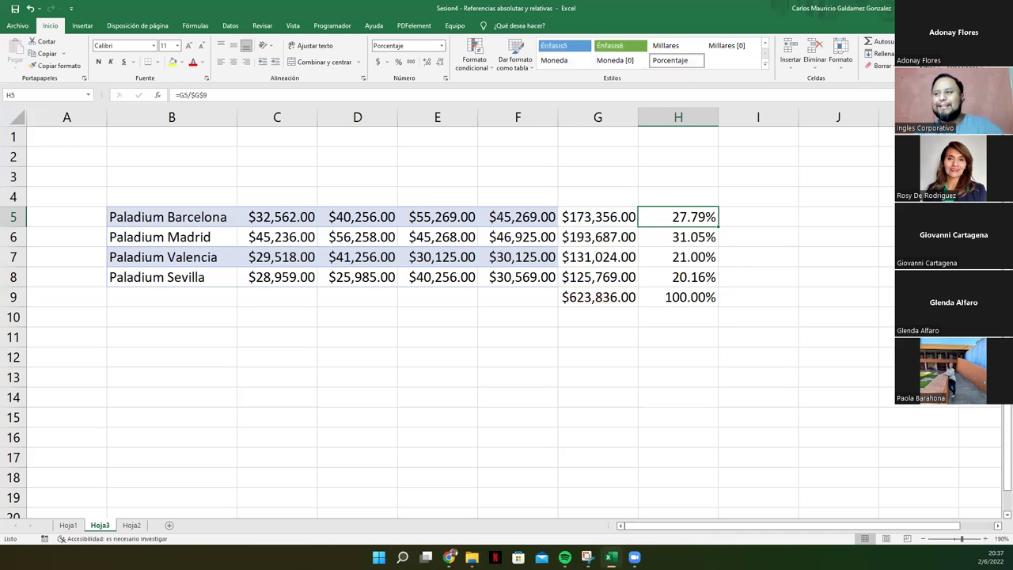
pyautogui.moveTo(588, 212); pyautogui.dragTo(667, 293)
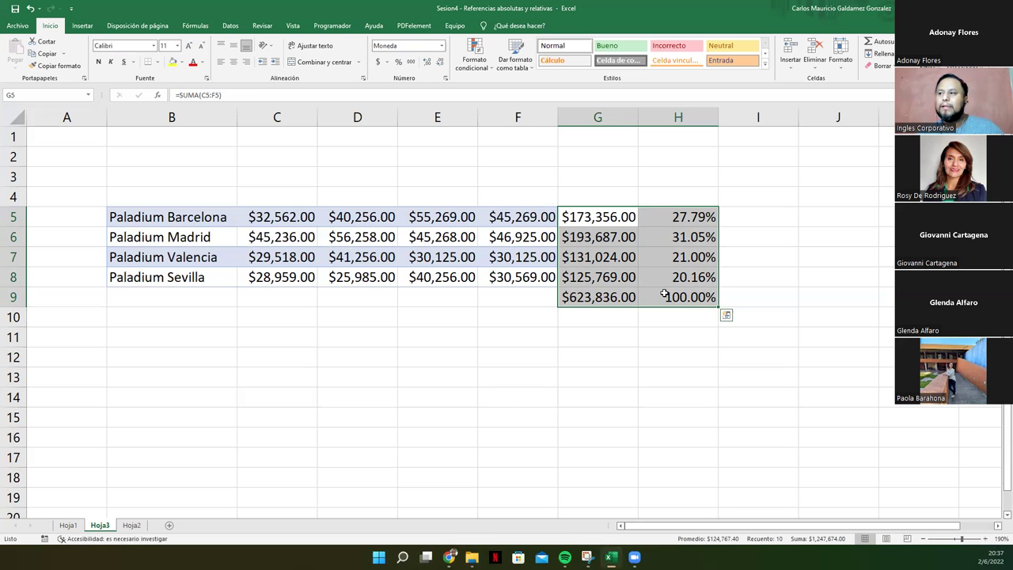
# Step: Delete the percentage results in H5:H9
pyautogui.click(617, 300)
pyautogui.moveTo(699, 227); pyautogui.dragTo(702, 291)
pyautogui.press('Delete')
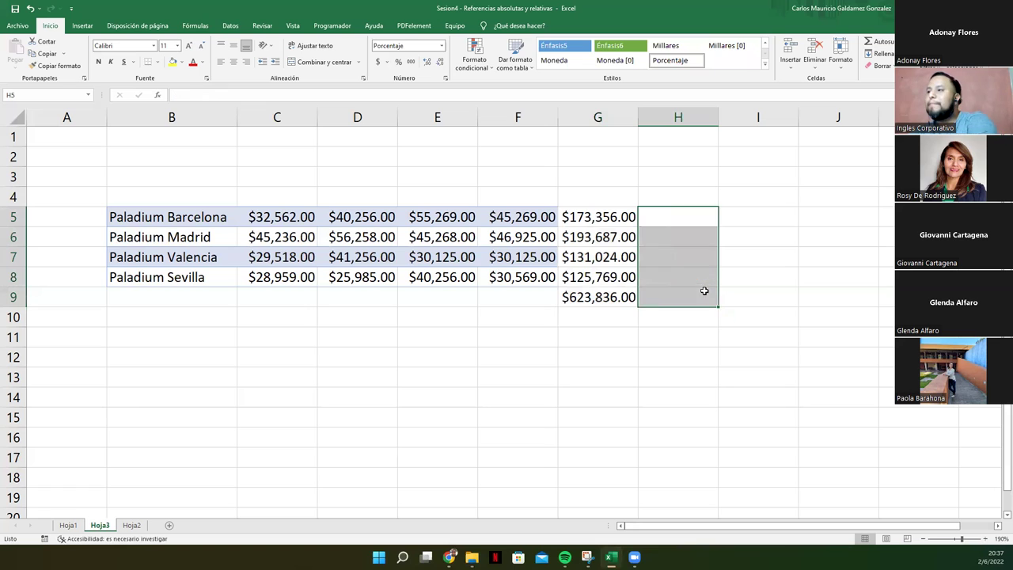
pyautogui.click(617, 295)
pyautogui.moveTo(661, 215); pyautogui.dragTo(642, 288)
pyautogui.click(575, 299)
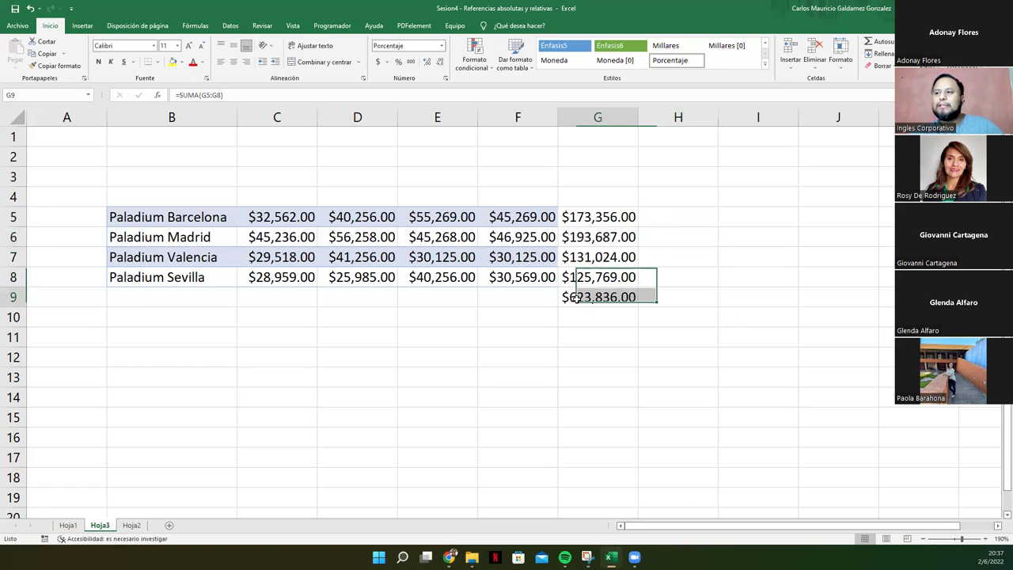
pyautogui.moveTo(577, 216); pyautogui.dragTo(578, 271)
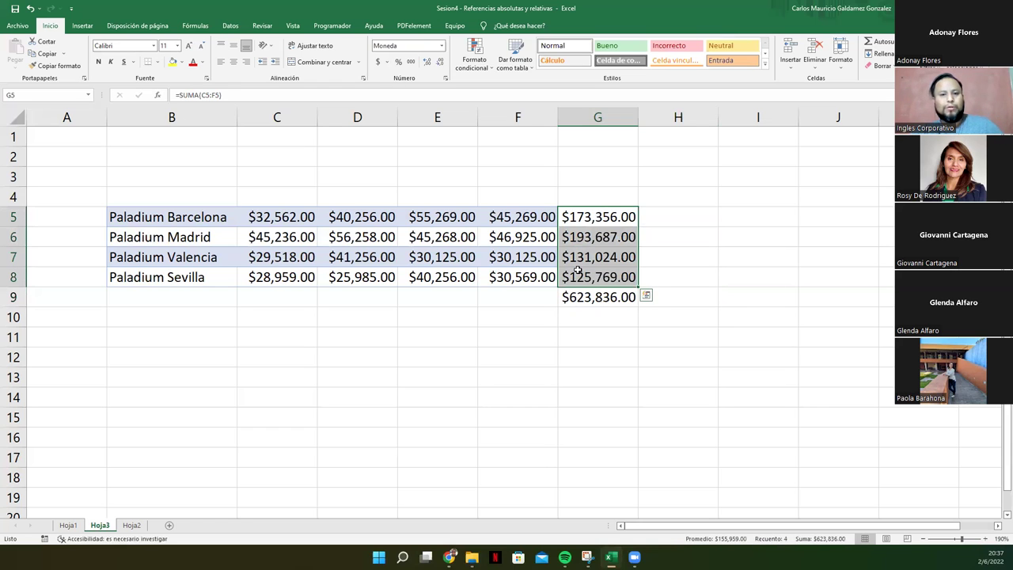
# Step: Head column G as TOTAL and column H as VENTA% in row 4
pyautogui.click(586, 196)
pyautogui.write('VENTAS')
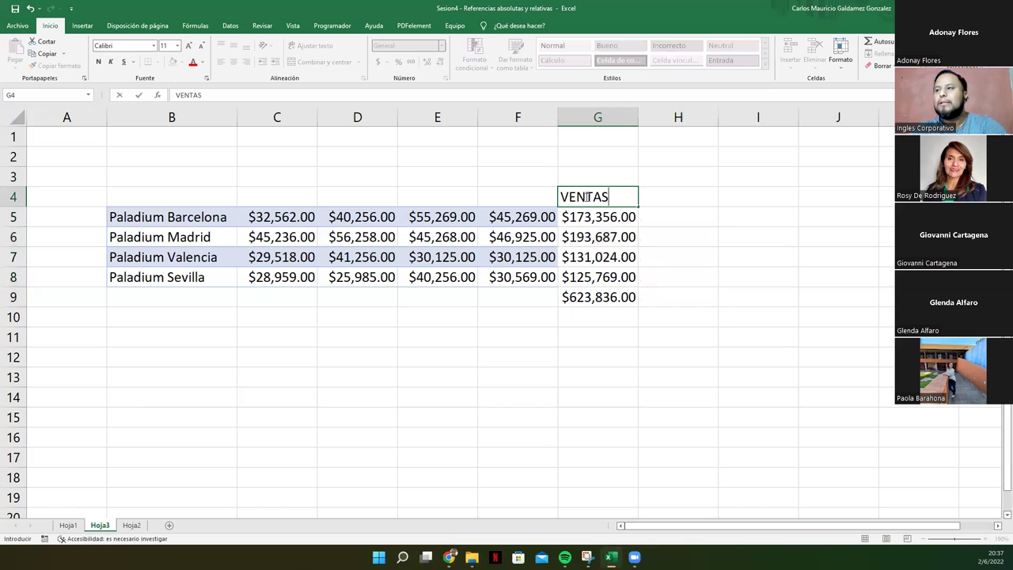
pyautogui.press('Tab')
pyautogui.click(586, 196)
pyautogui.write('TOTAL')
pyautogui.press('Tab')
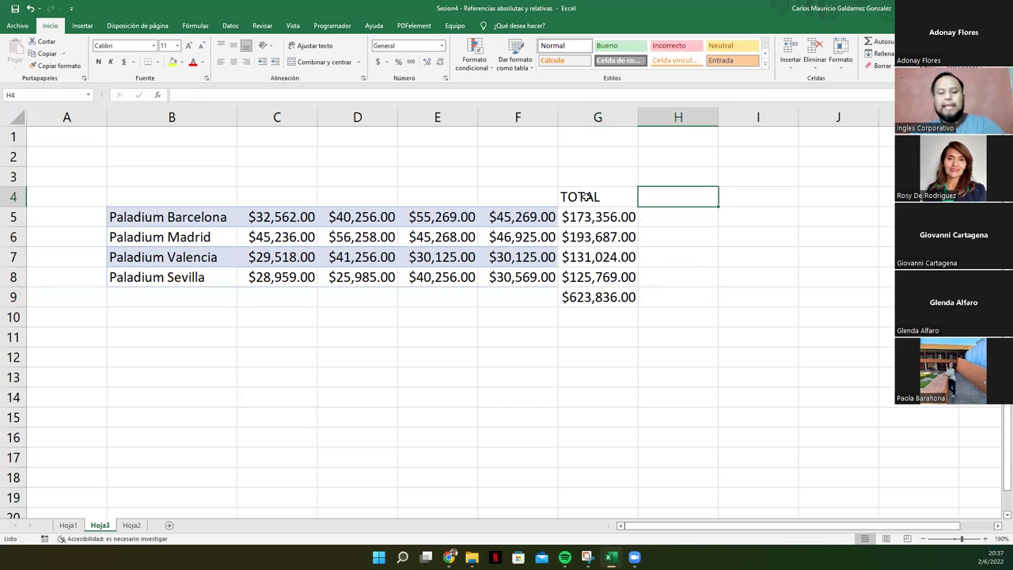
pyautogui.write('VENTA%')
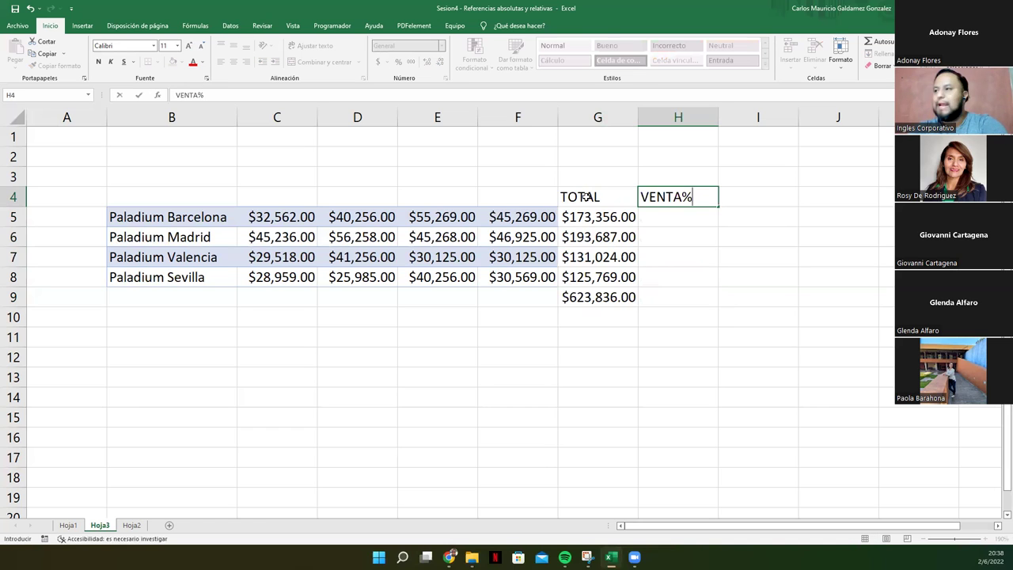
pyautogui.press('Return')
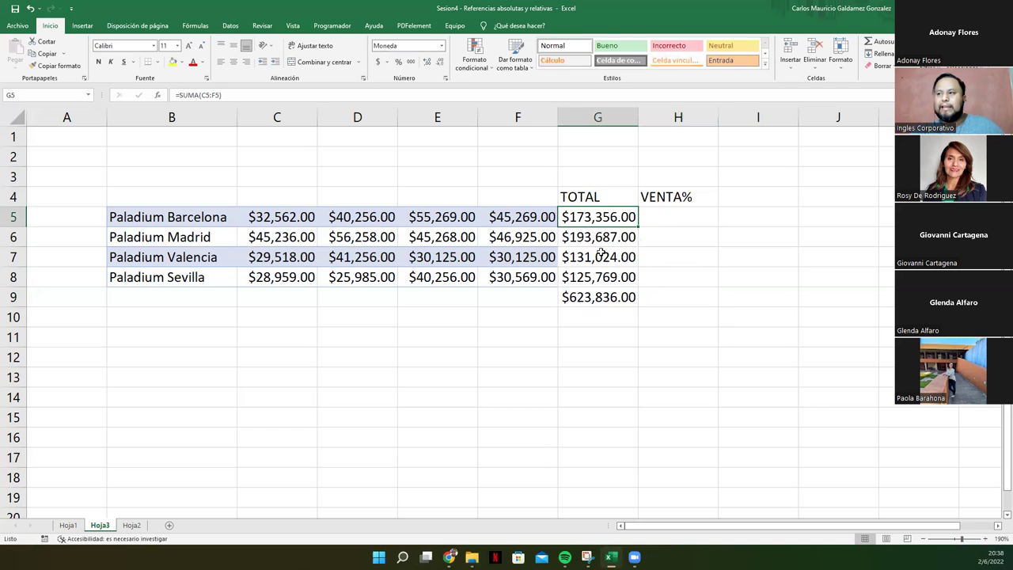
pyautogui.click(587, 299)
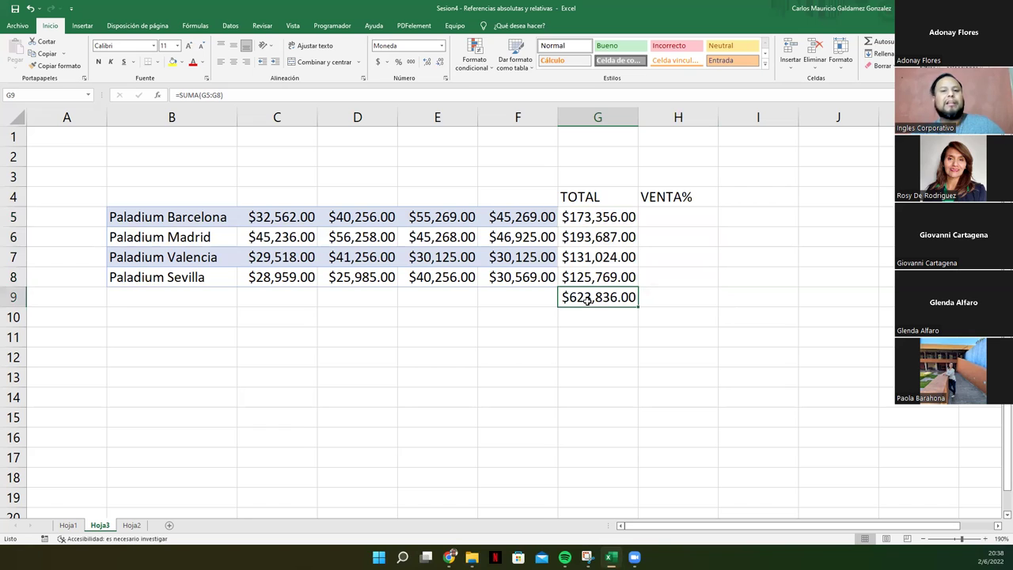
pyautogui.click(593, 231)
pyautogui.moveTo(593, 248); pyautogui.dragTo(590, 273)
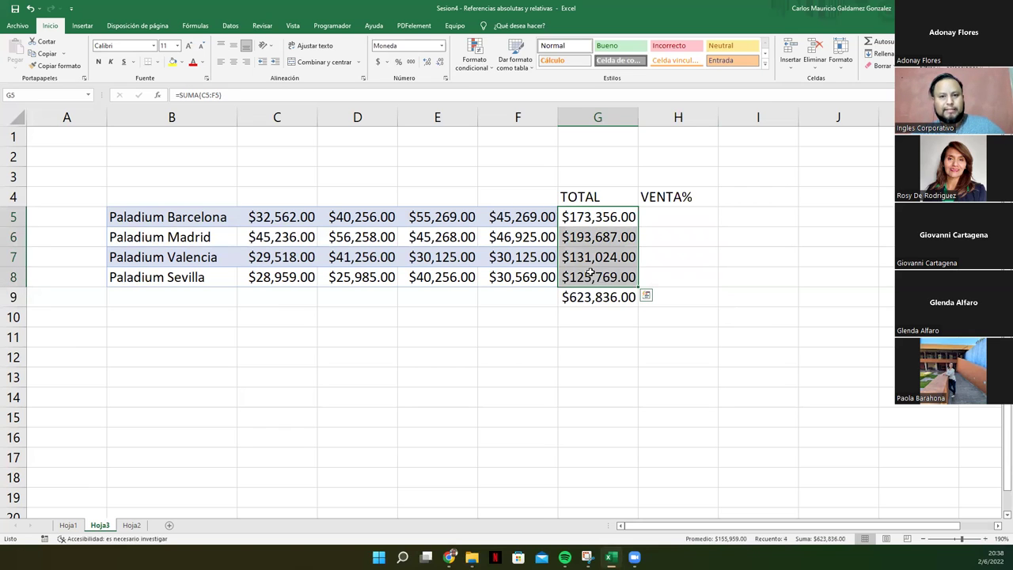
# Step: Enter =G5/G9 in H5 for Barcelona's share of the grand total
pyautogui.click(656, 221)
pyautogui.write('=')
pyautogui.press('Left')
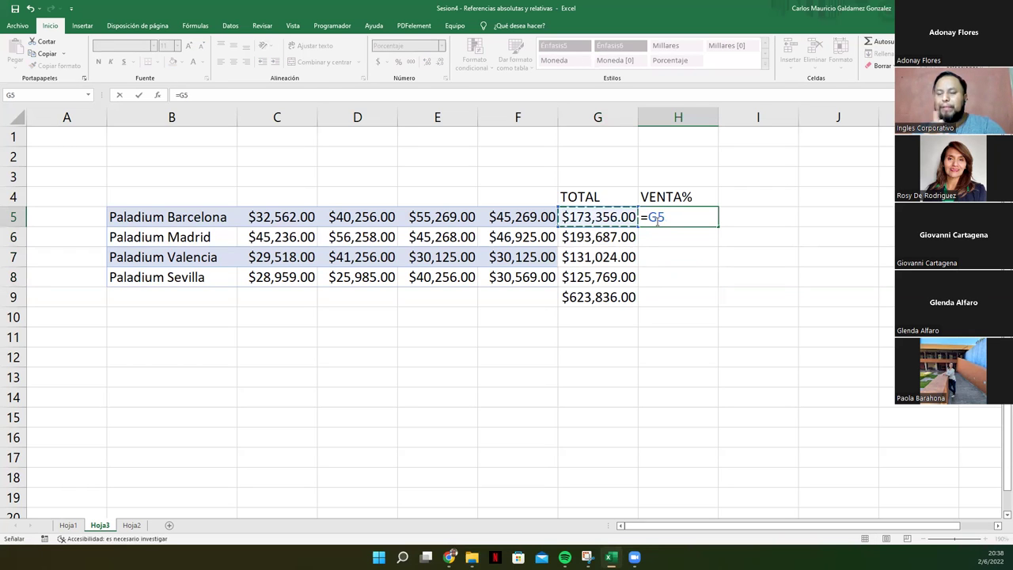
pyautogui.write('/')
pyautogui.click(597, 299)
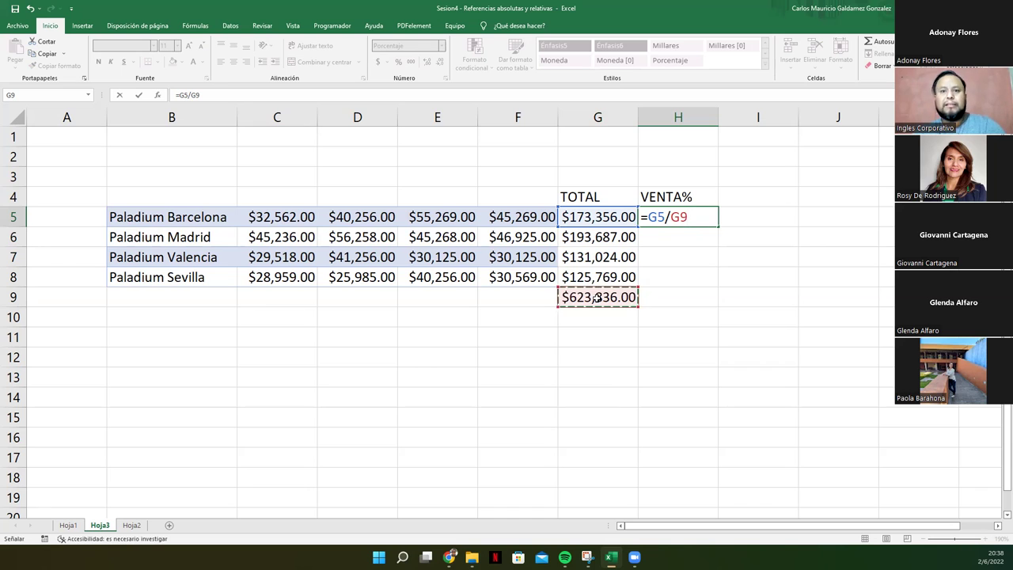
pyautogui.press('Return')
pyautogui.press('Up')
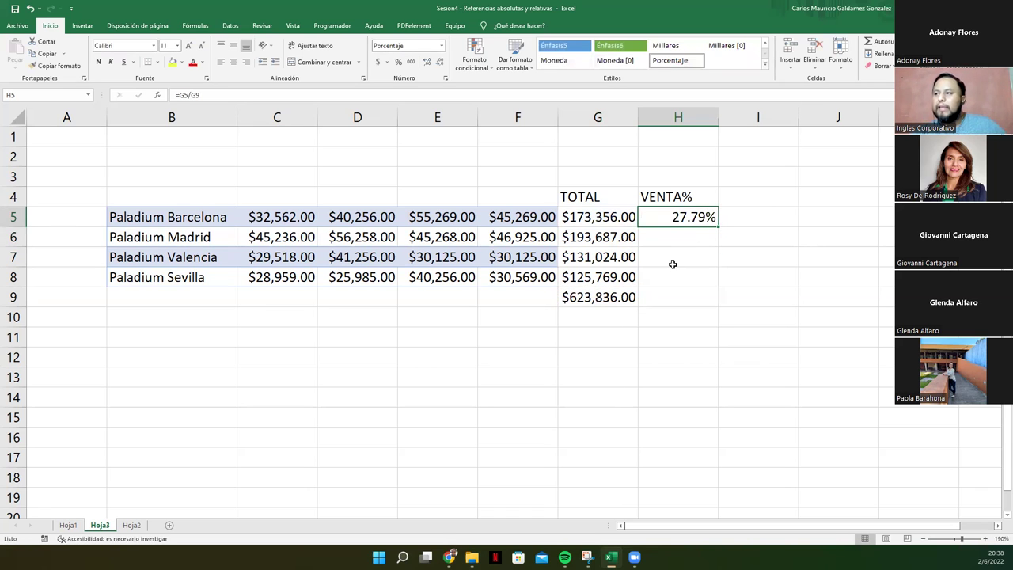
# Step: Format H5 as a percentage with two decimals
pyautogui.click(441, 45)
pyautogui.click(427, 60)
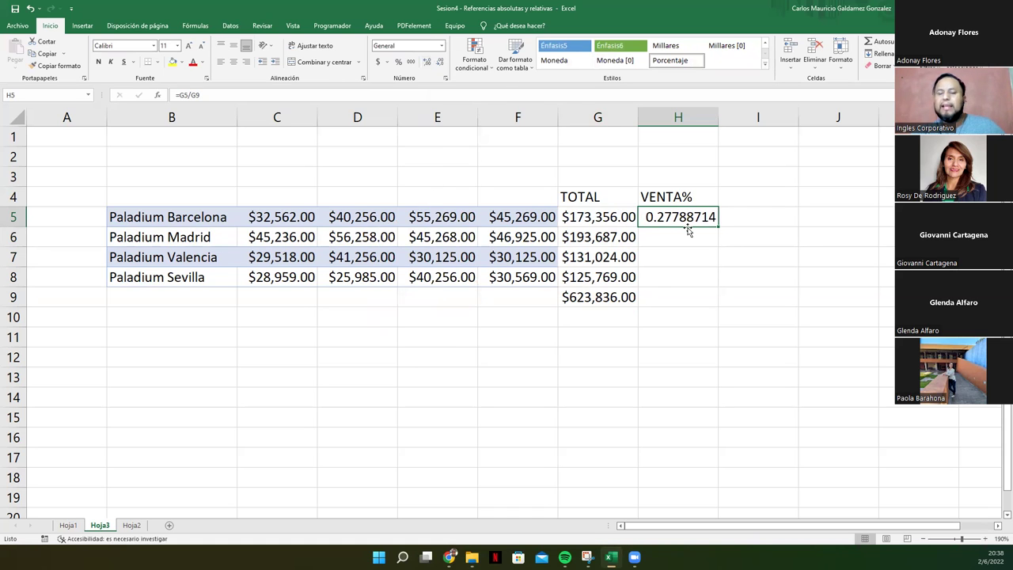
pyautogui.click(377, 61)
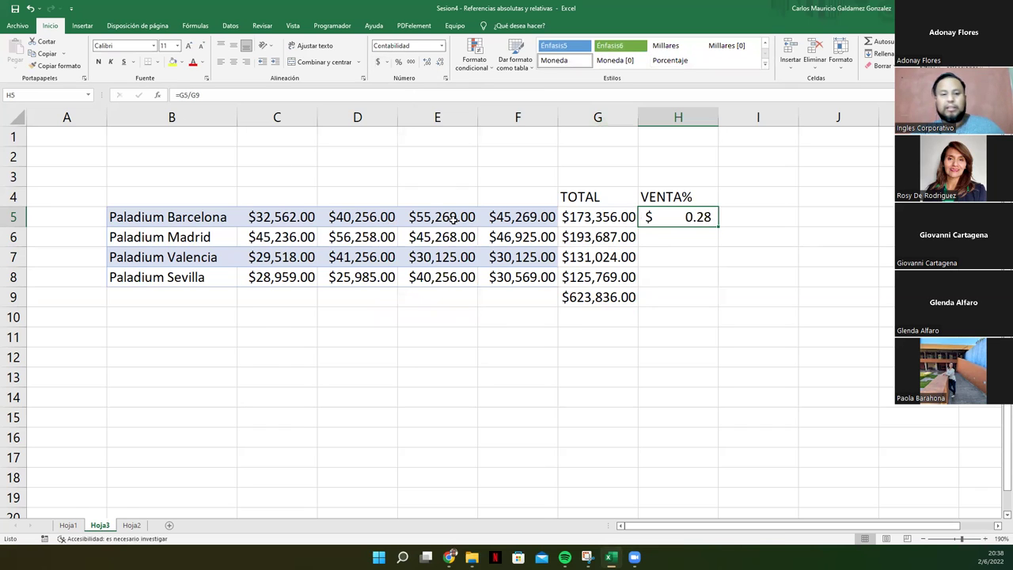
pyautogui.click(397, 66)
pyautogui.click(427, 63)
pyautogui.click(427, 64)
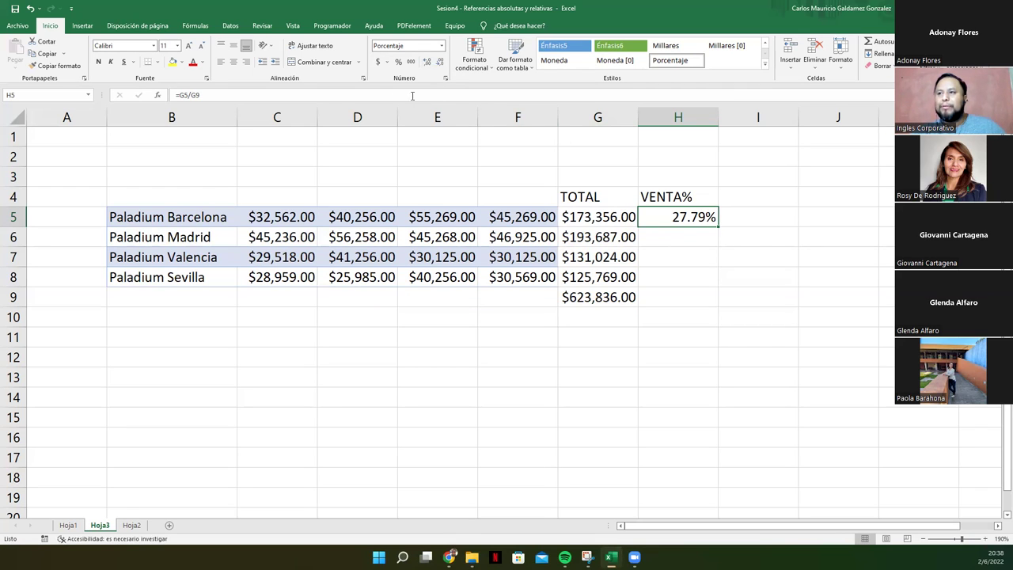
# Step: Make G9 absolute in H5, fill down to H8, and confirm H5:H8 sum to 100.00%
pyautogui.click(202, 95)
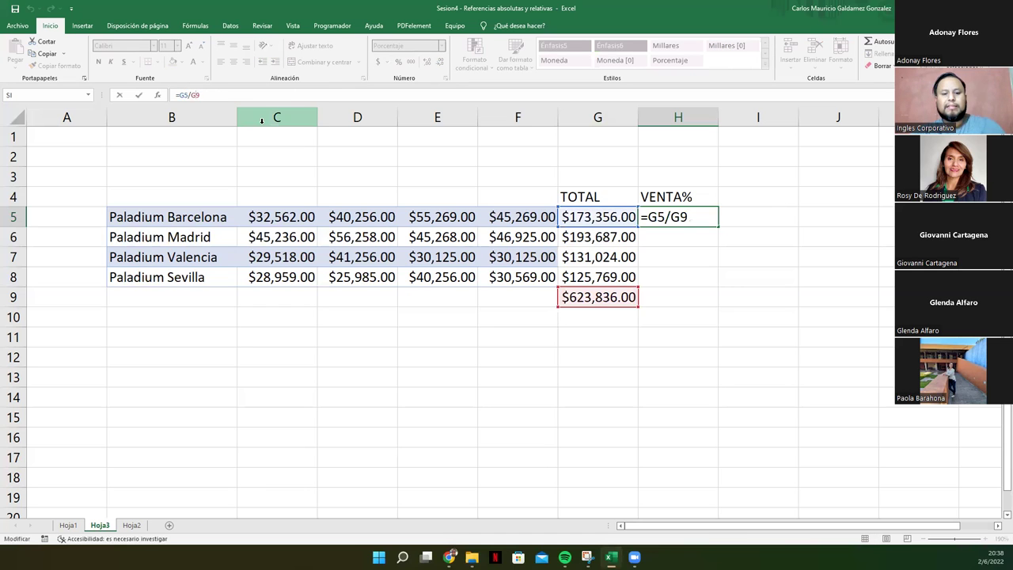
pyautogui.press('F4')
pyautogui.press('Return')
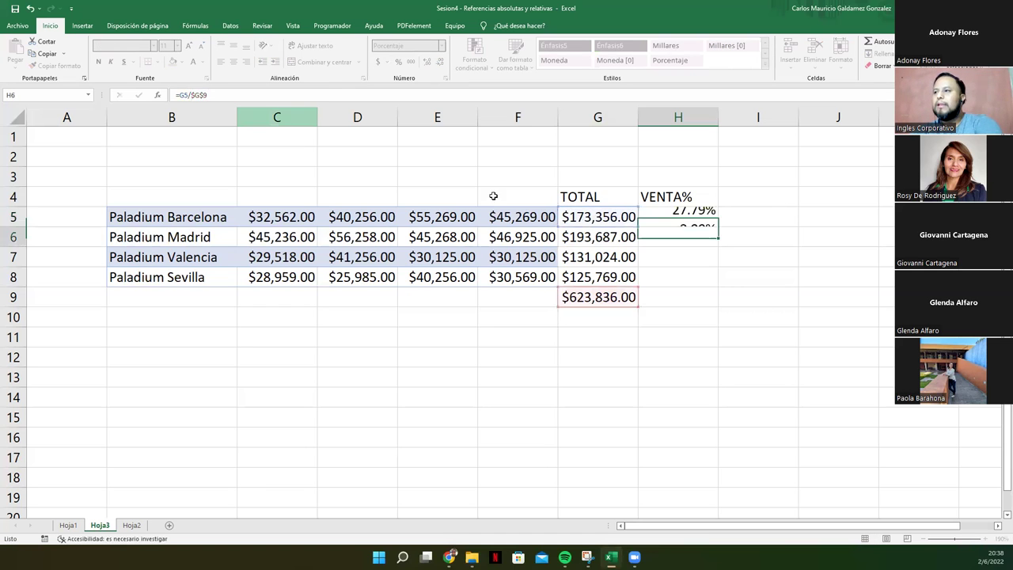
pyautogui.click(704, 220)
pyautogui.moveTo(718, 228); pyautogui.dragTo(705, 280)
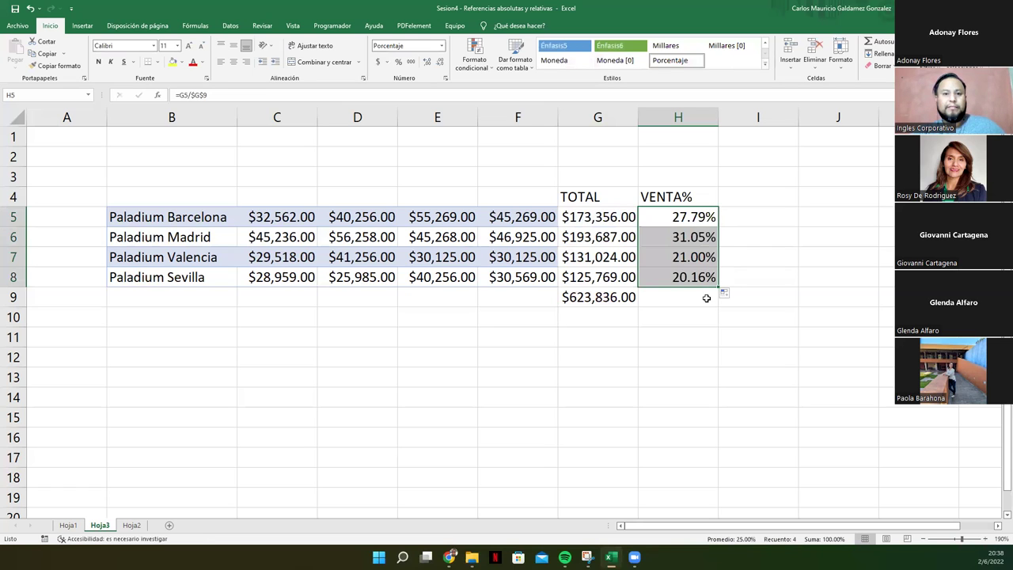
pyautogui.click(677, 215)
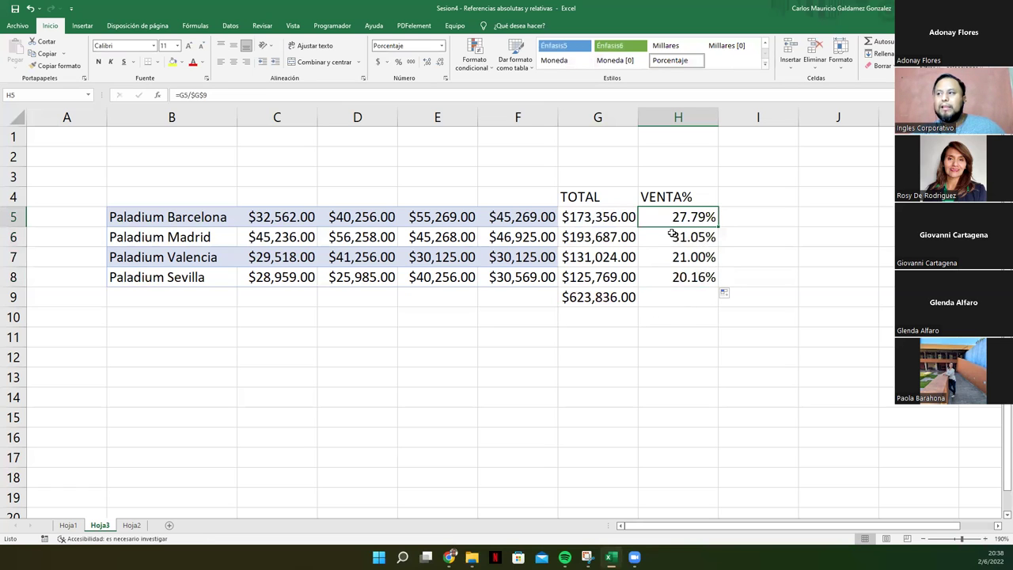
pyautogui.moveTo(673, 278); pyautogui.dragTo(671, 223)
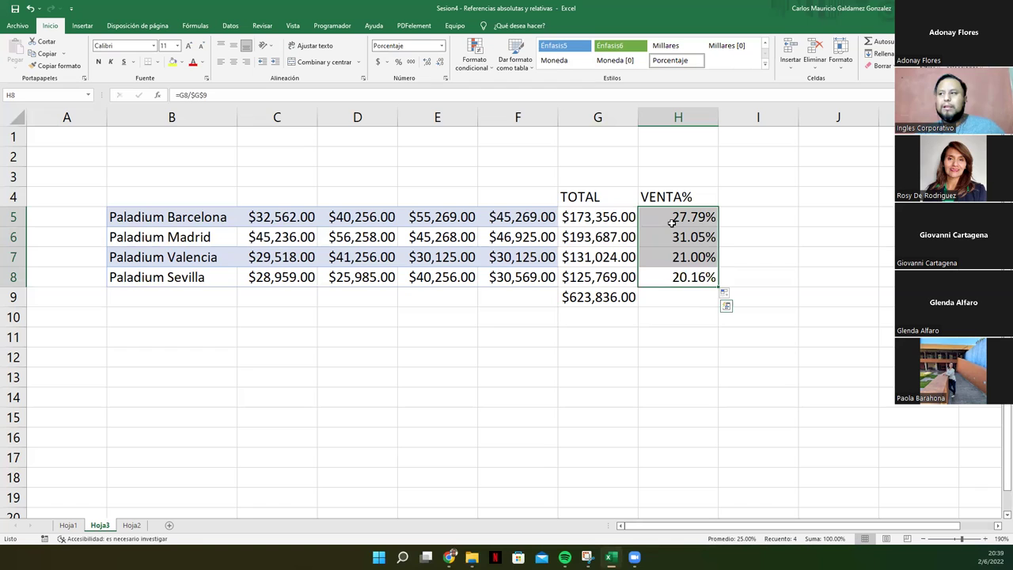
# Step: Review the G9 grand total and the VENTA% formulas for Madrid, Valencia and Sevilla
pyautogui.click(608, 297)
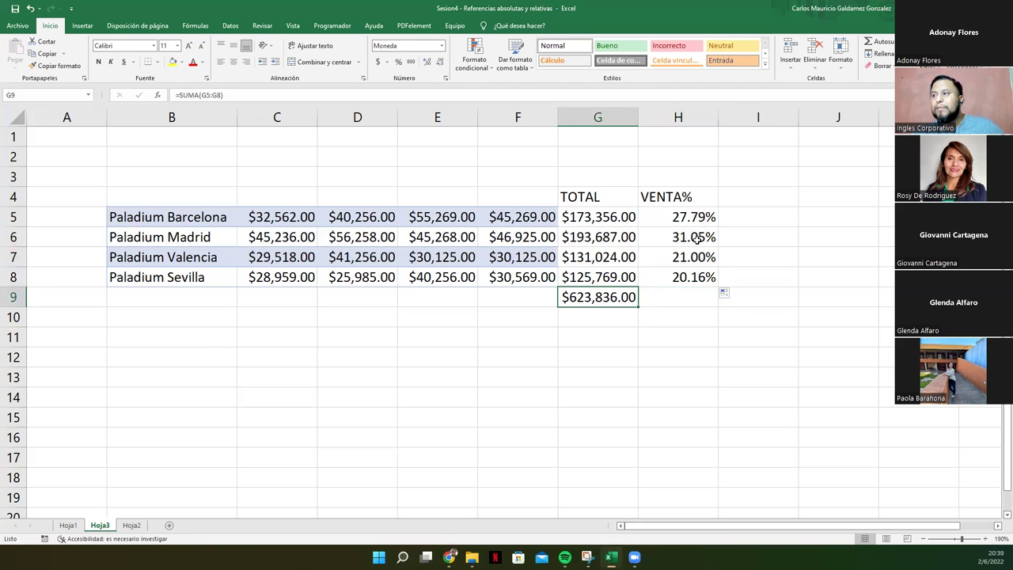
pyautogui.click(694, 238)
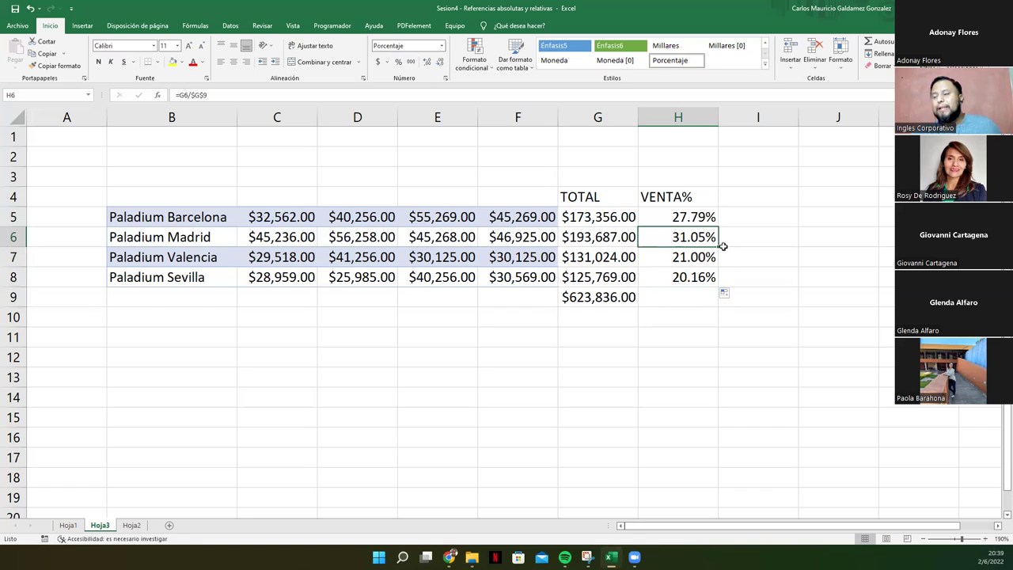
pyautogui.click(679, 259)
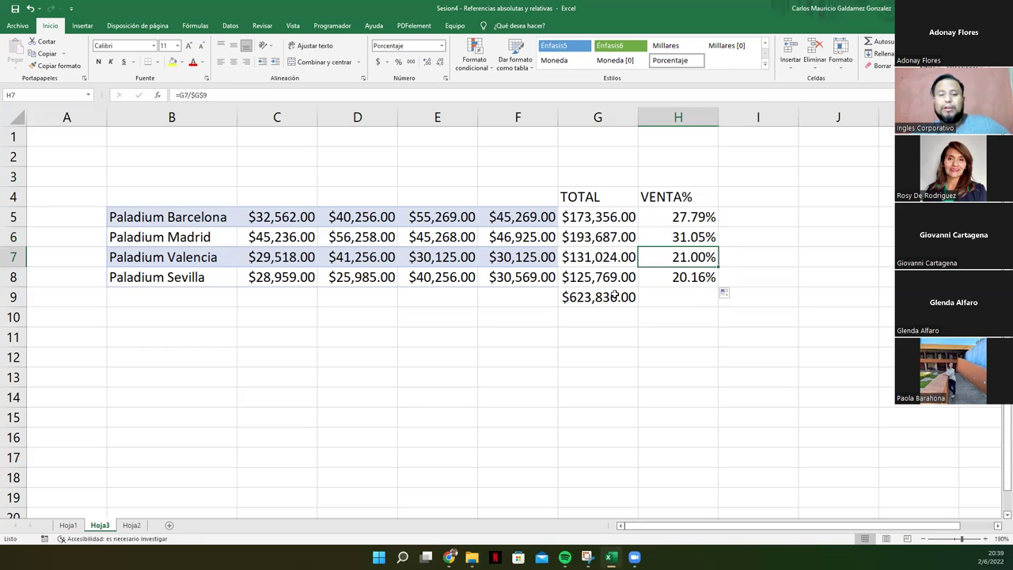
pyautogui.click(679, 279)
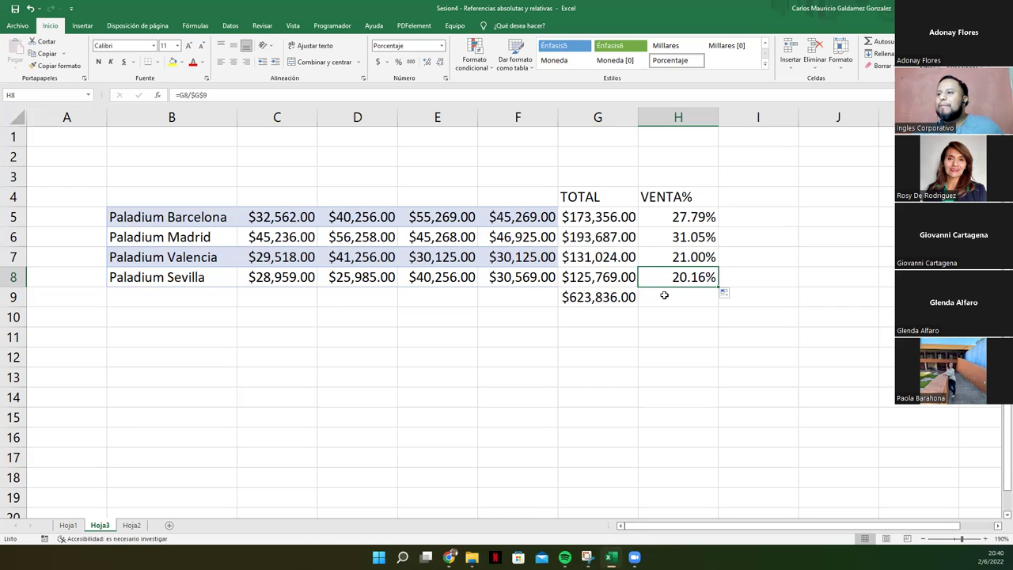
# Step: Delete the TOTAL and VENTA% block G4:H9, then view the finished table on Hoja1
pyautogui.moveTo(579, 196); pyautogui.dragTo(658, 304)
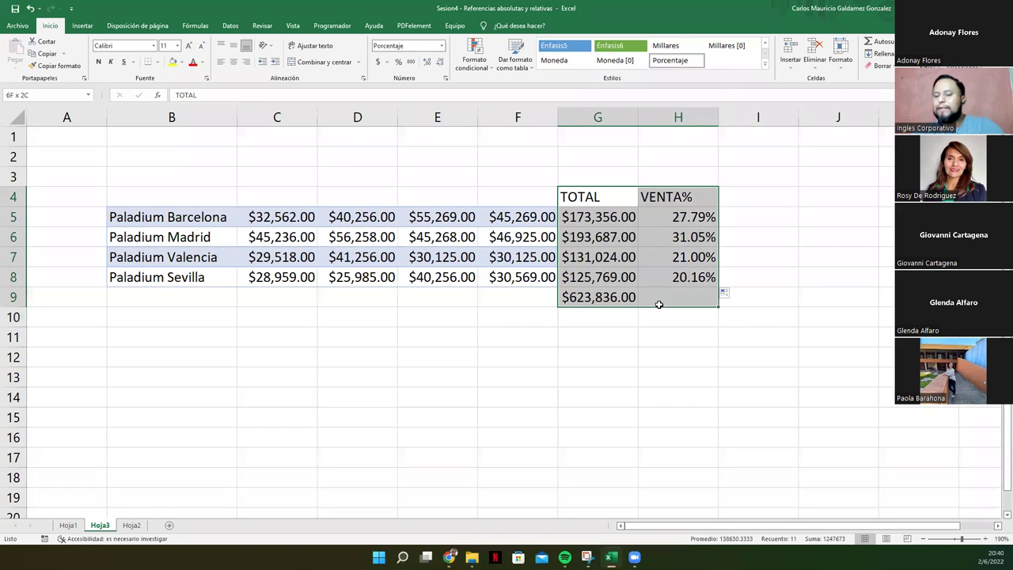
pyautogui.press('Delete')
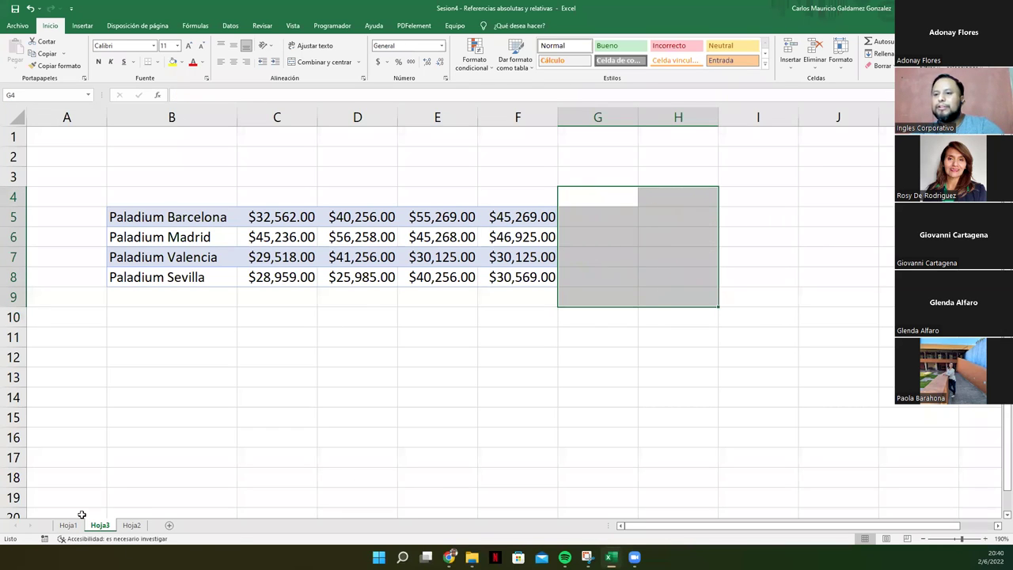
pyautogui.click(68, 525)
# Step: On Hoja3, enter headers HOTEL, T1, T2, T3 and T4 across row 4 starting at B4
pyautogui.click(98, 526)
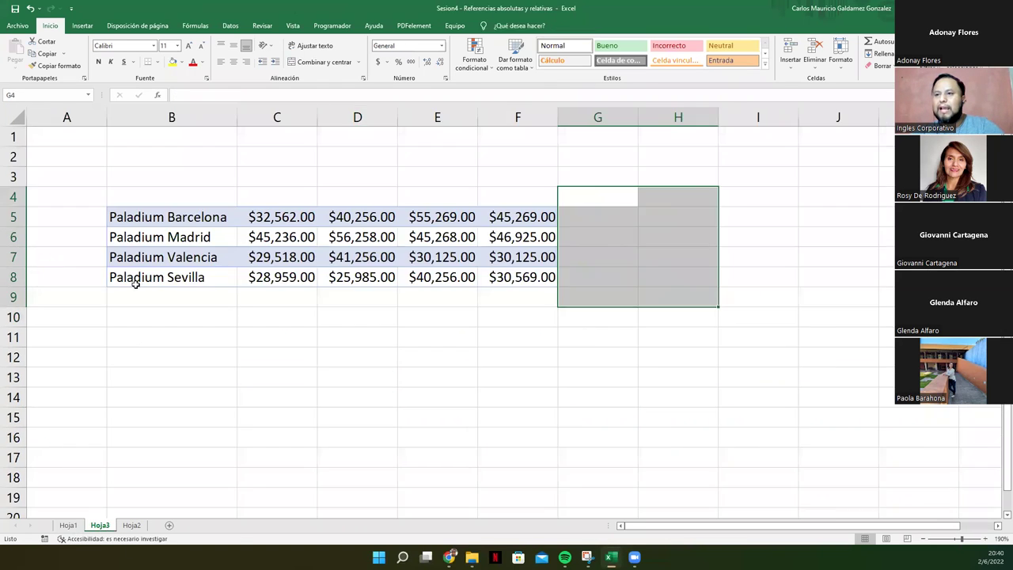
pyautogui.click(169, 202)
pyautogui.write('HOTE')
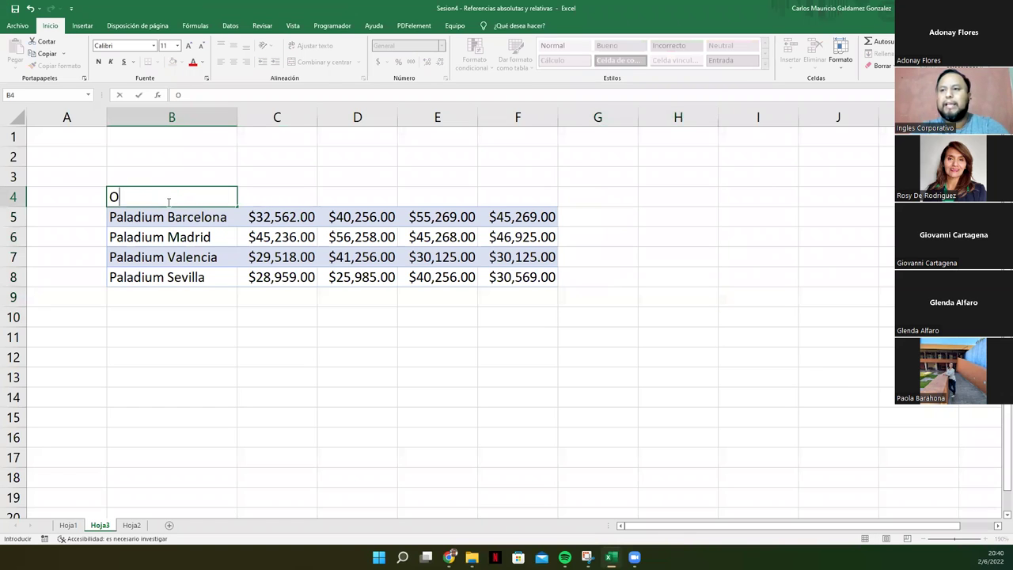
pyautogui.write('L')
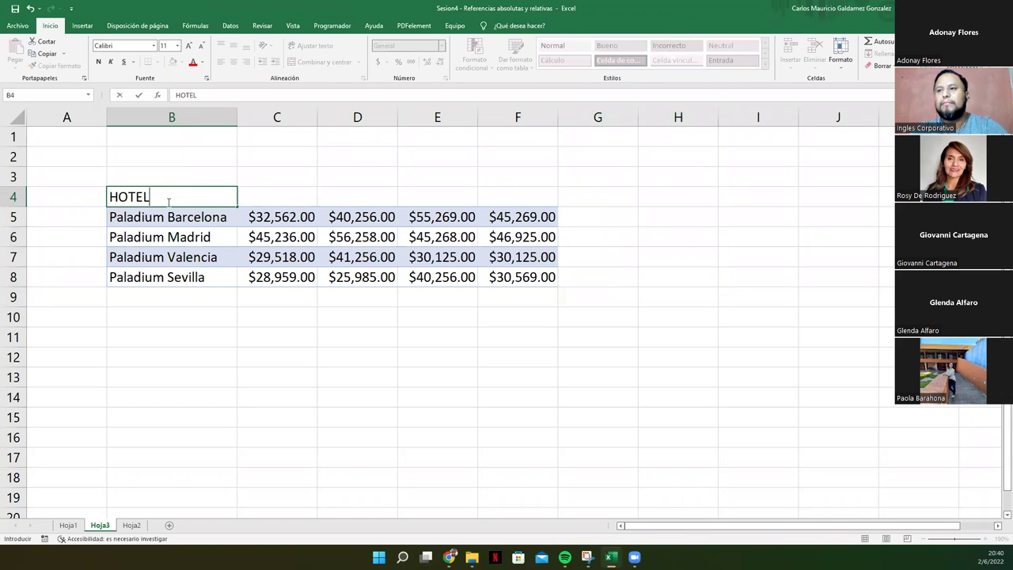
pyautogui.press('Tab')
pyautogui.write('T1')
pyautogui.press('Tab')
pyautogui.write('T2')
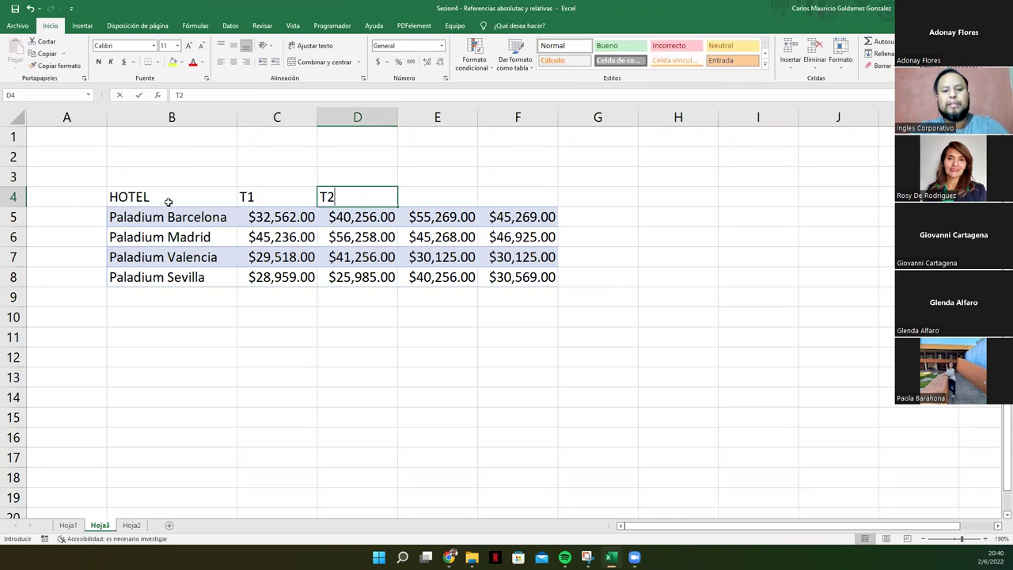
pyautogui.press('Tab')
pyautogui.write('T3')
pyautogui.press('Tab')
pyautogui.write('T4')
pyautogui.press('Tab')
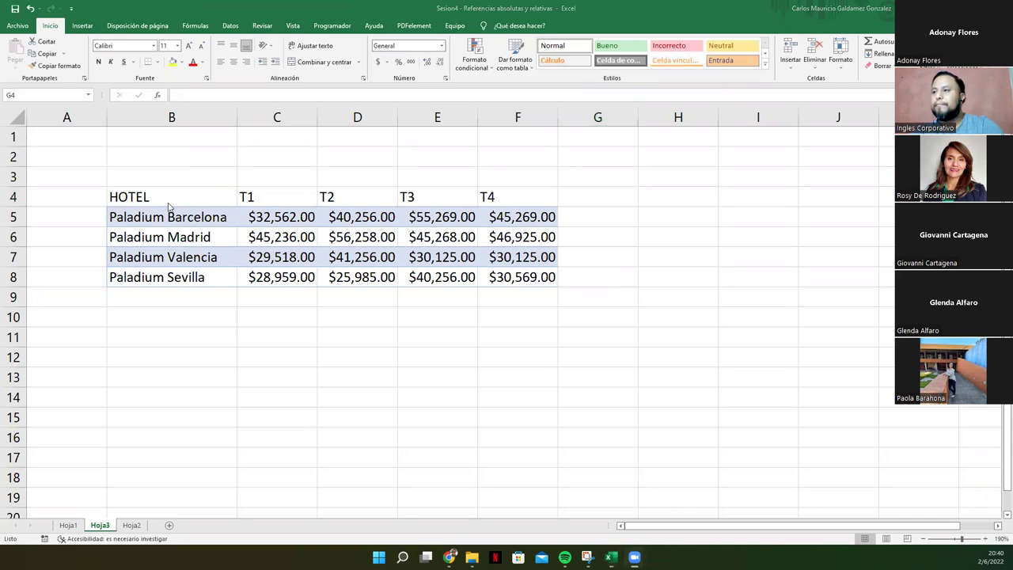
# Step: After comparing with Hoja1, add the TOTAL and VENTAS% headers to finish the row
pyautogui.click(75, 527)
pyautogui.click(95, 526)
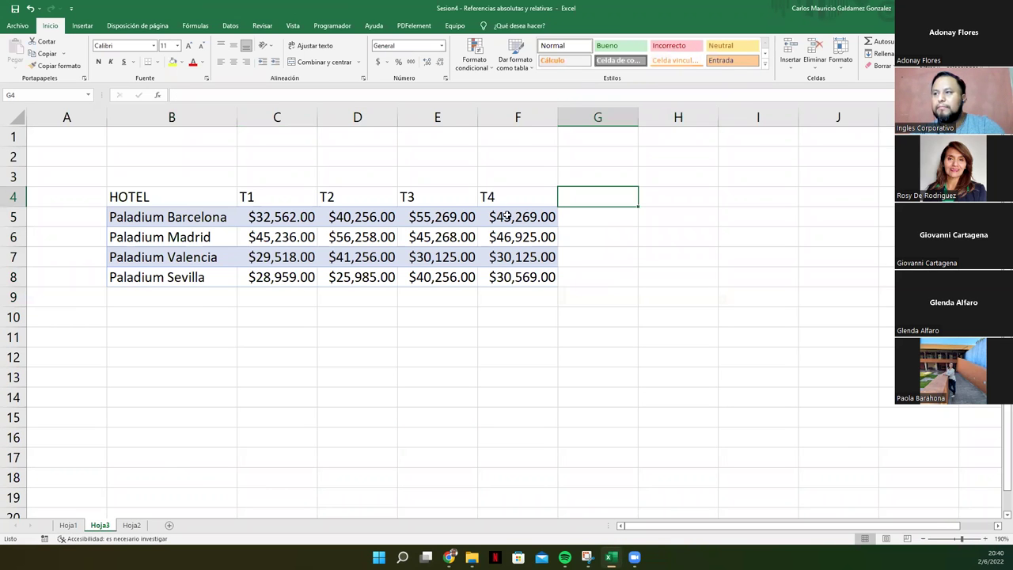
pyautogui.write('TOTAL')
pyautogui.press('Tab')
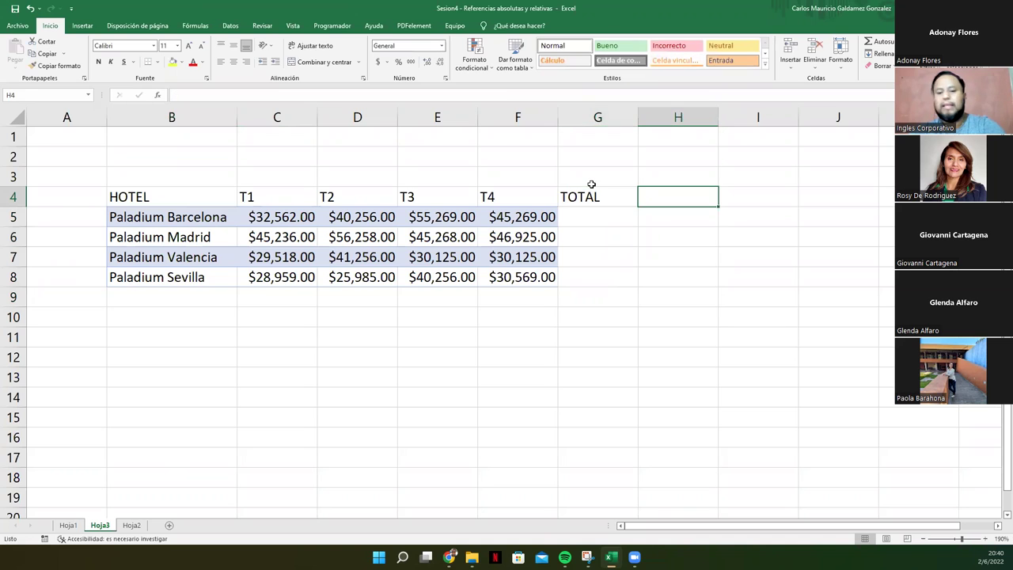
pyautogui.write('VENTAS%')
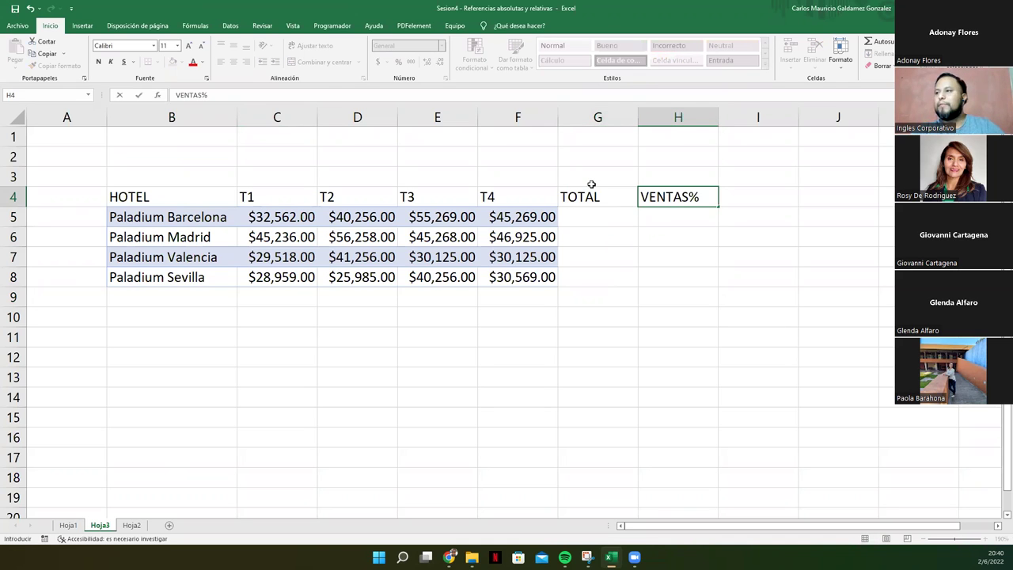
pyautogui.press('Return')
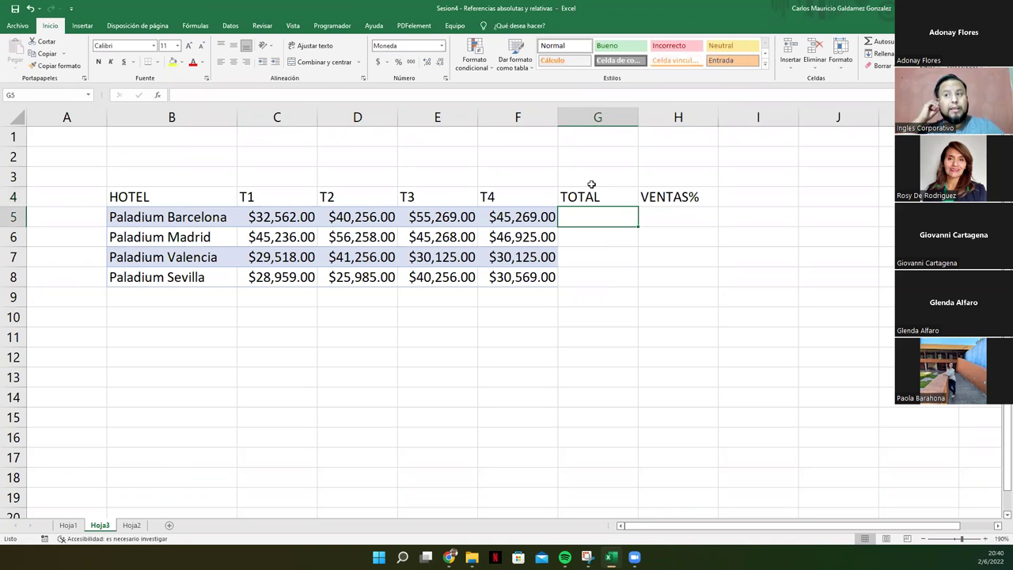
# Step: Apply the Normal cell style to the B4:H8 sales figures
pyautogui.moveTo(172, 197); pyautogui.dragTo(656, 249)
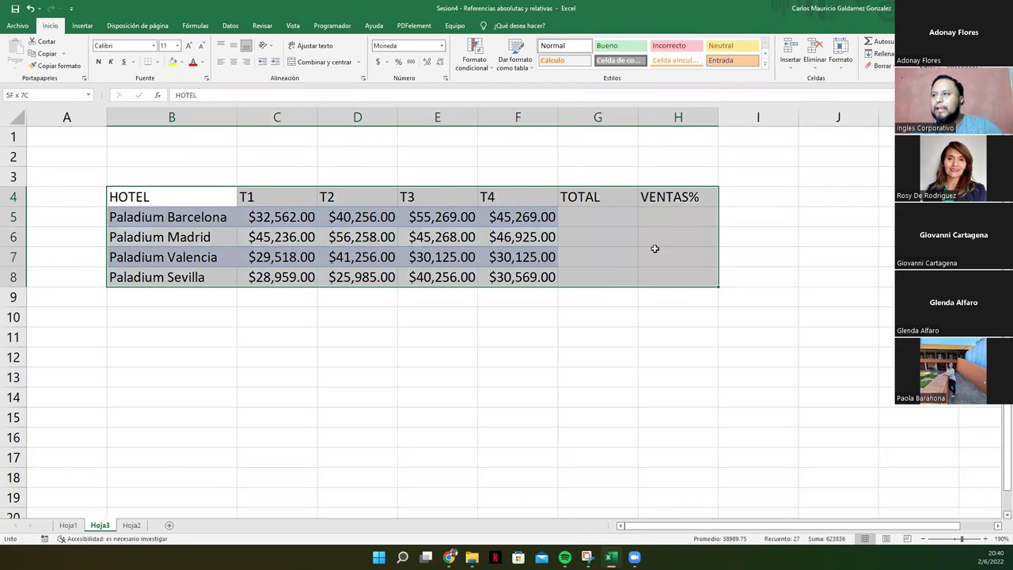
pyautogui.click(574, 49)
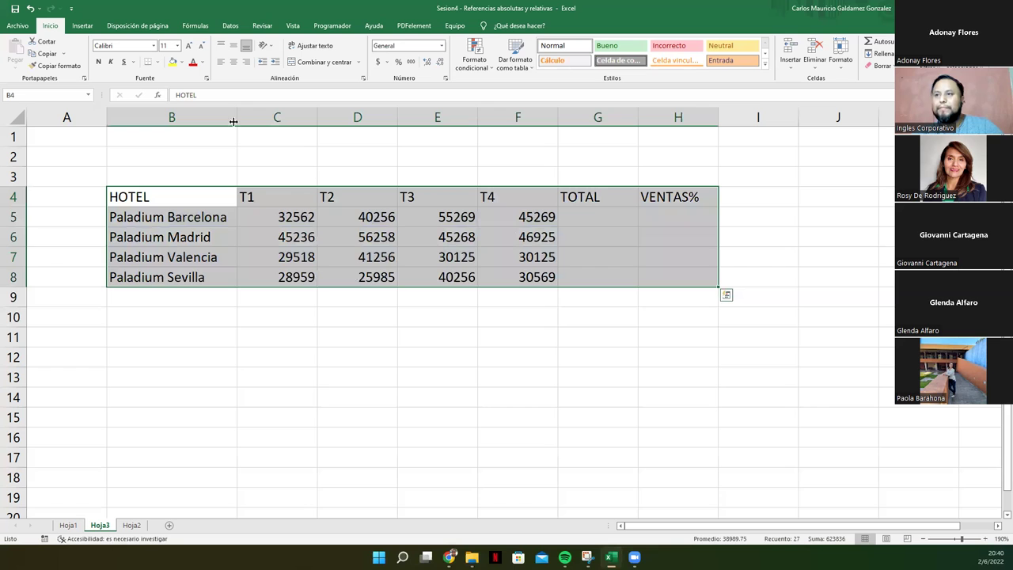
pyautogui.click(294, 220)
# Step: Convert B4:H8 into a table, keeping 'La tabla tiene encabezados' checked
pyautogui.moveTo(125, 197); pyautogui.dragTo(660, 278)
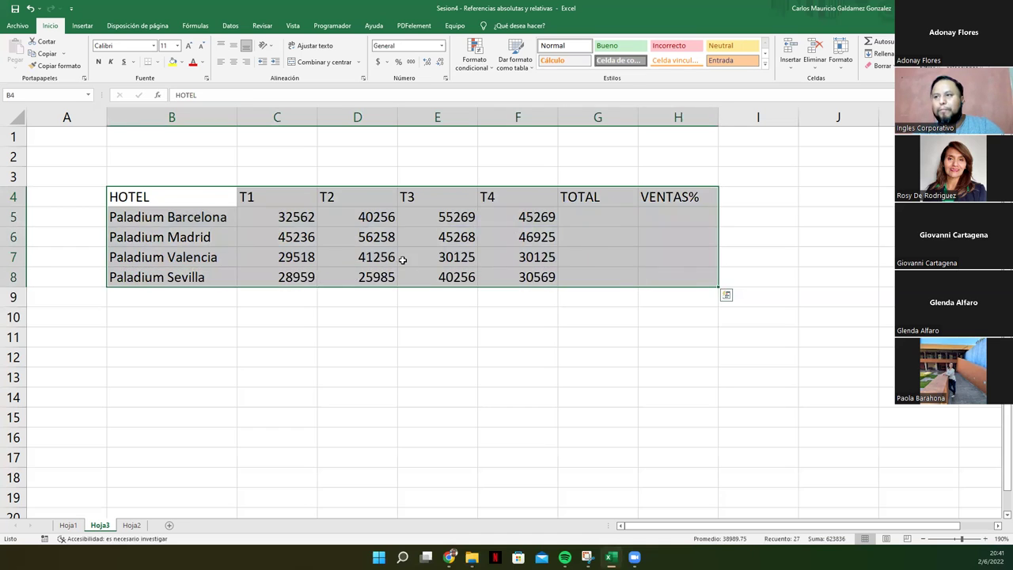
pyautogui.click(401, 258)
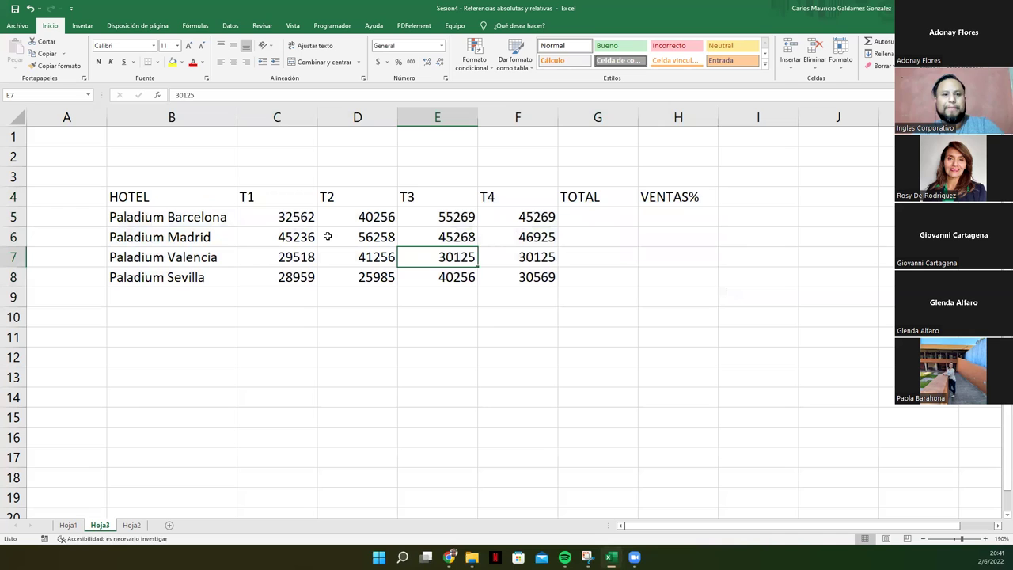
pyautogui.click(90, 26)
pyautogui.click(98, 54)
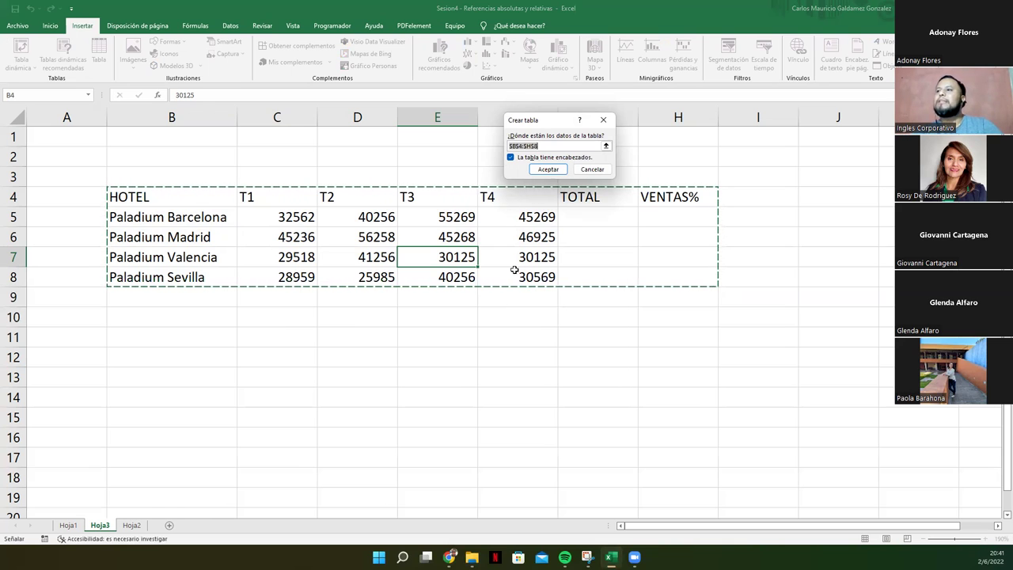
pyautogui.click(524, 160)
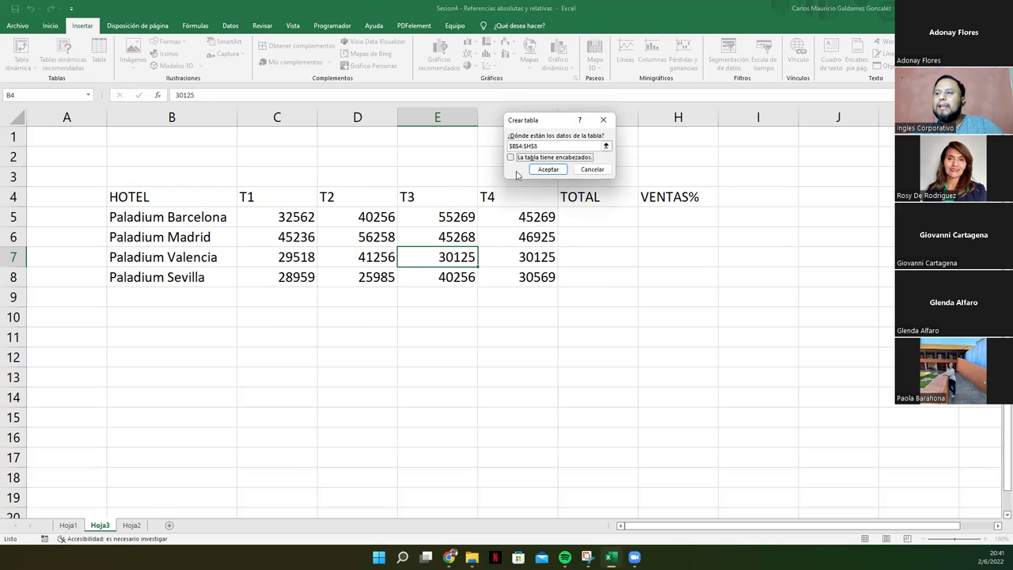
pyautogui.click(531, 159)
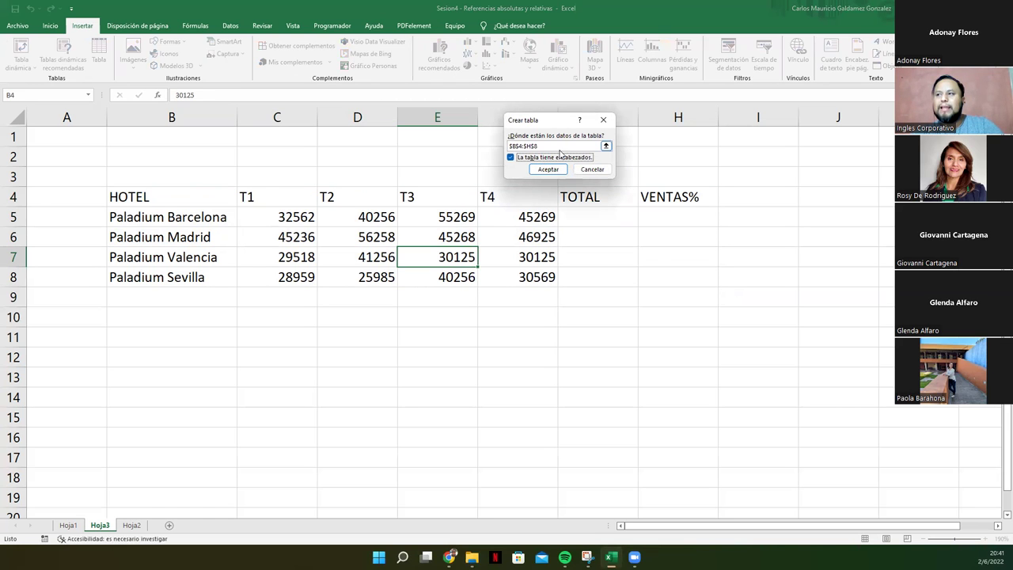
pyautogui.click(548, 169)
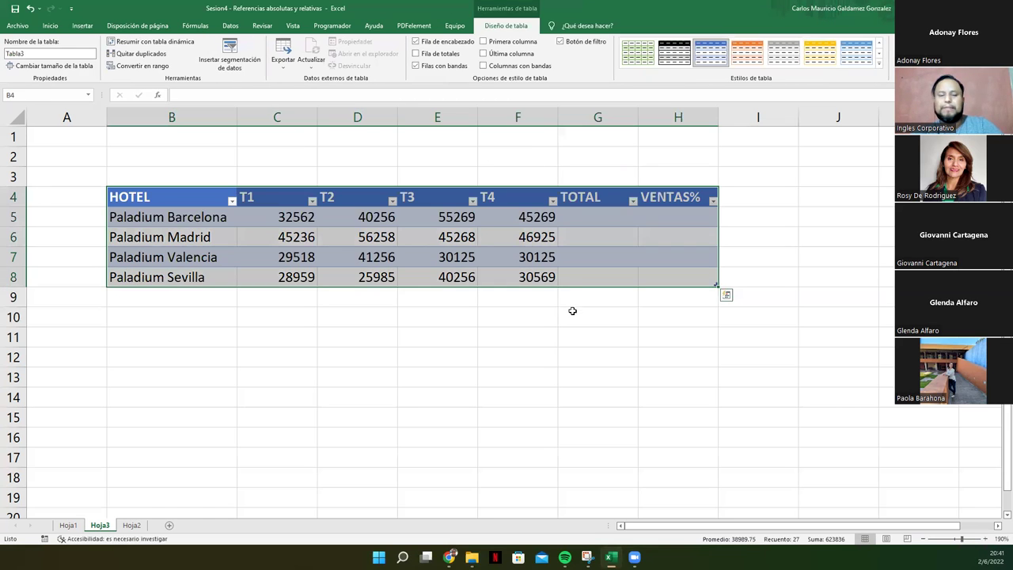
pyautogui.click(232, 200)
pyautogui.click(302, 241)
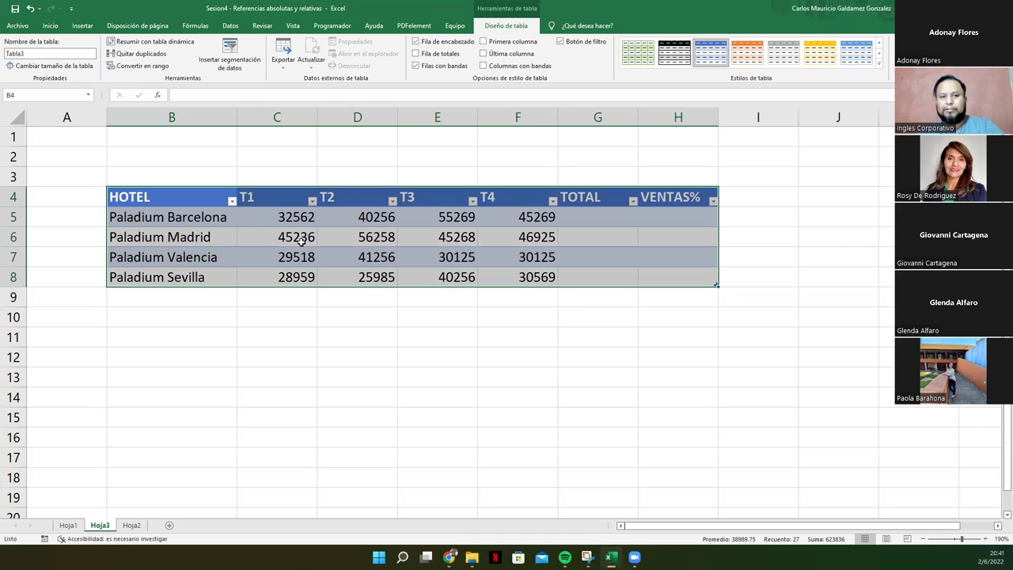
# Step: In Name Manager, check the ranges Tabla2 and Tabla3 refer to, then close it
pyautogui.click(609, 220)
pyautogui.click(187, 201)
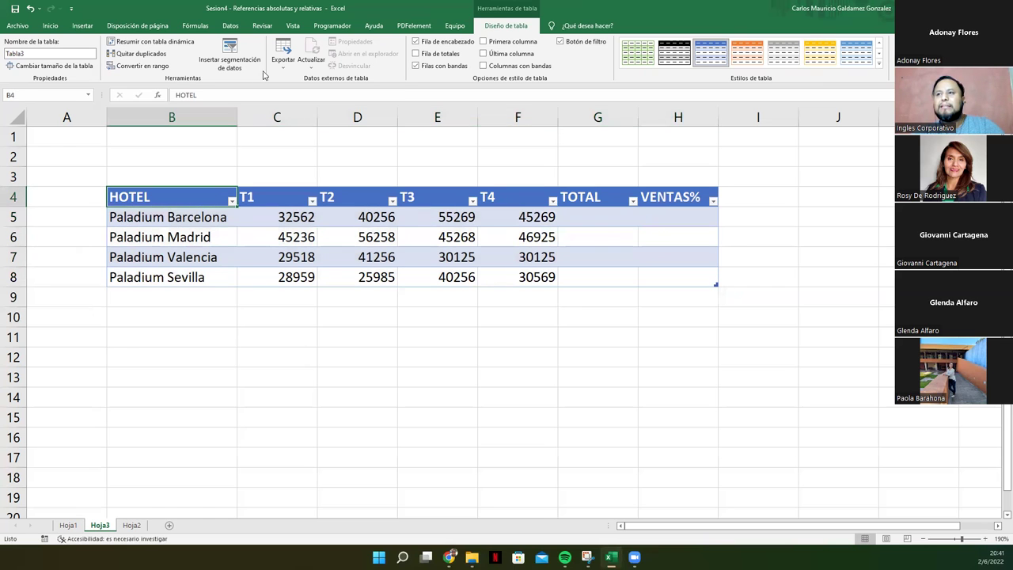
pyautogui.click(238, 30)
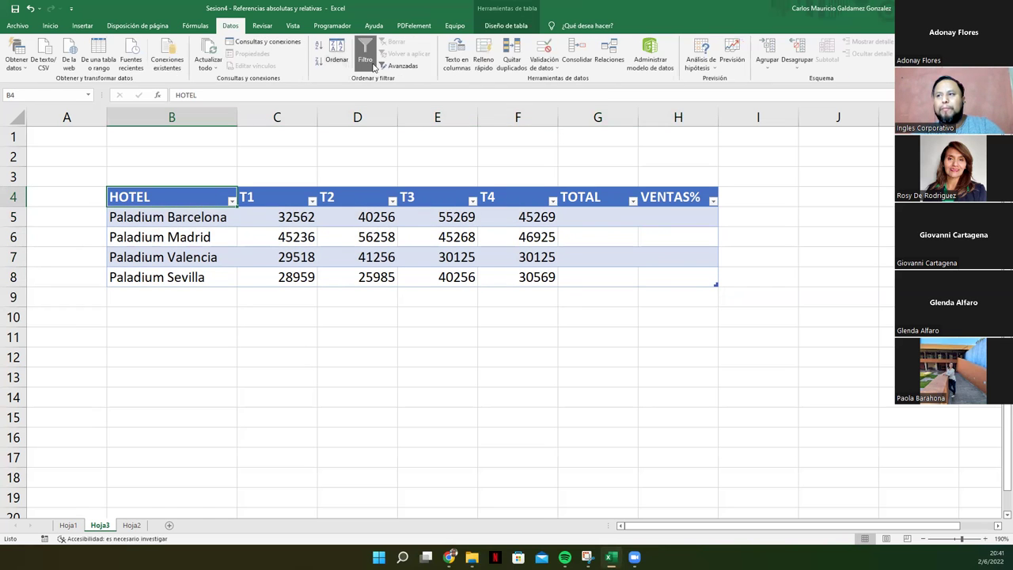
pyautogui.click(262, 25)
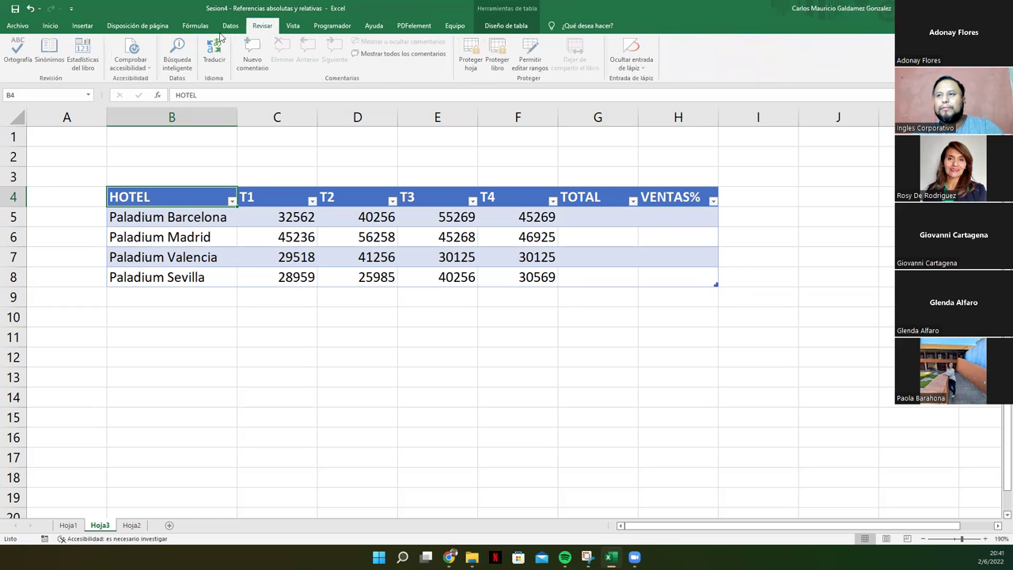
pyautogui.click(194, 25)
pyautogui.click(394, 59)
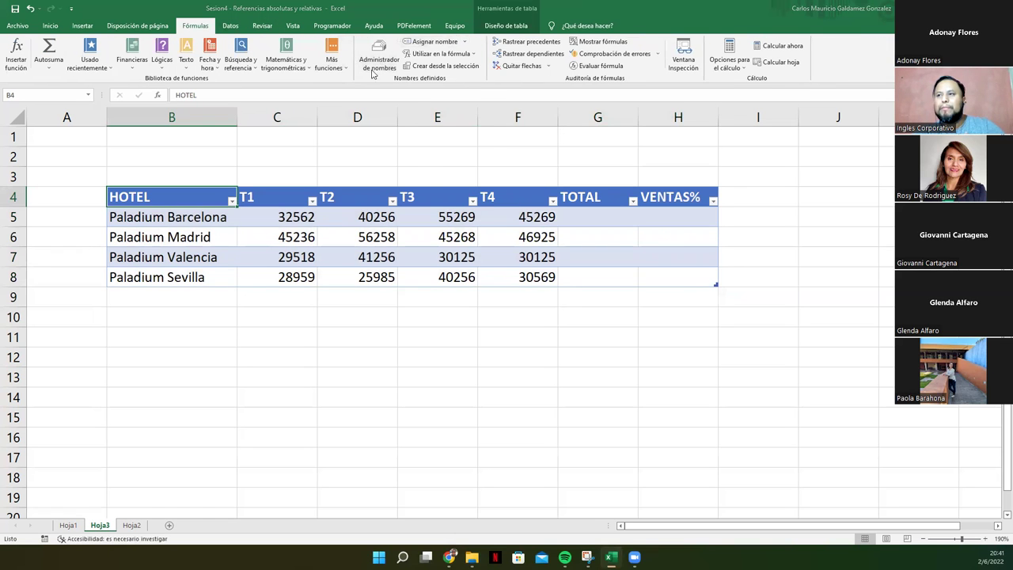
pyautogui.click(439, 165)
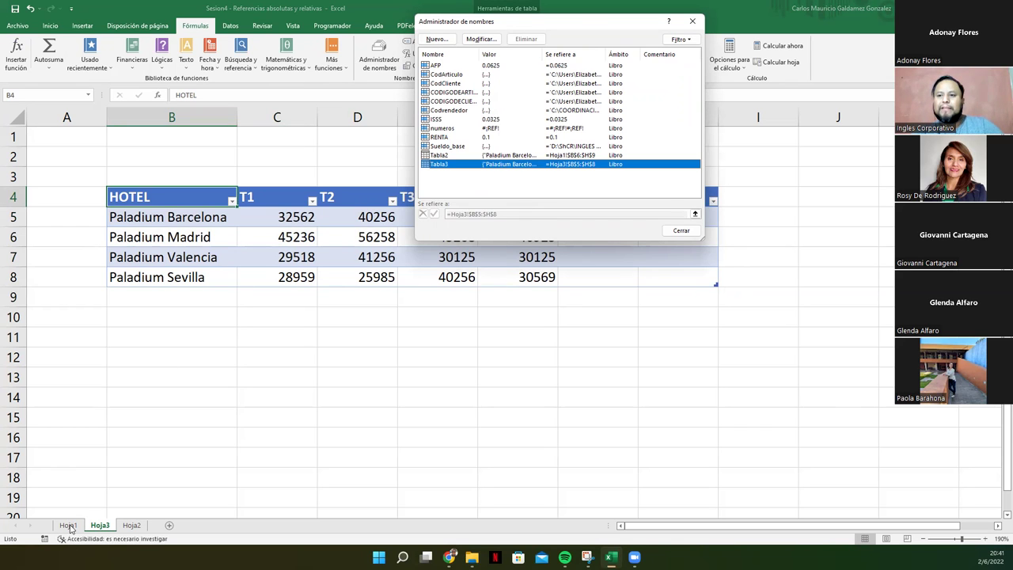
pyautogui.click(438, 156)
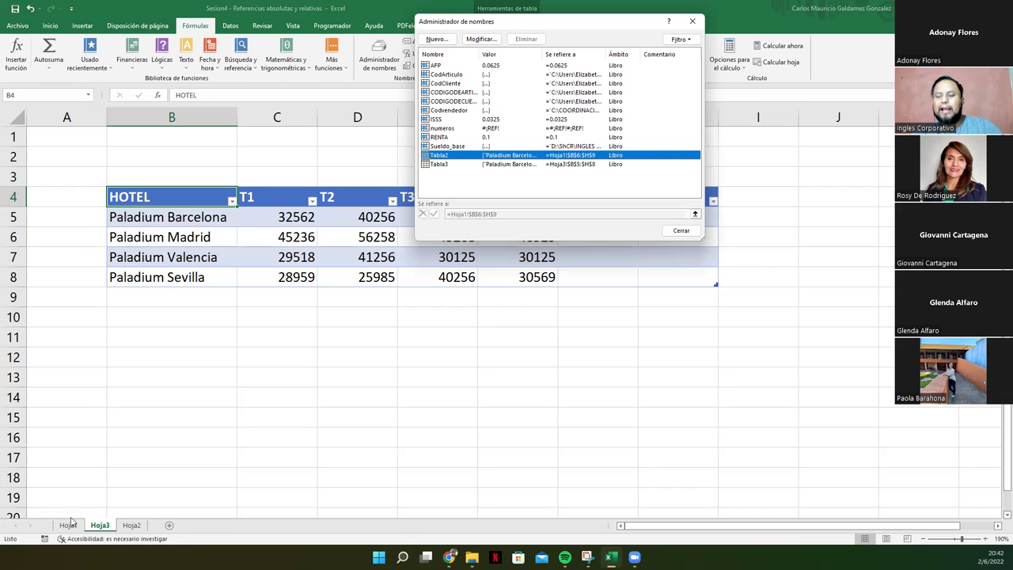
pyautogui.click(450, 164)
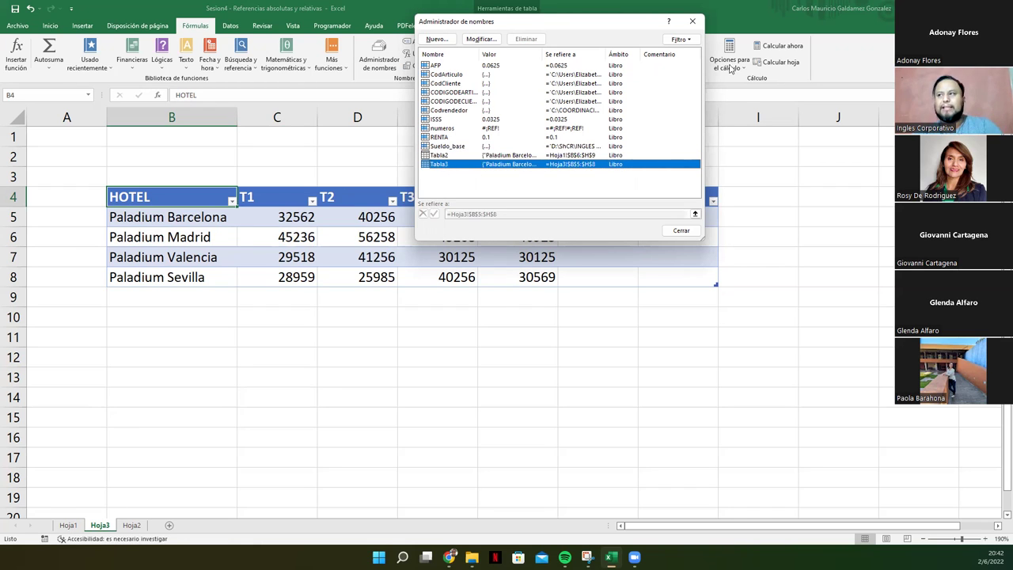
pyautogui.click(692, 21)
pyautogui.click(606, 220)
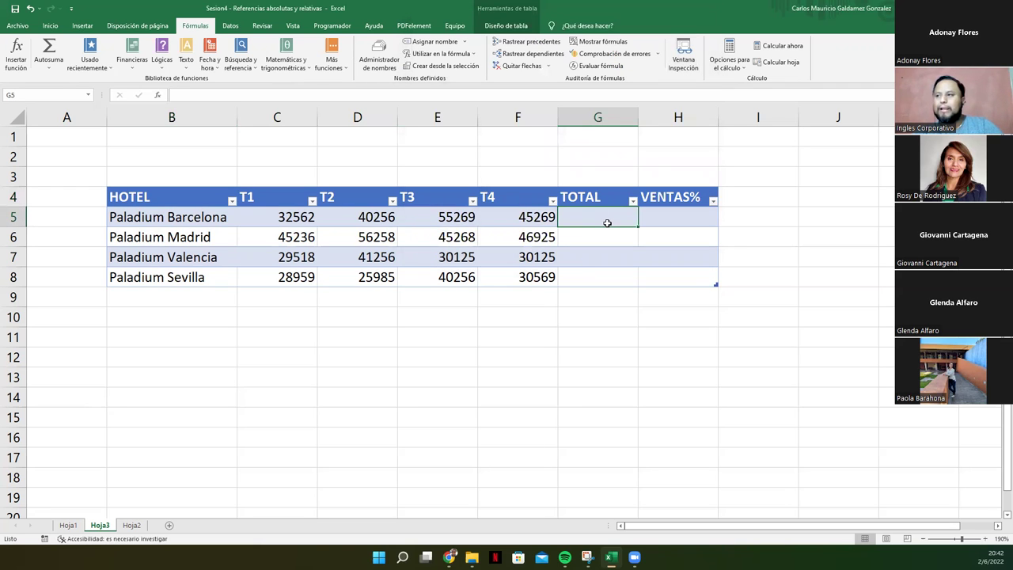
# Step: AutoSum each hotel's four quarters into the TOTAL column G5:G8
pyautogui.moveTo(306, 217); pyautogui.dragTo(512, 212)
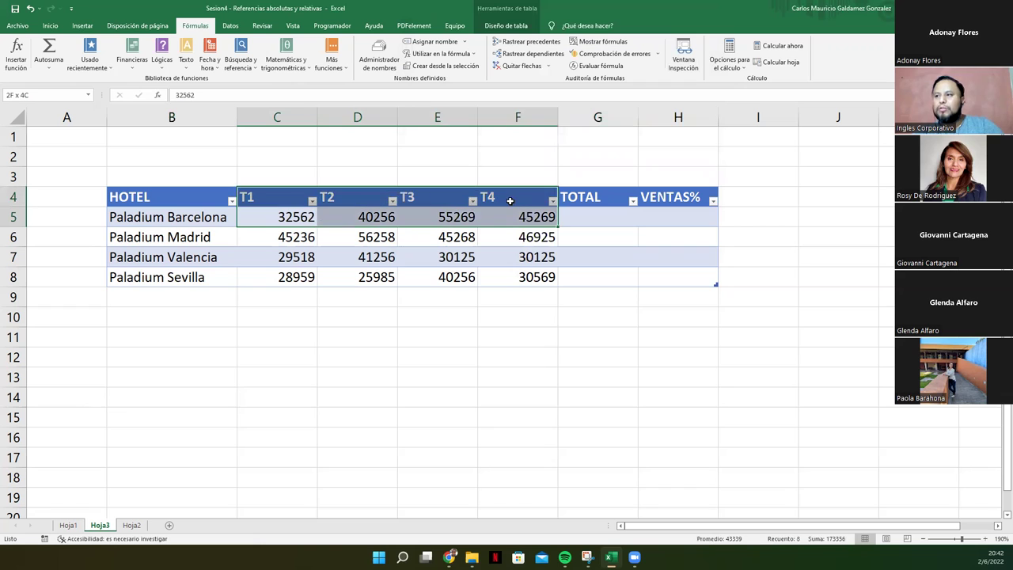
pyautogui.click(49, 49)
pyautogui.click(589, 220)
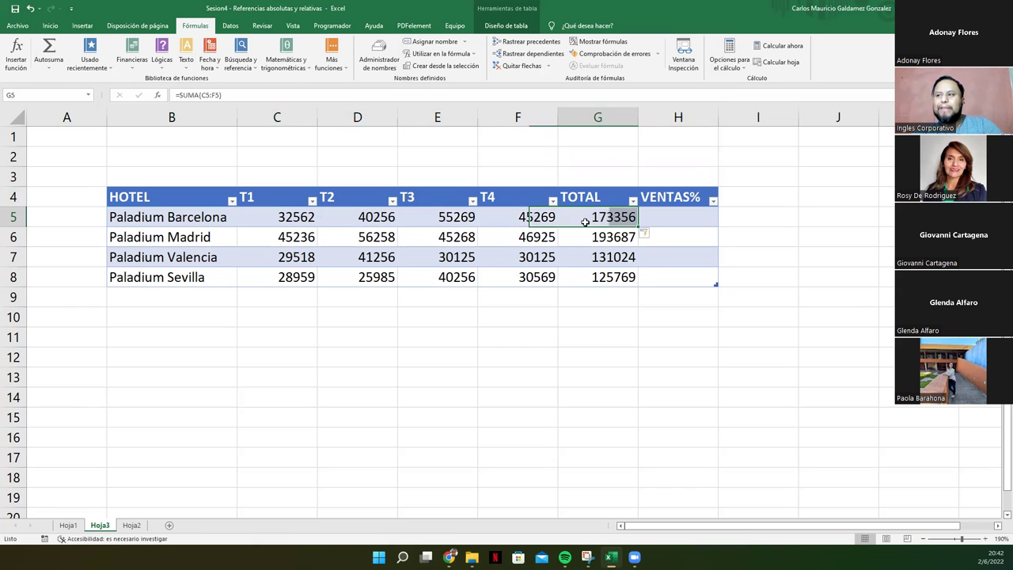
pyautogui.moveTo(584, 215); pyautogui.dragTo(585, 270)
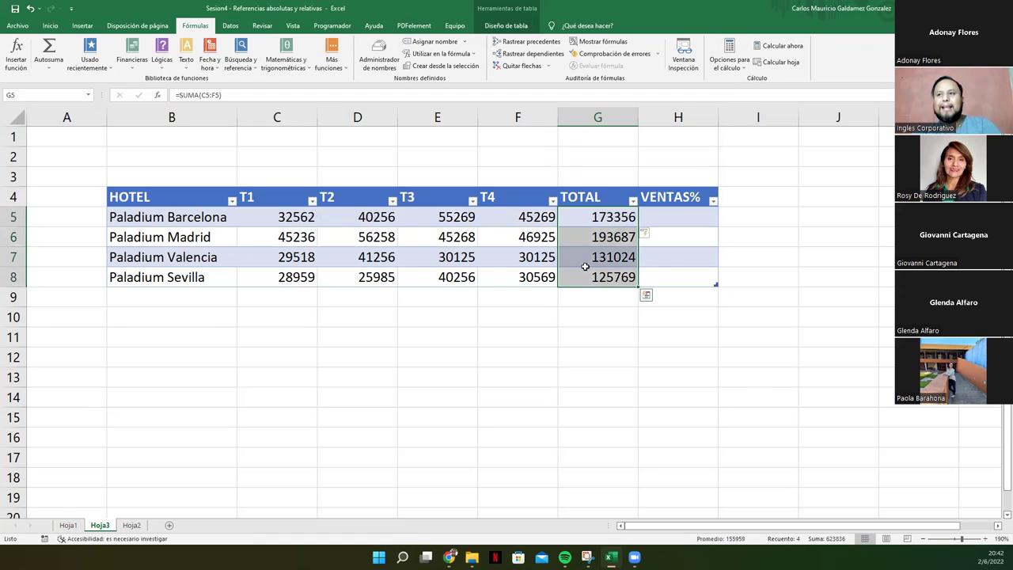
pyautogui.click(596, 239)
pyautogui.click(595, 261)
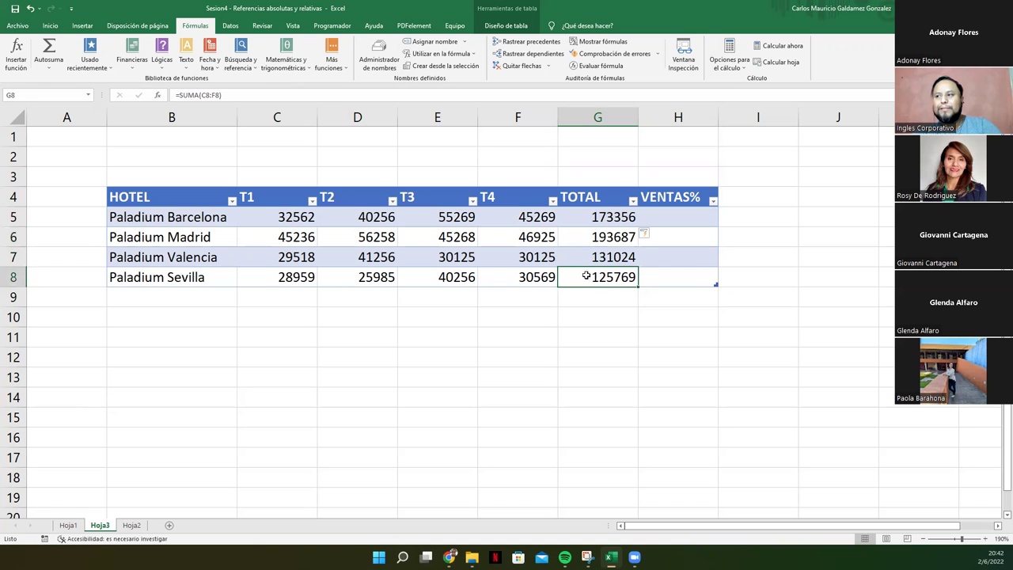
# Step: Format the sales figures C5:H8 as Contabilidad (accounting) currency
pyautogui.moveTo(287, 219); pyautogui.dragTo(678, 278)
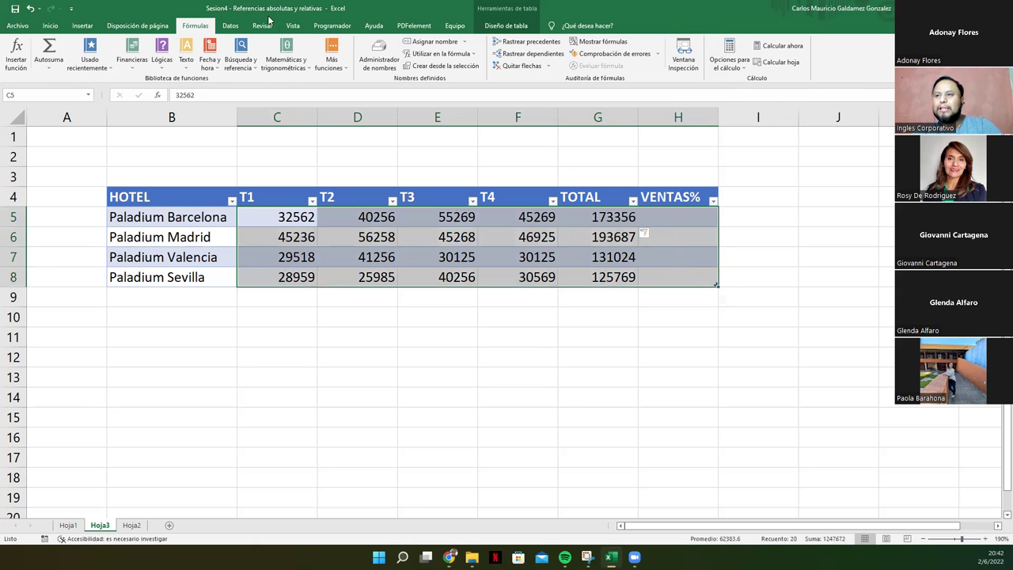
pyautogui.click(49, 25)
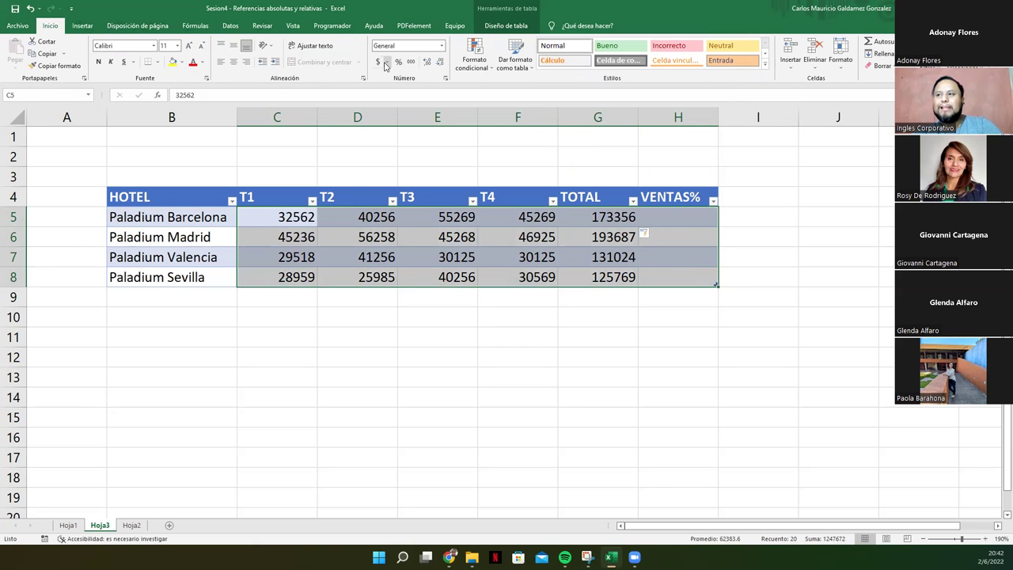
pyautogui.click(379, 62)
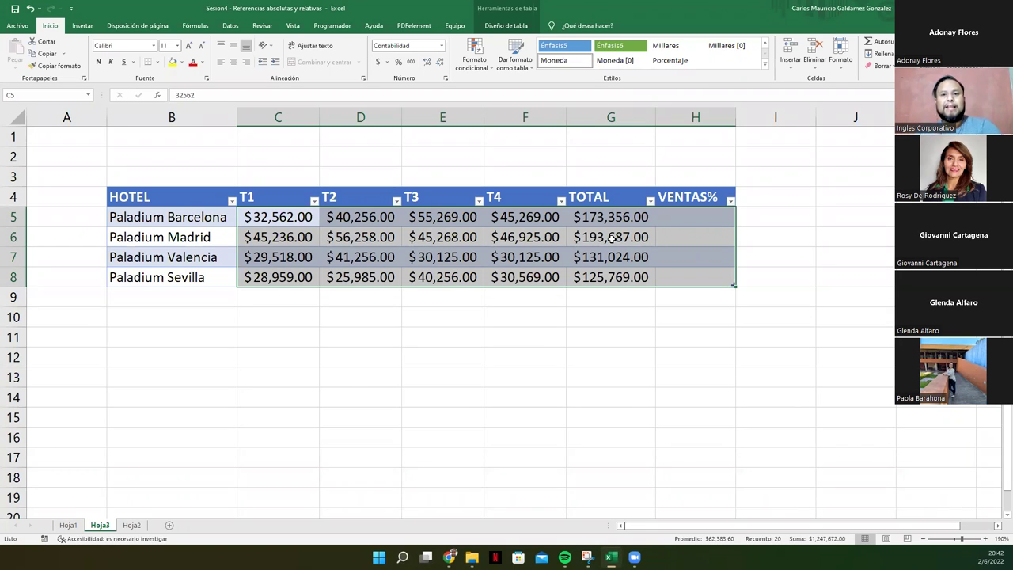
pyautogui.click(697, 219)
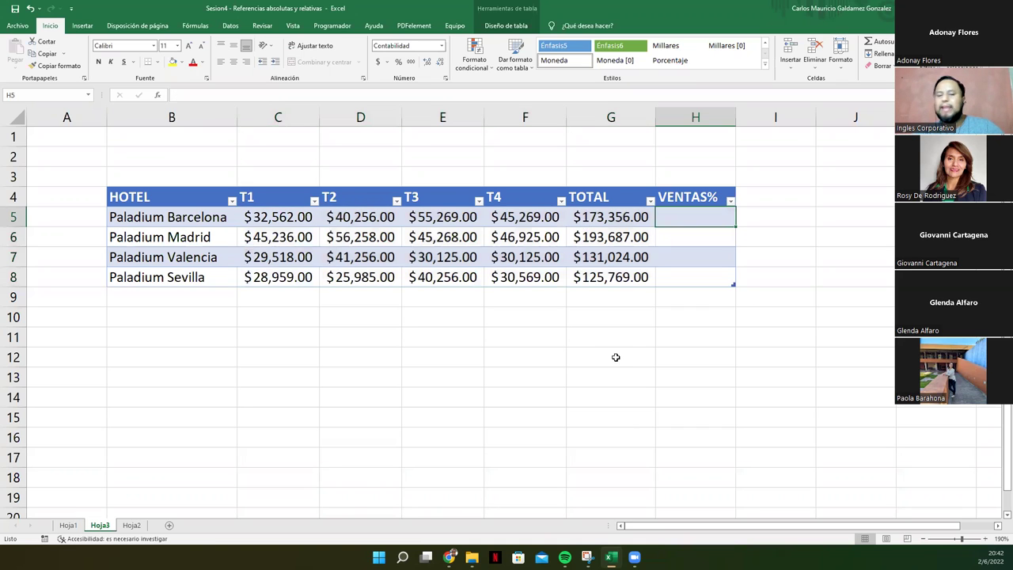
pyautogui.click(595, 294)
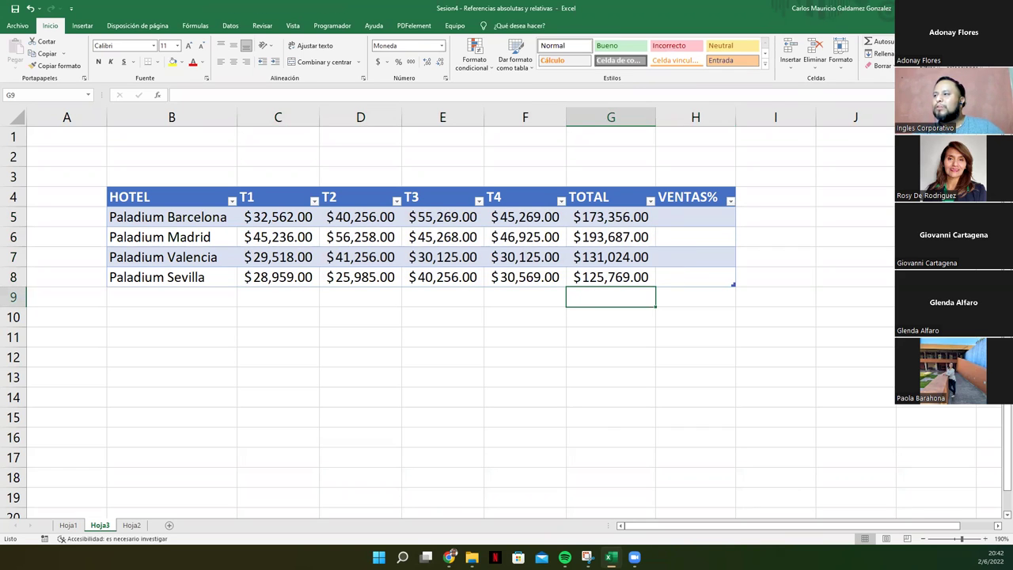
# Step: Enter =SUBTOTALES(9;Tabla3[TOTAL]) in G9 for a $623,836.00 grand total
pyautogui.write('=')
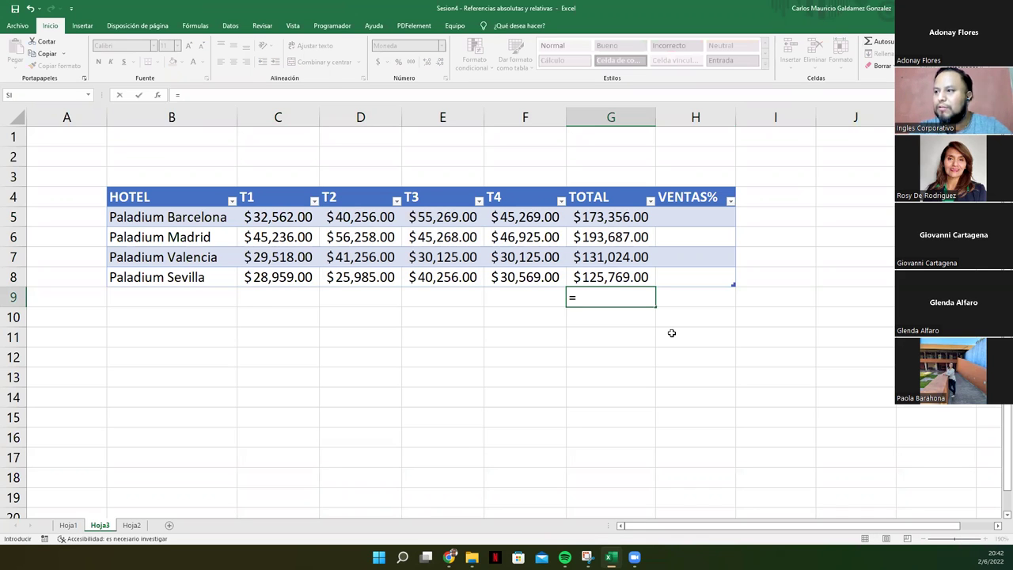
pyautogui.write('subt')
pyautogui.press('Tab')
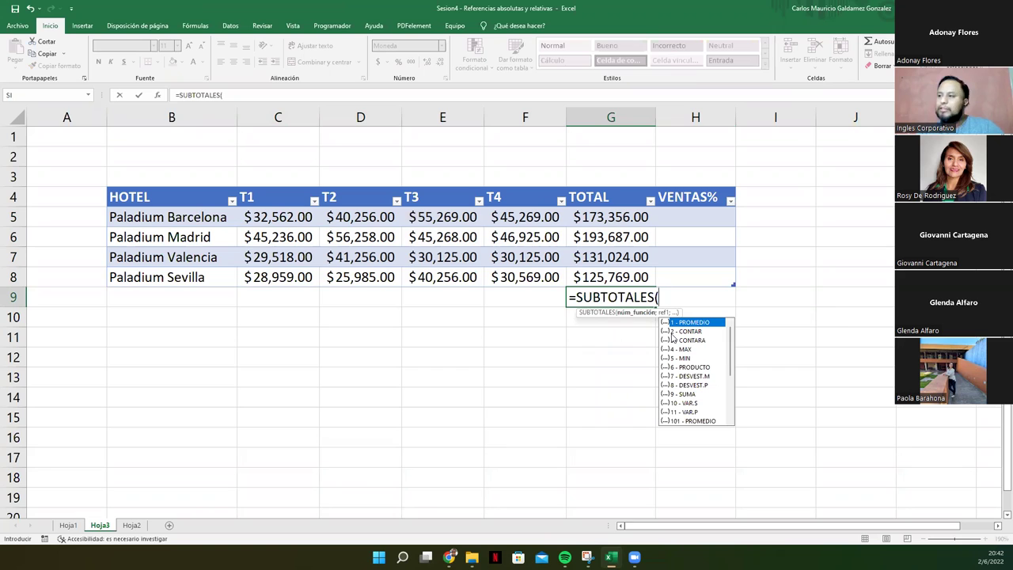
pyautogui.press('Down')
pyautogui.press('Down')
pyautogui.press('Down')
pyautogui.press('Down')
pyautogui.press('Down')
pyautogui.press('Down')
pyautogui.press('Down')
pyautogui.press('Down')
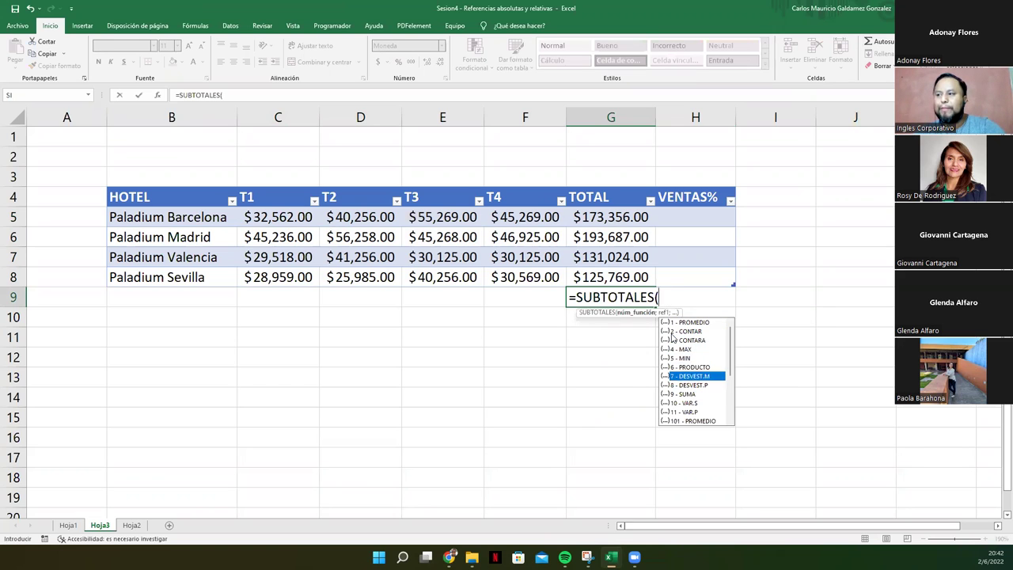
pyautogui.press('Tab')
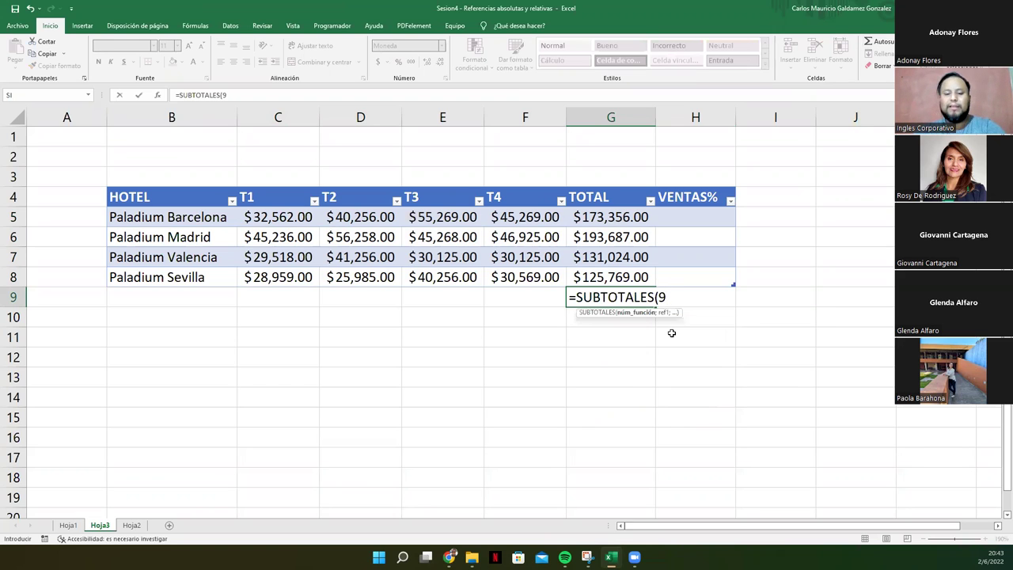
pyautogui.write(';')
pyautogui.moveTo(604, 219); pyautogui.dragTo(603, 273)
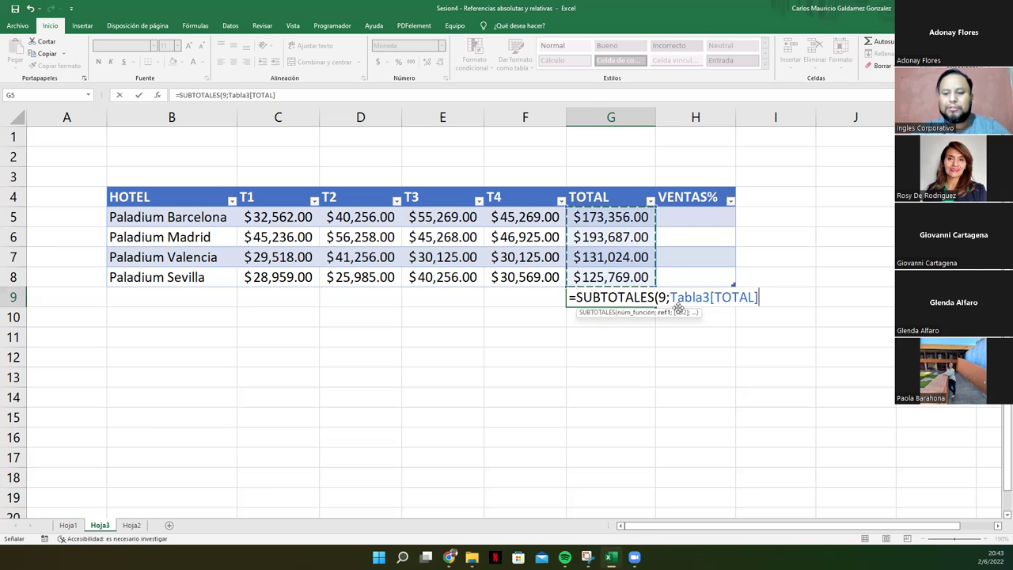
pyautogui.write(')')
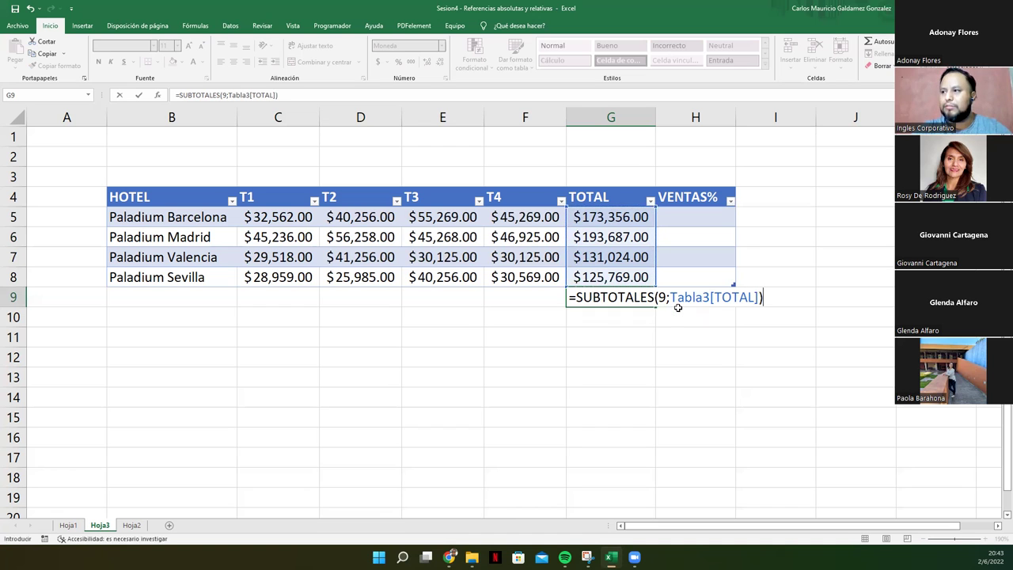
pyautogui.press('Return')
pyautogui.click(678, 305)
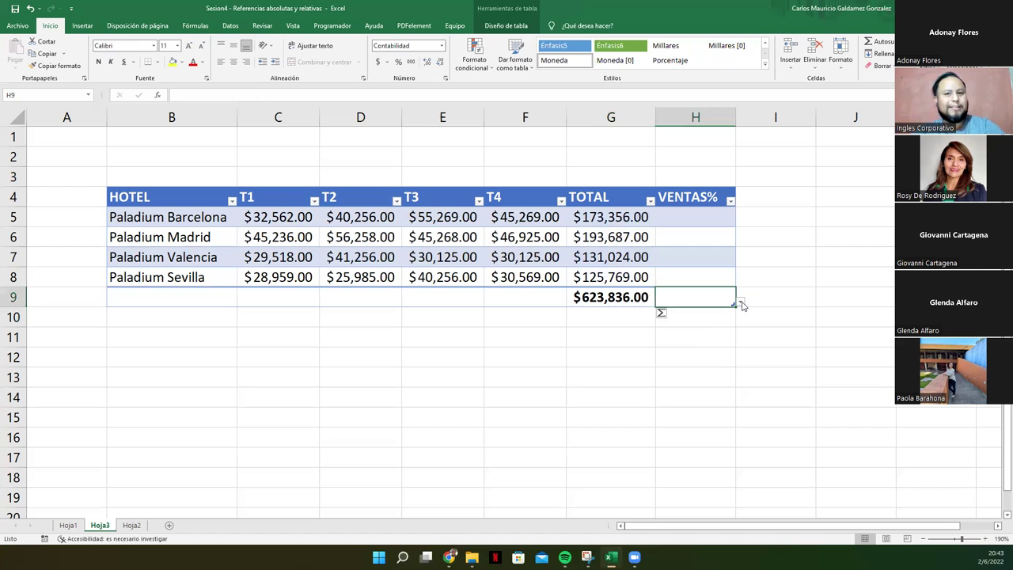
# Step: Set H9's total-row function to Suma and show it as a two-decimal percentage
pyautogui.click(741, 303)
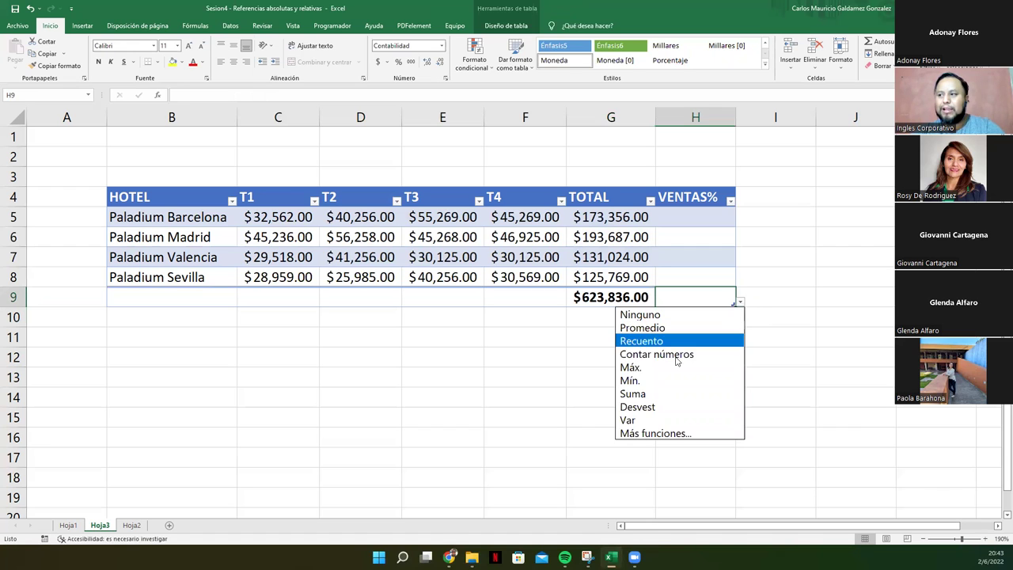
pyautogui.click(662, 395)
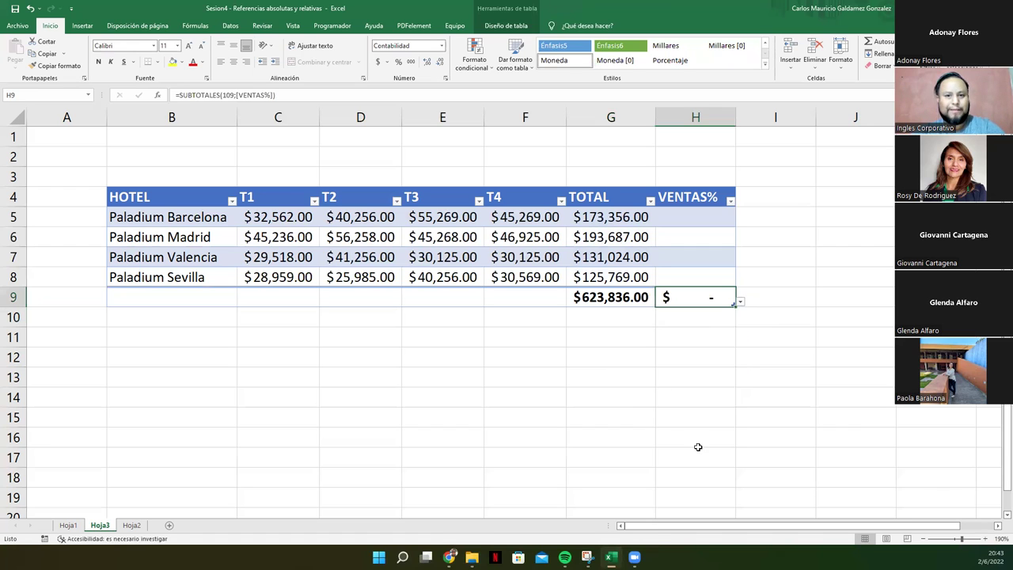
pyautogui.click(400, 65)
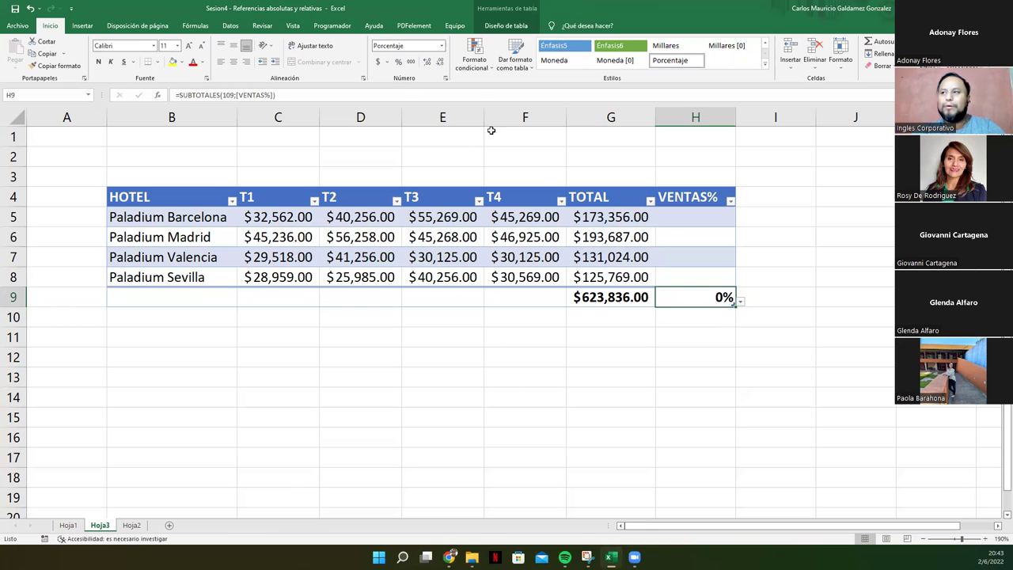
pyautogui.click(426, 64)
pyautogui.click(426, 64)
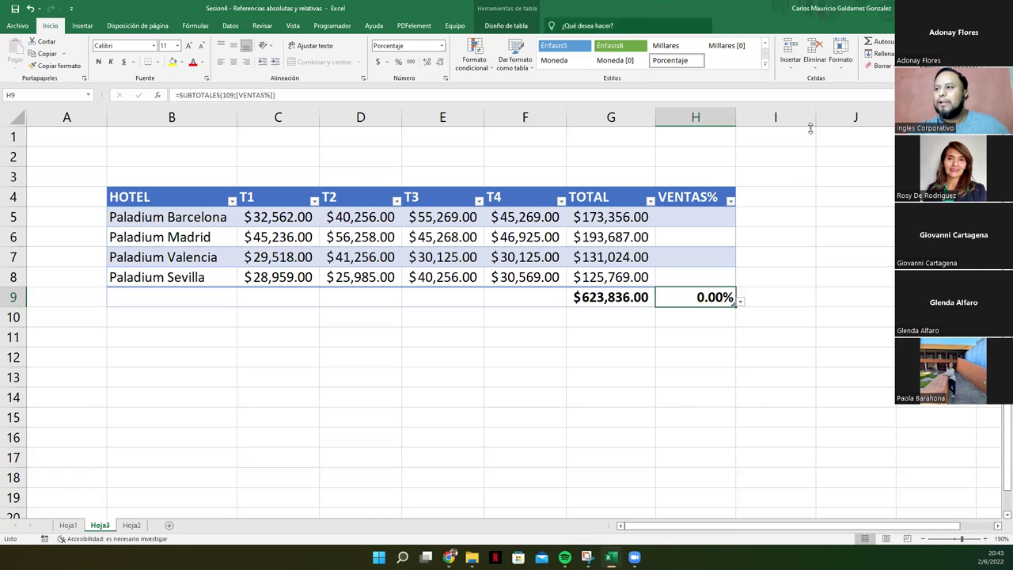
pyautogui.click(703, 220)
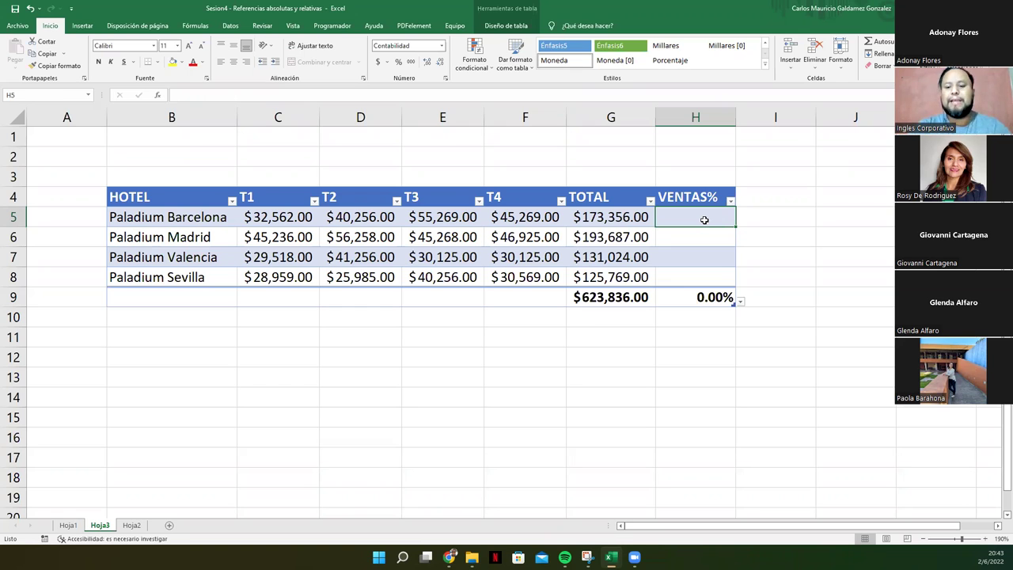
# Step: Fill VENTAS% with each hotel's TOTAL divided by the G9 grand total
pyautogui.write('=')
pyautogui.press('Left')
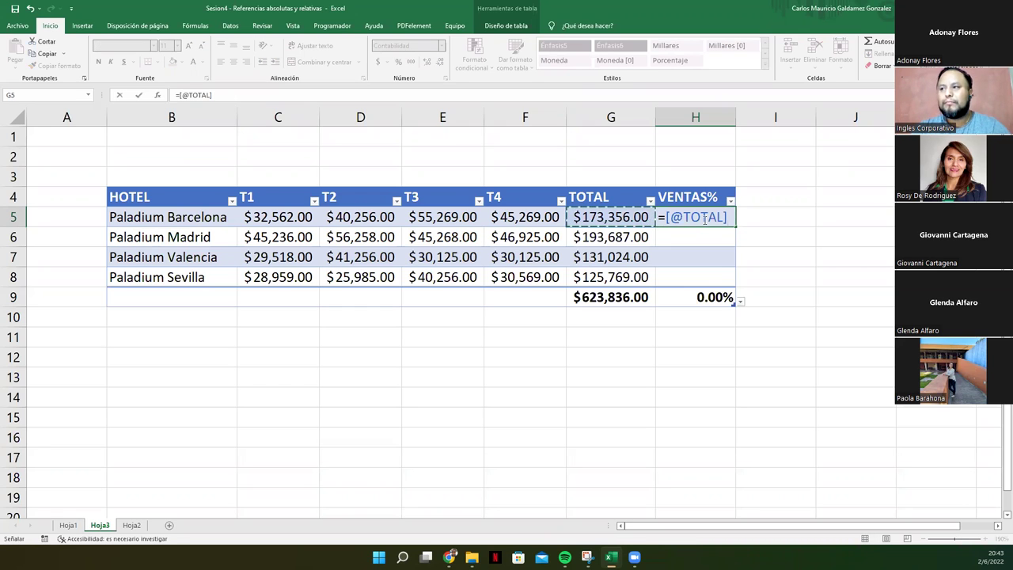
pyautogui.click(704, 219)
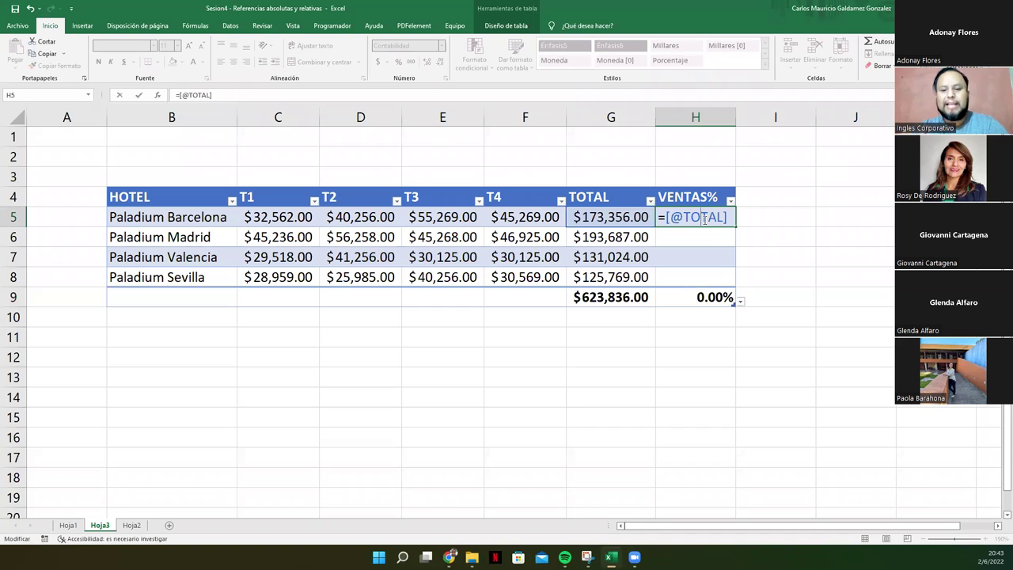
pyautogui.write('/')
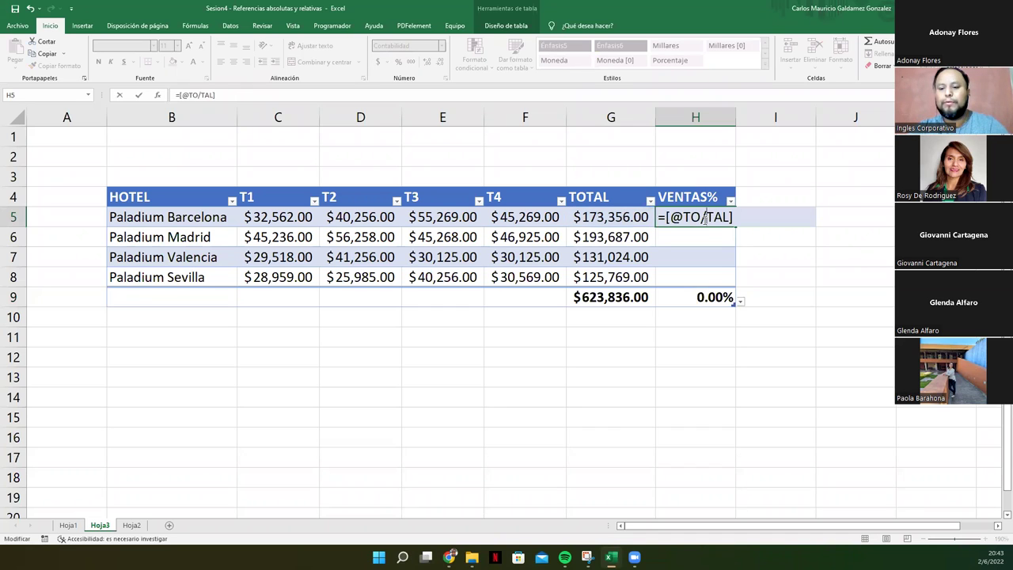
pyautogui.press('BackSpace')
pyautogui.press('Right')
pyautogui.press('Right')
pyautogui.press('Right')
pyautogui.press('Right')
pyautogui.write('/')
pyautogui.click(620, 299)
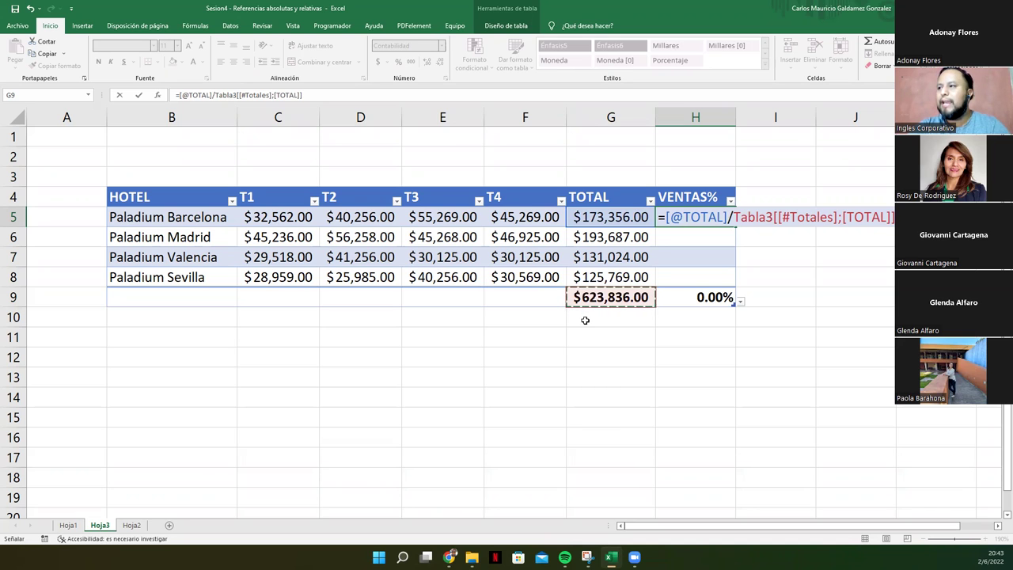
pyautogui.press('Return')
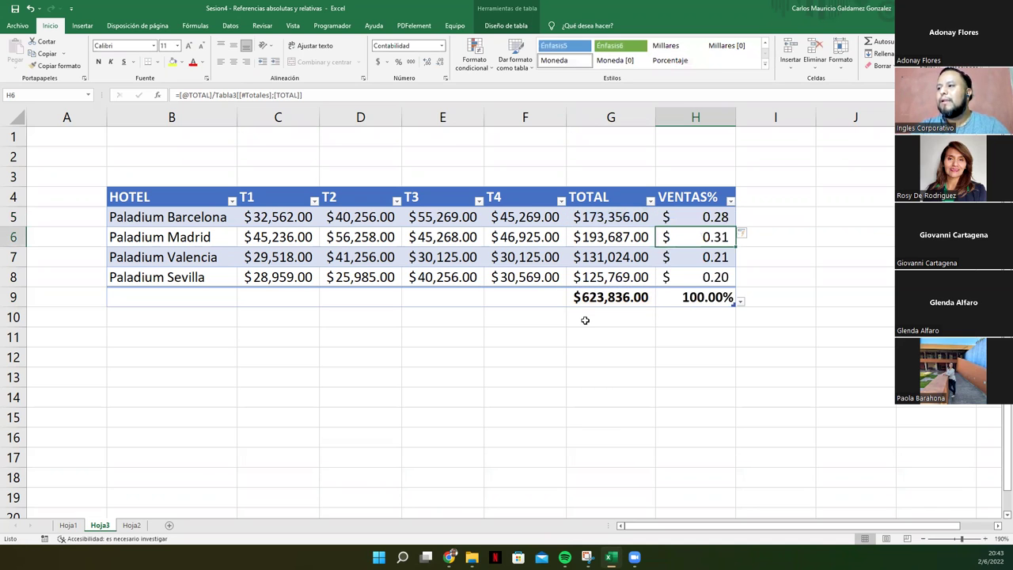
# Step: Format H5:H8 as percentages with two decimals: 27.79%, 31.05%, 21.00%, 20.16%
pyautogui.click(563, 324)
pyautogui.moveTo(691, 217); pyautogui.dragTo(700, 273)
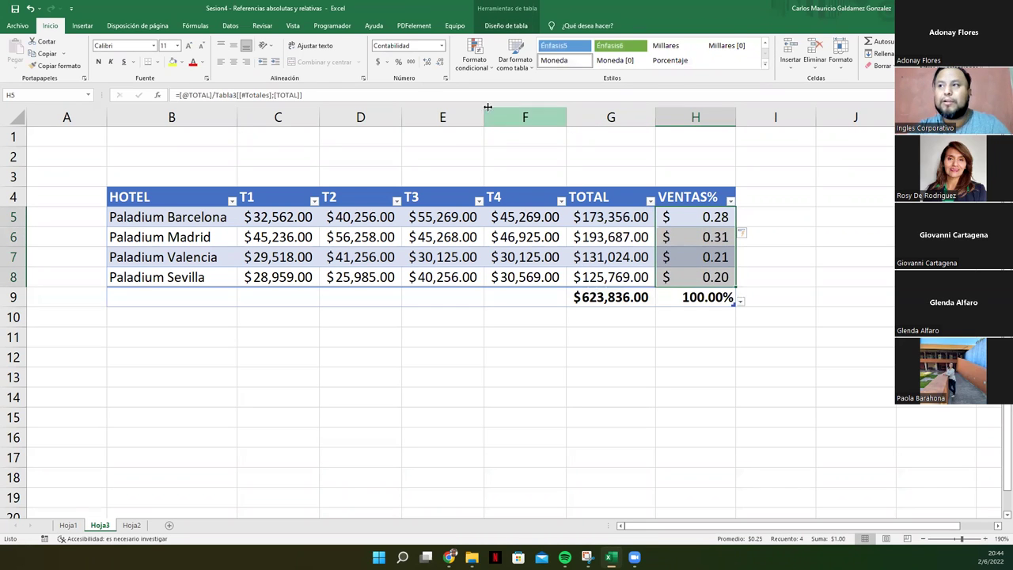
pyautogui.click(399, 63)
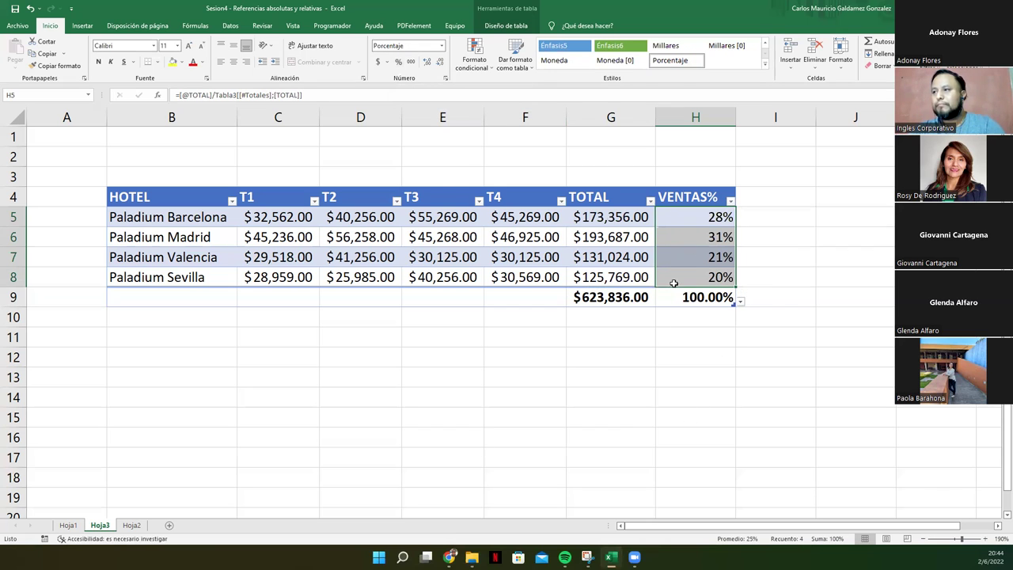
pyautogui.click(428, 63)
pyautogui.click(429, 63)
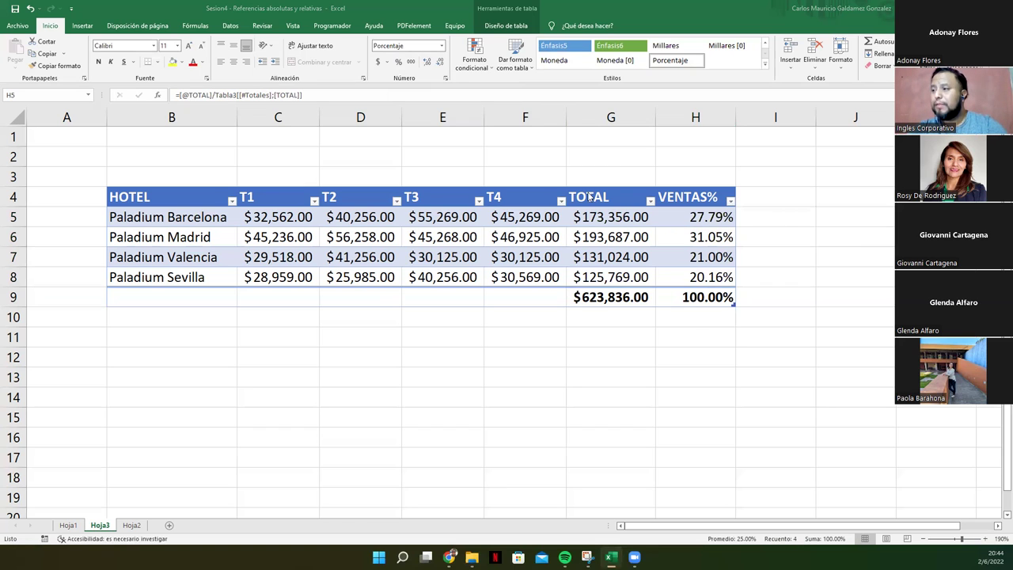
# Step: Verify the SUBTOTALES formula behind H9's 100.00% total and select the whole table B4:H9
pyautogui.moveTo(684, 216); pyautogui.dragTo(697, 277)
pyautogui.click(702, 294)
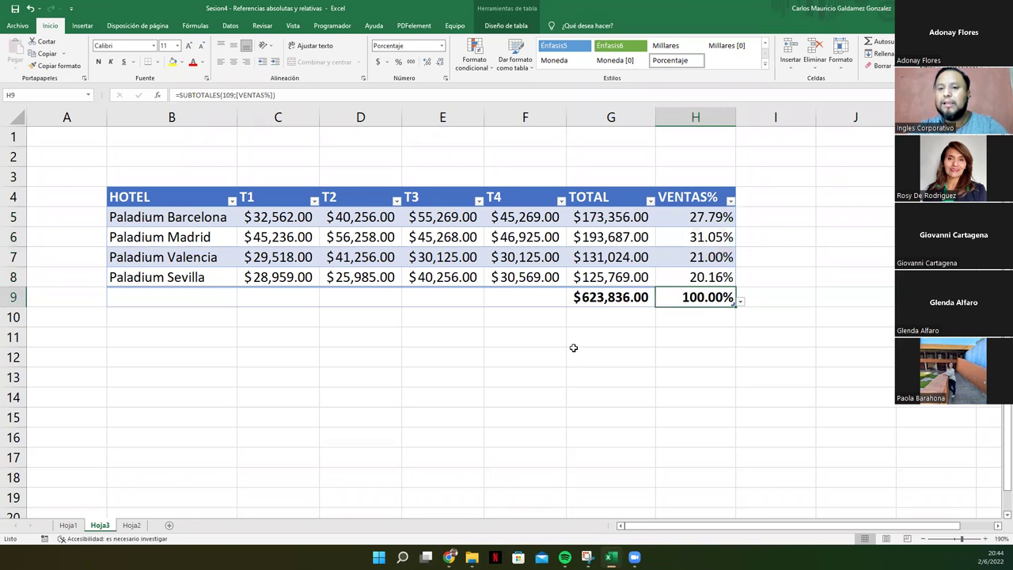
pyautogui.moveTo(165, 198); pyautogui.dragTo(716, 298)
pyautogui.click(83, 25)
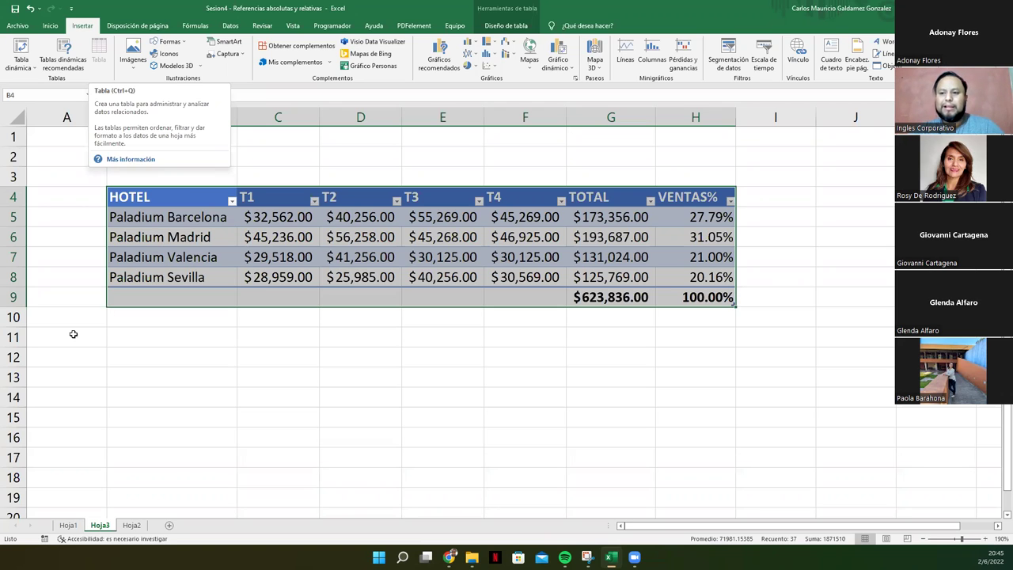
# Step: Glance at the Hoja1 table, then return to the hotel table on Hoja3
pyautogui.click(70, 526)
pyautogui.click(100, 525)
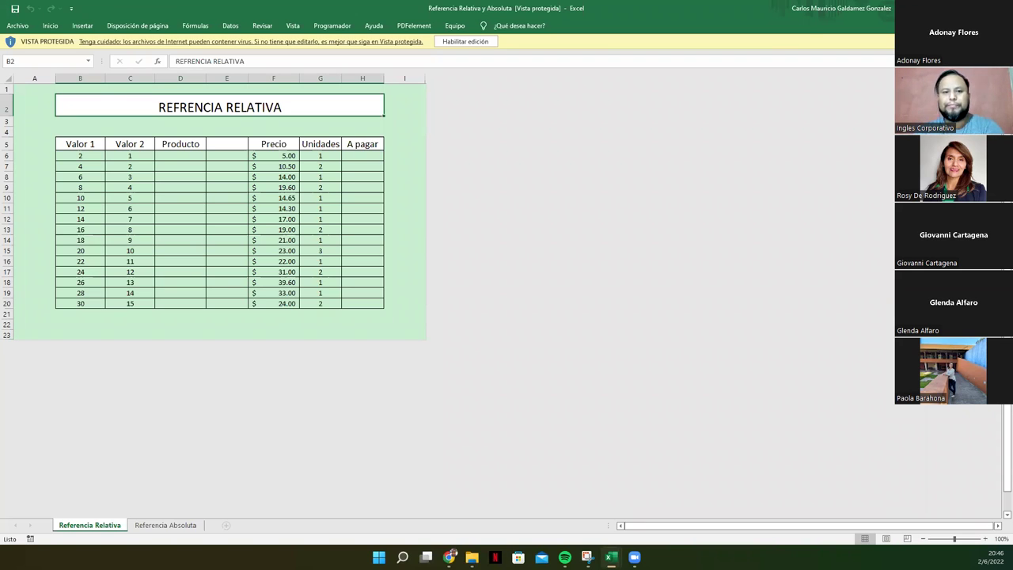
# Step: Enable editing to take the Referencia Relativa y Absoluta workbook out of protected view
pyautogui.click(173, 531)
pyautogui.click(107, 526)
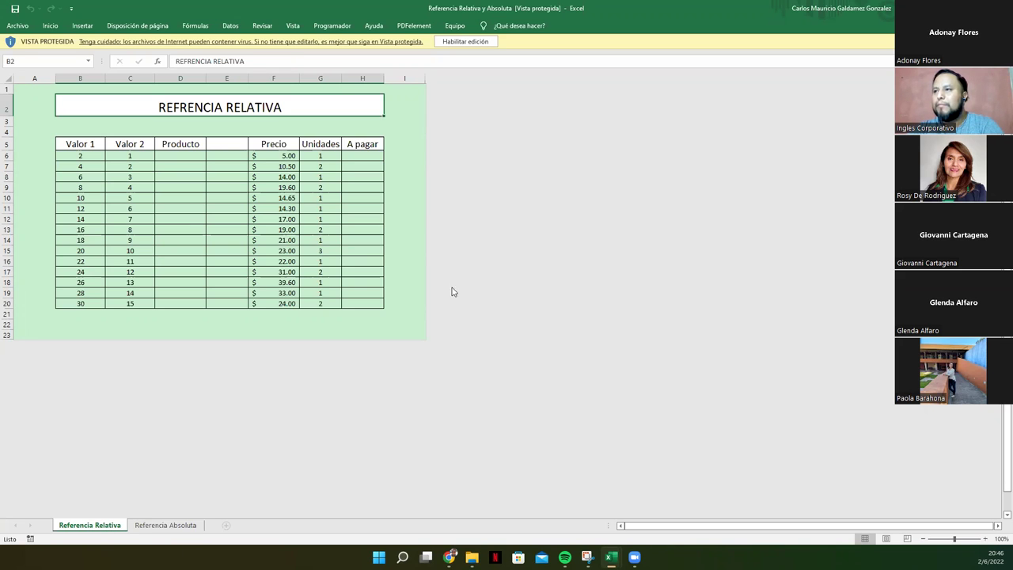
pyautogui.click(453, 41)
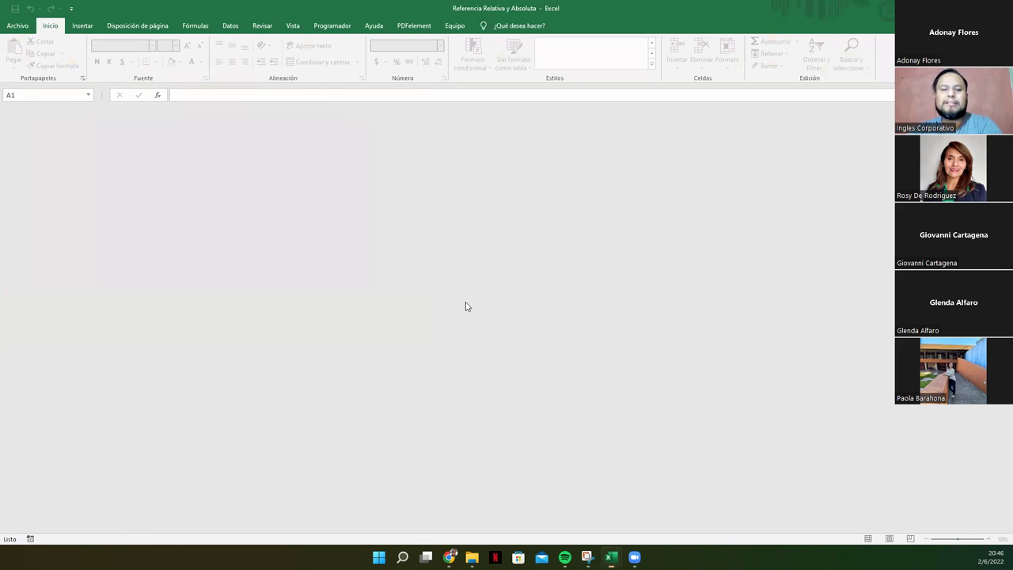
pyautogui.scroll(3, 436, 296)
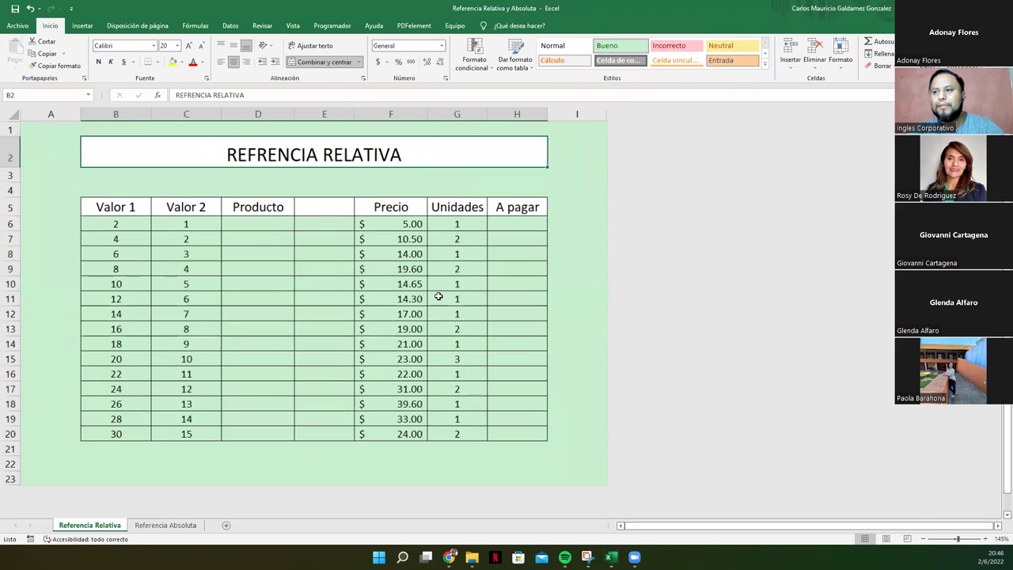
# Step: Compare both sheets and review the Valor, Precio and Unidades data, ending at D6 under Producto
pyautogui.click(154, 525)
pyautogui.scroll(3, 343, 353)
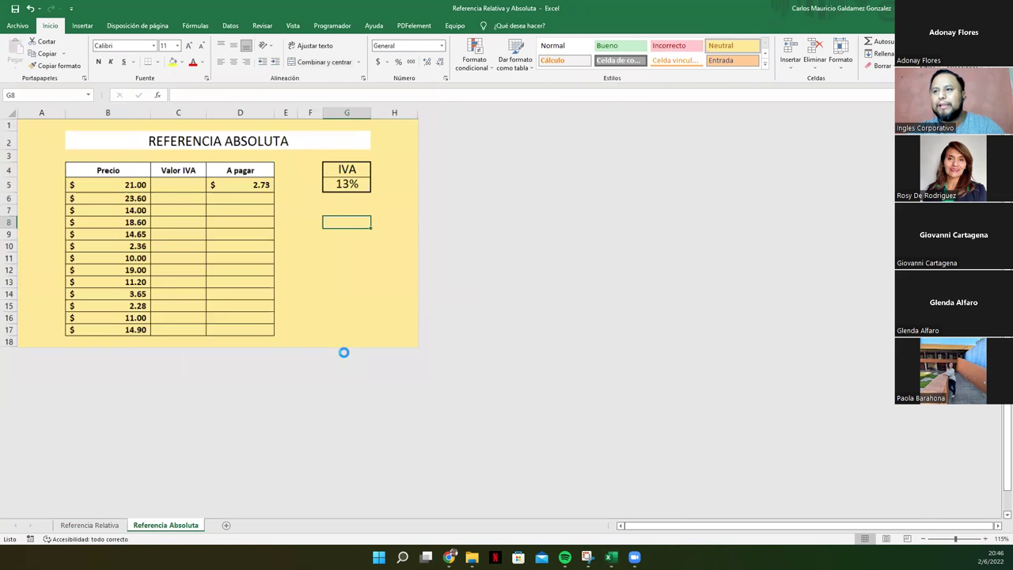
pyautogui.scroll(-3, 343, 353)
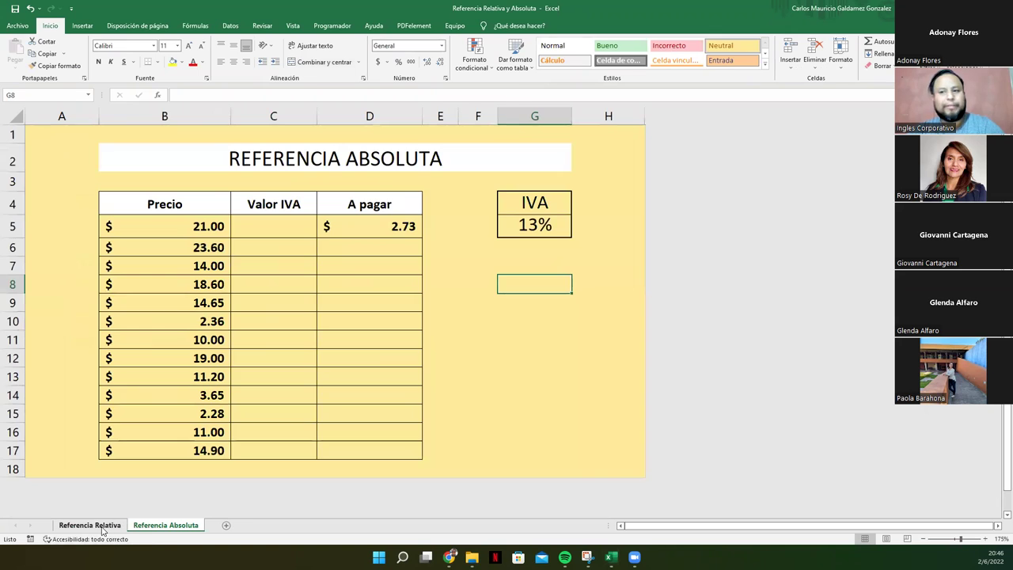
pyautogui.click(102, 527)
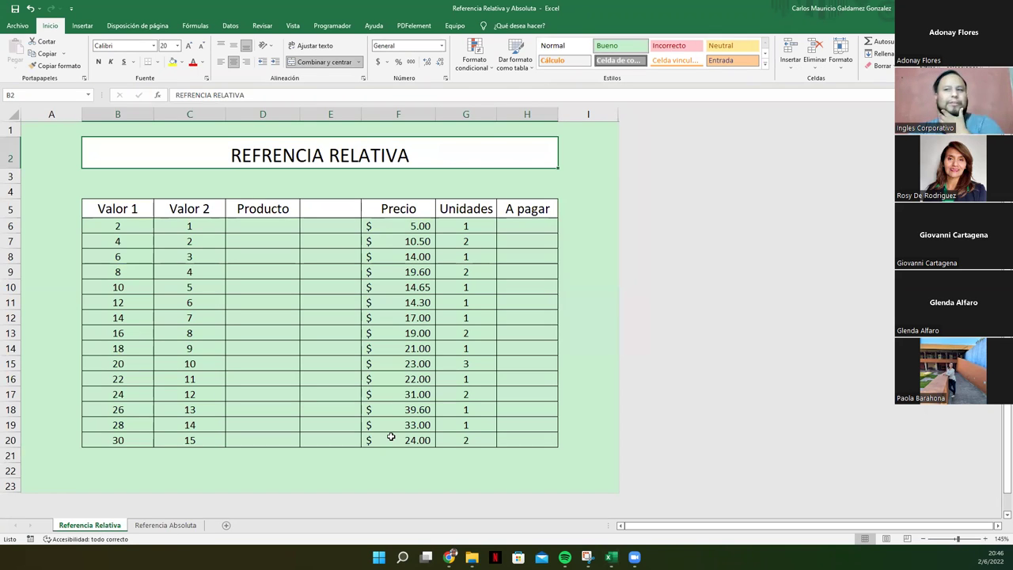
pyautogui.moveTo(101, 212); pyautogui.dragTo(305, 442)
pyautogui.moveTo(404, 211); pyautogui.dragTo(519, 439)
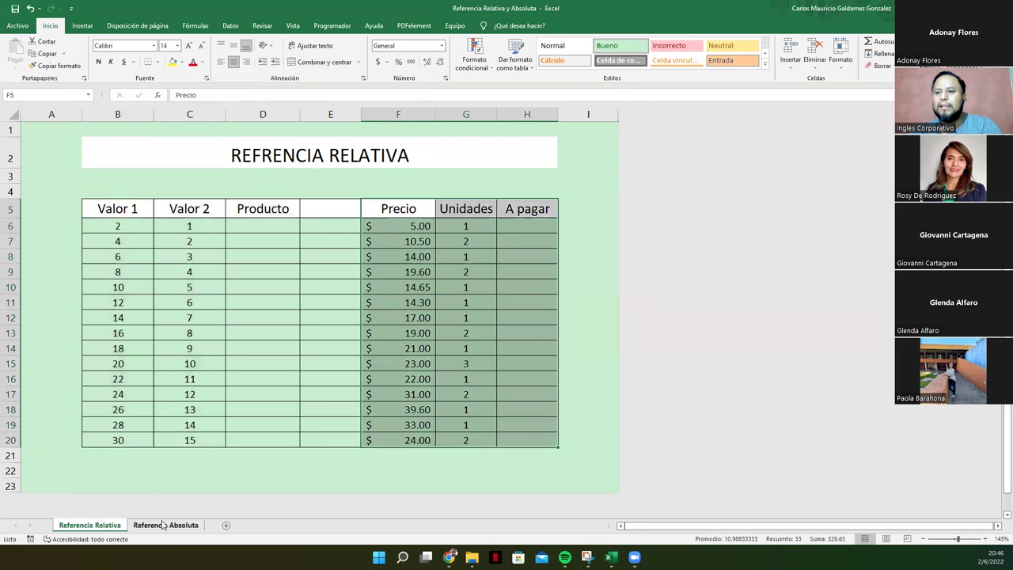
pyautogui.click(165, 524)
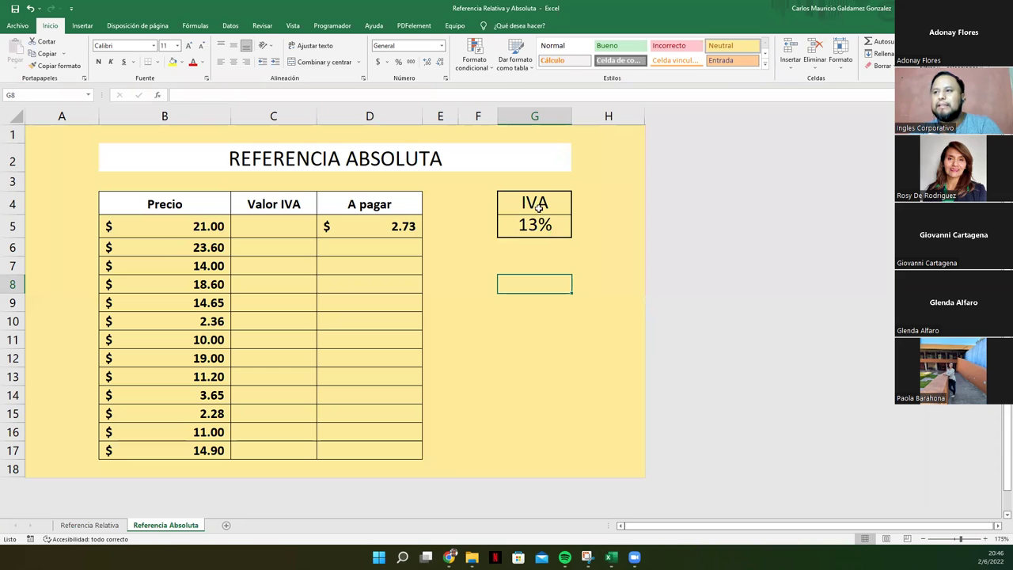
pyautogui.click(90, 525)
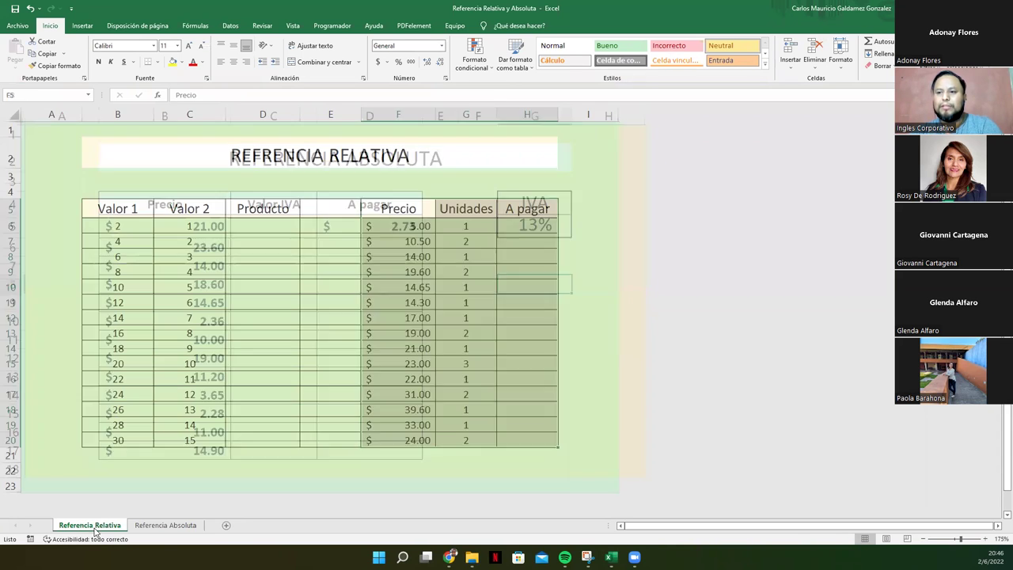
pyautogui.click(242, 292)
pyautogui.click(272, 223)
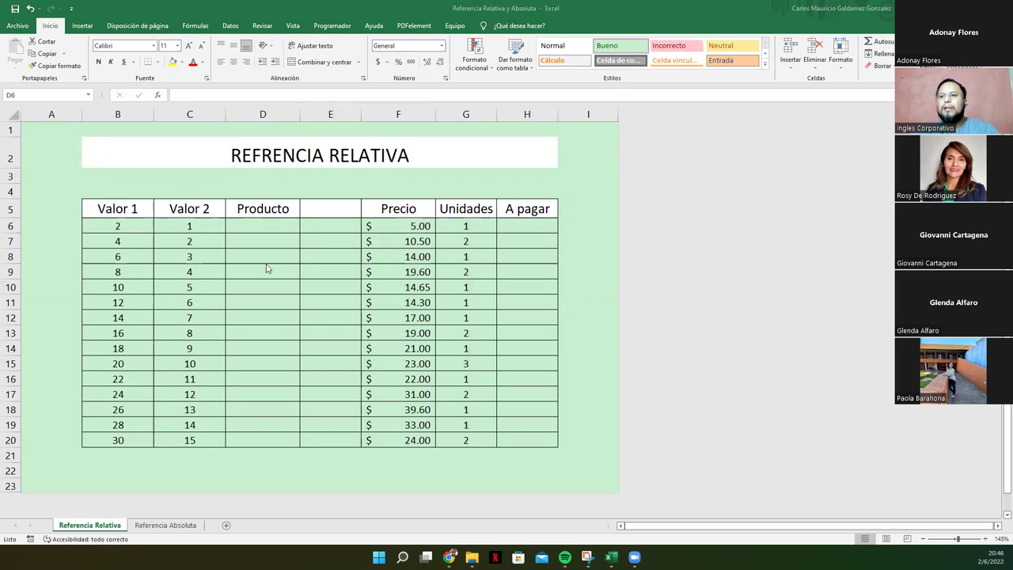
# Step: Enter =B6*C6 in D6 to multiply Valor 1 by Valor 2
pyautogui.click(264, 227)
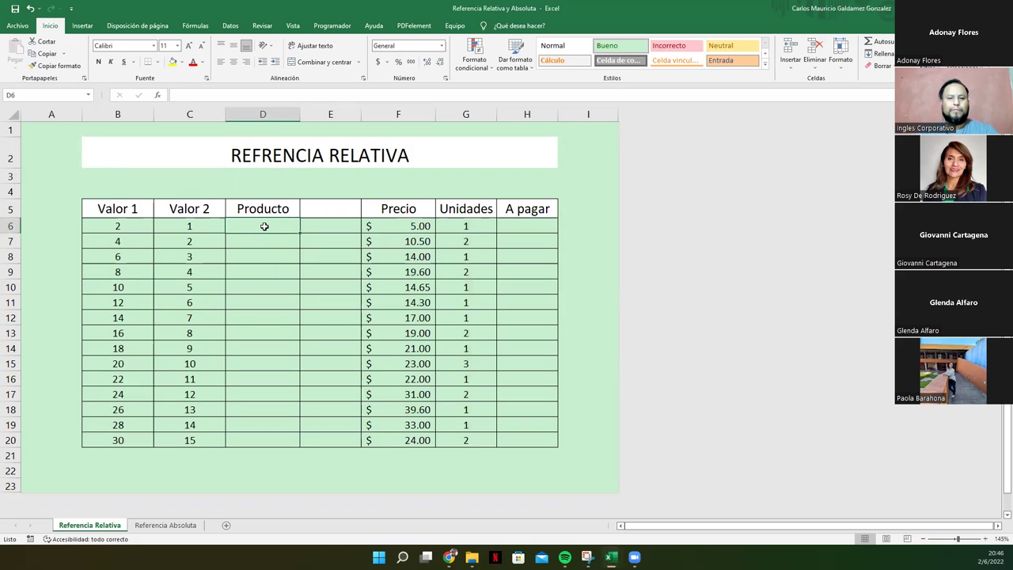
pyautogui.write('=')
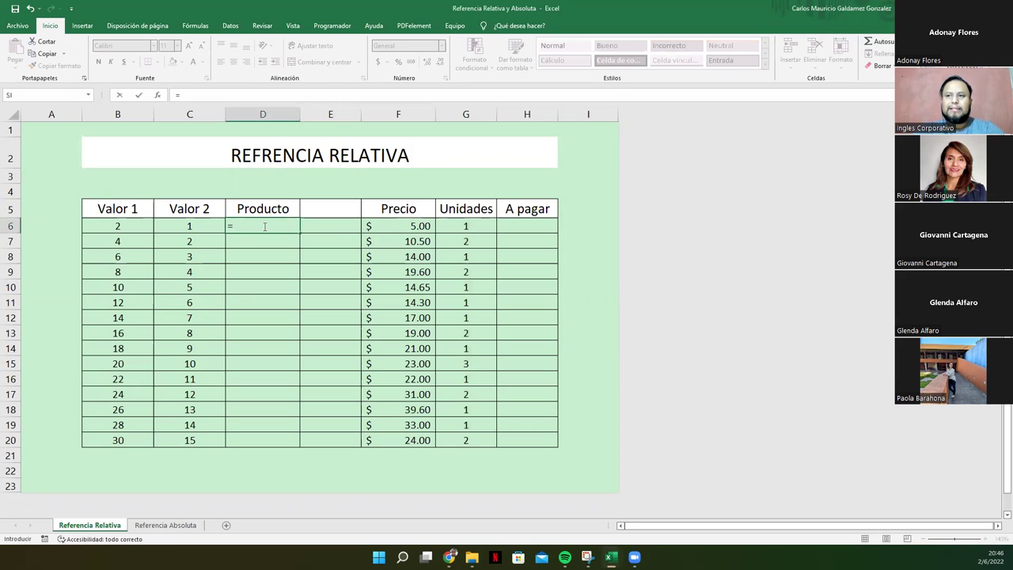
pyautogui.press('Left')
pyautogui.press('Left')
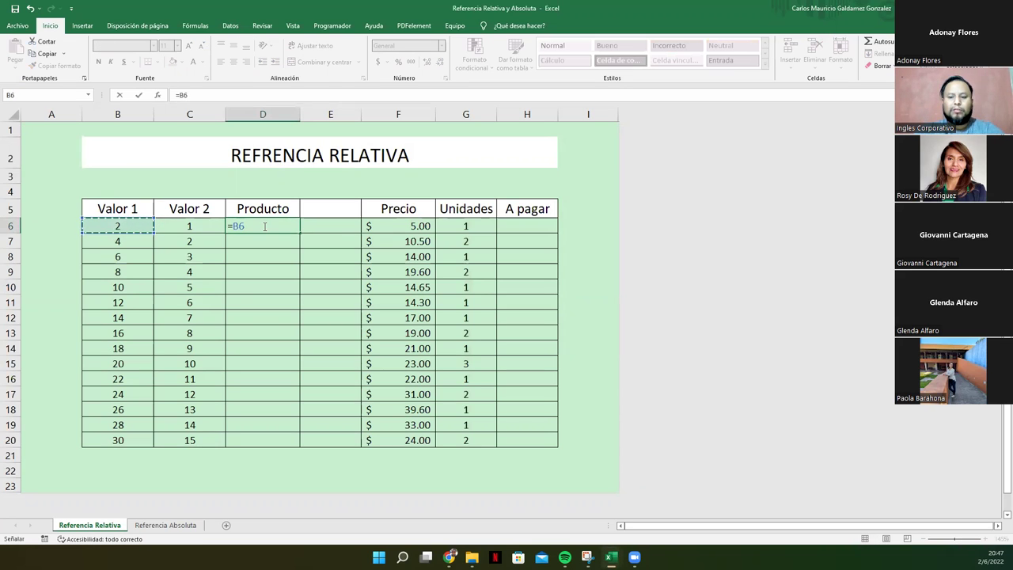
pyautogui.write('*')
pyautogui.press('Left')
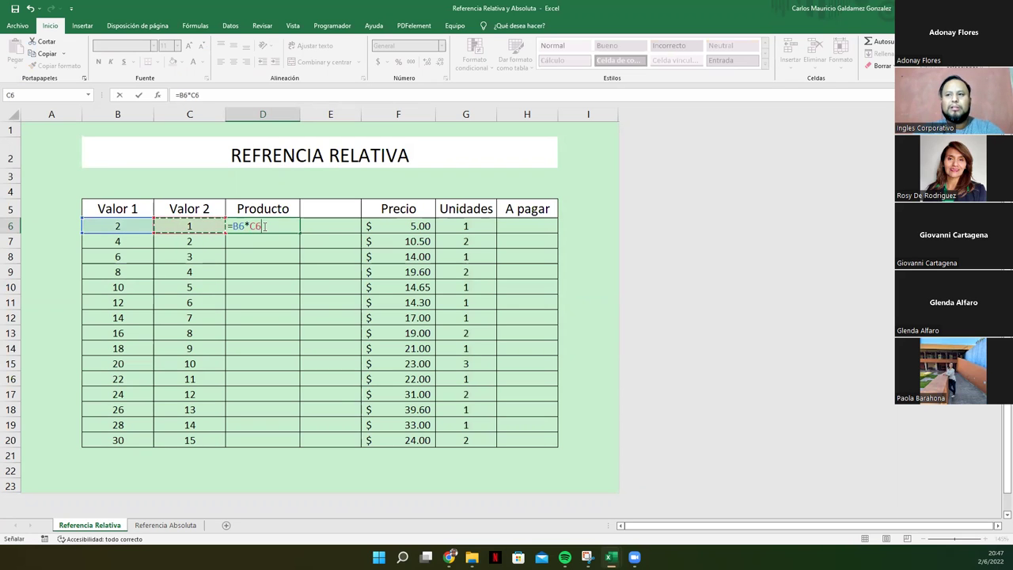
pyautogui.hotkey('ctrl', 'Return')
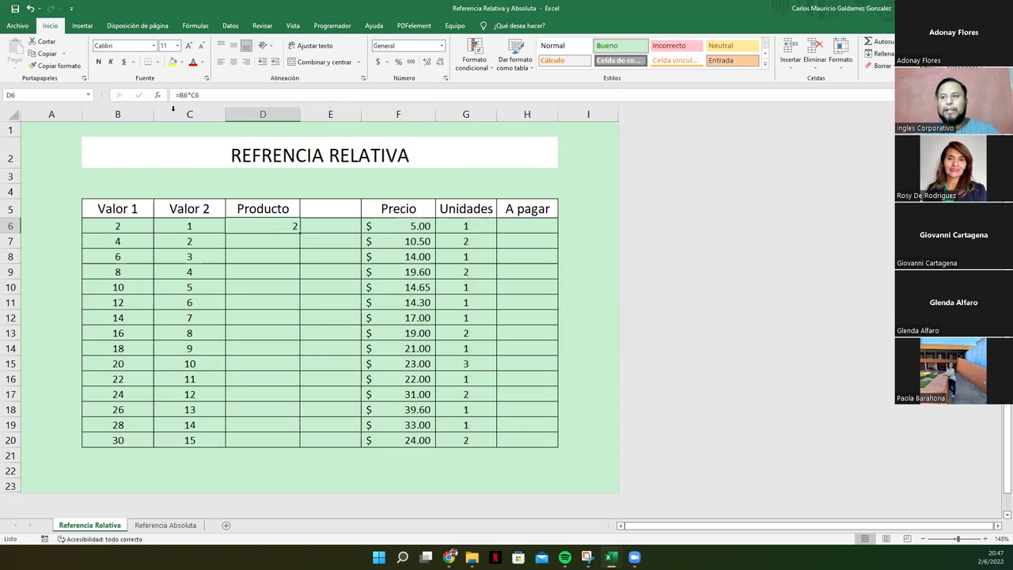
# Step: Correct the B2 title to REFERENCIA RELATIVA
pyautogui.click(253, 157)
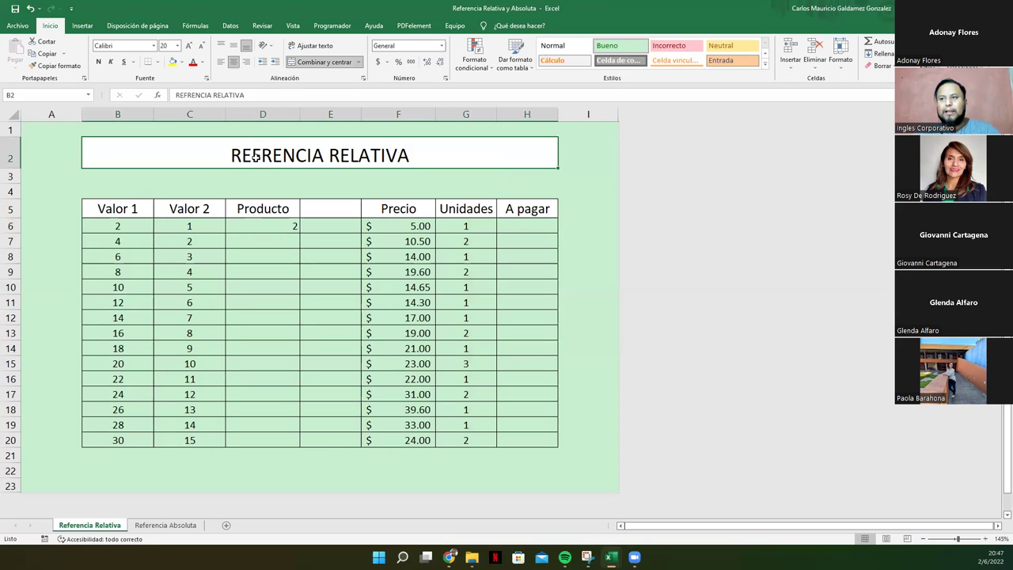
pyautogui.click(190, 95)
pyautogui.write('E')
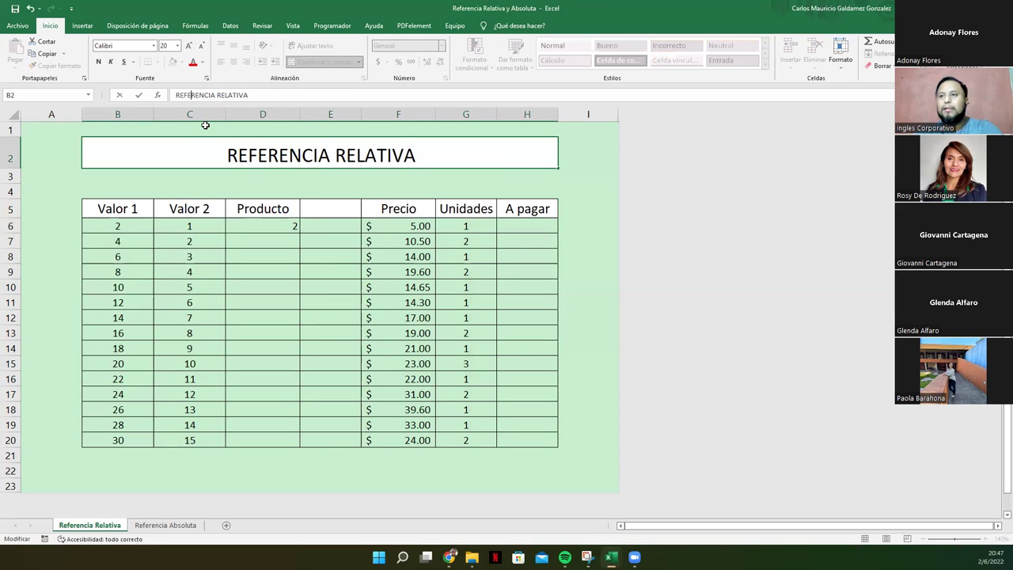
pyautogui.press('Return')
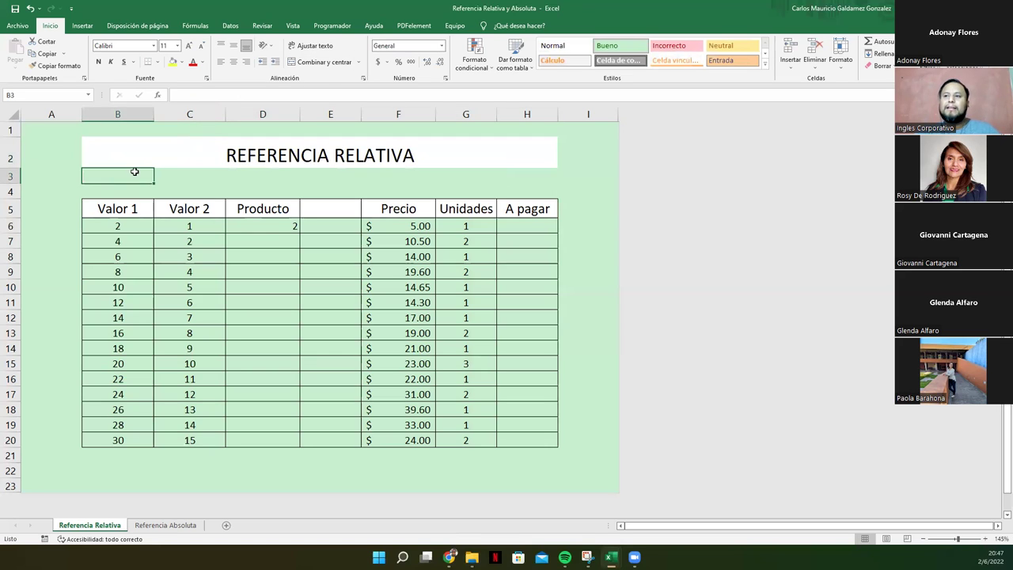
# Step: Show D6's formula with its B6 and C6 references
pyautogui.click(268, 226)
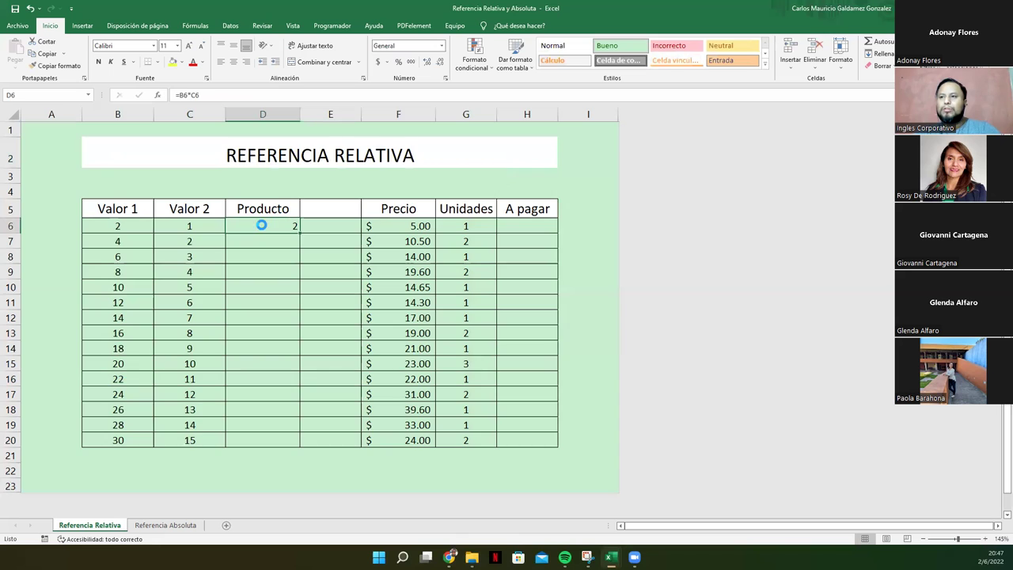
pyautogui.scroll(2, 270, 226)
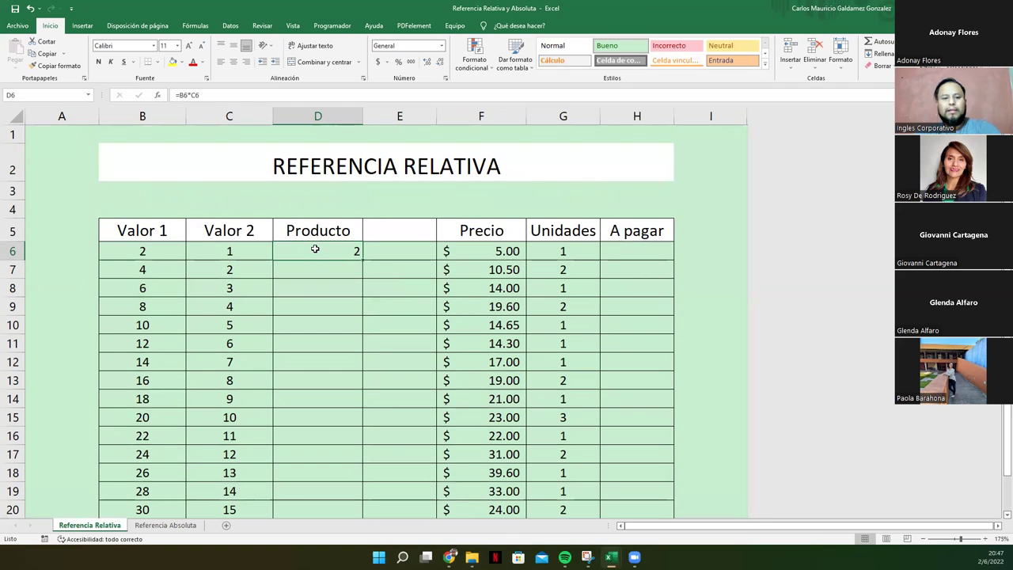
pyautogui.doubleClick(310, 245)
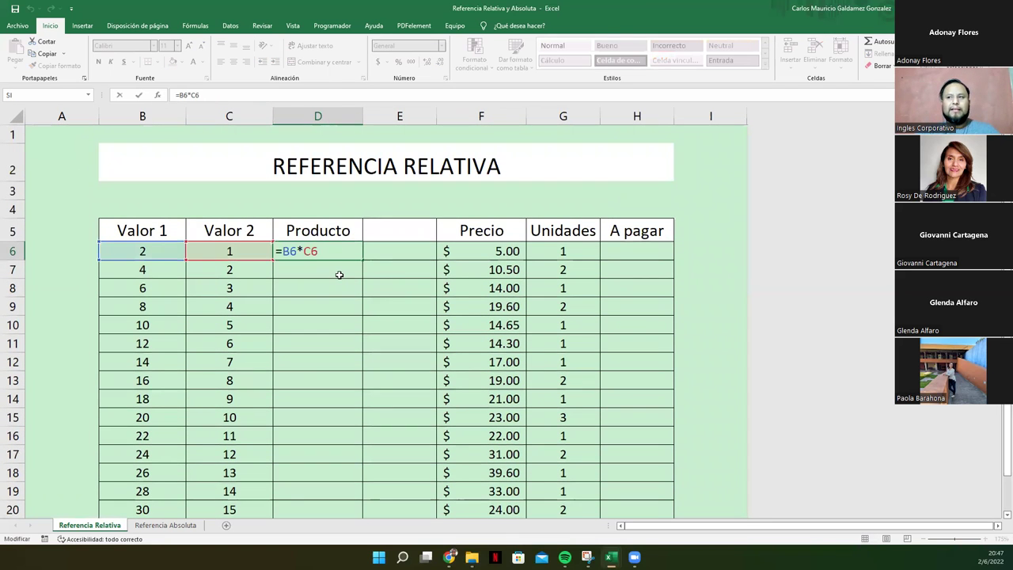
# Step: Enter =F6*G6 in H6 so A pagar shows $5.00
pyautogui.click(618, 260)
pyautogui.write('=')
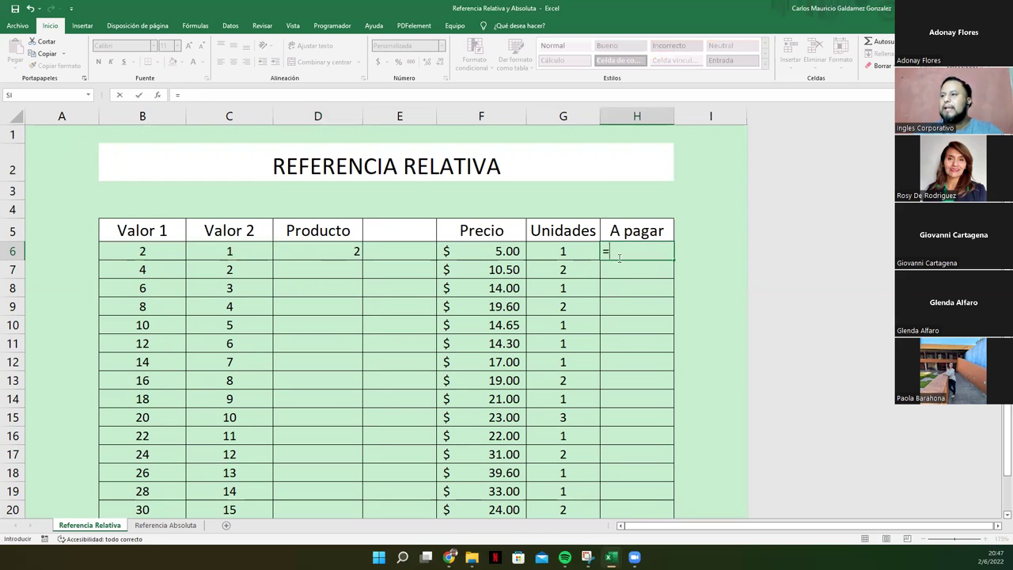
pyautogui.press('Left')
pyautogui.press('Left')
pyautogui.write('*')
pyautogui.press('Left')
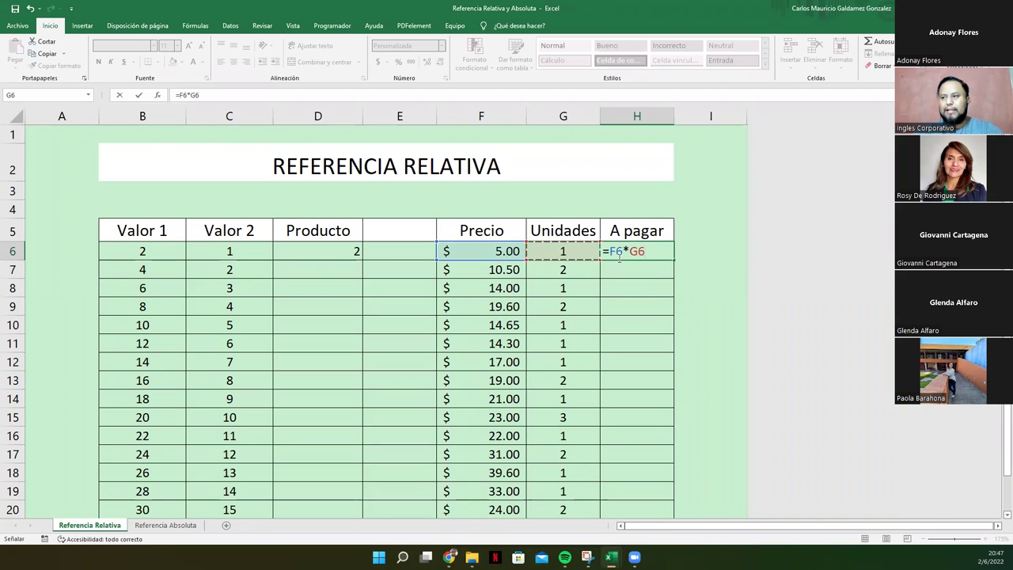
pyautogui.press('Return')
pyautogui.click(619, 258)
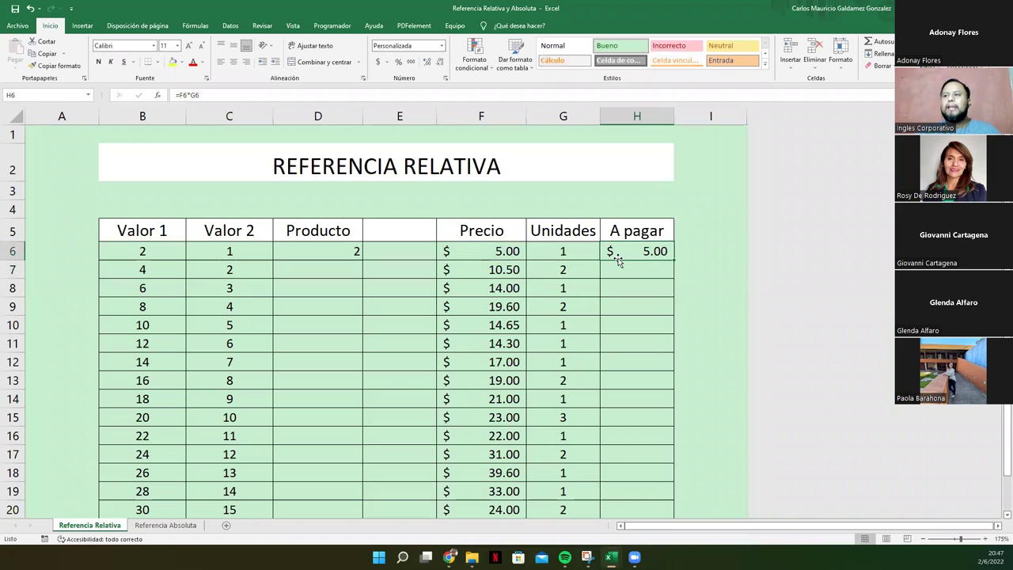
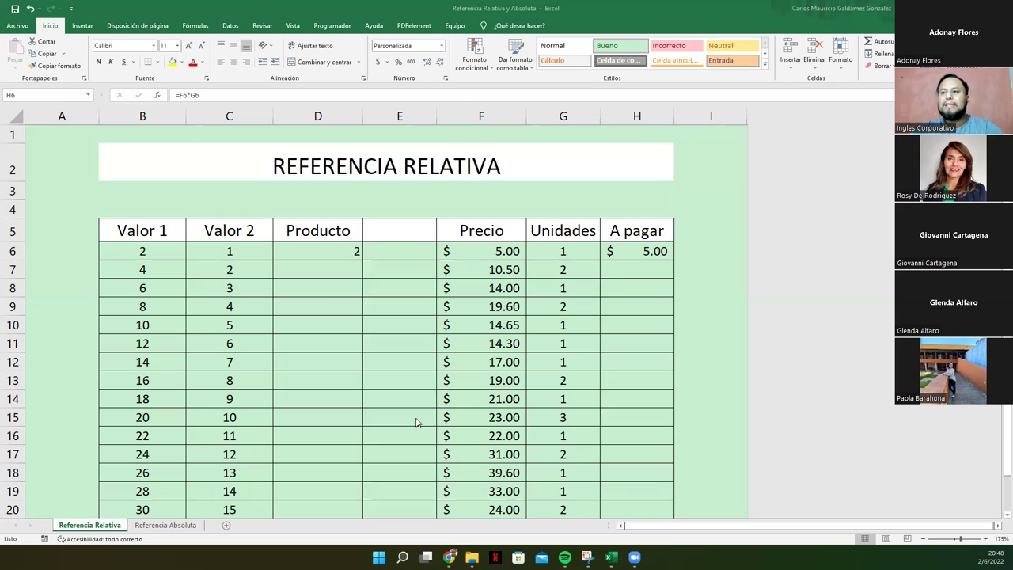
# Step: Switch to the Referencia Absoluta sheet
pyautogui.click(319, 270)
pyautogui.scroll(-1, 319, 270)
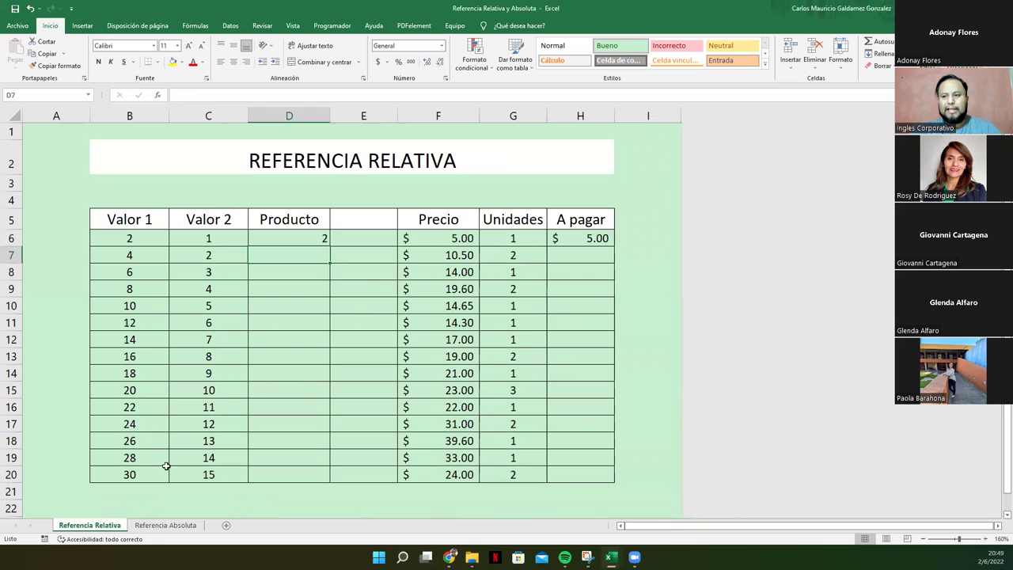
pyautogui.click(150, 528)
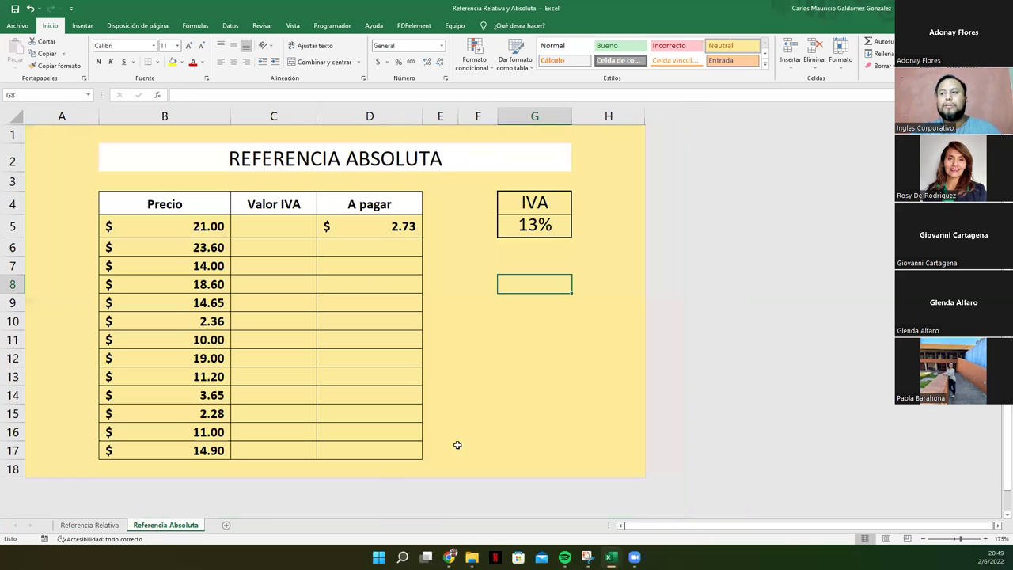
# Step: Inspect the 13% rate in G5 and the Valor IVA and Precio columns, then show D5's formula =B5*$G$5
pyautogui.click(536, 228)
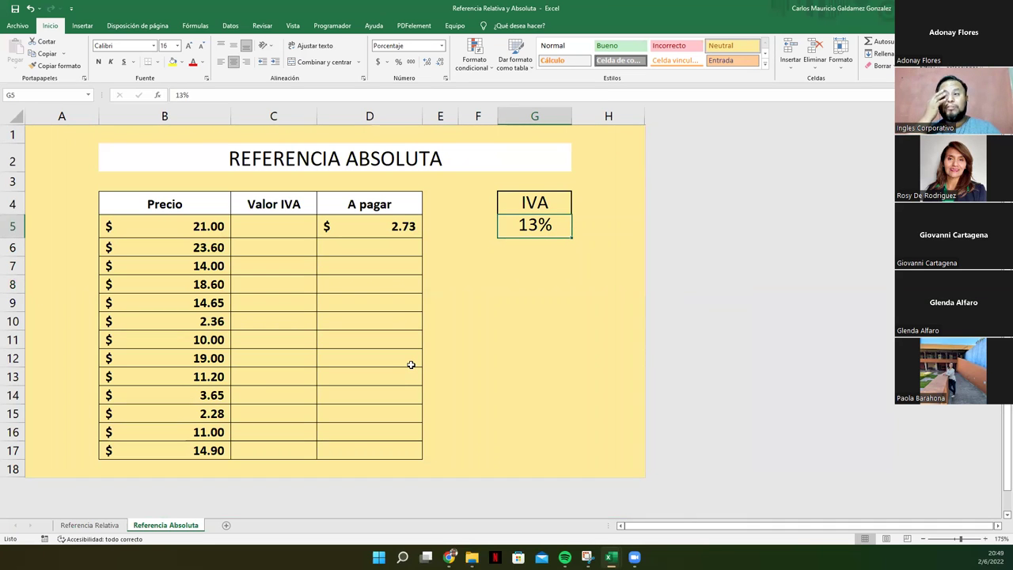
pyautogui.click(271, 202)
pyautogui.moveTo(272, 201); pyautogui.dragTo(288, 329)
pyautogui.moveTo(272, 443); pyautogui.dragTo(266, 449)
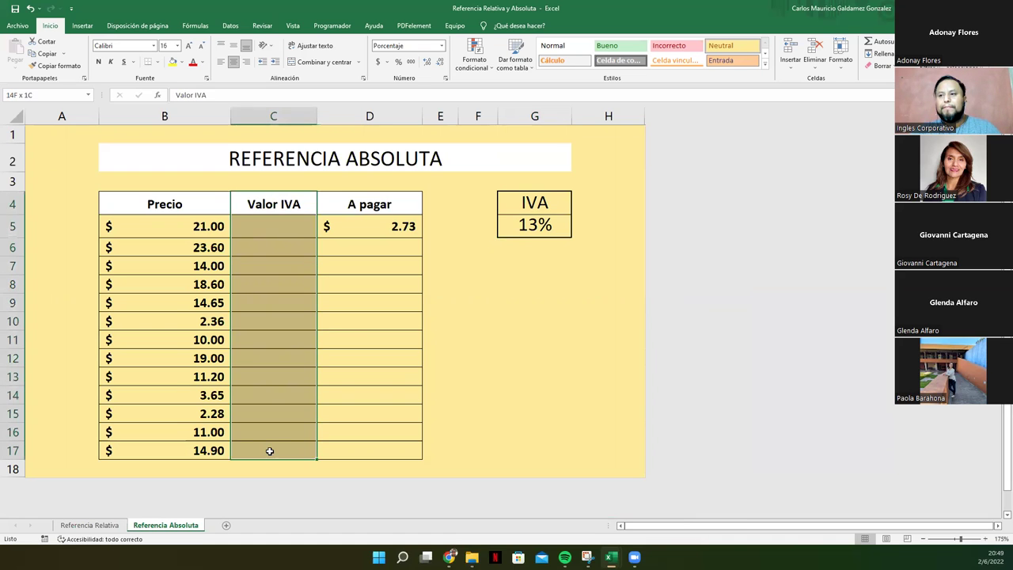
pyautogui.click(268, 227)
pyautogui.moveTo(194, 226); pyautogui.dragTo(185, 450)
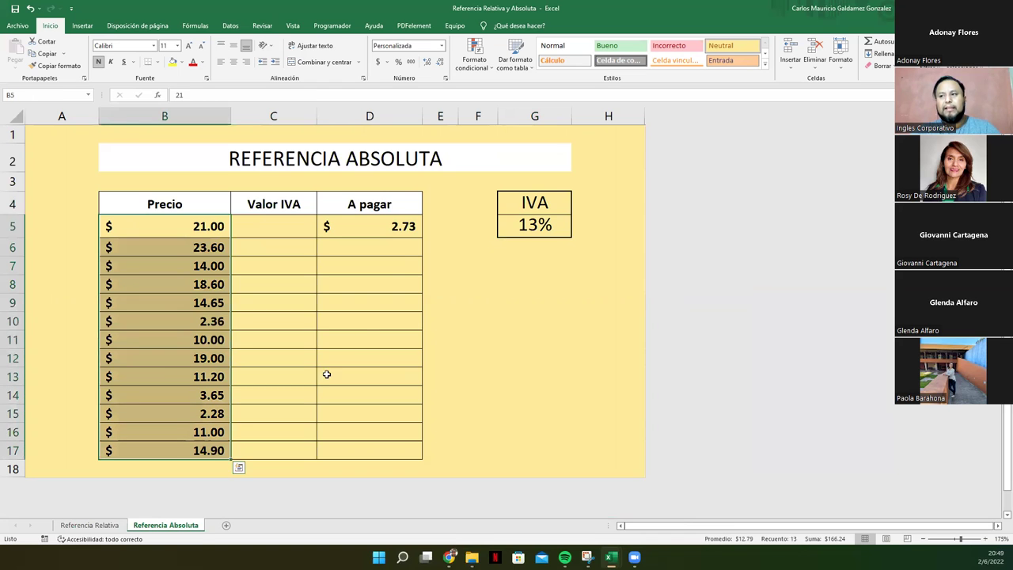
pyautogui.click(387, 226)
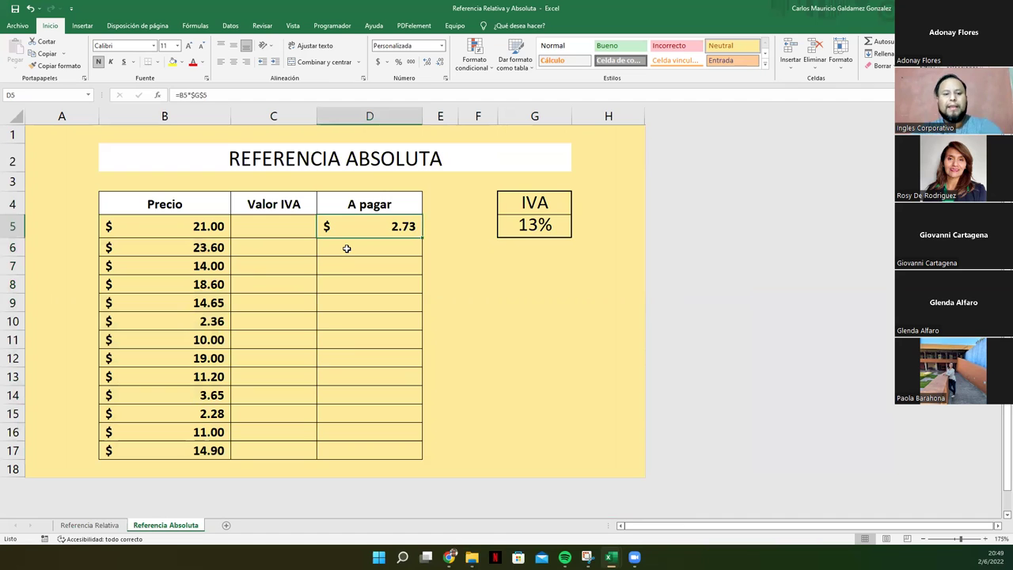
pyautogui.press('F2')
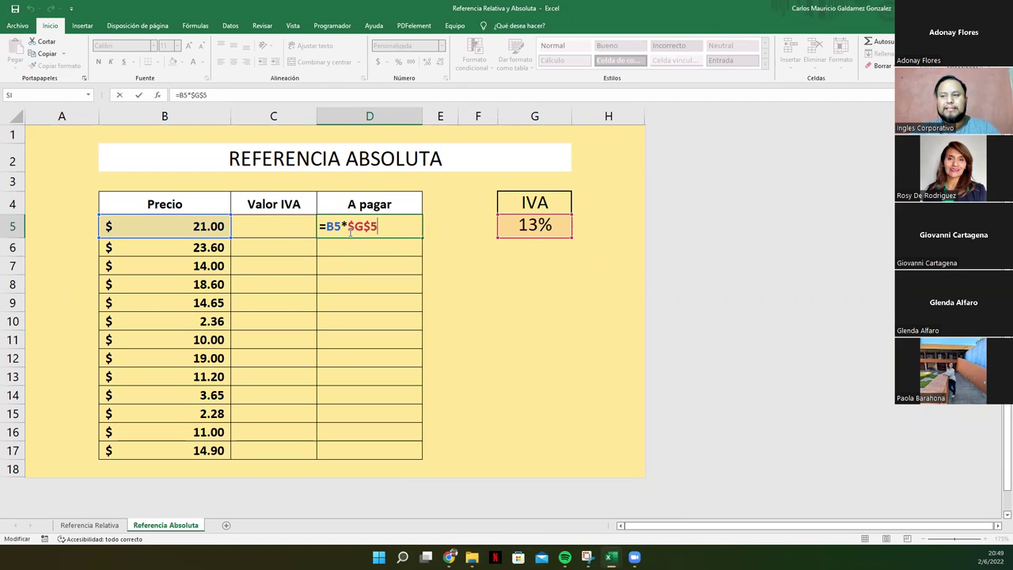
# Step: Review the Precio and Valor IVA cells and D5's =B5*$G$5 formula without changing it
pyautogui.click(250, 229)
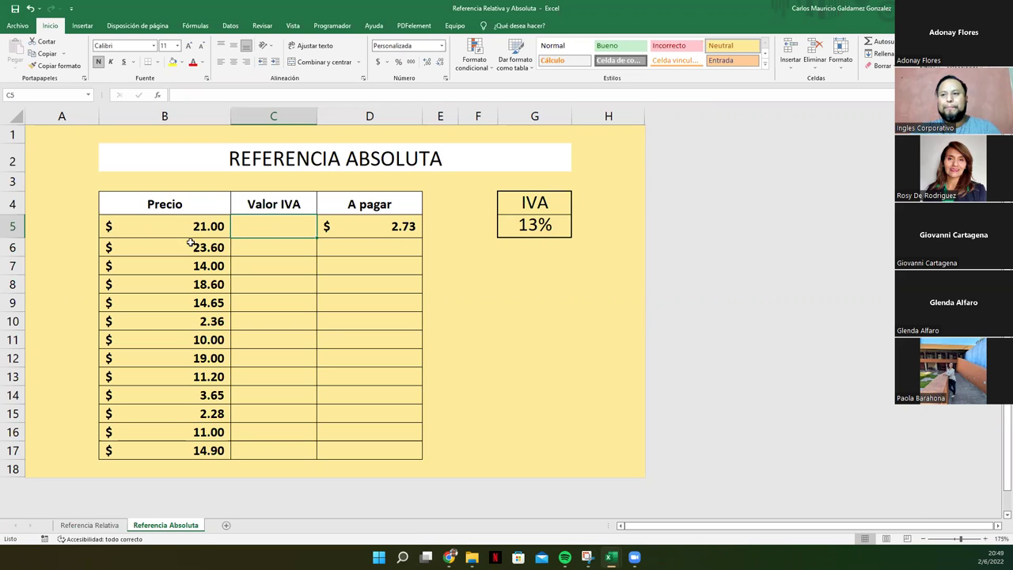
pyautogui.click(169, 207)
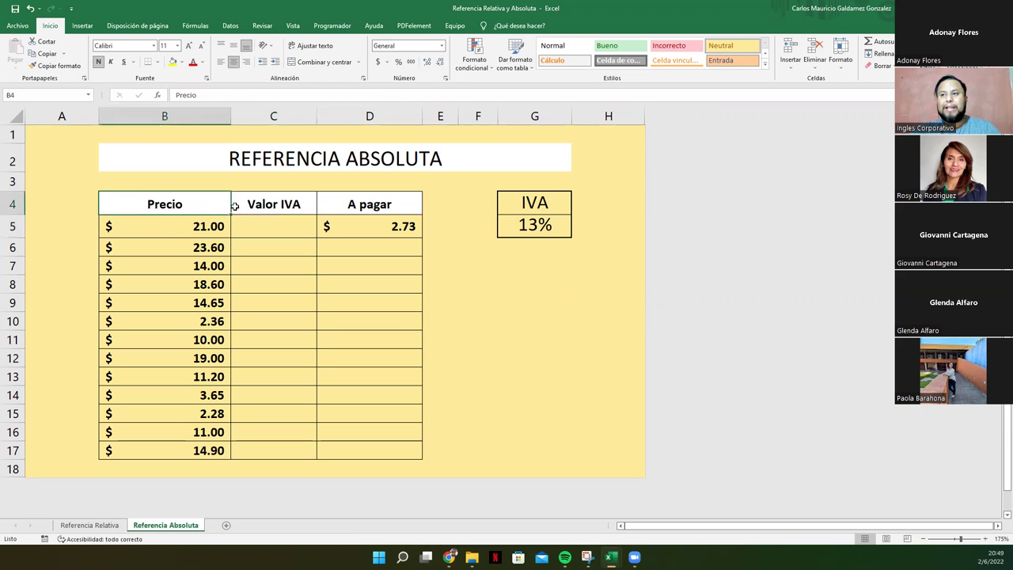
pyautogui.click(270, 206)
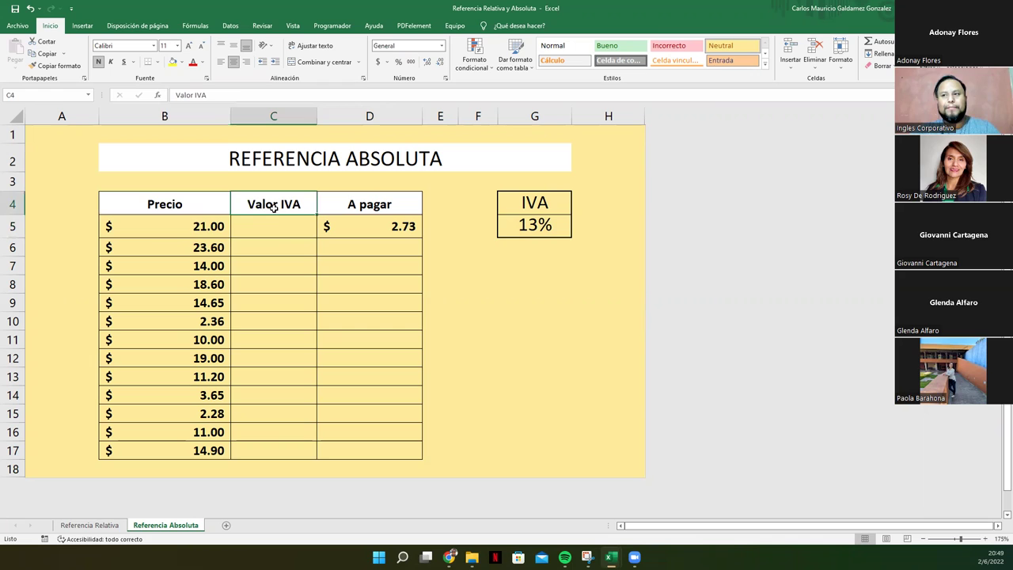
pyautogui.click(193, 227)
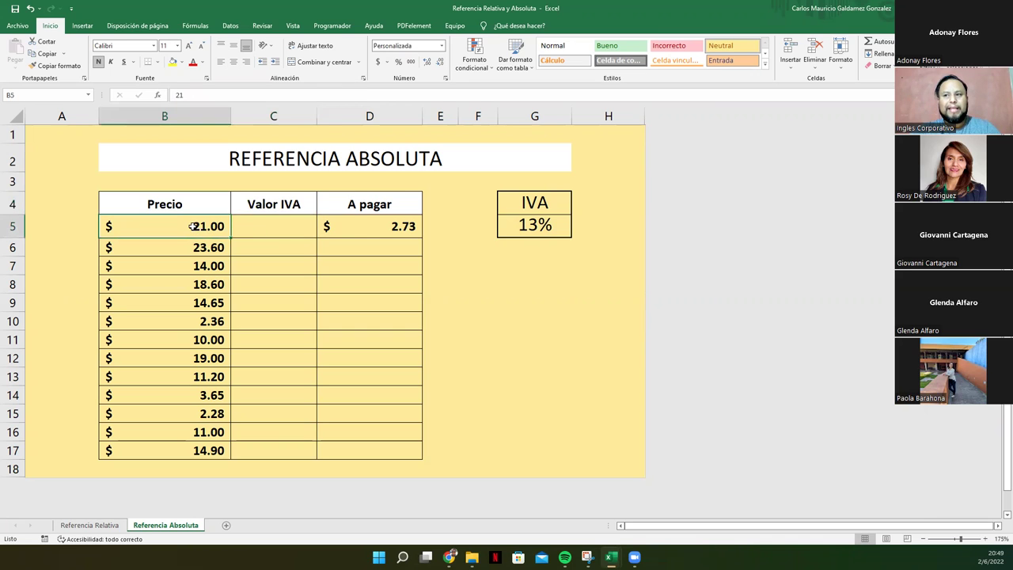
pyautogui.click(286, 226)
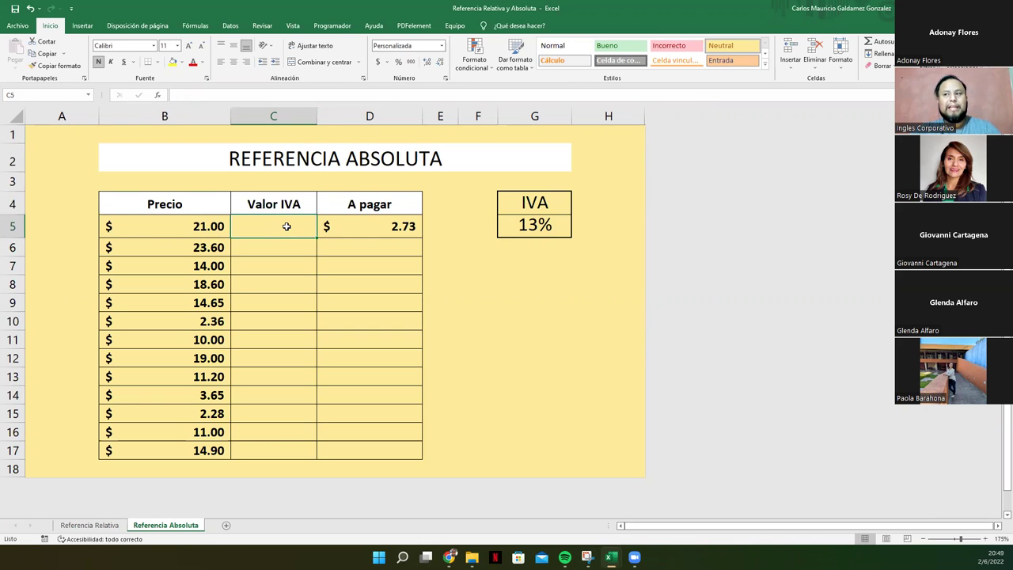
pyautogui.click(371, 227)
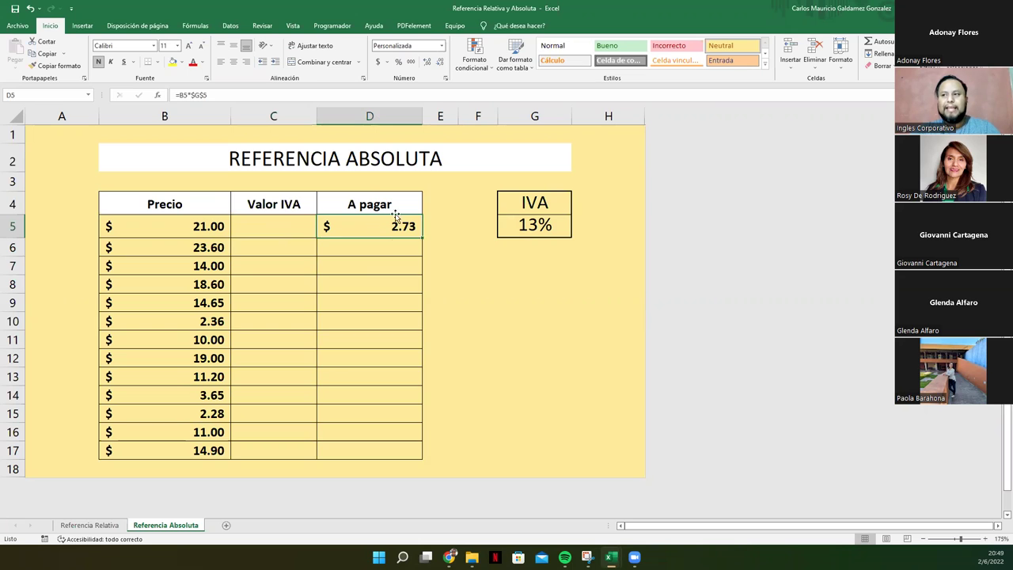
pyautogui.doubleClick(383, 231)
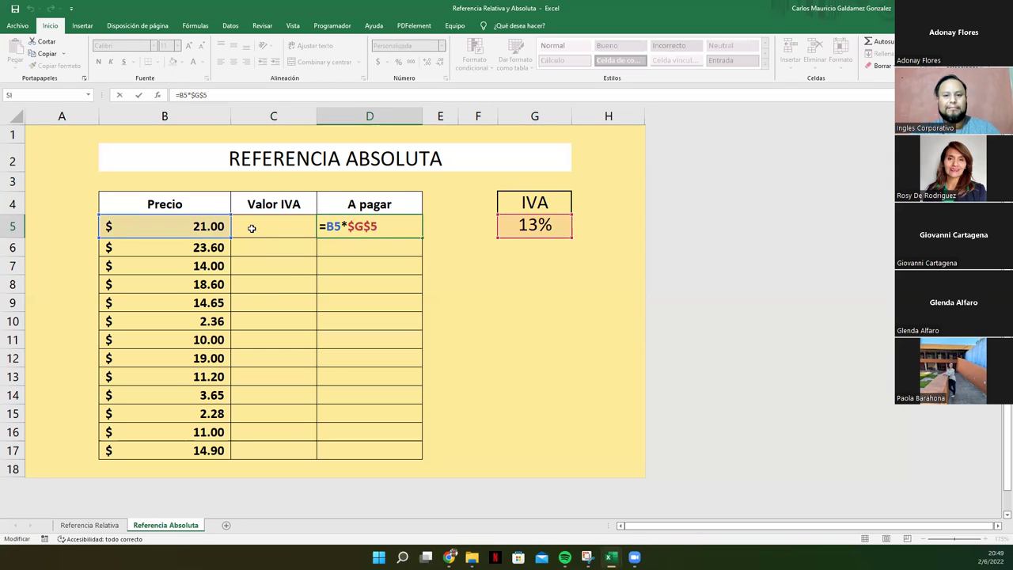
pyautogui.hotkey('ctrl', 'Return')
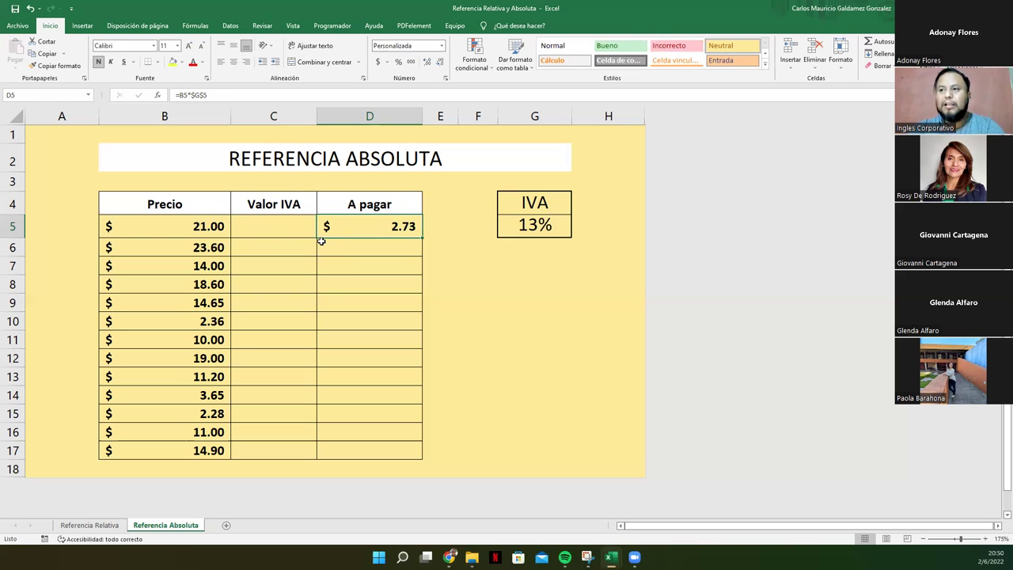
# Step: Delete D5's A pagar formula, leaving Valor IVA and A pagar empty
pyautogui.click(172, 224)
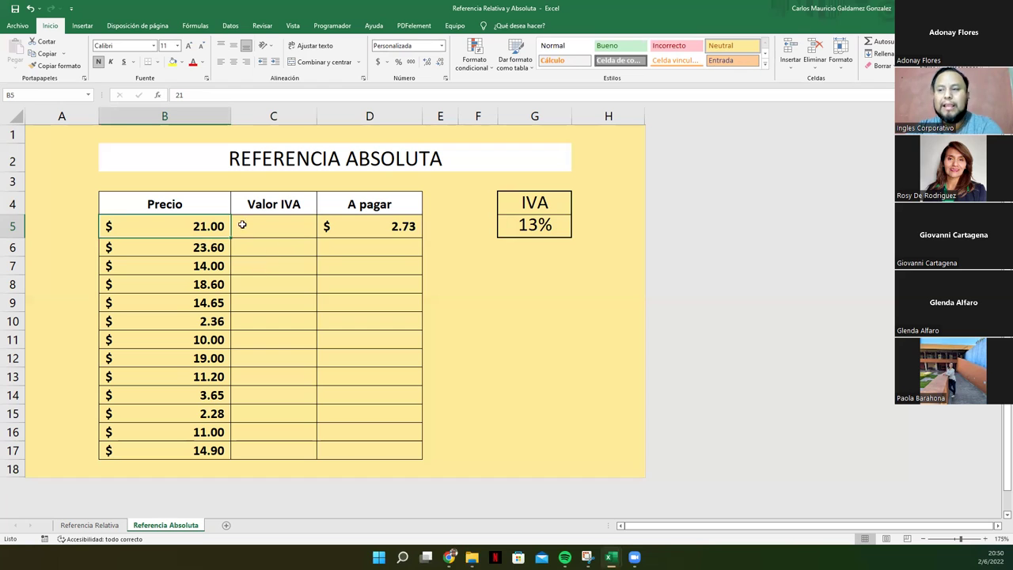
pyautogui.click(275, 232)
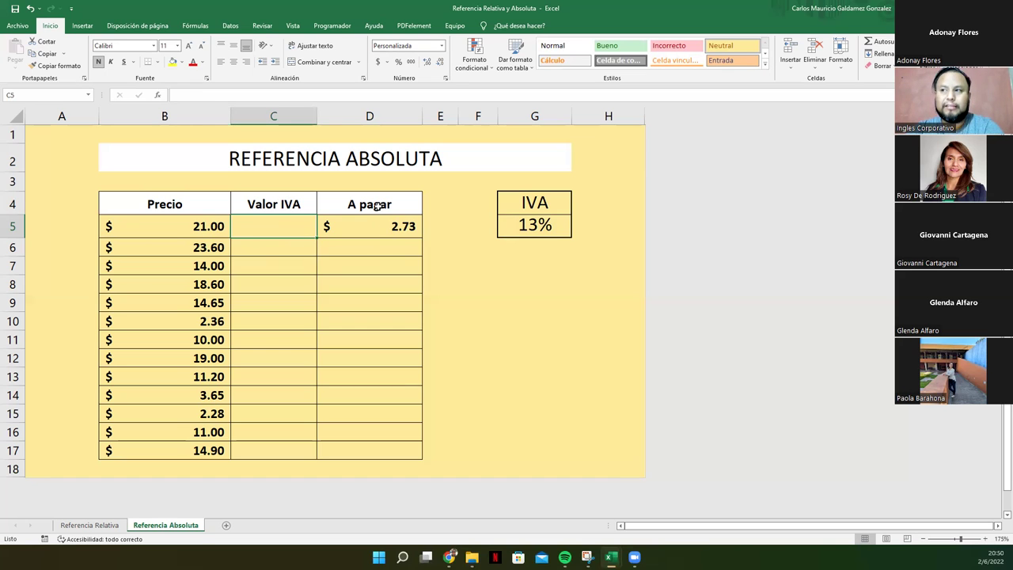
pyautogui.click(366, 227)
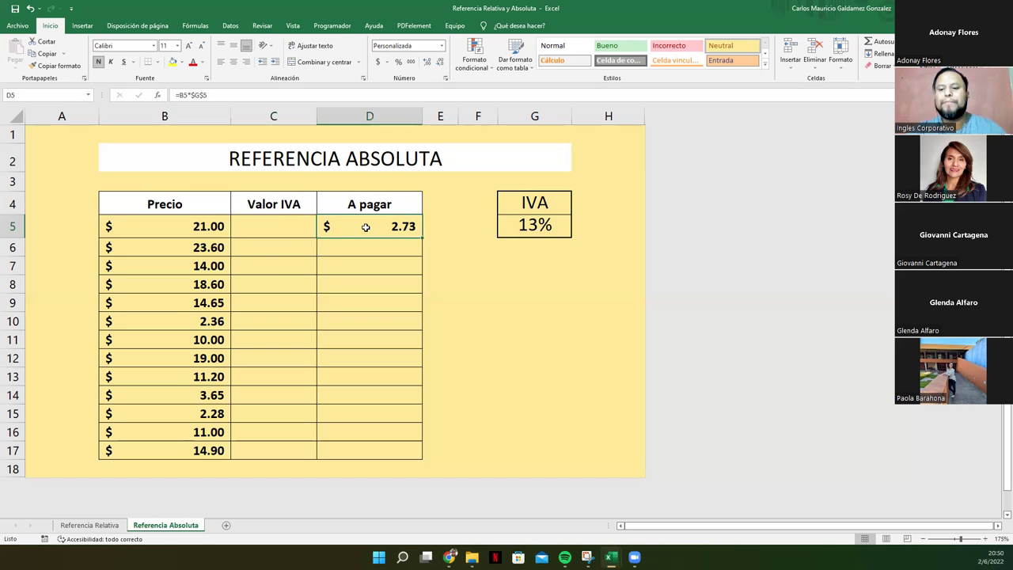
pyautogui.press('Delete')
# Step: Enter =B5*G5 in C5 for a Valor IVA of $2.73
pyautogui.click(277, 228)
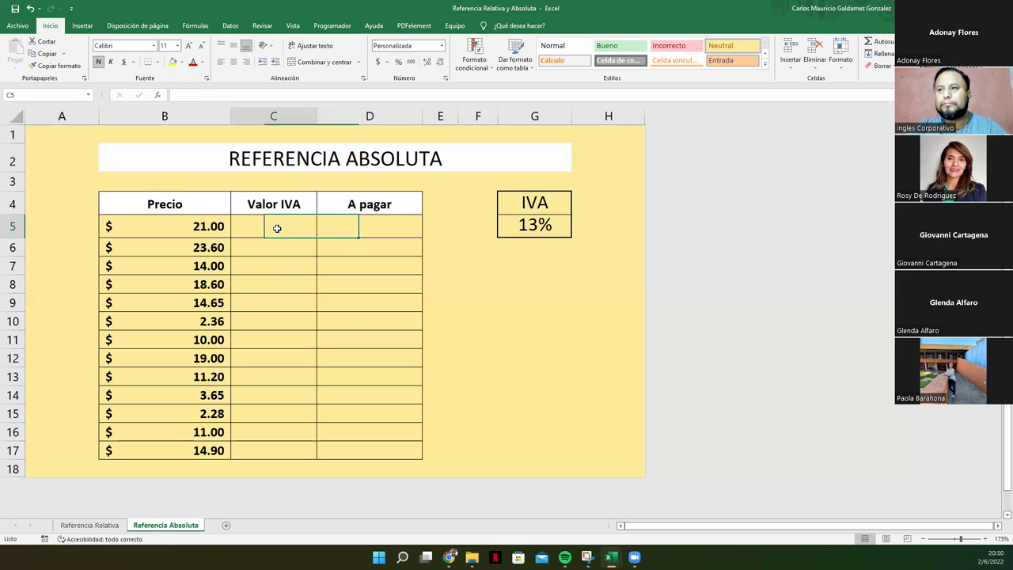
pyautogui.write('=')
pyautogui.press('Left')
pyautogui.write('*')
pyautogui.press('Right')
pyautogui.press('Right')
pyautogui.press('Right')
pyautogui.press('Right')
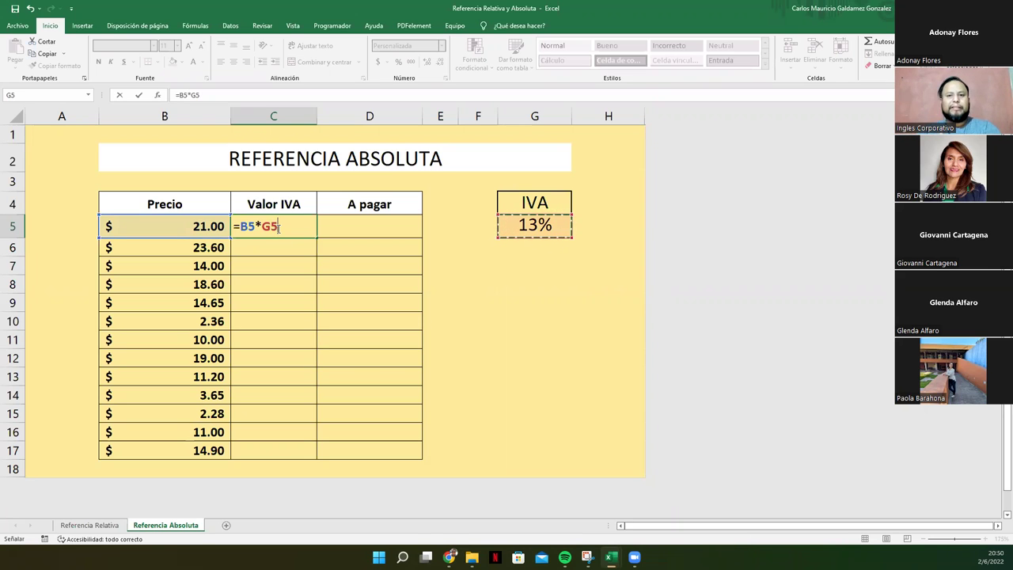
pyautogui.hotkey('ctrl', 'Return')
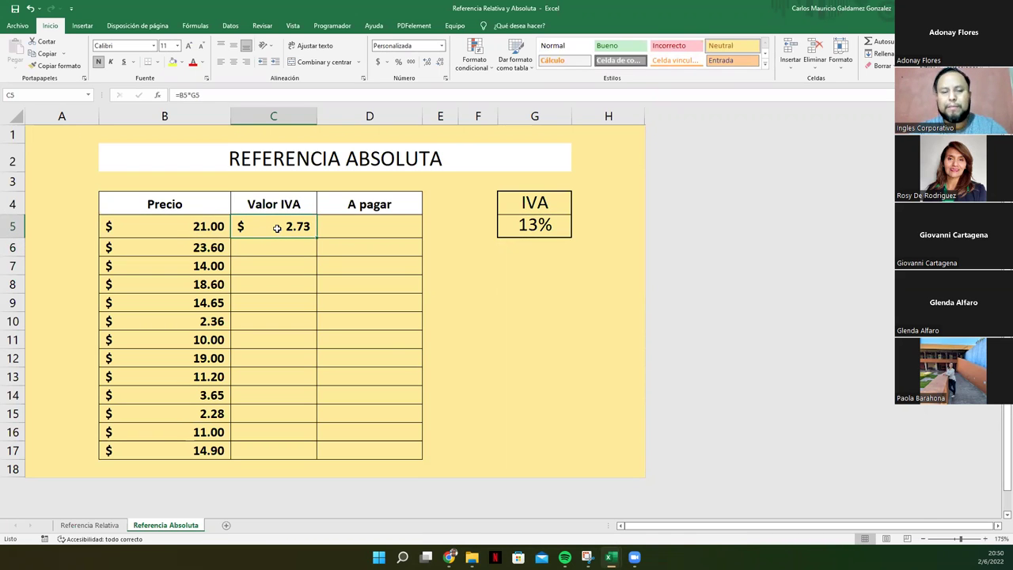
# Step: Enter =B5+C5 in D5 for an A pagar of $23.73
pyautogui.press('Right')
pyautogui.write('=')
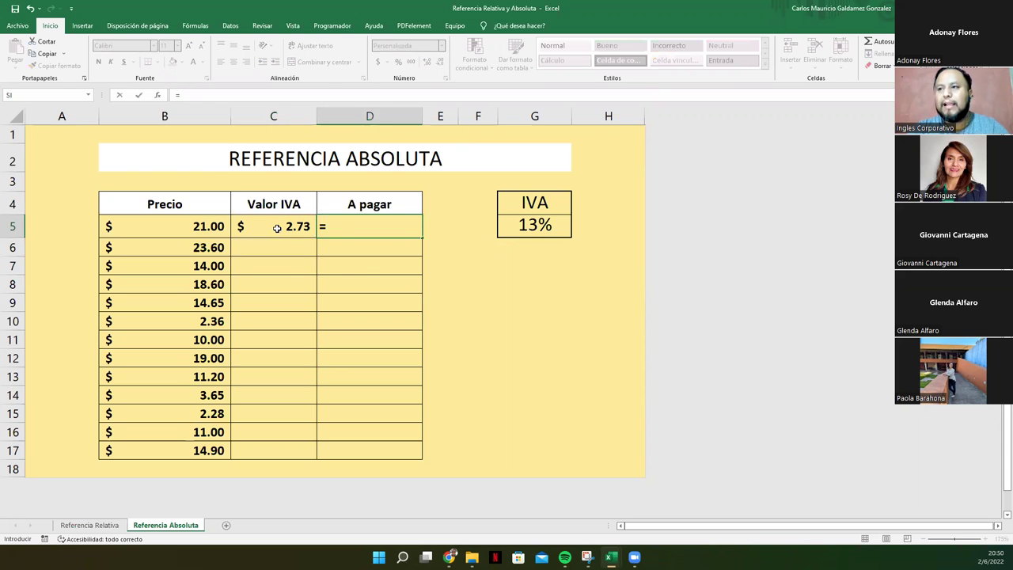
pyautogui.press('Left')
pyautogui.press('Left')
pyautogui.write('+')
pyautogui.press('Left')
pyautogui.press('Return')
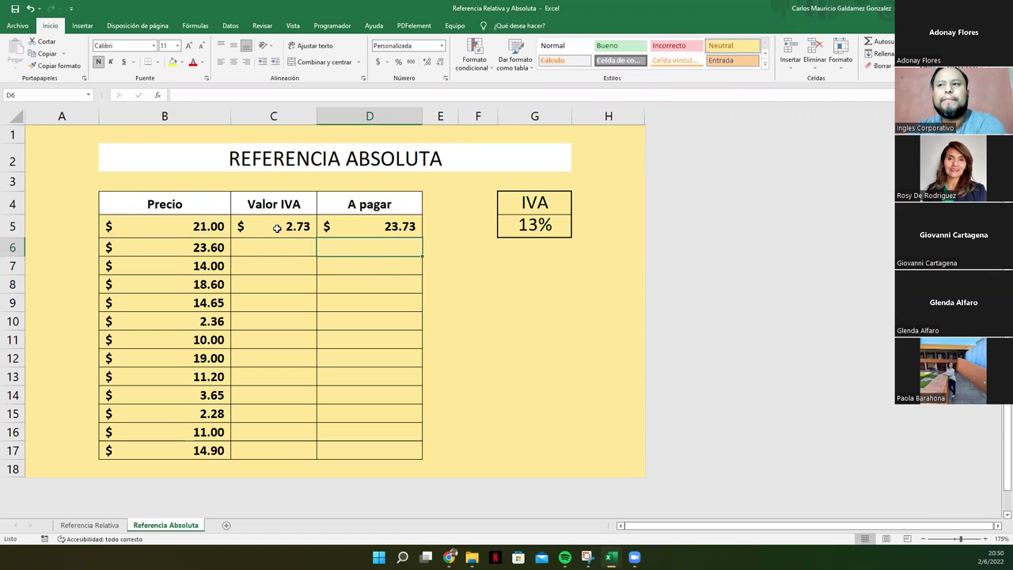
pyautogui.click(277, 228)
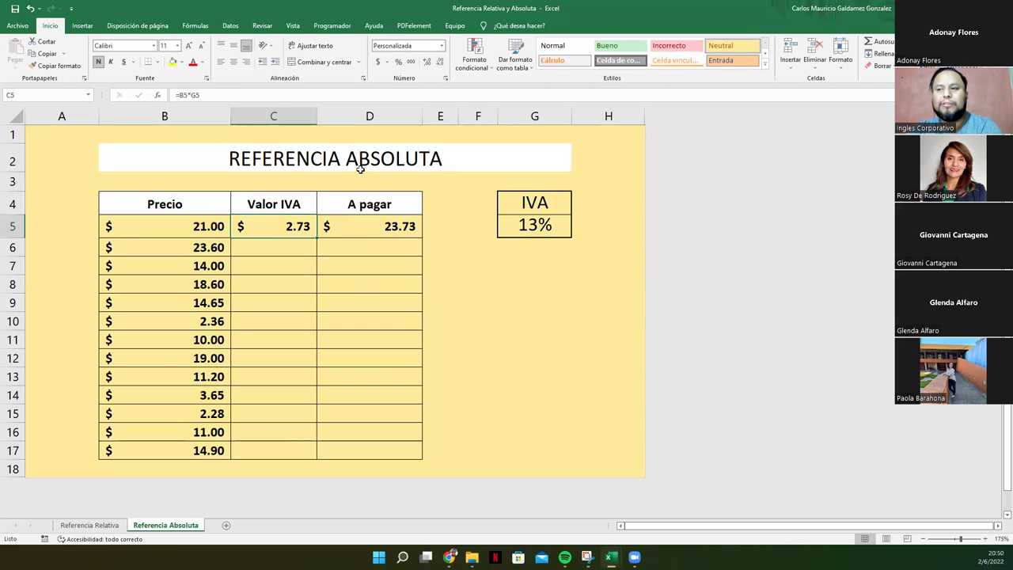
pyautogui.doubleClick(299, 228)
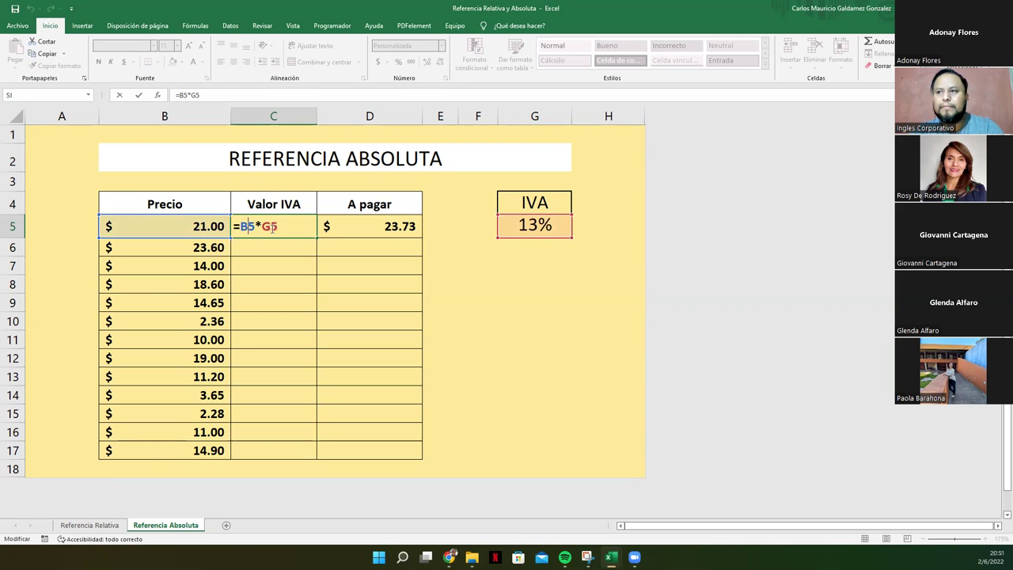
# Step: Change C5's formula to =B5*$G$5 with an absolute rate reference
pyautogui.click(264, 226)
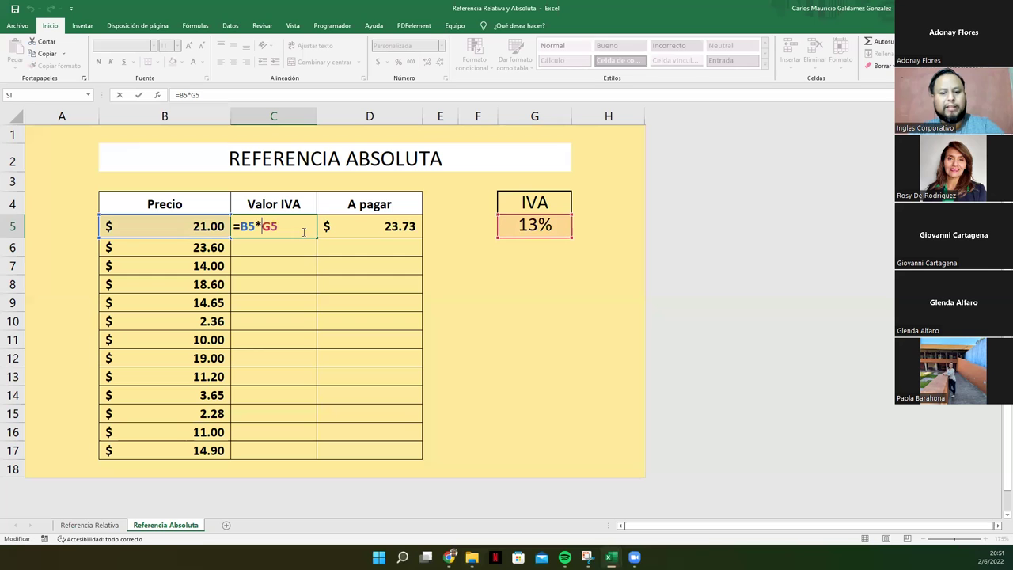
pyautogui.press('F4')
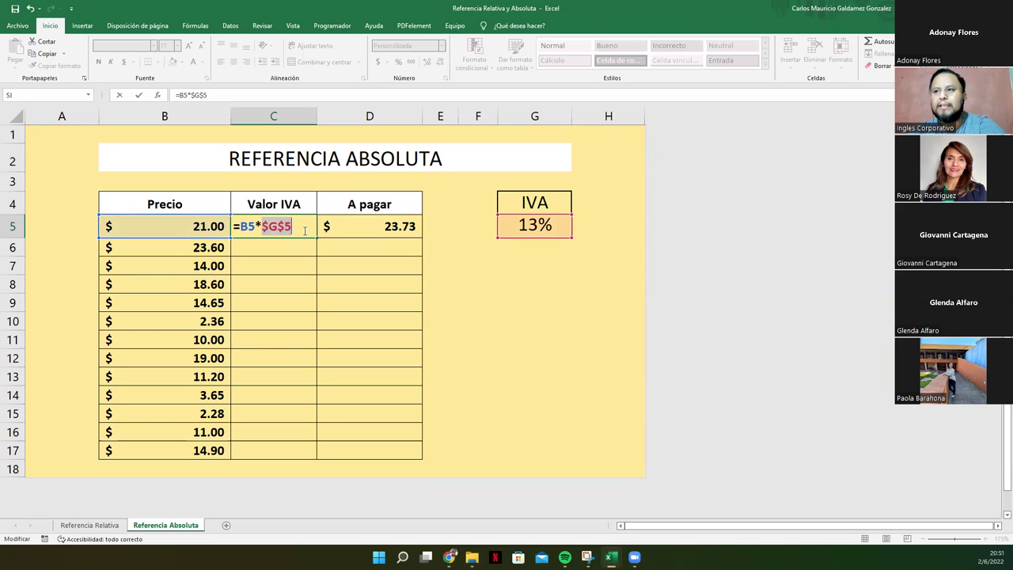
pyautogui.press('Return')
# Step: Fill the Valor IVA and A pagar formulas from C5 and D5 down to row 17
pyautogui.click(282, 230)
pyautogui.moveTo(317, 237); pyautogui.dragTo(296, 456)
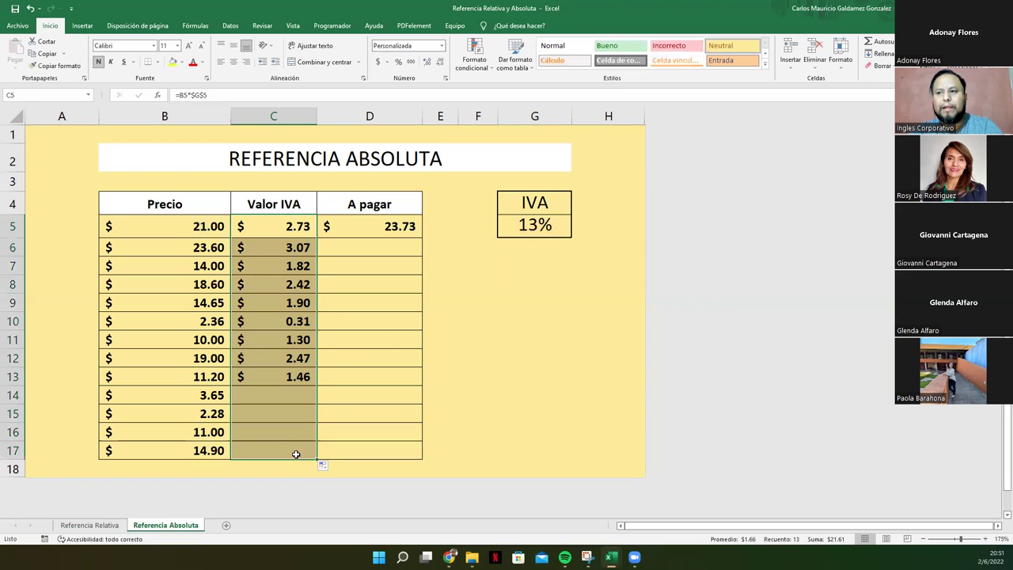
pyautogui.click(409, 226)
pyautogui.moveTo(420, 242); pyautogui.dragTo(399, 454)
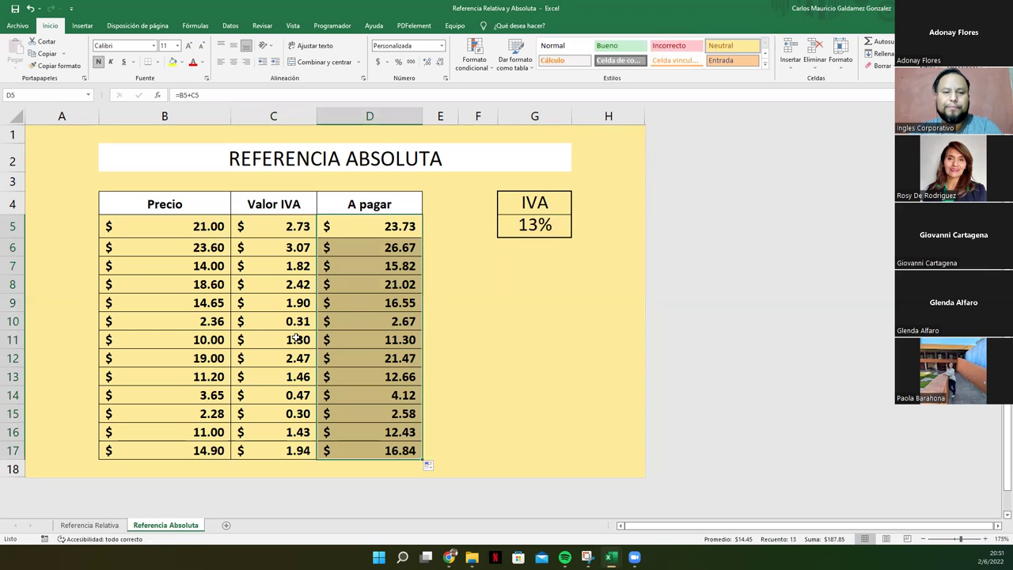
# Step: Undo the fill-downs so only row 5 keeps $2.73 and $23.73
pyautogui.hotkey('ctrl', 'z')
pyautogui.hotkey('ctrl', 'z')
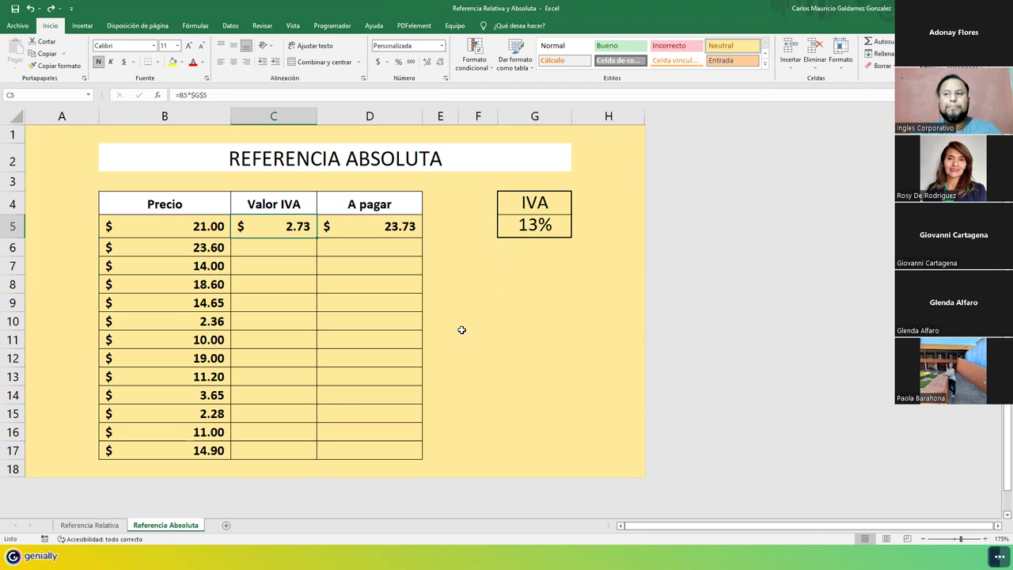
# Step: In the Sesion4 workbook, add sheet Hoja4, browse Hoja1–Hoja3, and return to Hoja4
pyautogui.click(187, 518)
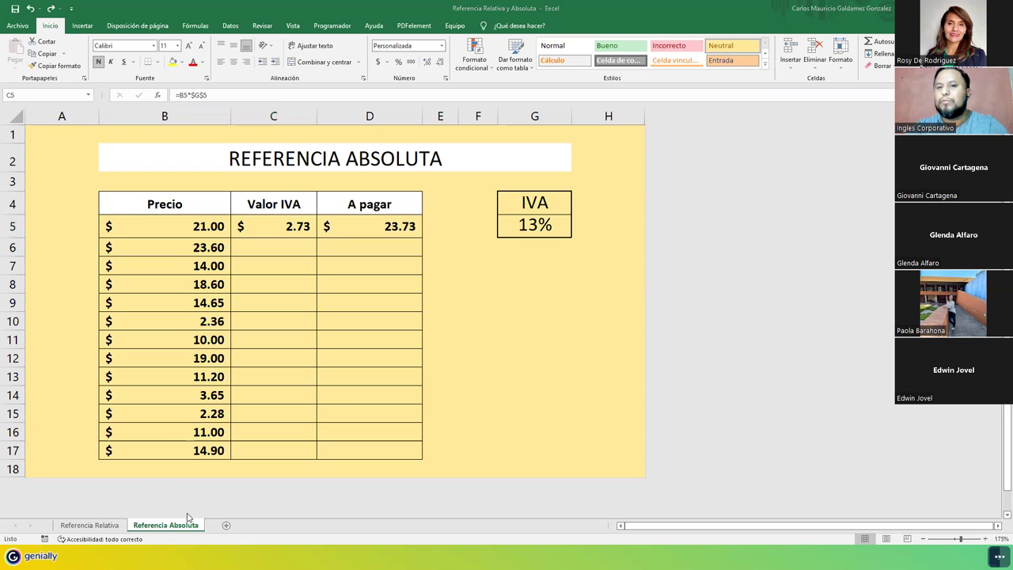
pyautogui.hotkey('alt', 'Tab')
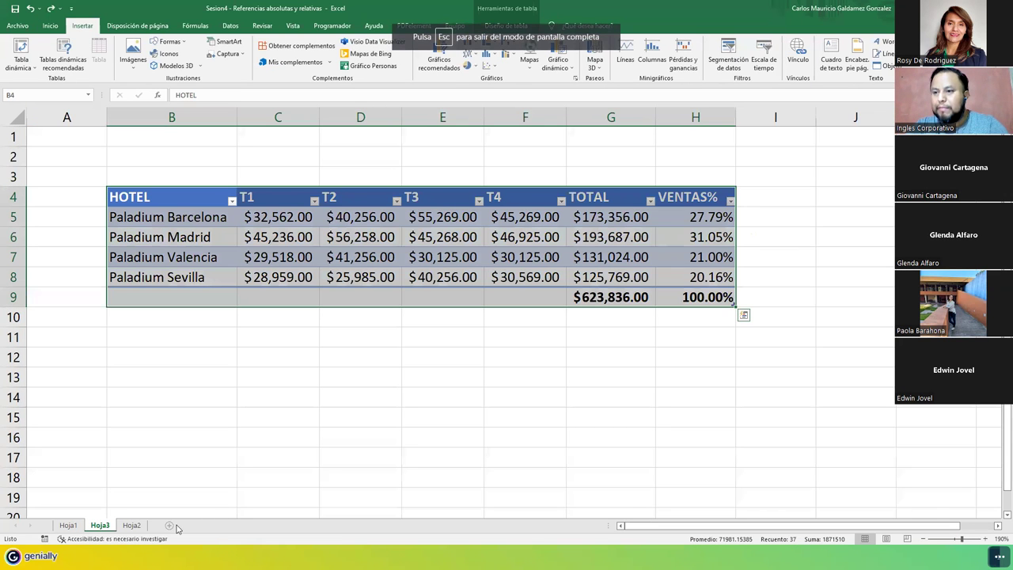
pyautogui.click(131, 525)
pyautogui.click(169, 524)
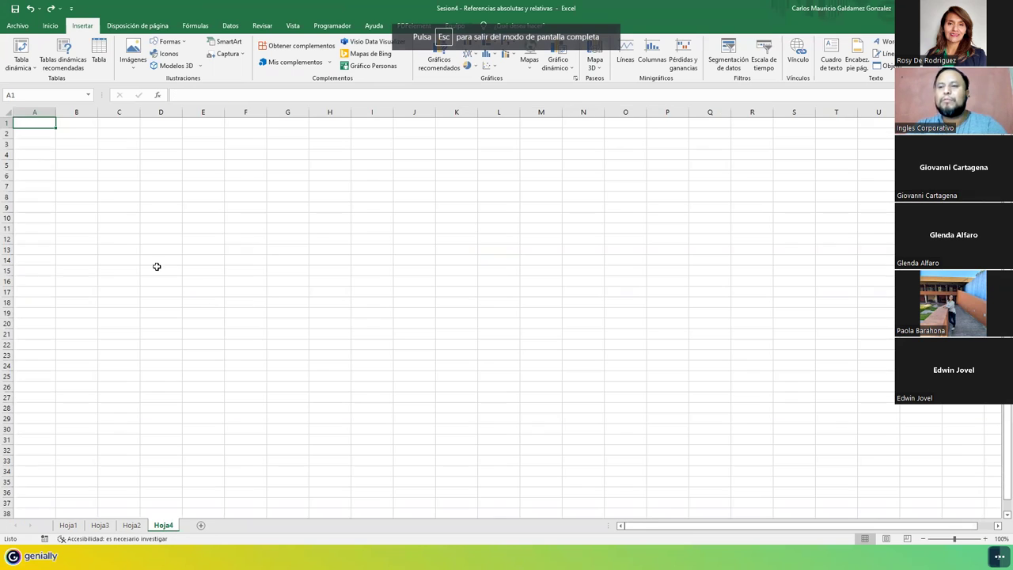
pyautogui.scroll(3, 271, 407)
pyautogui.click(68, 525)
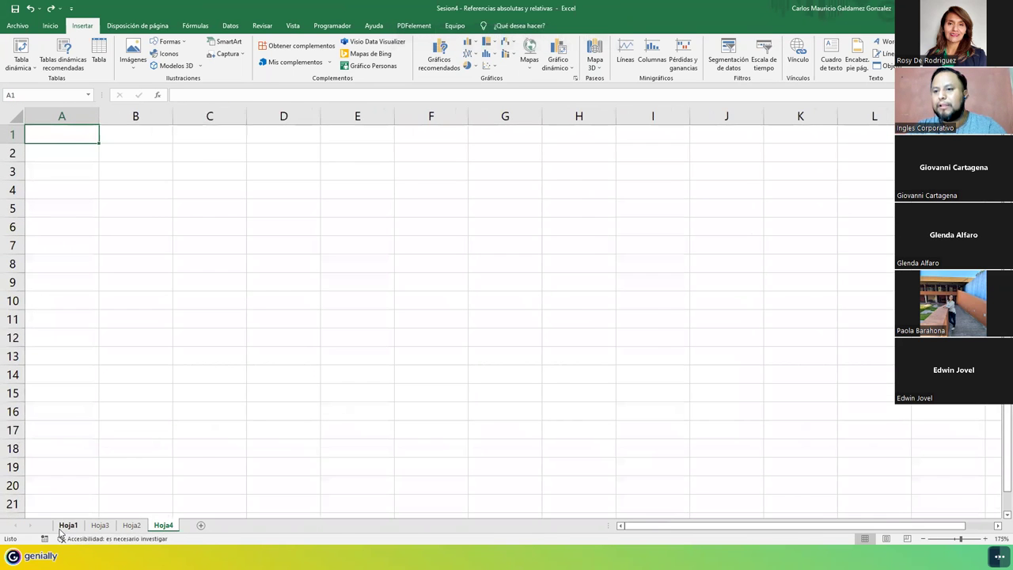
pyautogui.click(102, 527)
pyautogui.click(132, 527)
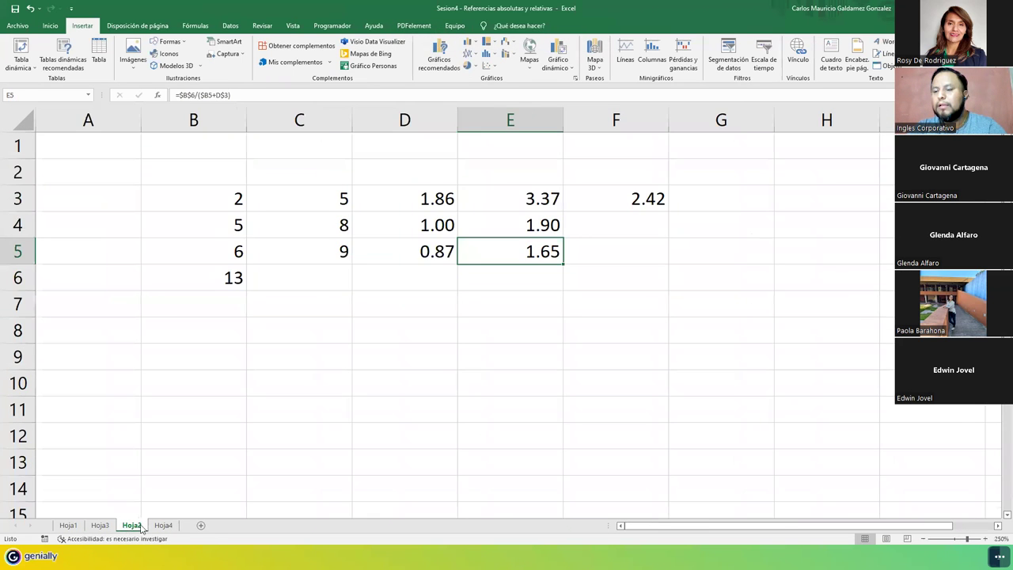
pyautogui.click(160, 525)
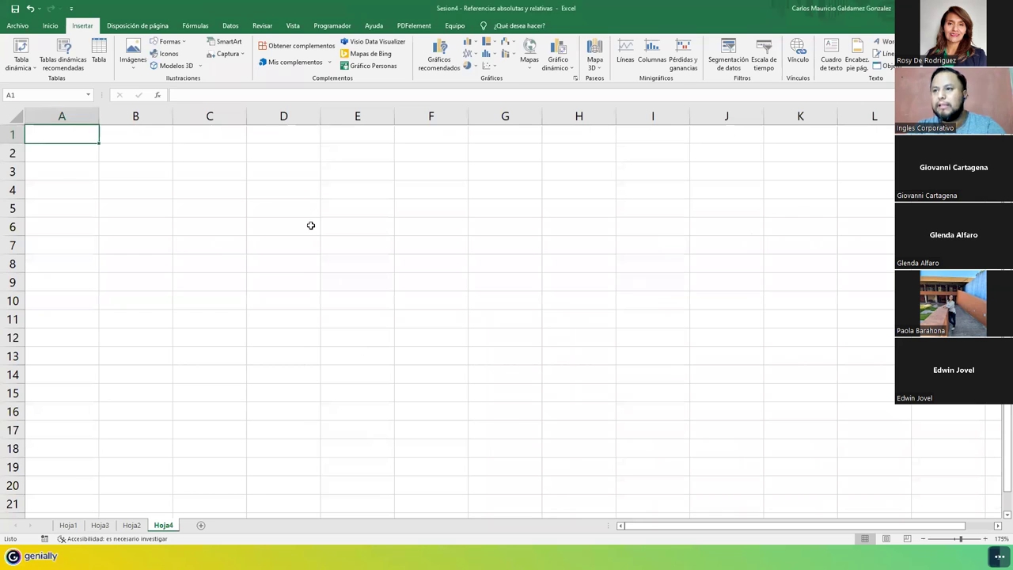
# Step: Type headers #, Codigo, Nombre, Apellido, Sueldo and ISSS across row 3 from A3
pyautogui.click(265, 222)
pyautogui.click(146, 169)
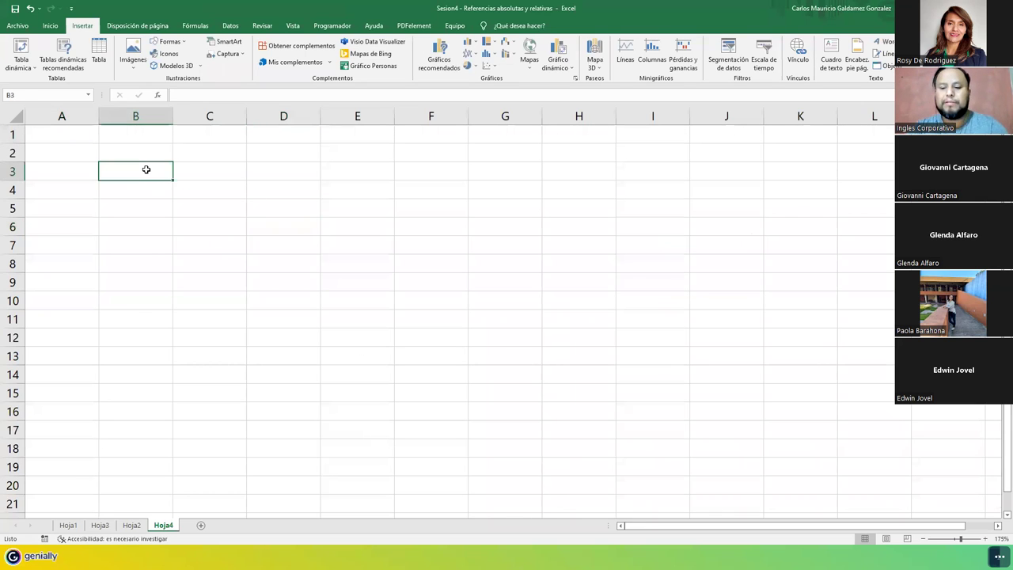
pyautogui.press('Left')
pyautogui.write('#')
pyautogui.click(145, 169)
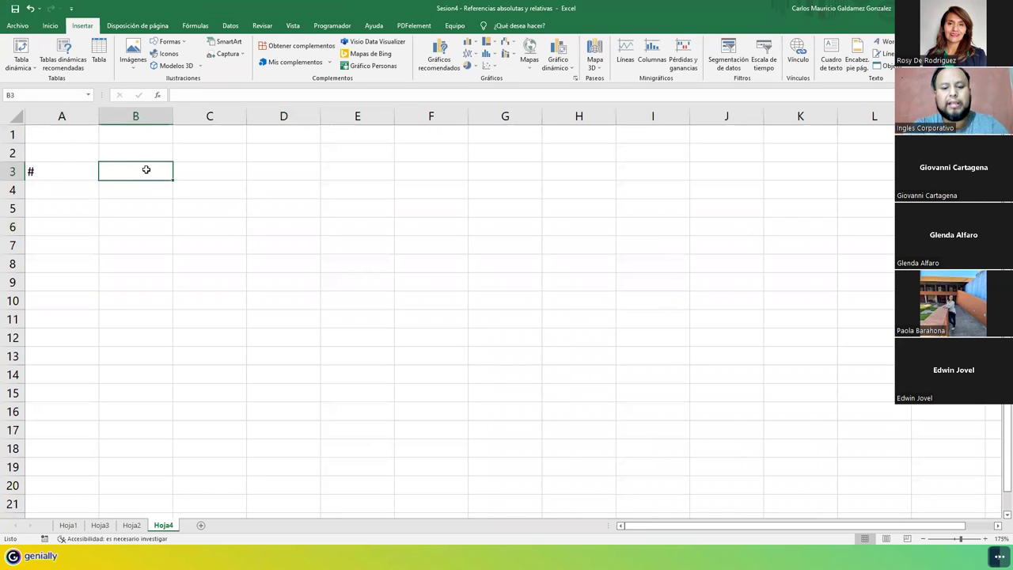
pyautogui.write('Codigo')
pyautogui.press('Tab')
pyautogui.write('Nombre')
pyautogui.press('Tab')
pyautogui.write('Apell')
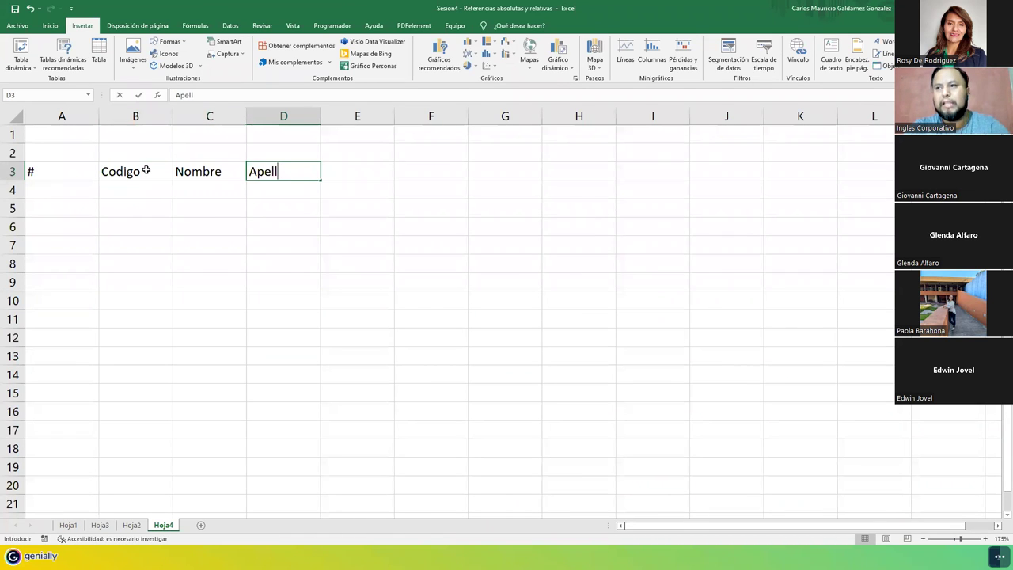
pyautogui.write('ido')
pyautogui.press('Tab')
pyautogui.write('Sueldo')
pyautogui.press('Tab')
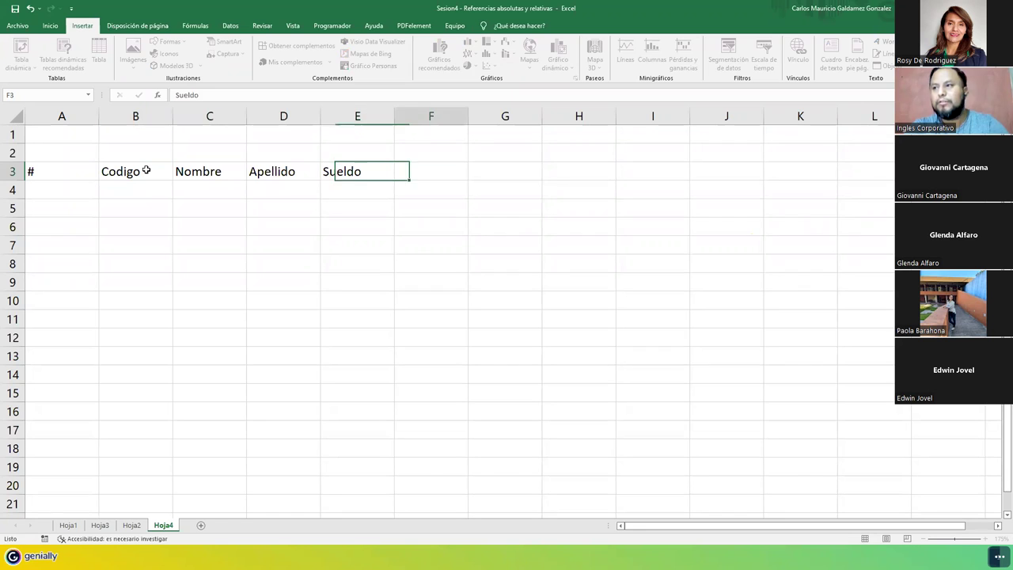
pyautogui.write('ISSS')
pyautogui.press('Tab')
# Step: Continue row 3 with AFP, FSV, RENTA, TOTALDES, BONO, INCENTIVO, TOTALINCENTIVO and SUELDO NTO
pyautogui.write('AFPP')
pyautogui.press('BackSpace')
pyautogui.press('BackSpace')
pyautogui.write('P')
pyautogui.press('Tab')
pyautogui.write('FSV')
pyautogui.press('Tab')
pyautogui.write('RENTA')
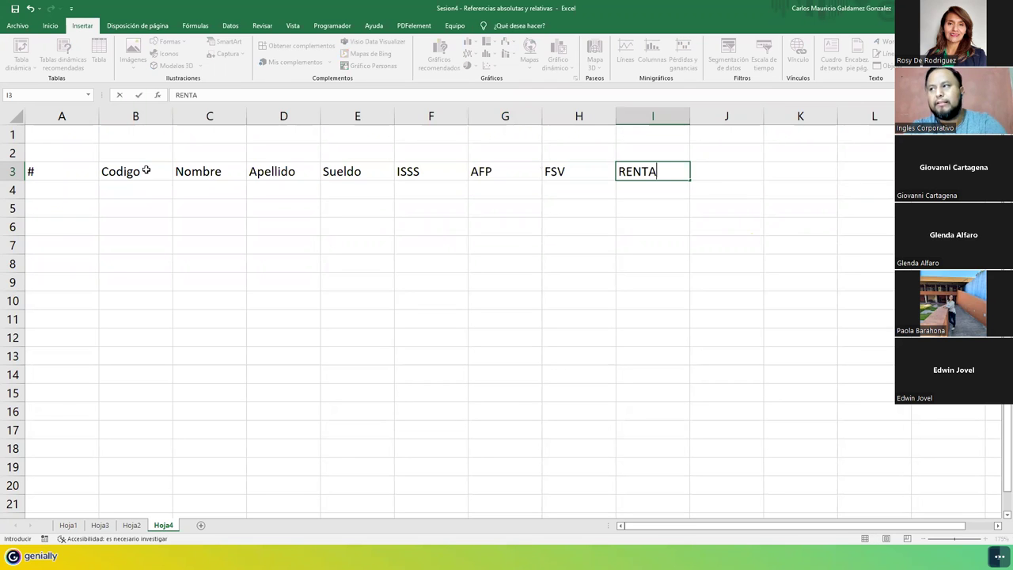
pyautogui.press('Tab')
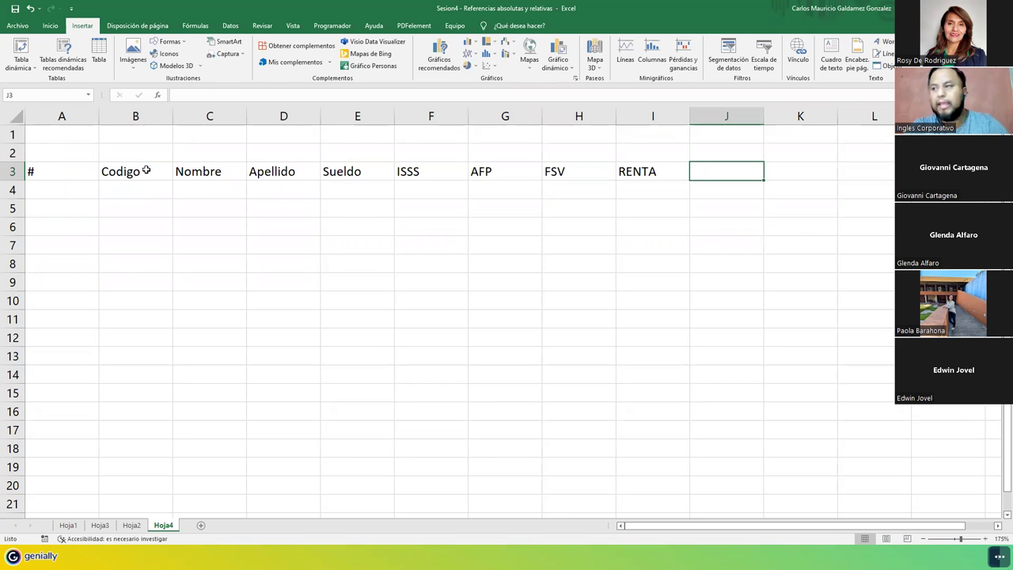
pyautogui.write('TOTALDES')
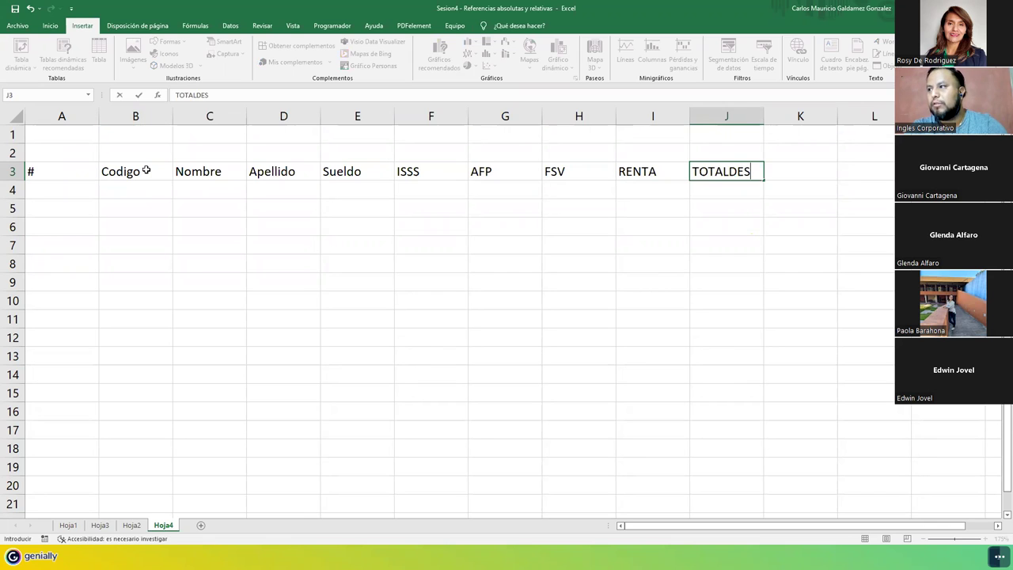
pyautogui.press('Tab')
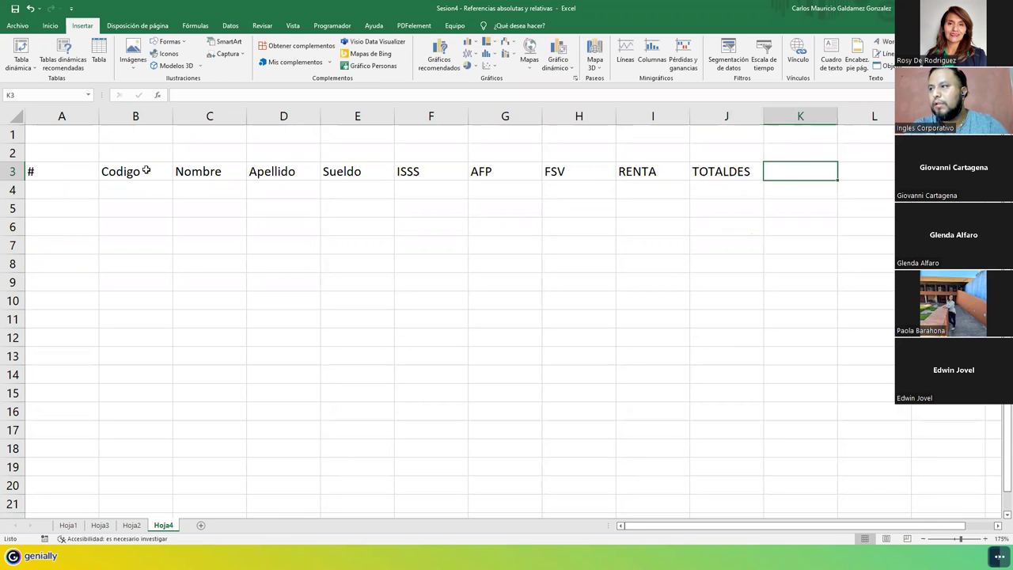
pyautogui.write('BONO')
pyautogui.press('Tab')
pyautogui.write('INS')
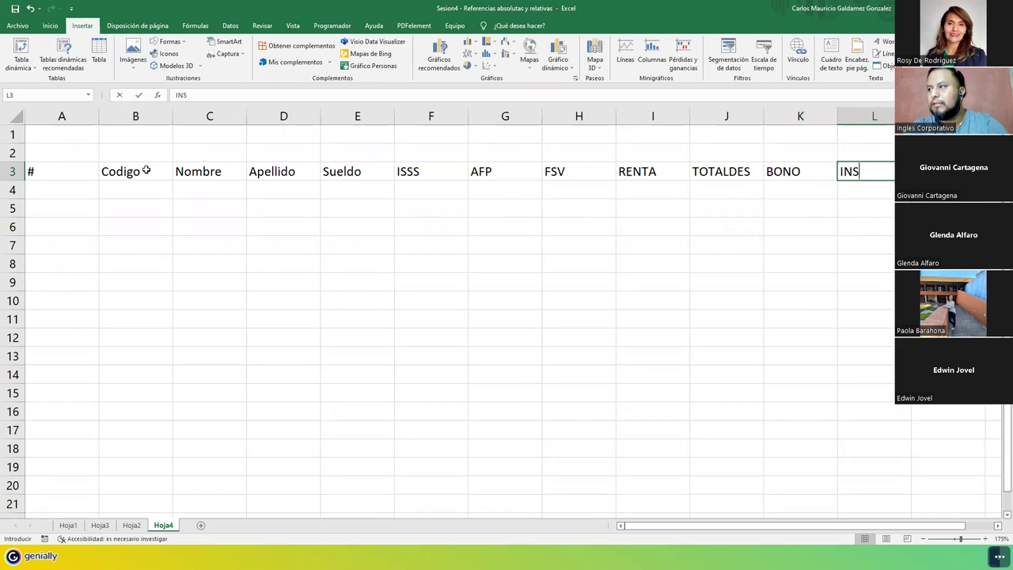
pyautogui.press('BackSpace')
pyautogui.write('CENTIVO')
pyautogui.press('Tab')
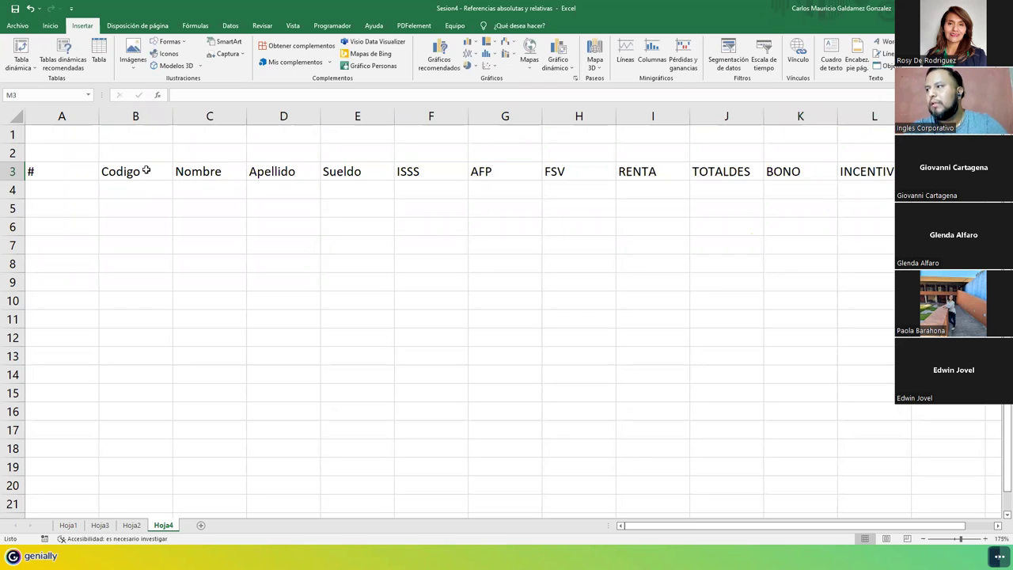
pyautogui.write('TOTAL')
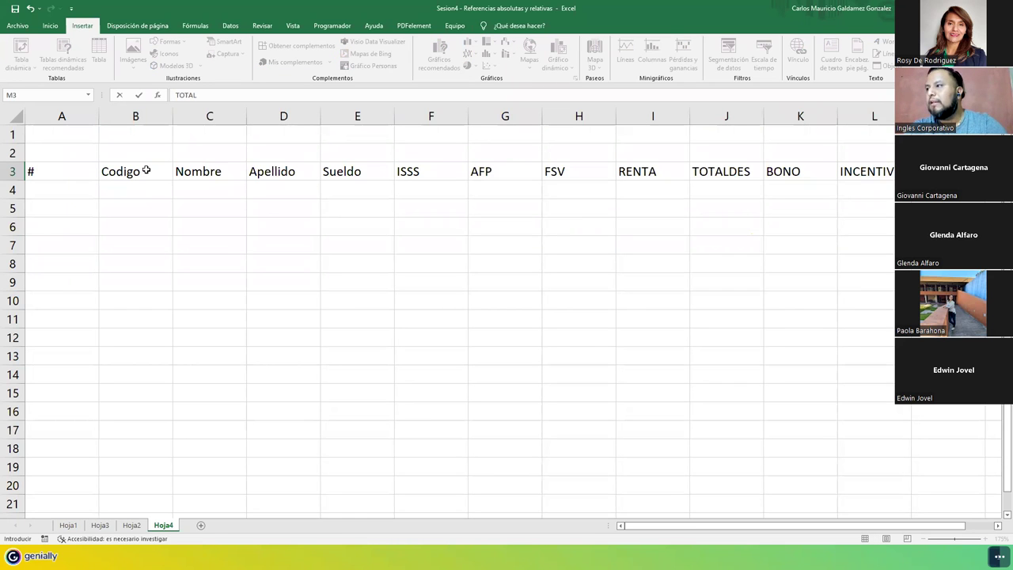
pyautogui.write('INCENTIVO')
pyautogui.press('Tab')
pyautogui.write('SU')
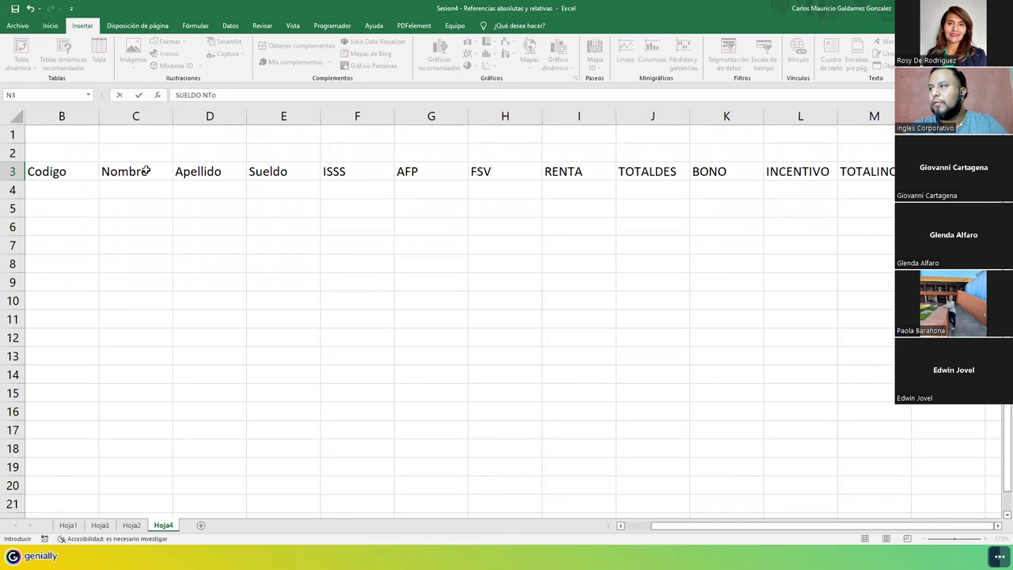
pyautogui.press('Return')
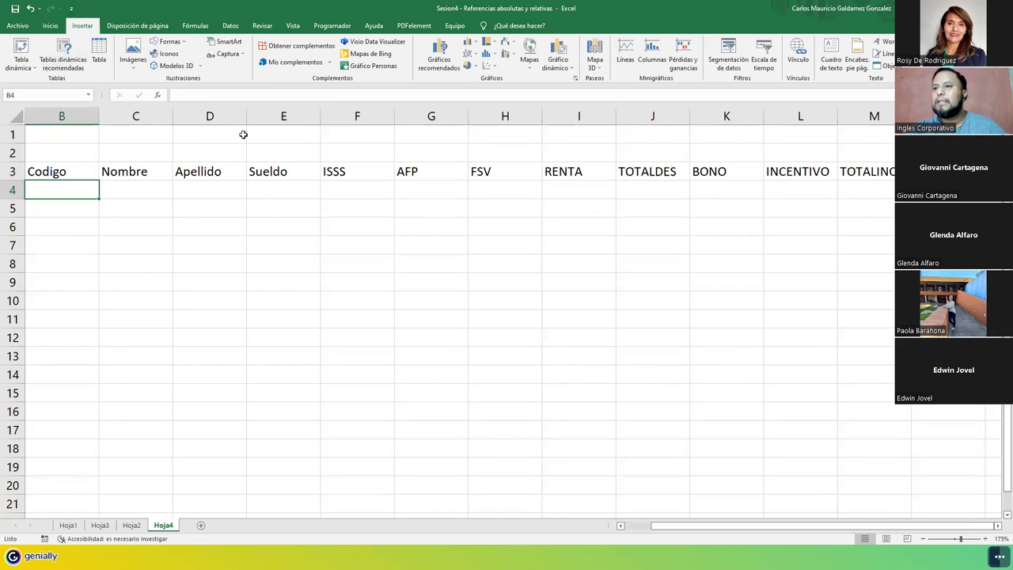
# Step: Enter rates 3%, 6.75%, 8% and 10% in F2:I2 above ISSS, AFP, FSV and RENTA
pyautogui.click(353, 149)
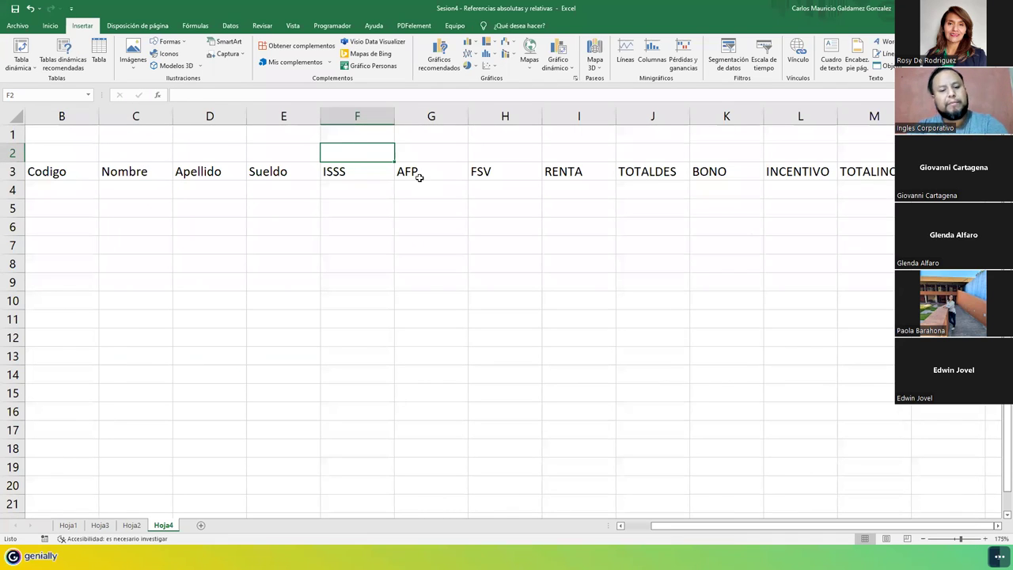
pyautogui.write('3%')
pyautogui.press('Tab')
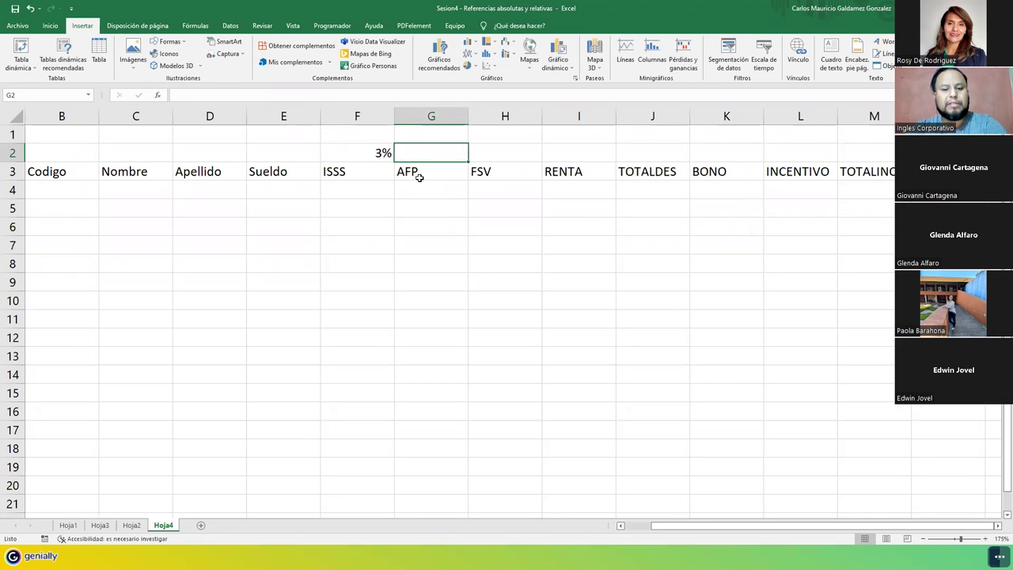
pyautogui.write('6.75')
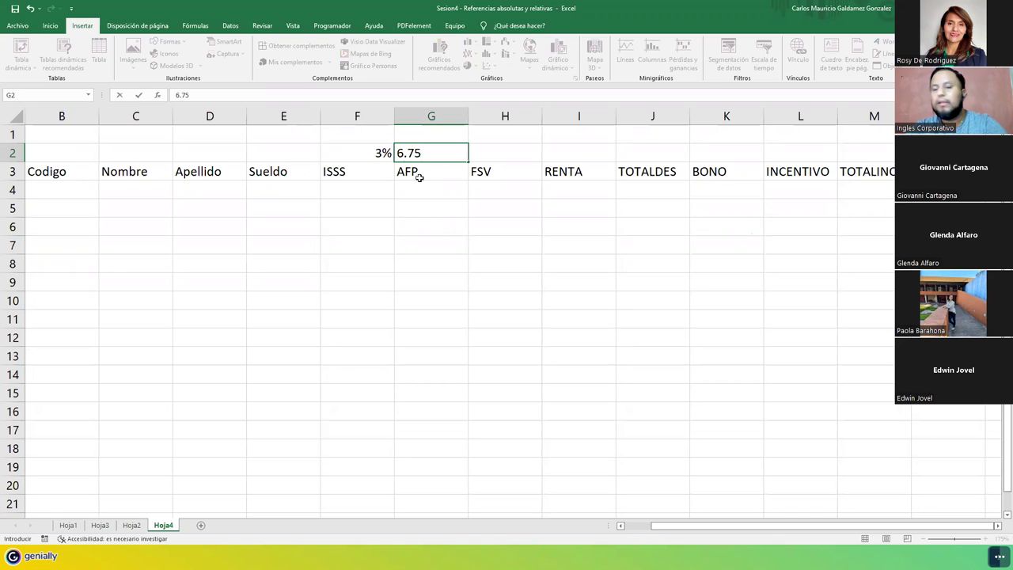
pyautogui.write('%')
pyautogui.press('Tab')
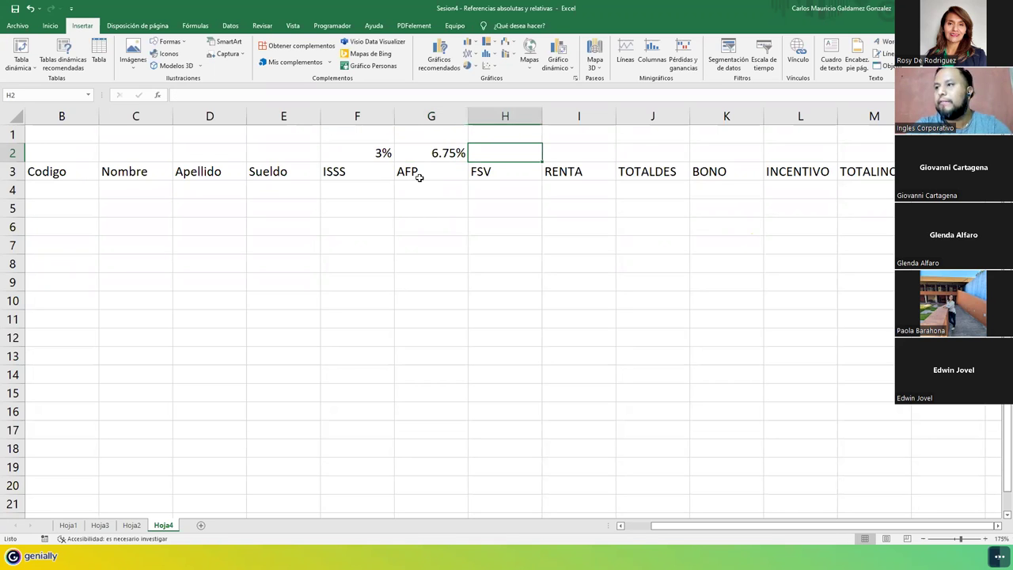
pyautogui.write('8%')
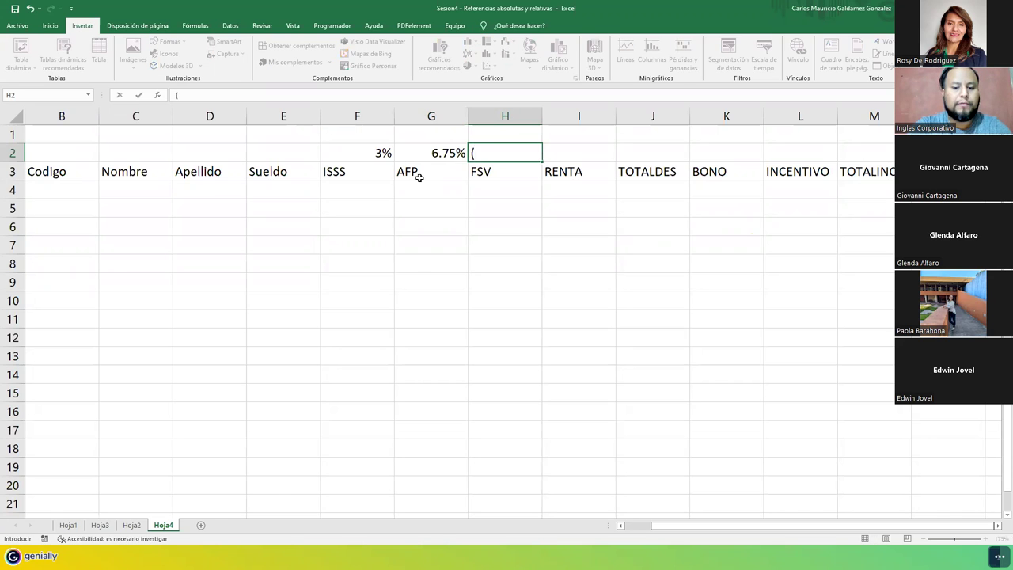
pyautogui.press('Tab')
pyautogui.write('1')
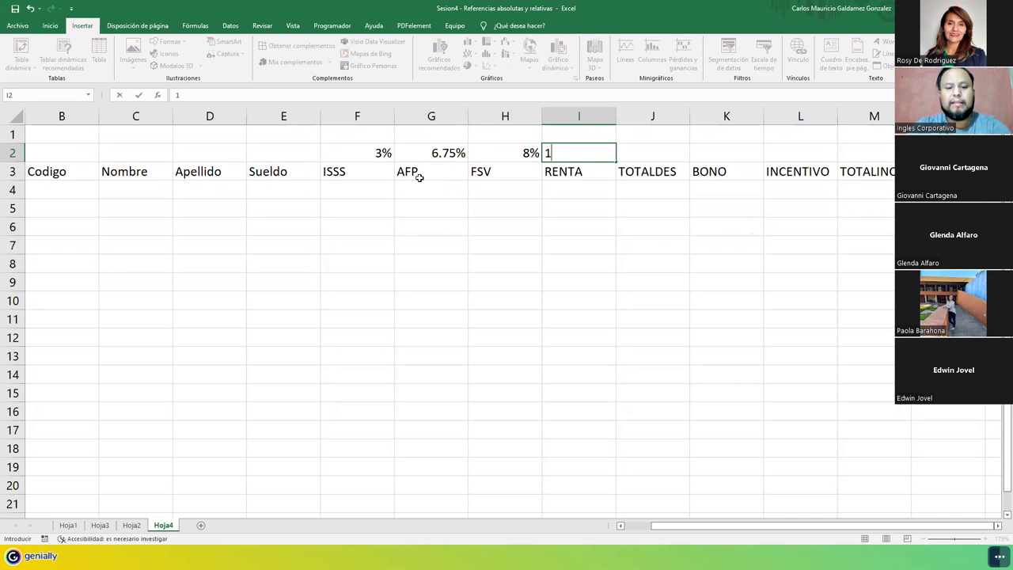
pyautogui.write('0%')
pyautogui.press('Tab')
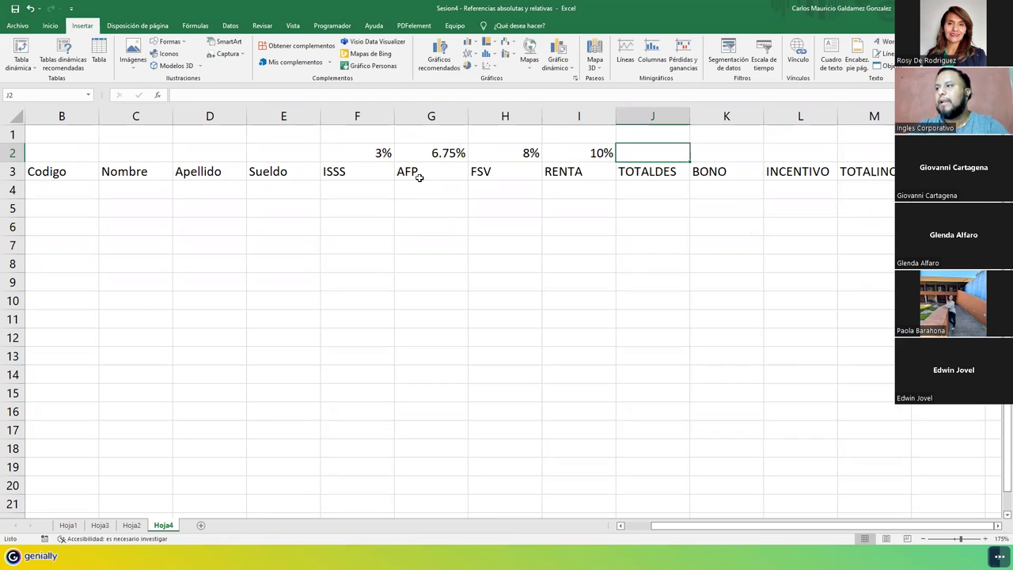
# Step: Centre the four rates in F2:I2
pyautogui.moveTo(366, 158); pyautogui.dragTo(577, 148)
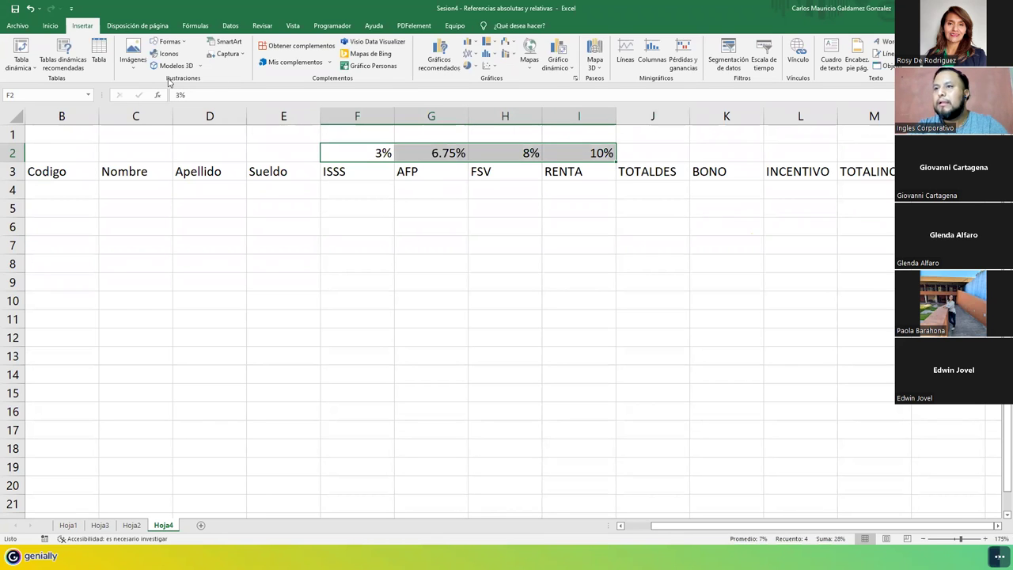
pyautogui.click(50, 25)
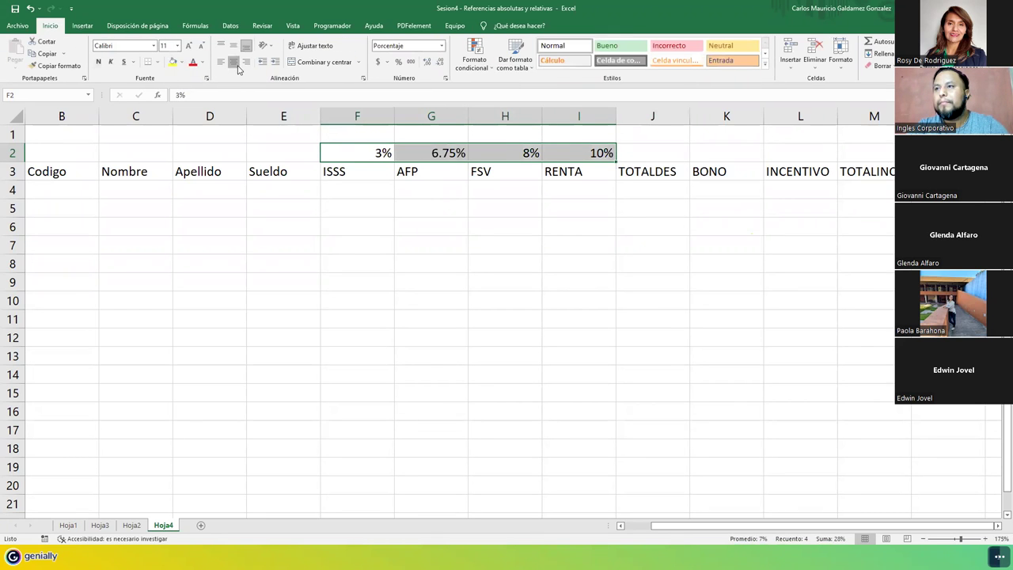
pyautogui.click(235, 62)
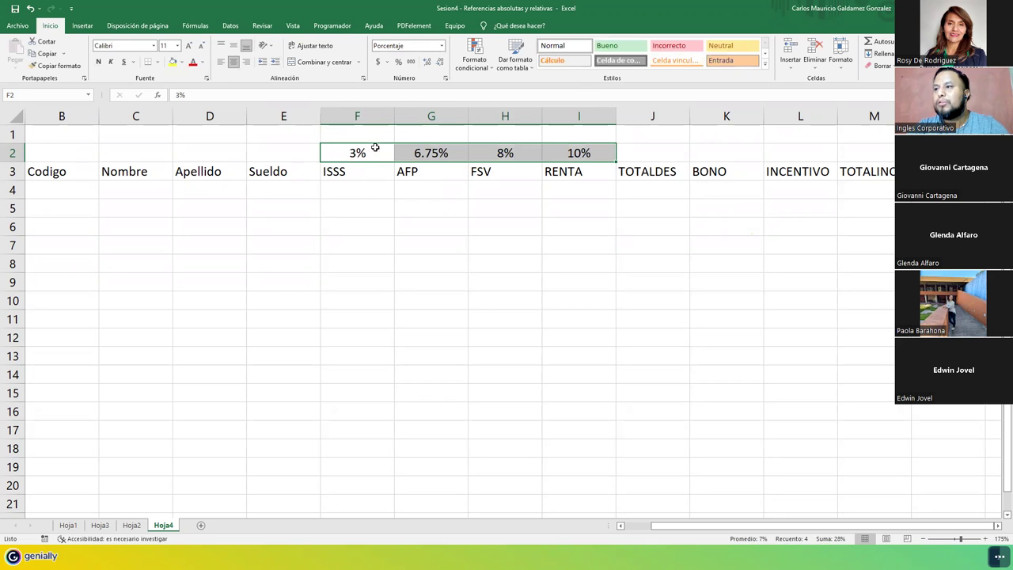
pyautogui.click(656, 190)
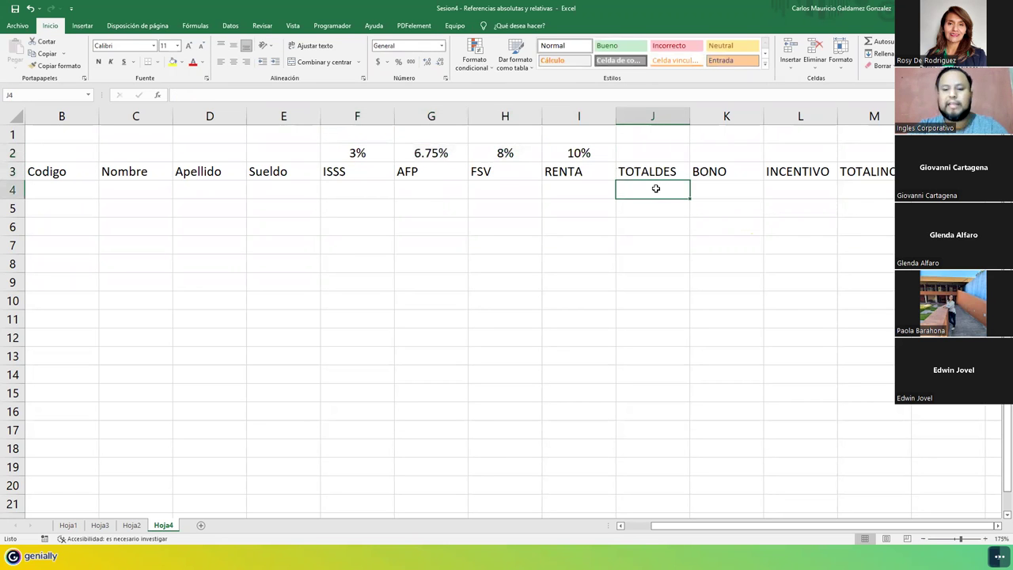
# Step: Abandon the J4 formula and enter test values 1 and 2 in J4 and J5
pyautogui.write('=')
pyautogui.press('Left')
pyautogui.press('Left')
pyautogui.press('Left')
pyautogui.press('Left')
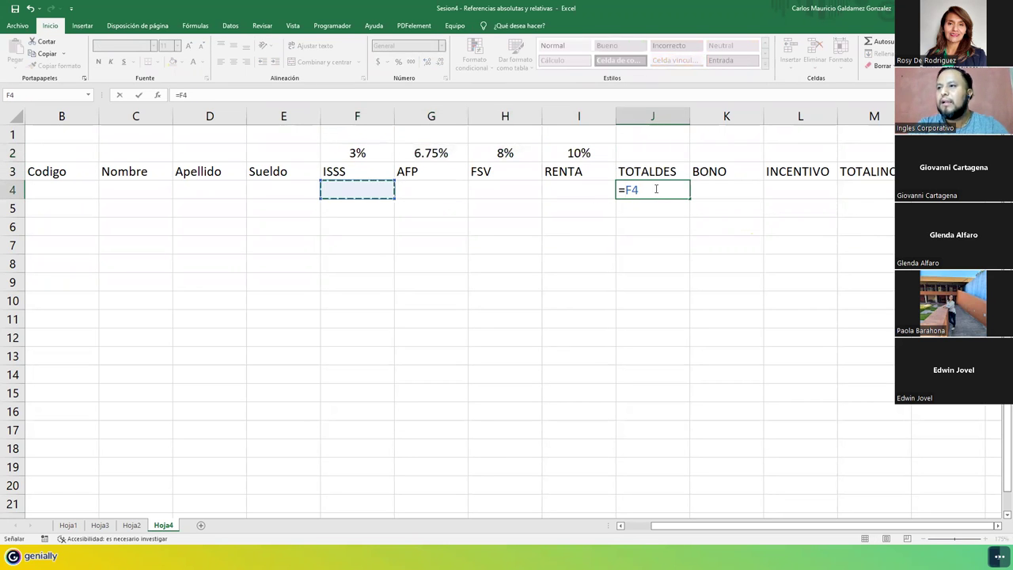
pyautogui.press('BackSpace')
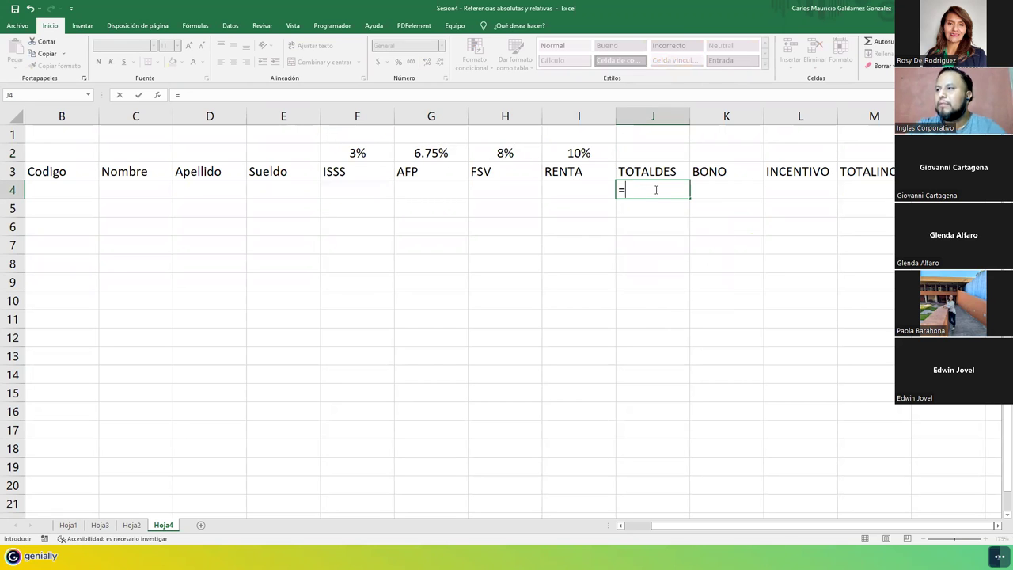
pyautogui.click(56, 188)
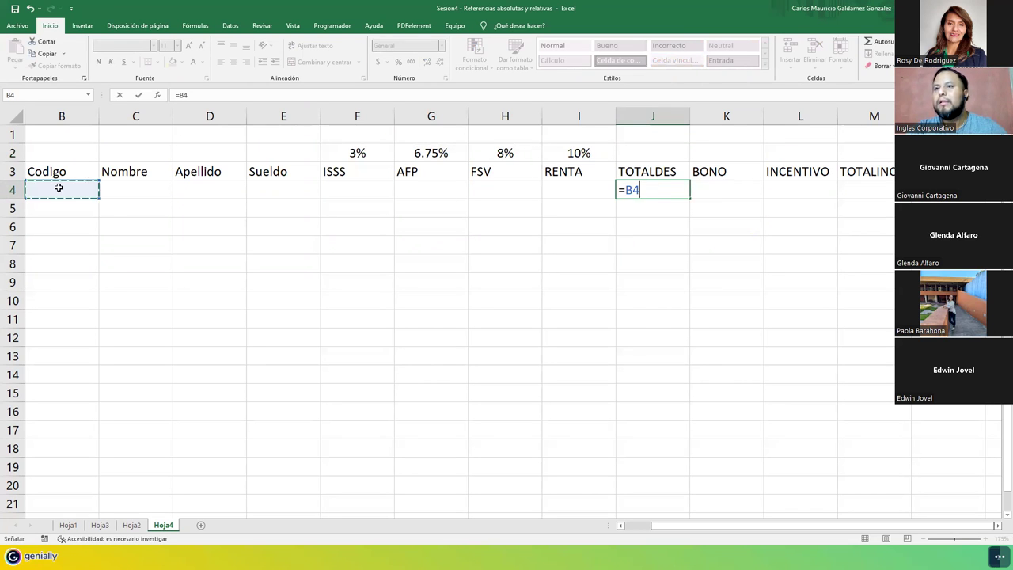
pyautogui.press('Escape')
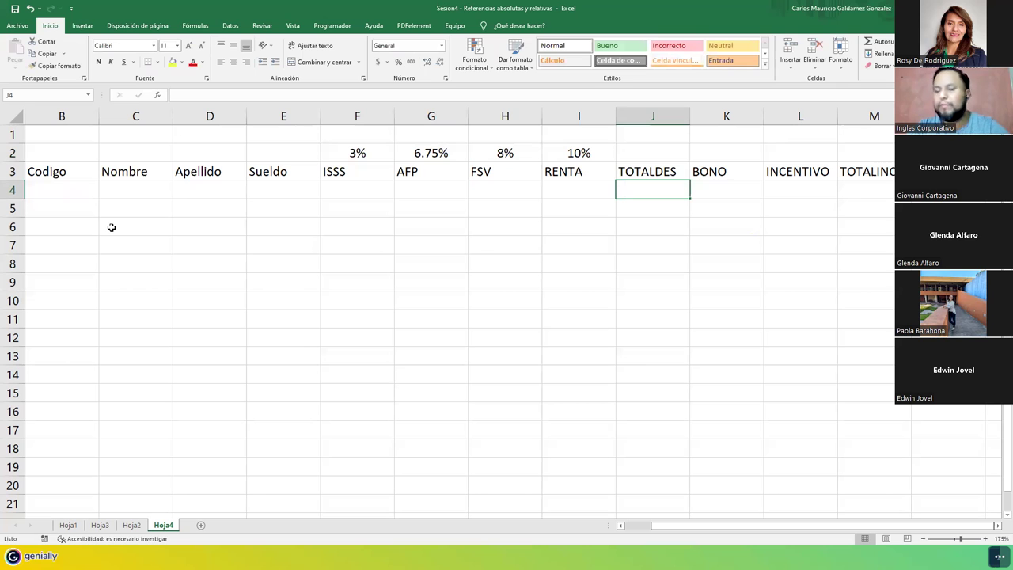
pyautogui.write('1')
pyautogui.press('Return')
pyautogui.write('2')
pyautogui.press('Return')
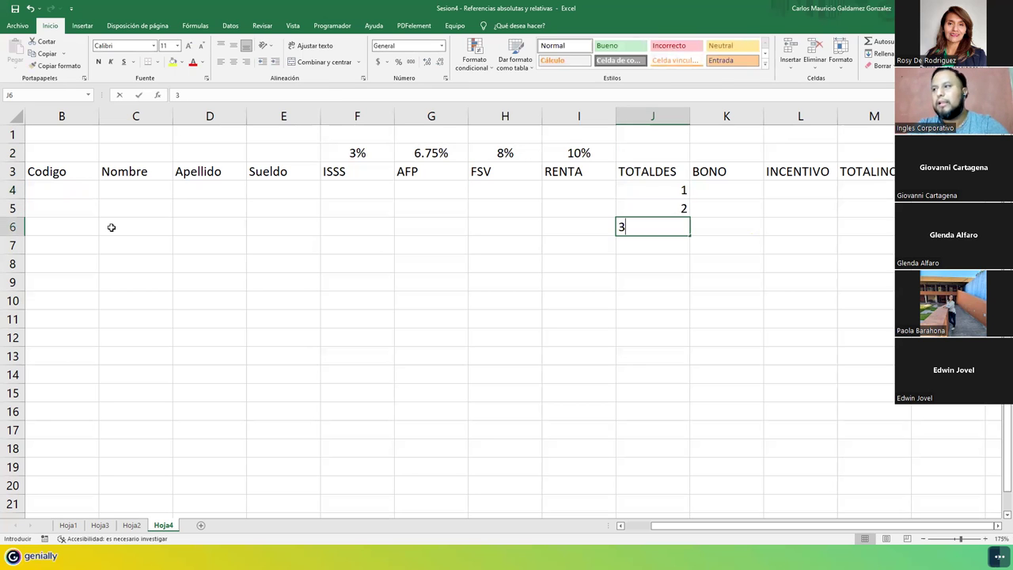
# Step: Number A4:A6 as 1, 2, 3 under # and auto-fit column A
pyautogui.press('Left')
pyautogui.press('Left')
pyautogui.press('Home')
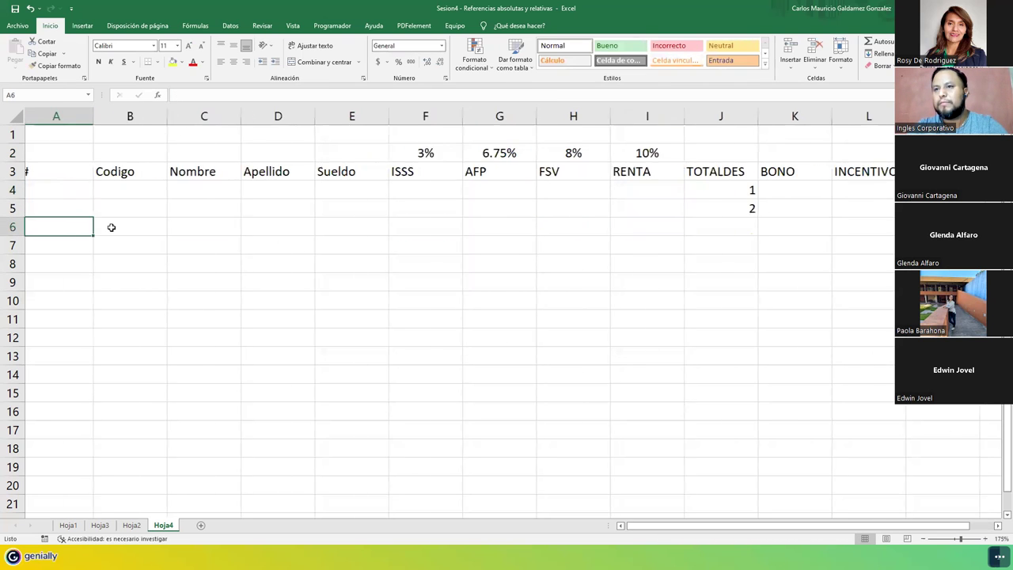
pyautogui.press('Up')
pyautogui.press('Up')
pyautogui.click(112, 227)
pyautogui.write('1')
pyautogui.press('Return')
pyautogui.write('2')
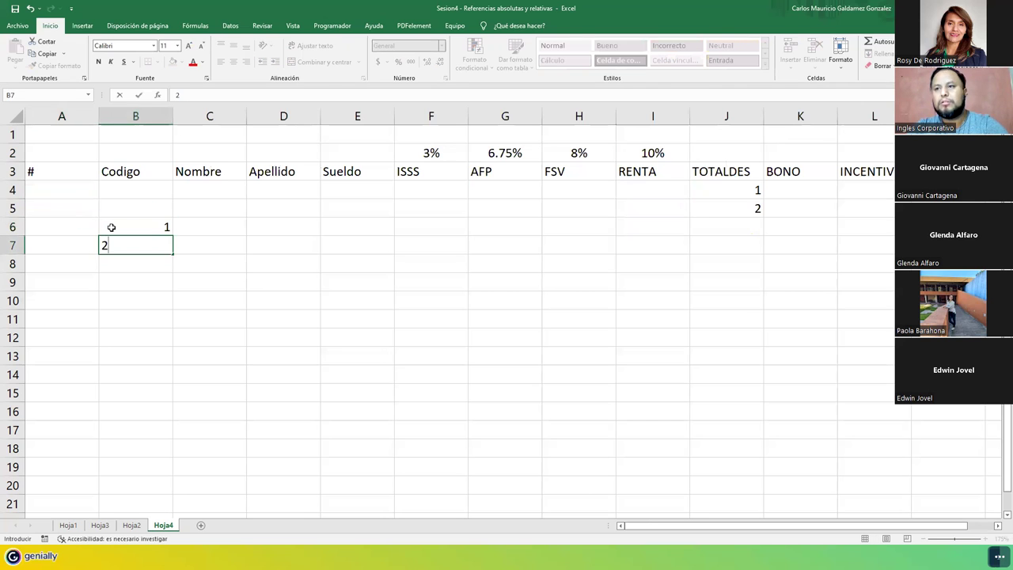
pyautogui.press('Escape')
pyautogui.click(112, 228)
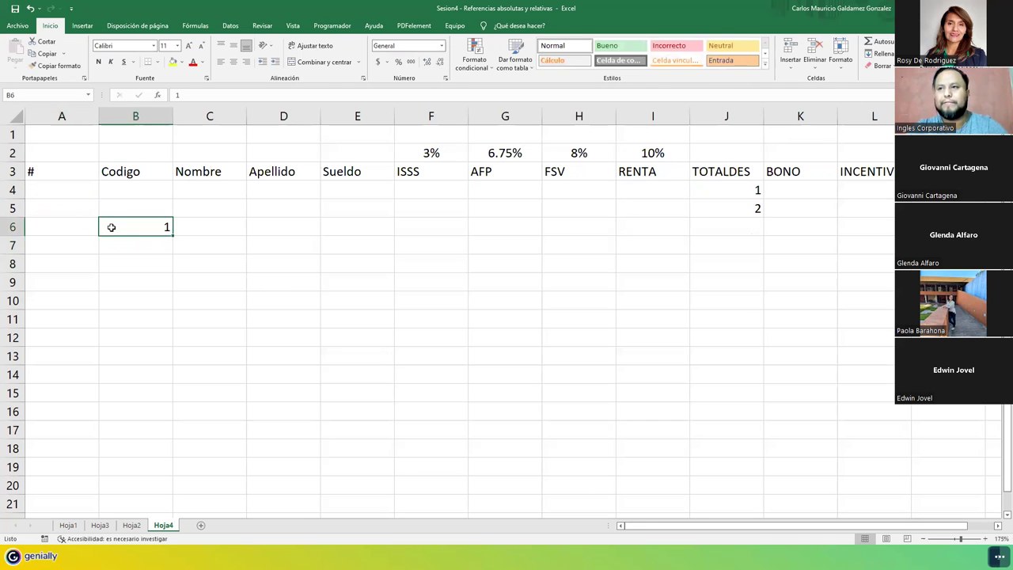
pyautogui.press('Up')
pyautogui.press('Up')
pyautogui.press('Left')
pyautogui.write('1')
pyautogui.press('Return')
pyautogui.write('2')
pyautogui.press('Return')
pyautogui.write('3')
pyautogui.press('Return')
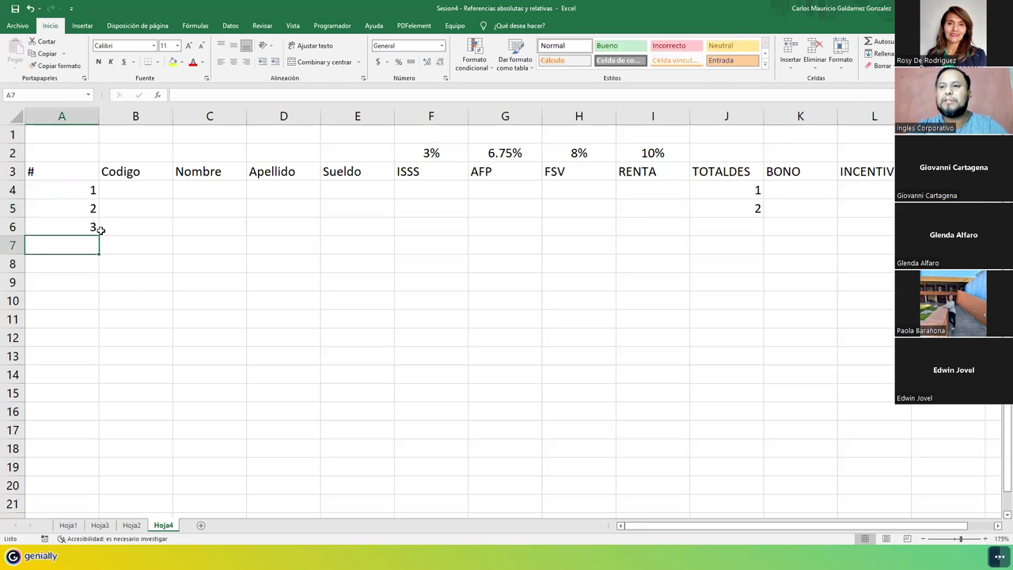
pyautogui.doubleClick(98, 117)
# Step: Auto-fit column B and enter employee codes AF56, AF88 and AF99 in B4:B6
pyautogui.click(95, 190)
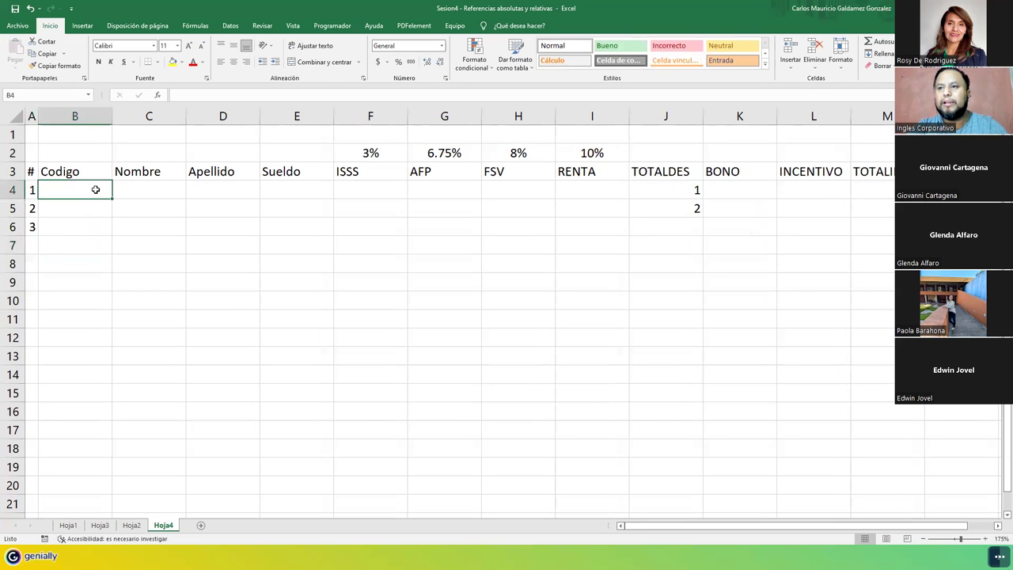
pyautogui.doubleClick(112, 119)
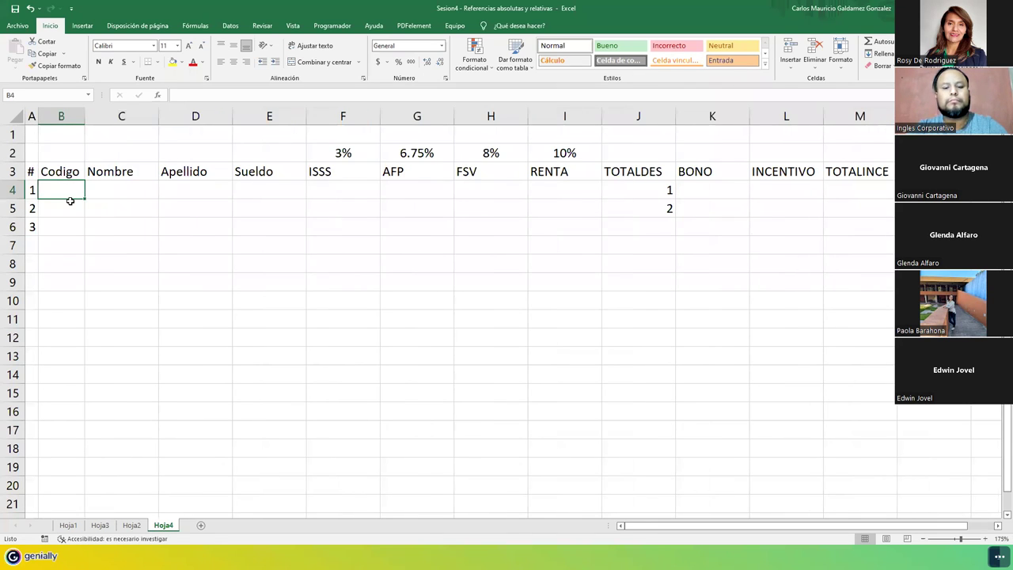
pyautogui.write('AF56')
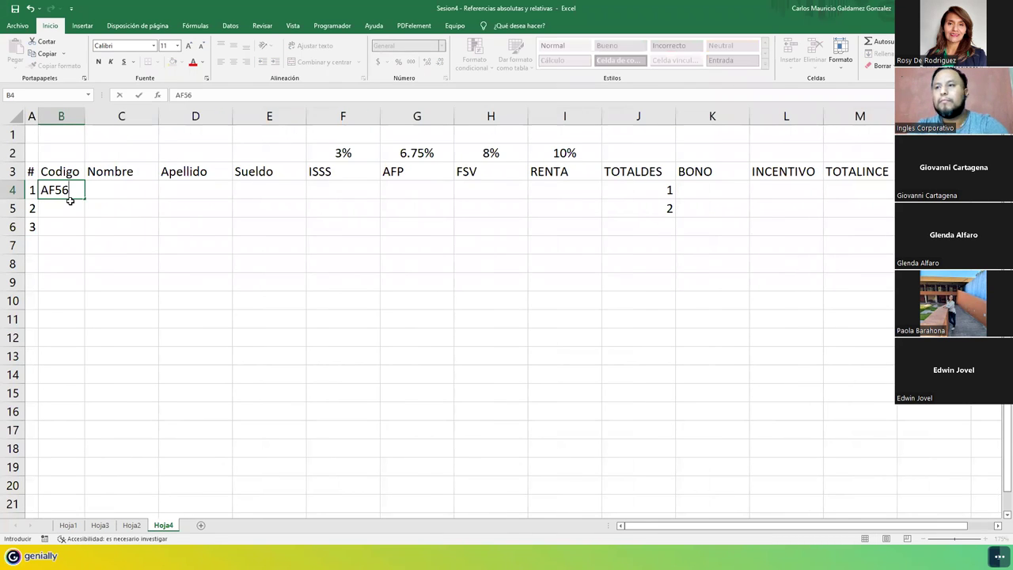
pyautogui.press('Return')
pyautogui.write('AF88')
pyautogui.press('Return')
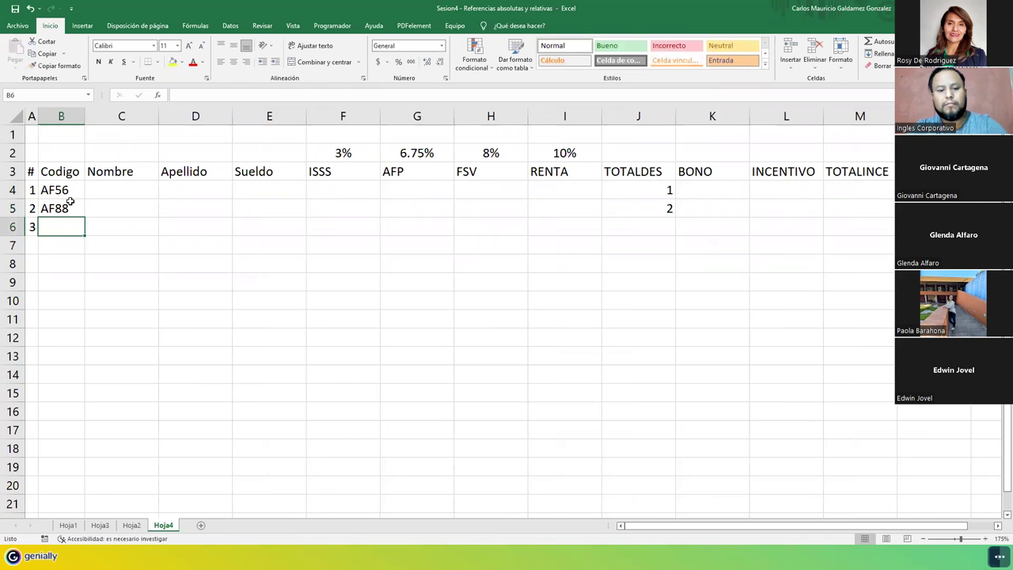
pyautogui.write('AF99')
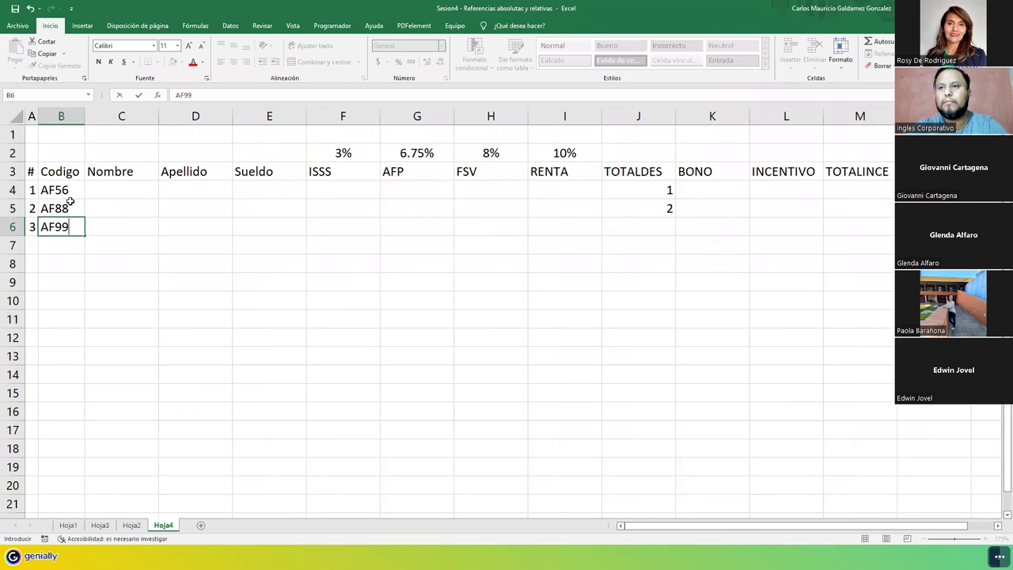
pyautogui.press('Right')
# Step: Enter the three employees' first names in C4:C6, correcting the third entry
pyautogui.press('Up')
pyautogui.press('Up')
pyautogui.press('Up')
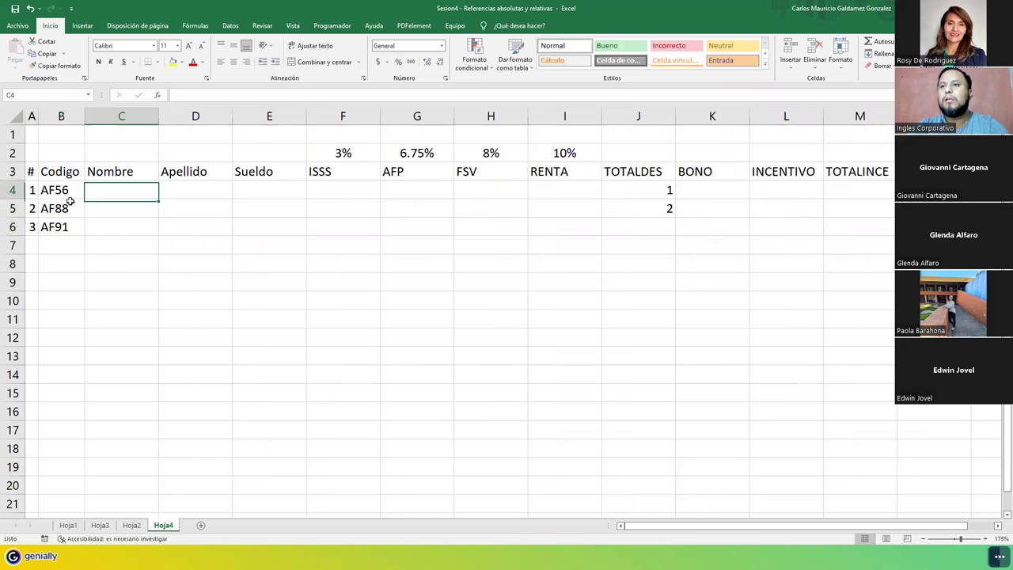
pyautogui.press('Down')
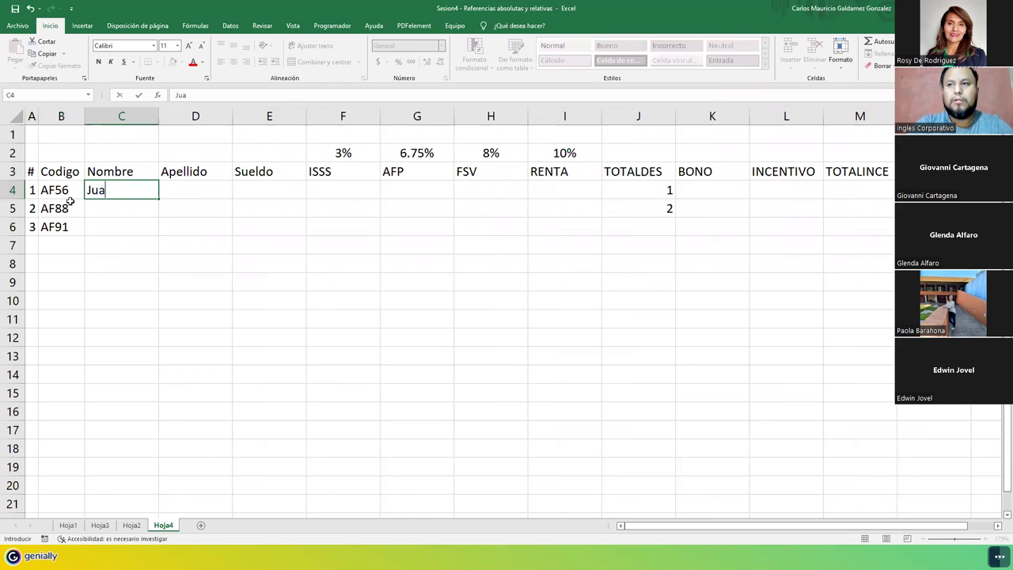
pyautogui.press('Return')
pyautogui.press('Return')
pyautogui.press('Right')
pyautogui.press('Left')
pyautogui.press('Right')
# Step: Enter the three employees' surnames in D4:D6, fixing a typo in D6
pyautogui.press('Up')
pyautogui.press('Up')
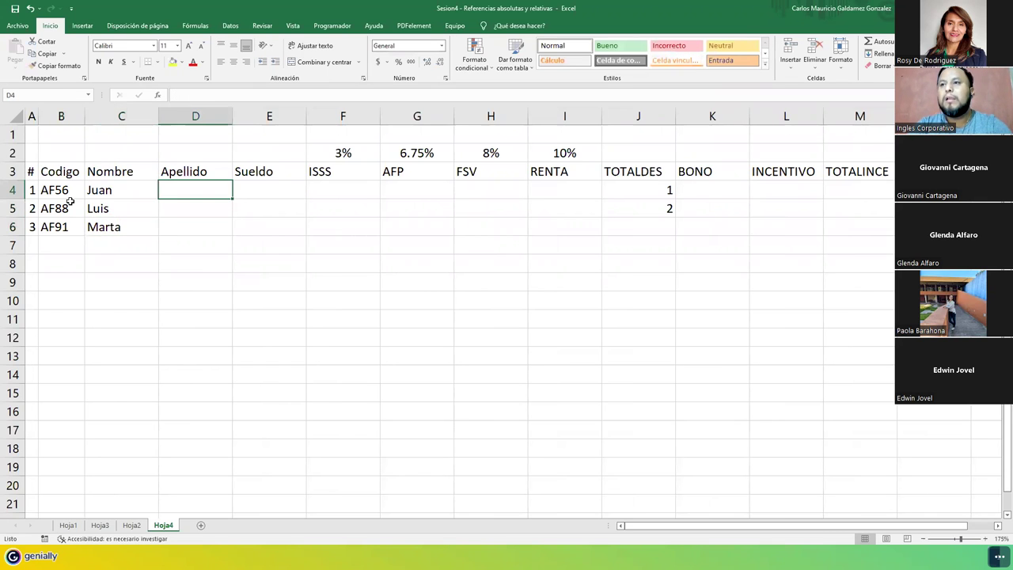
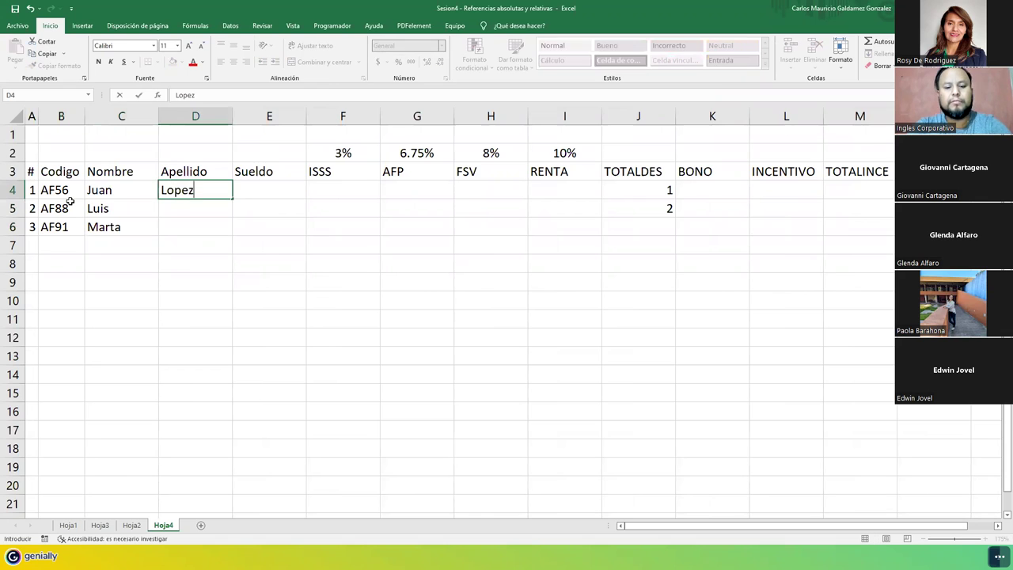
pyautogui.press('Return')
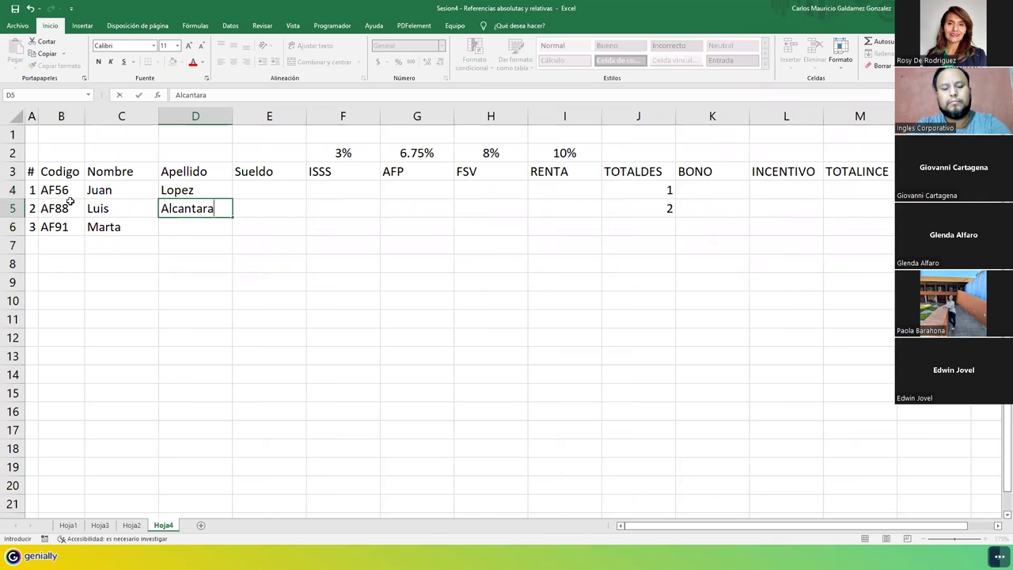
pyautogui.press('Return')
pyautogui.write('Zo')
pyautogui.press('BackSpace')
pyautogui.press('BackSpace')
pyautogui.press('Tab')
# Step: Enter salaries 450, 435 and 487 in E4:E6
pyautogui.press('Up')
pyautogui.press('Up')
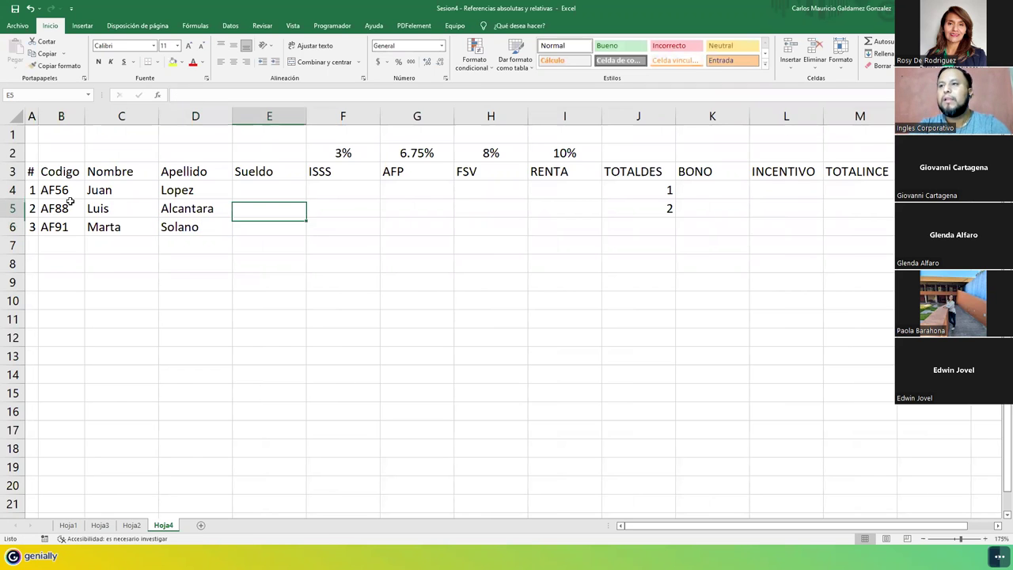
pyautogui.write('450')
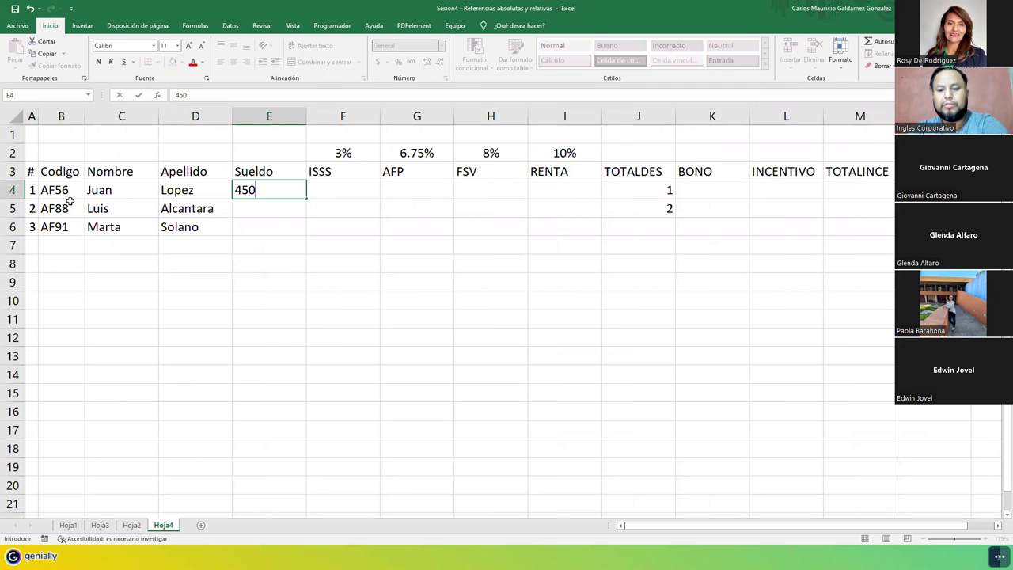
pyautogui.press('Return')
pyautogui.write('4')
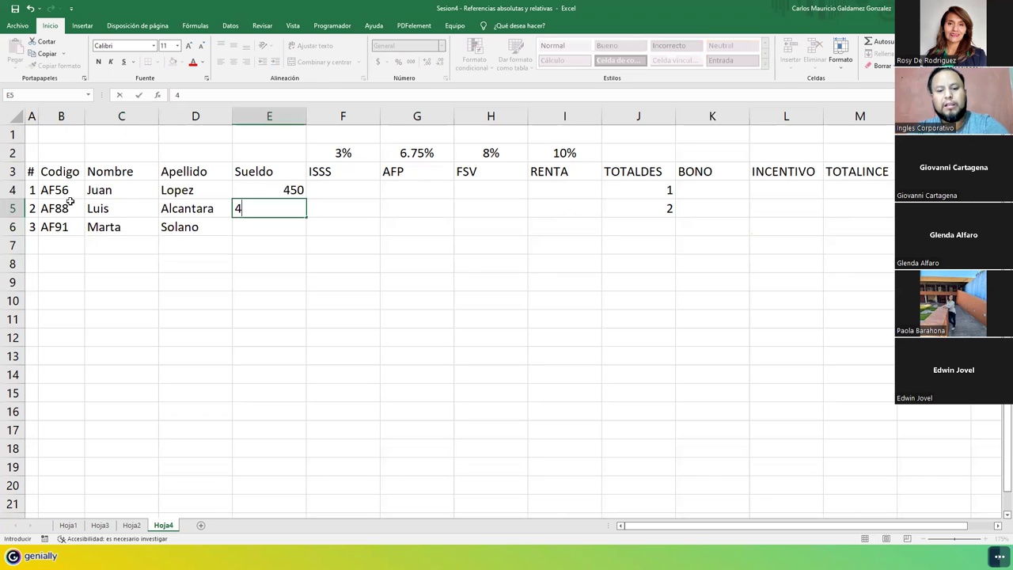
pyautogui.write('35')
pyautogui.press('Return')
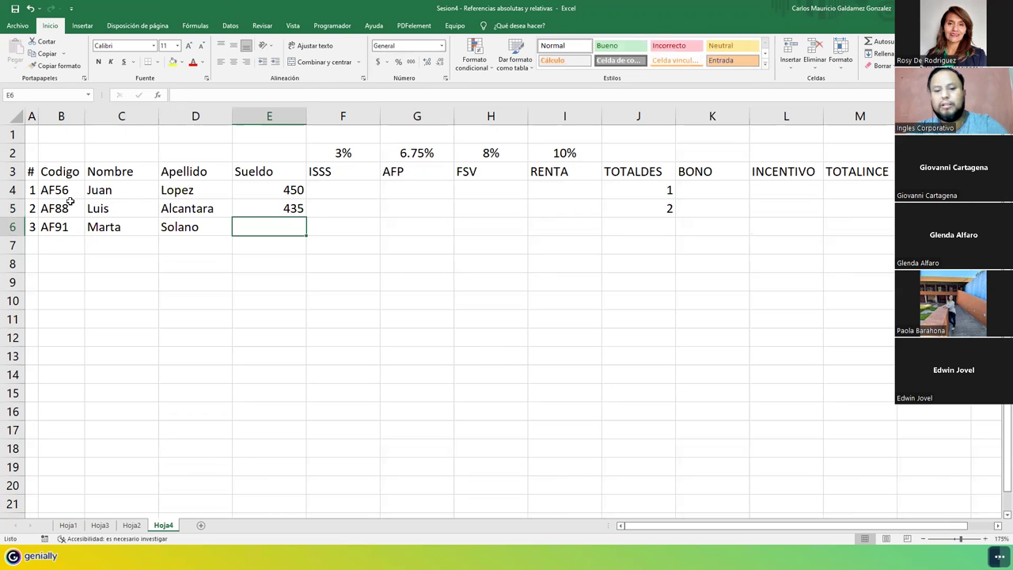
pyautogui.write('487')
pyautogui.press('Return')
# Step: Apply accounting format to E4:I7, clear test values from J4:J6, and format J4:M6 the same
pyautogui.moveTo(299, 190); pyautogui.dragTo(562, 245)
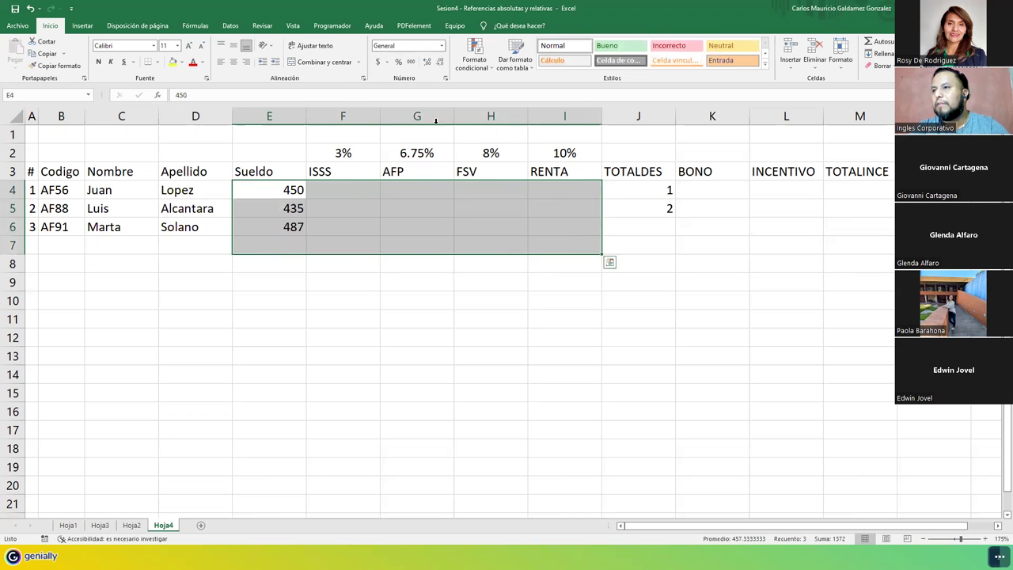
pyautogui.click(378, 62)
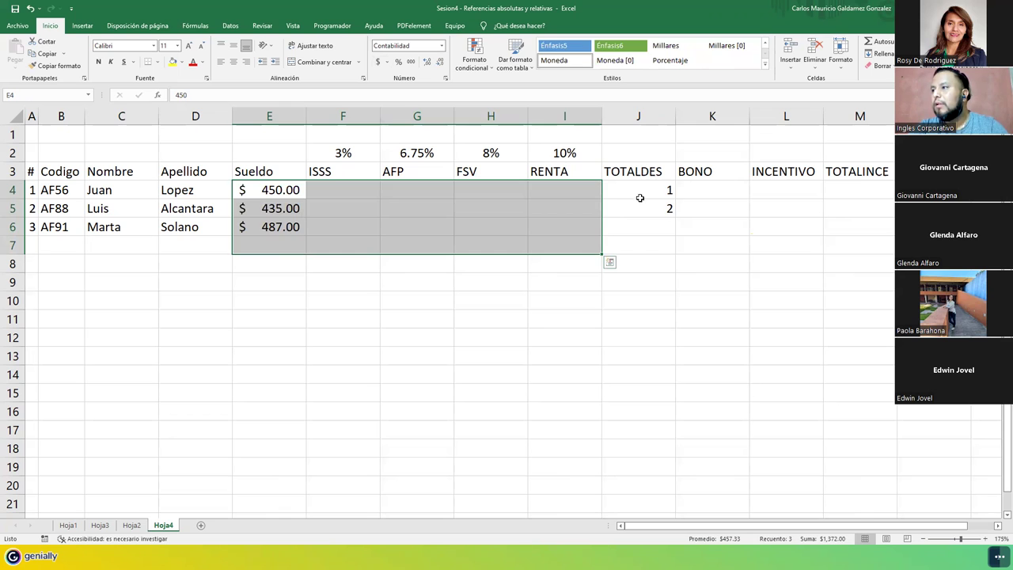
pyautogui.moveTo(640, 198); pyautogui.dragTo(641, 241)
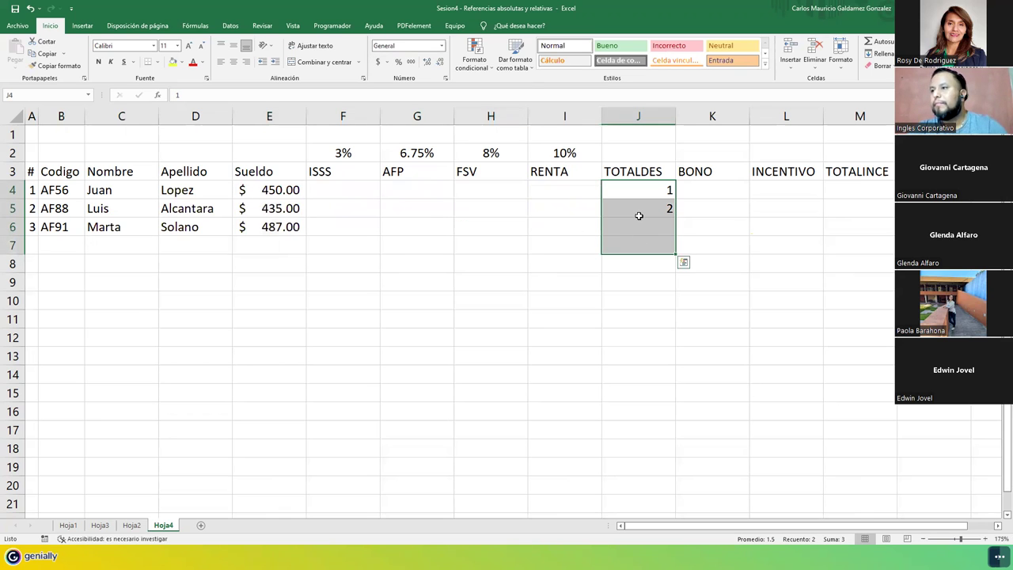
pyautogui.hotkey('shift', 'Up')
pyautogui.press('Delete')
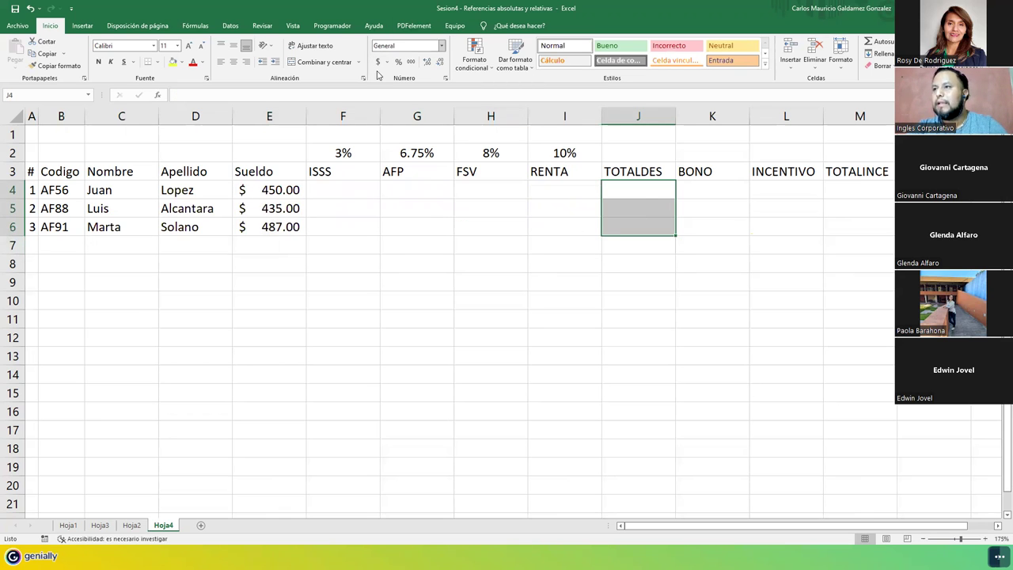
pyautogui.click(379, 62)
pyautogui.moveTo(717, 188); pyautogui.dragTo(890, 236)
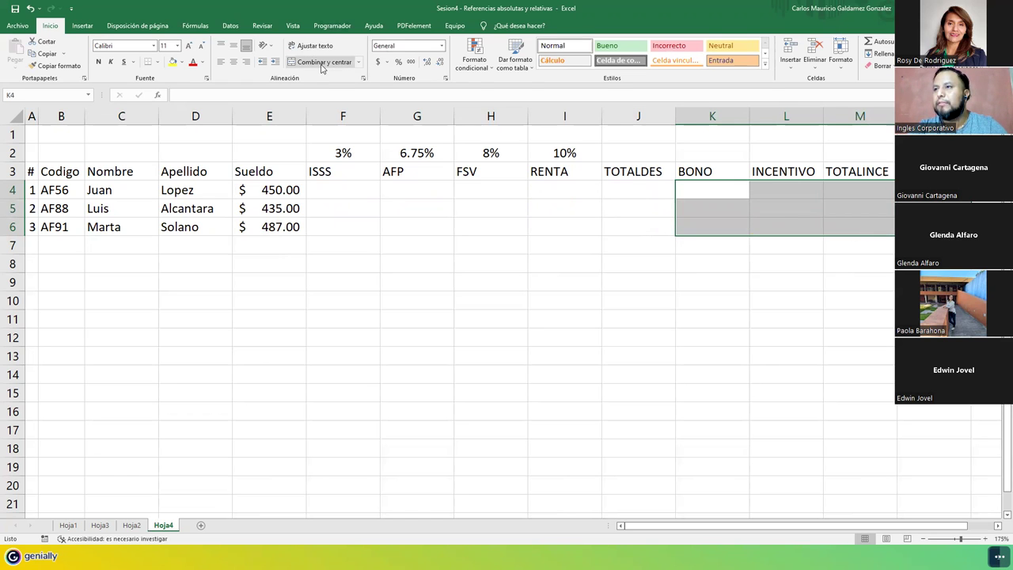
pyautogui.click(379, 62)
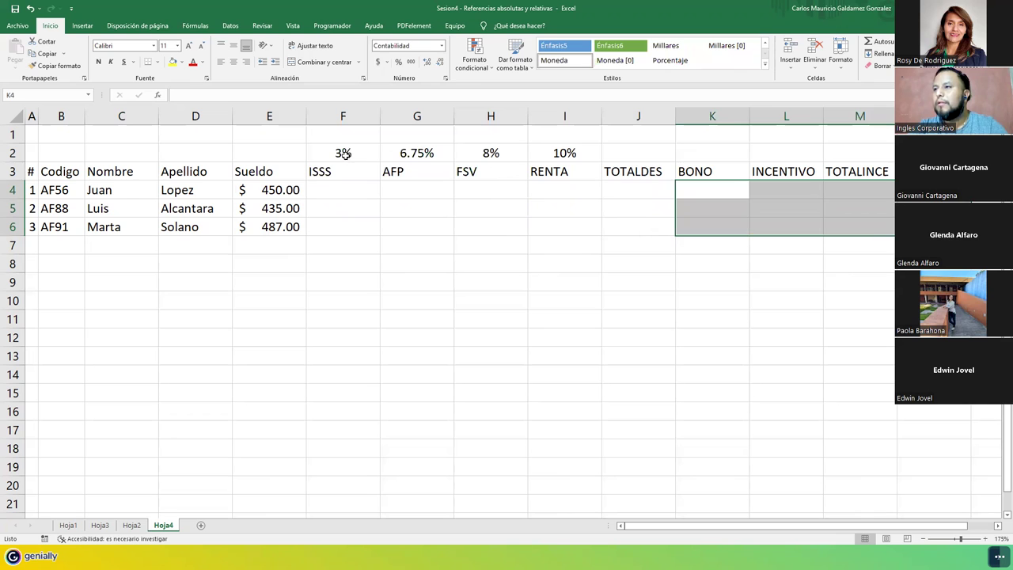
# Step: Wrap text in the J2:M3 headers, narrow column M and edit the M3 header
pyautogui.moveTo(648, 153); pyautogui.dragTo(859, 172)
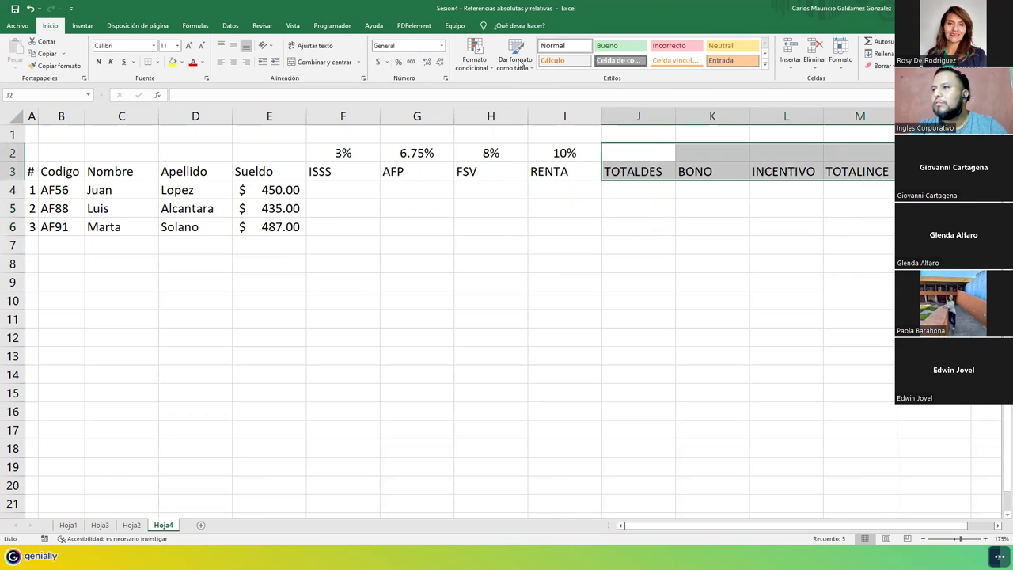
pyautogui.click(311, 45)
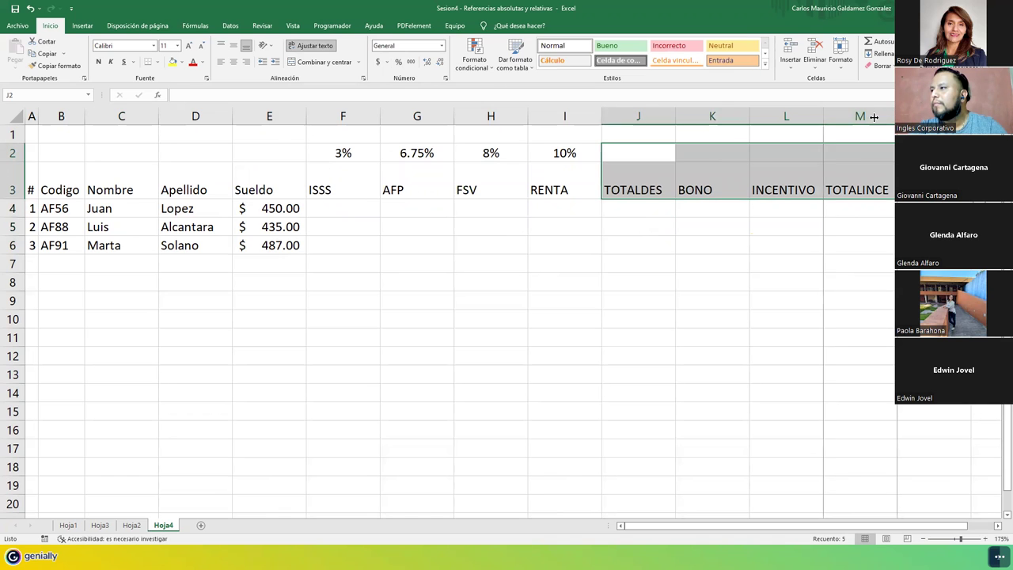
pyautogui.moveTo(896, 117); pyautogui.dragTo(874, 117)
pyautogui.doubleClick(859, 171)
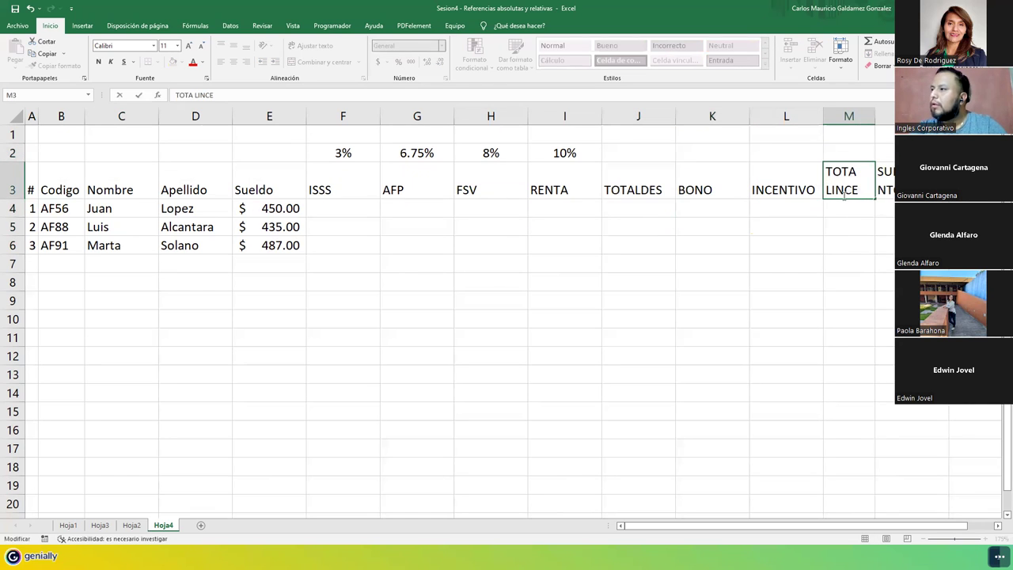
# Step: Correct the TOTAL INCE header spacing and narrow columns L, K, J, I and F
pyautogui.press('BackSpace')
pyautogui.press('Right')
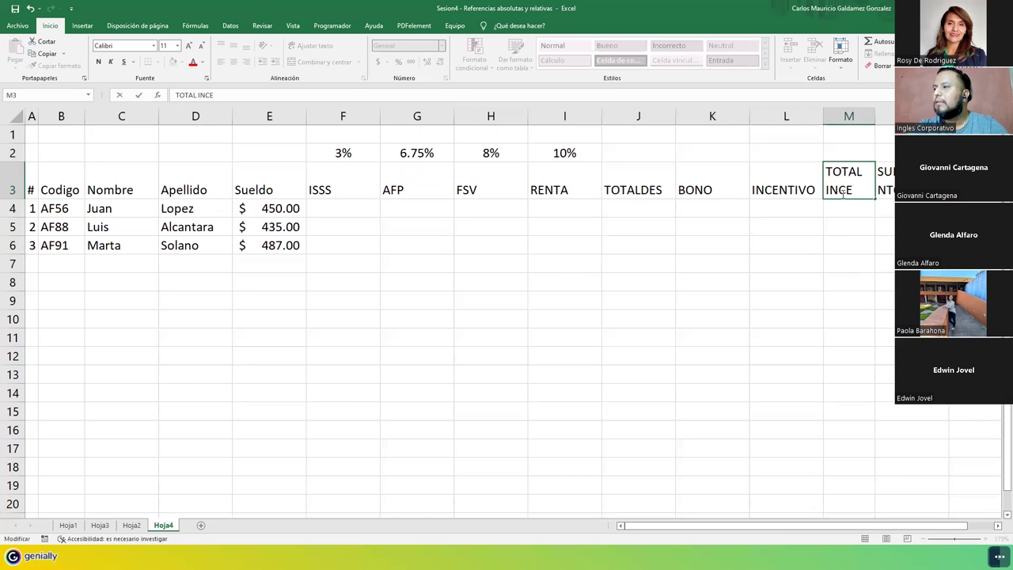
pyautogui.click(792, 168)
pyautogui.moveTo(821, 116); pyautogui.dragTo(811, 116)
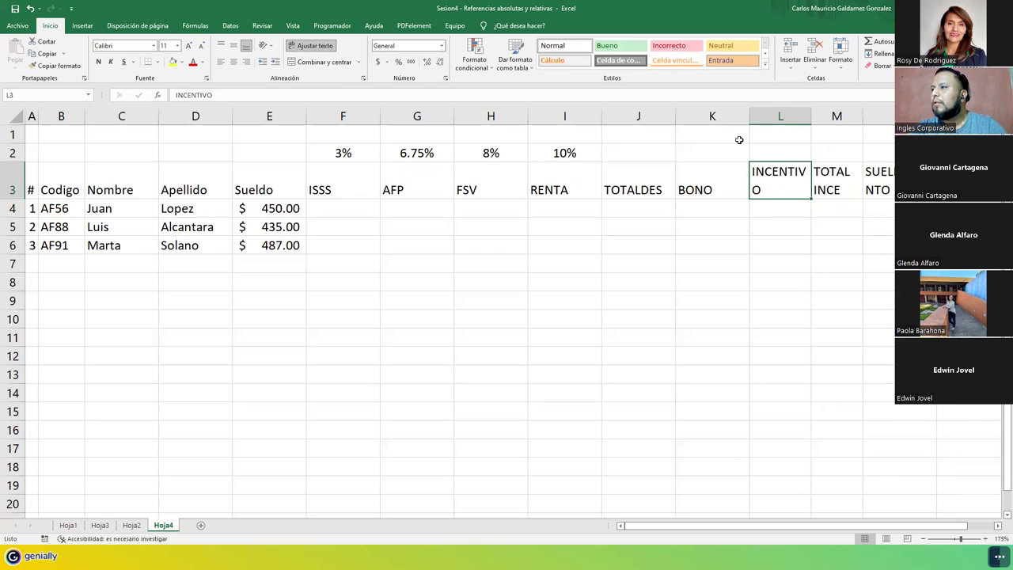
pyautogui.moveTo(750, 117); pyautogui.dragTo(667, 115)
pyautogui.moveTo(601, 116); pyautogui.dragTo(421, 117)
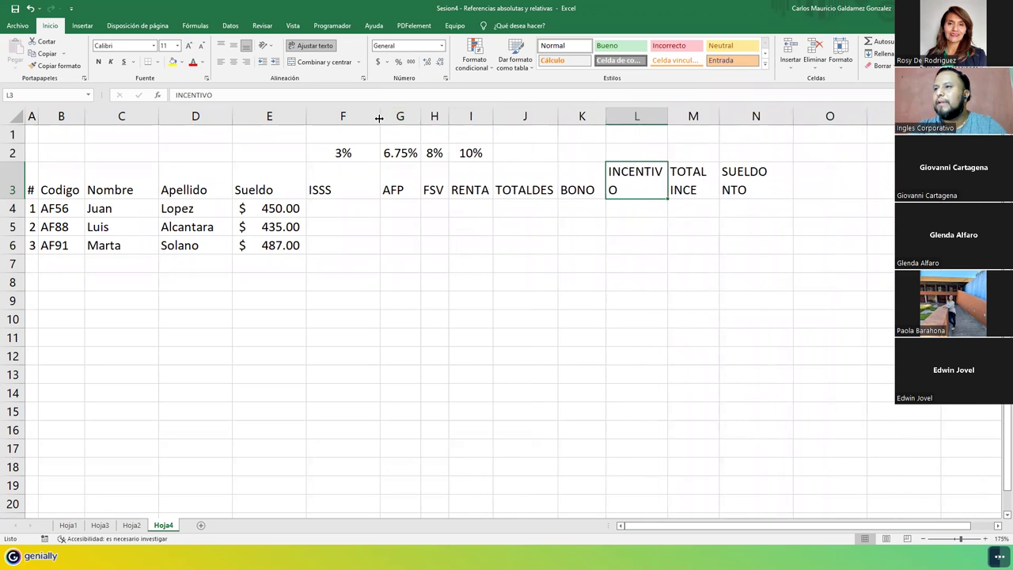
pyautogui.doubleClick(380, 116)
pyautogui.moveTo(335, 118); pyautogui.dragTo(447, 116)
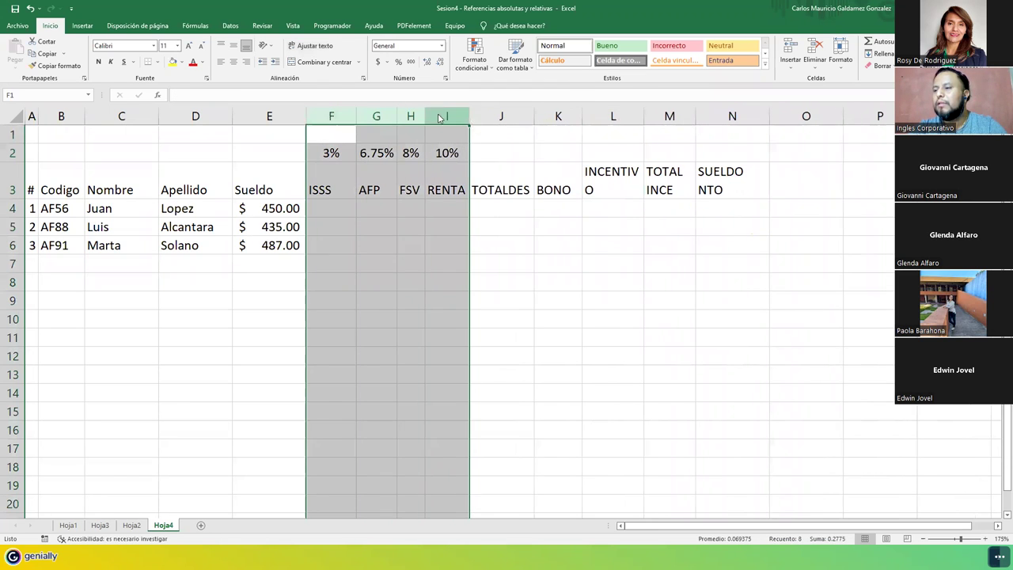
# Step: Set the width of columns F through I to 7
pyautogui.rightClick(439, 117)
pyautogui.click(498, 240)
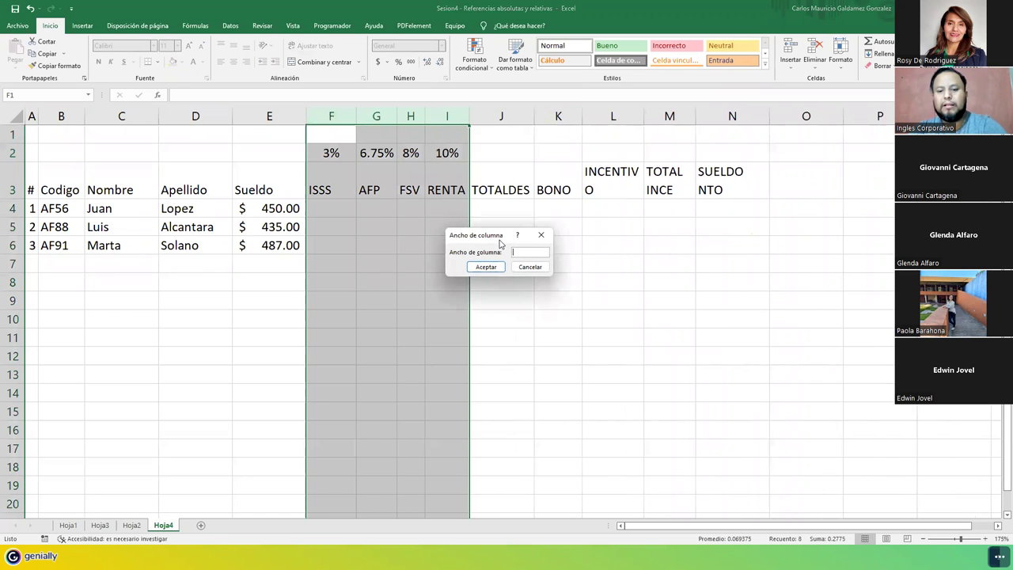
pyautogui.press('Return')
pyautogui.click(480, 245)
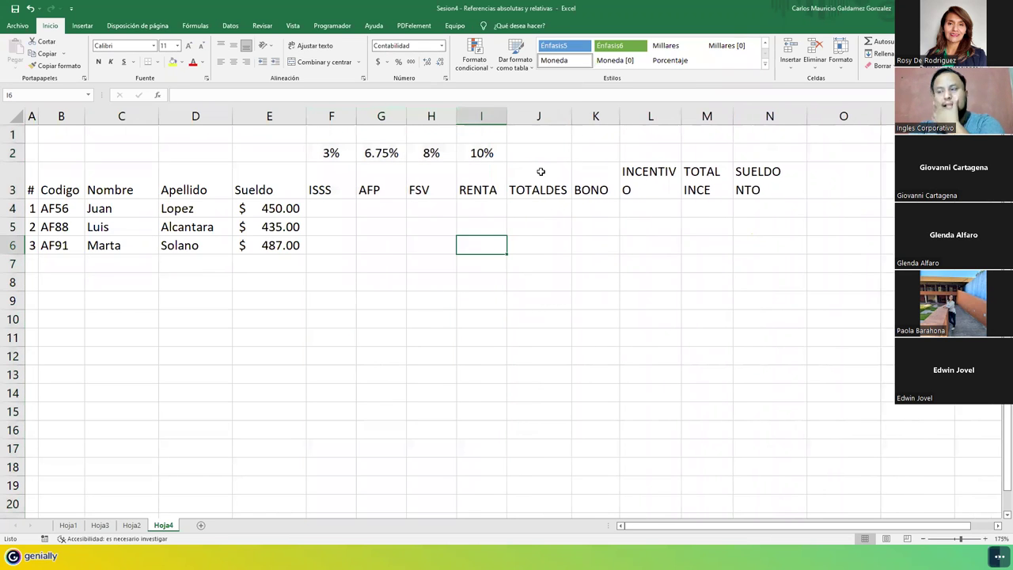
# Step: Centre headers F3:N3 horizontally and vertically, and widen column L so INCENTIVO fits
pyautogui.click(539, 186)
pyautogui.moveTo(323, 189); pyautogui.dragTo(753, 190)
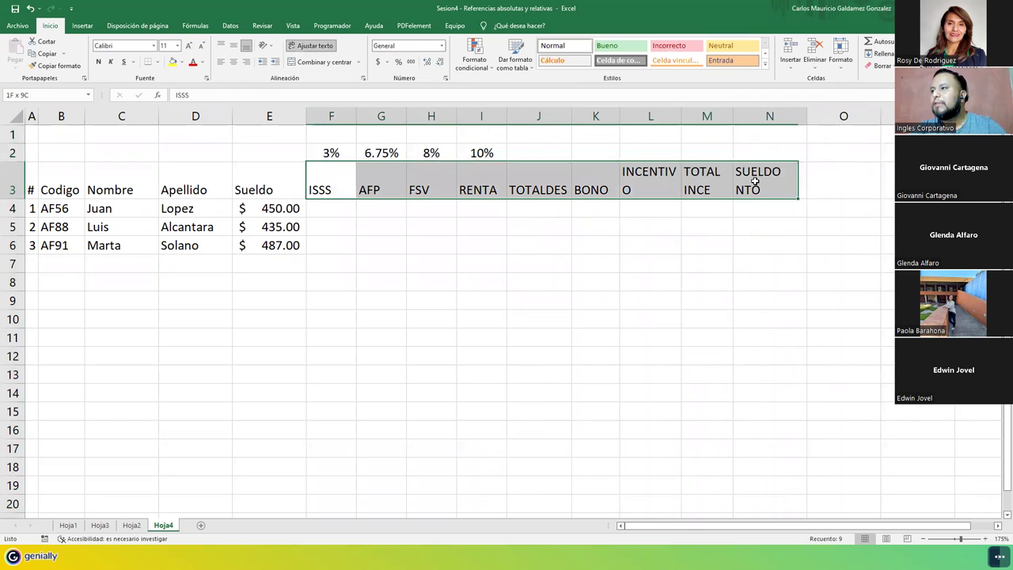
pyautogui.click(233, 62)
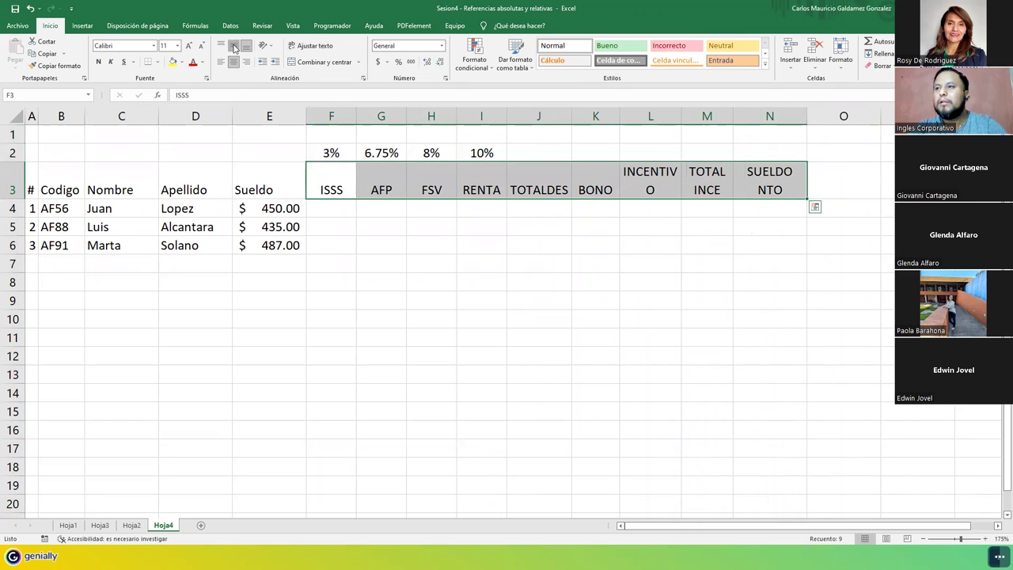
pyautogui.click(234, 45)
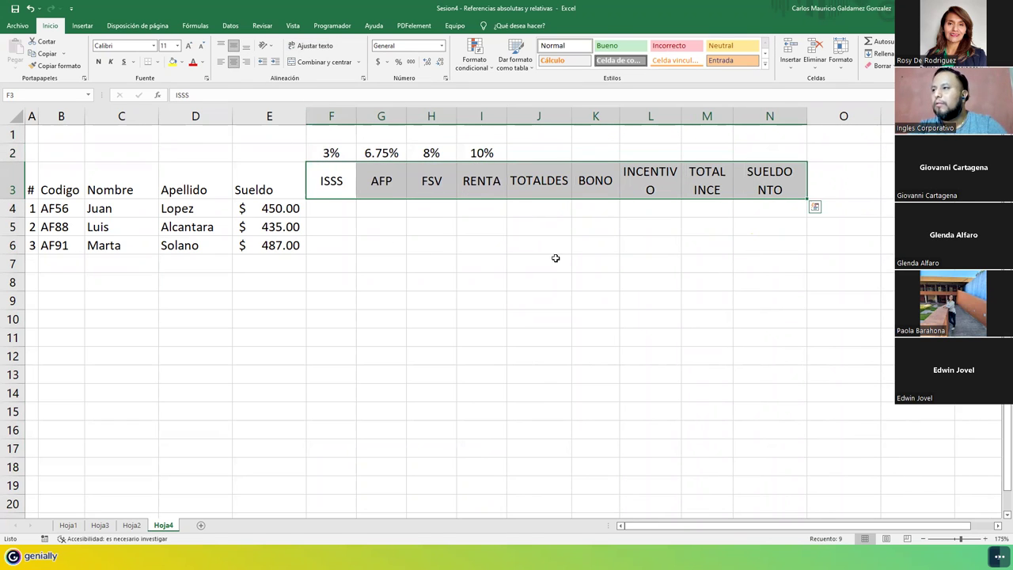
pyautogui.click(679, 118)
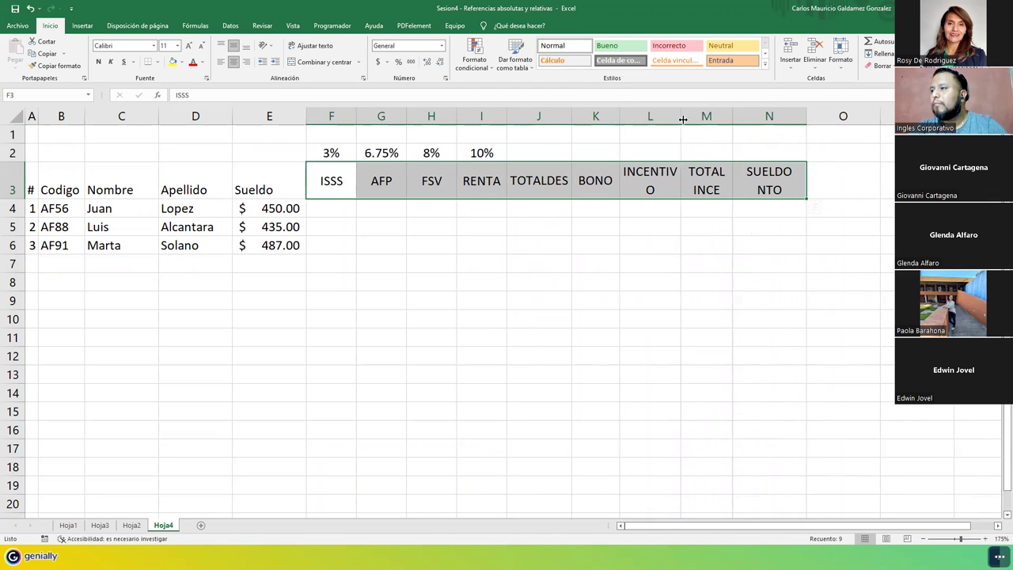
pyautogui.moveTo(687, 117); pyautogui.dragTo(690, 117)
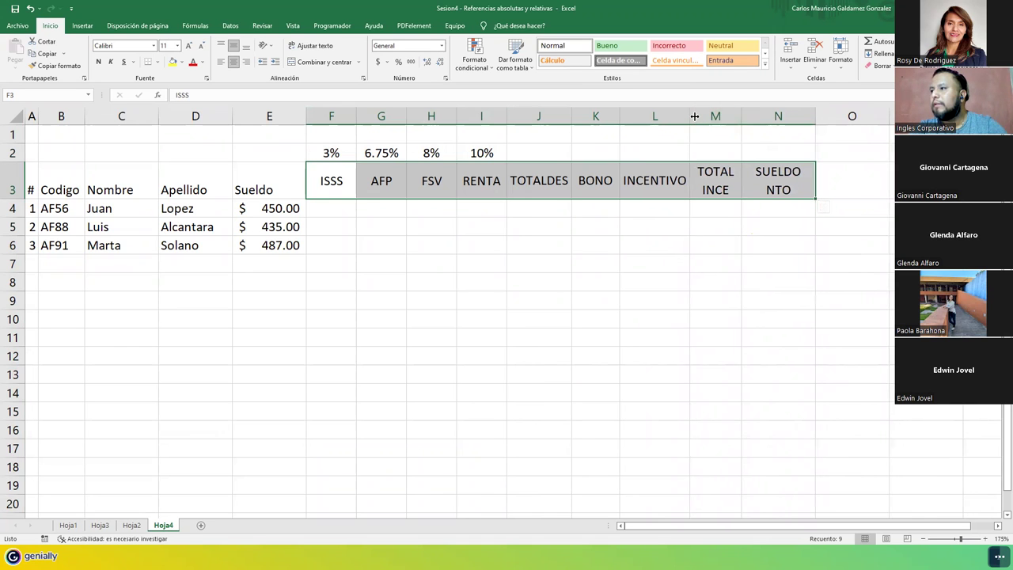
pyautogui.click(650, 187)
pyautogui.click(654, 207)
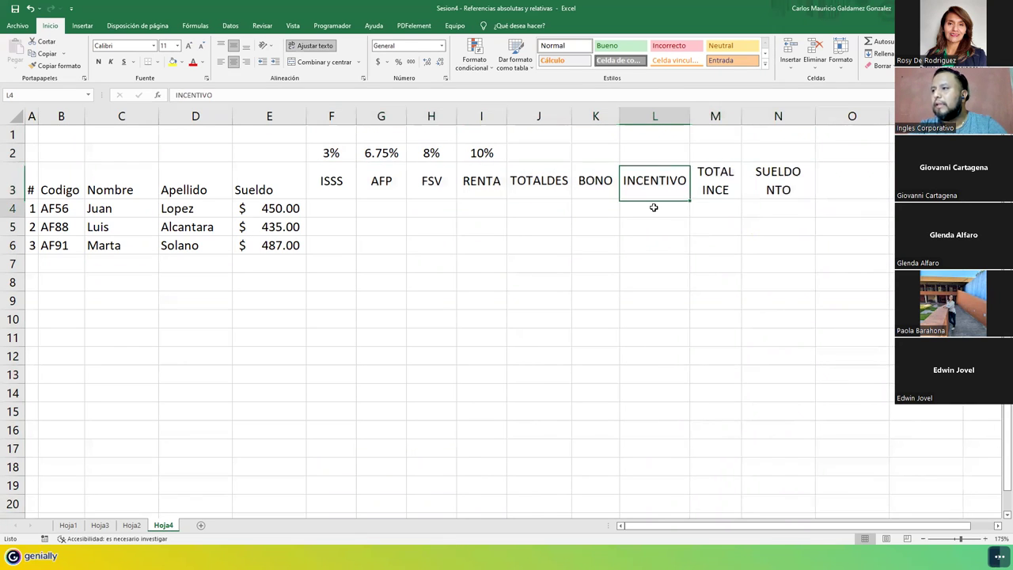
# Step: Apply All Borders to the payroll table A3:N6 and to rate cells F2:I2
pyautogui.click(57, 174)
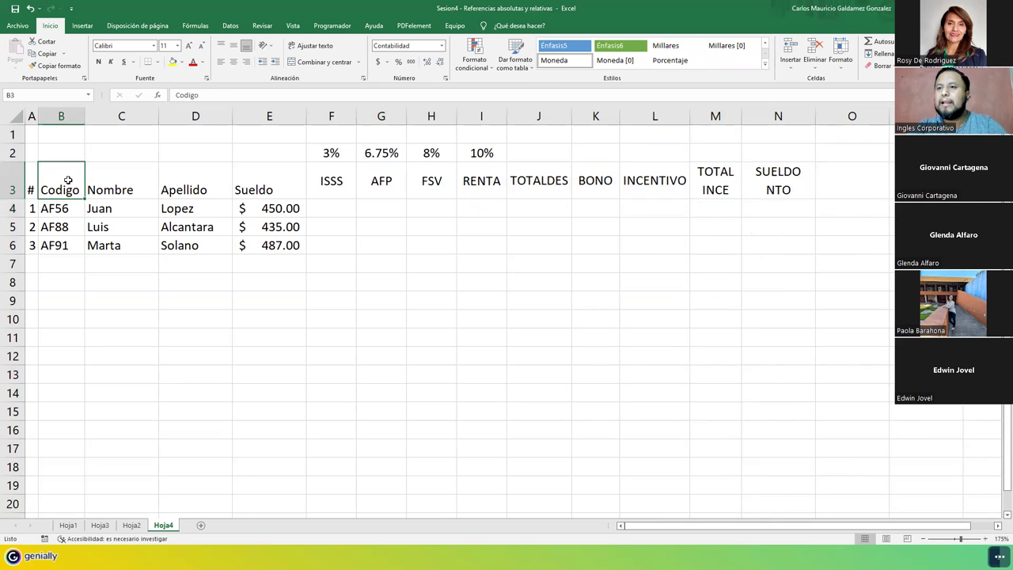
pyautogui.moveTo(29, 185); pyautogui.dragTo(771, 242)
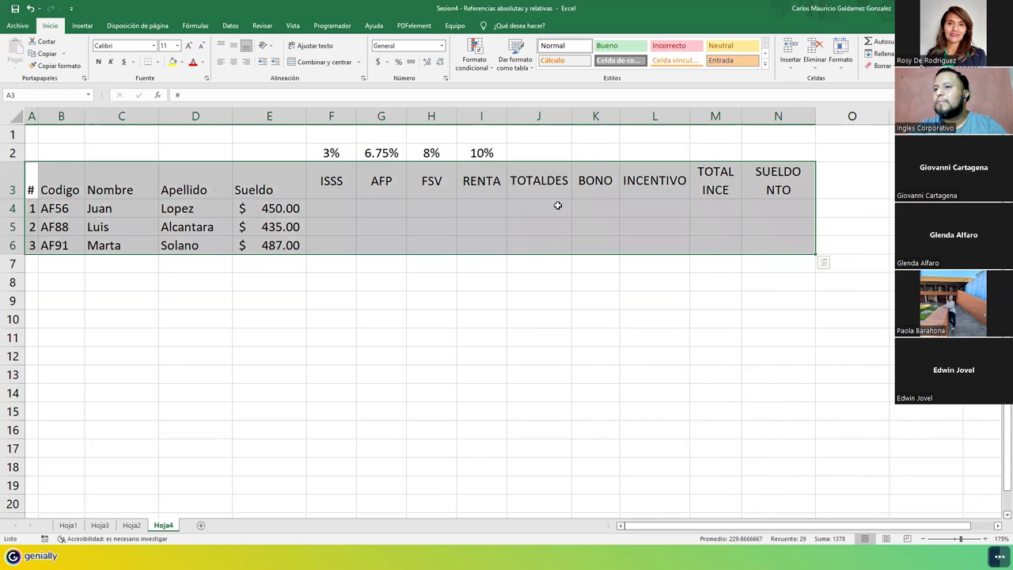
pyautogui.click(157, 62)
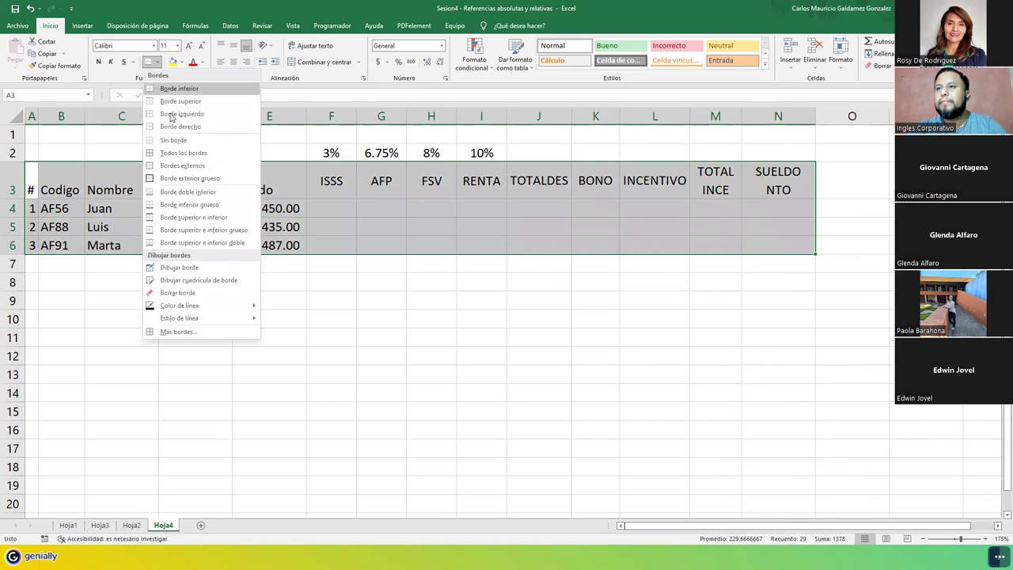
pyautogui.click(178, 152)
pyautogui.moveTo(329, 153); pyautogui.dragTo(475, 153)
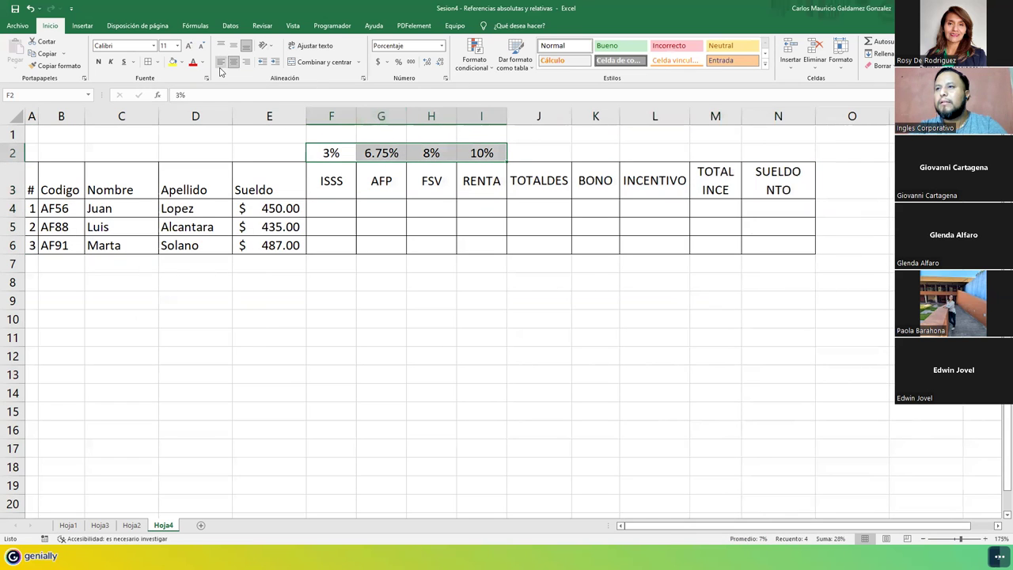
pyautogui.click(147, 61)
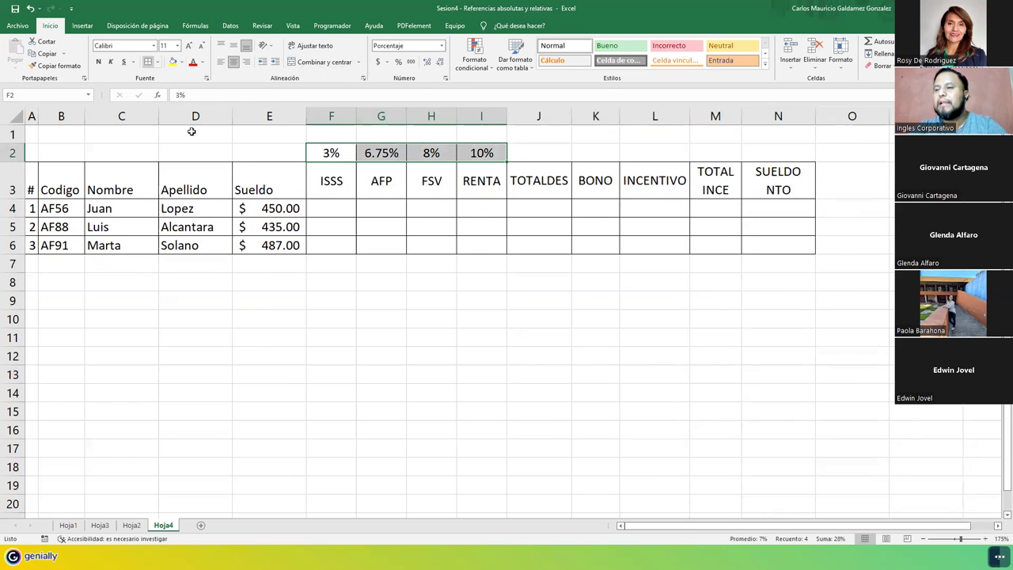
pyautogui.click(319, 201)
pyautogui.click(83, 25)
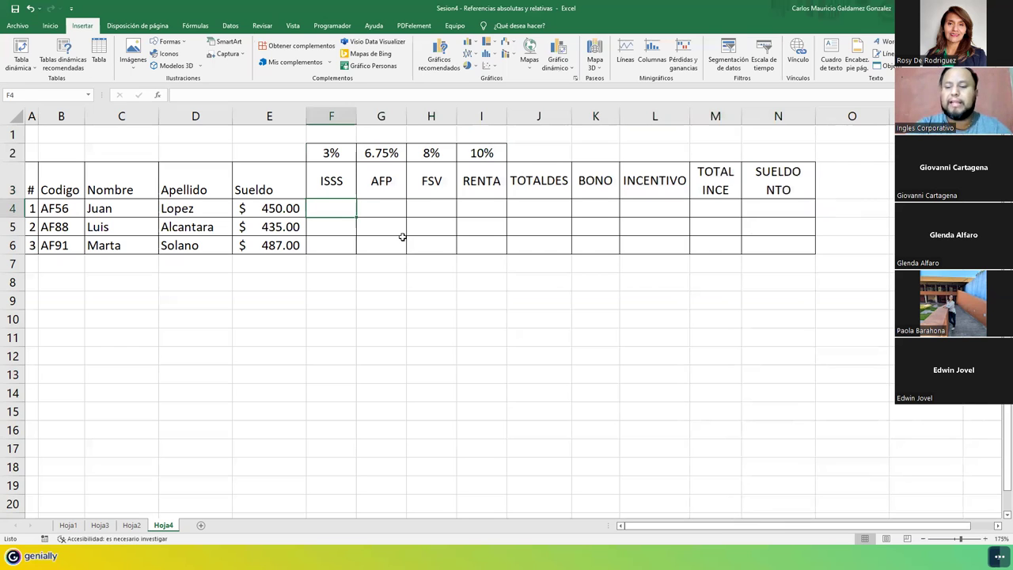
# Step: Enter =E4*F2 in F4, widen column F, and fill the formula across to I4
pyautogui.write('=')
pyautogui.press('Left')
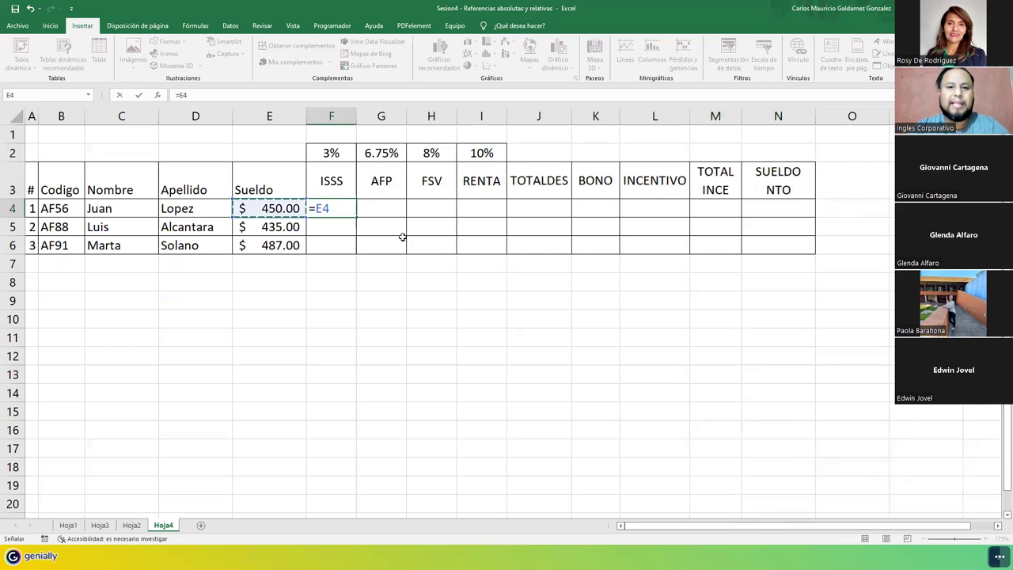
pyautogui.write('*')
pyautogui.press('Up')
pyautogui.press('Up')
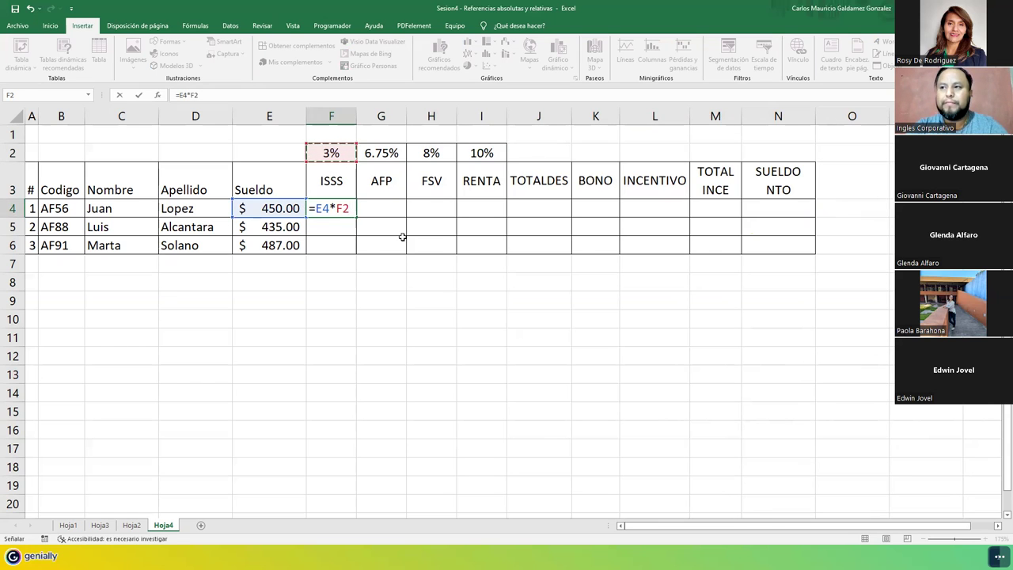
pyautogui.hotkey('ctrl', 'Return')
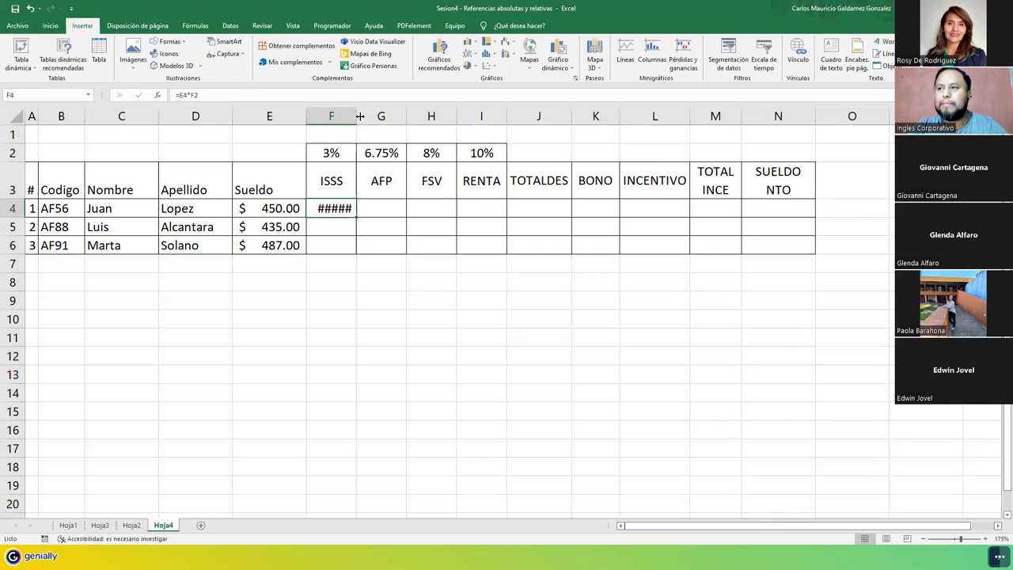
pyautogui.moveTo(356, 116); pyautogui.dragTo(358, 116)
pyautogui.moveTo(361, 218); pyautogui.dragTo(484, 220)
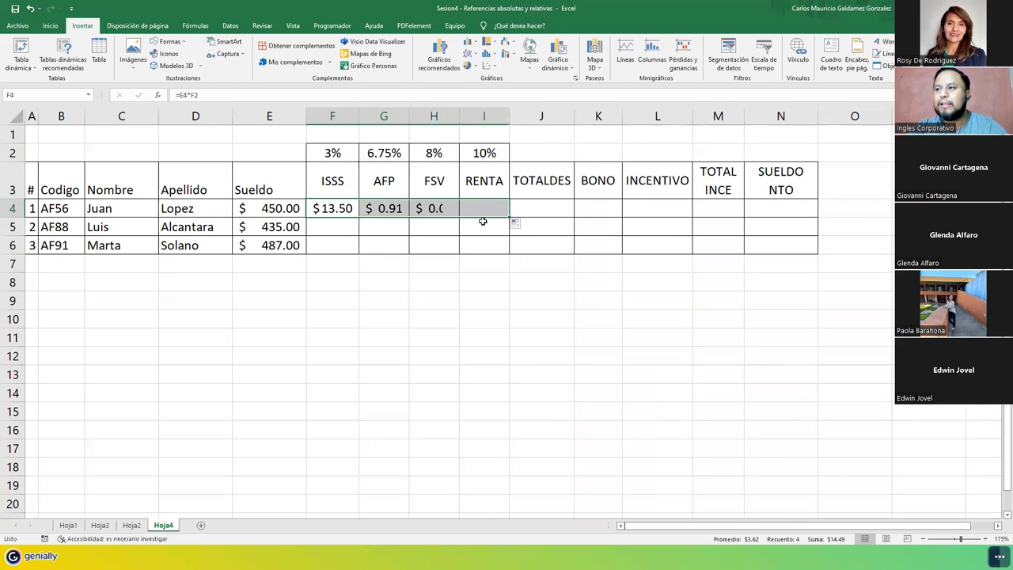
# Step: Check the copied formula in G4, then change F4 to =$E$4*F2
pyautogui.click(388, 210)
pyautogui.press('F2')
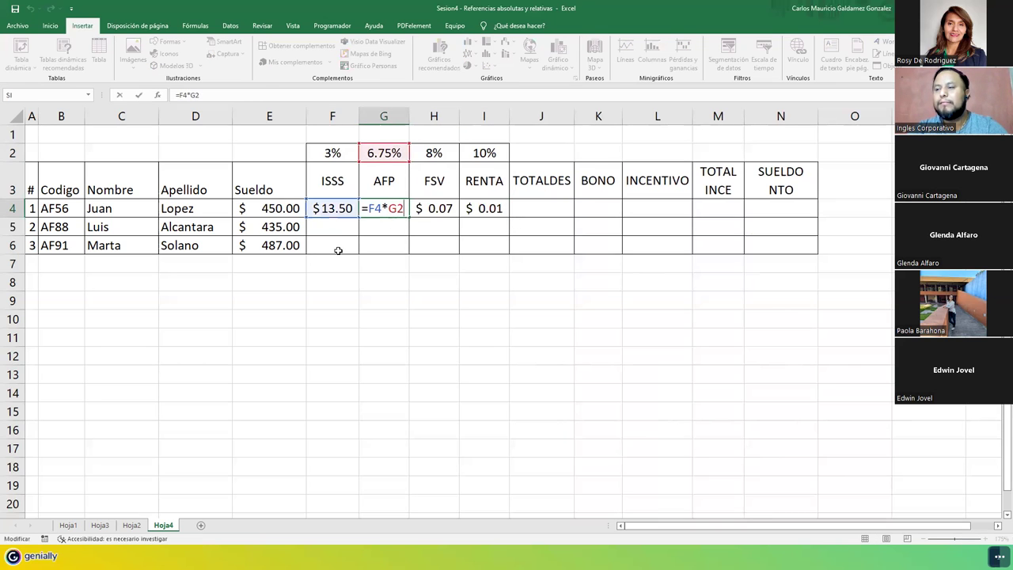
pyautogui.press('Escape')
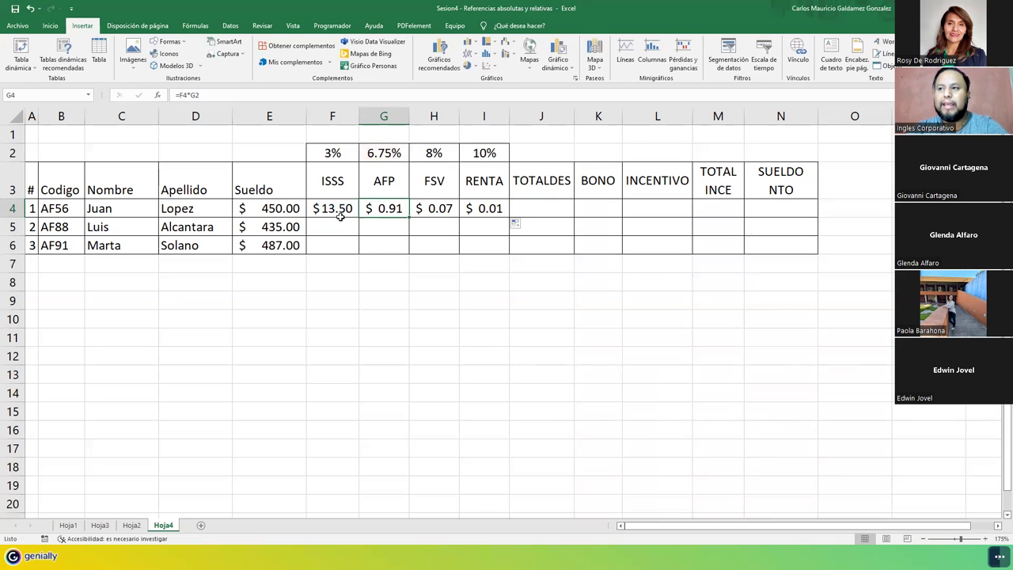
pyautogui.click(333, 211)
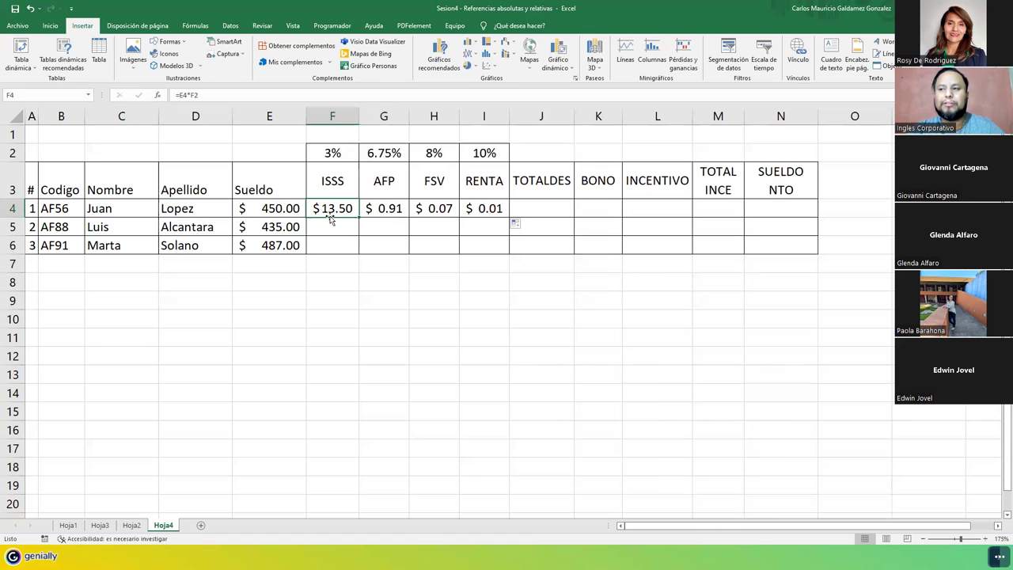
pyautogui.press('F2')
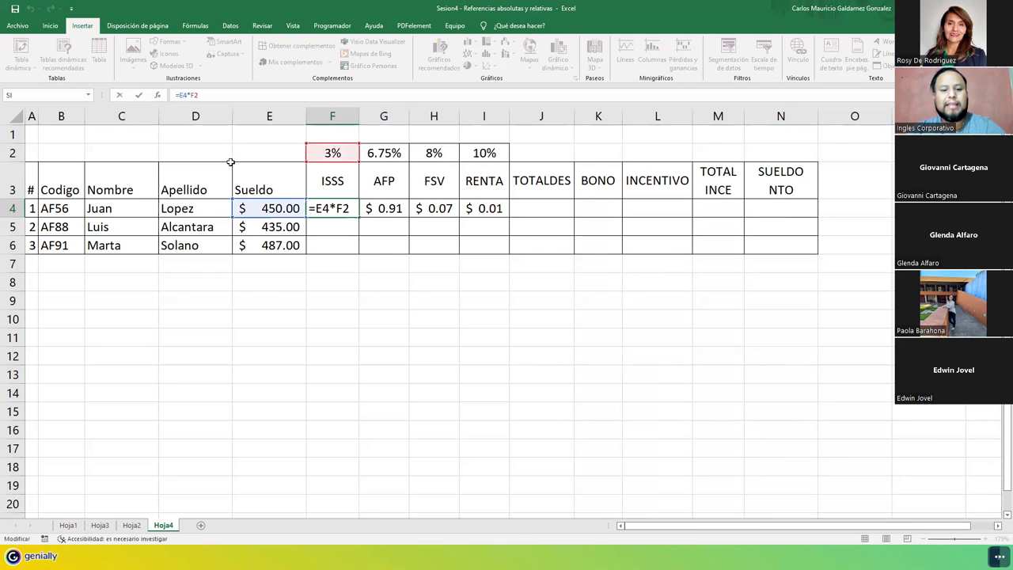
pyautogui.press('F4')
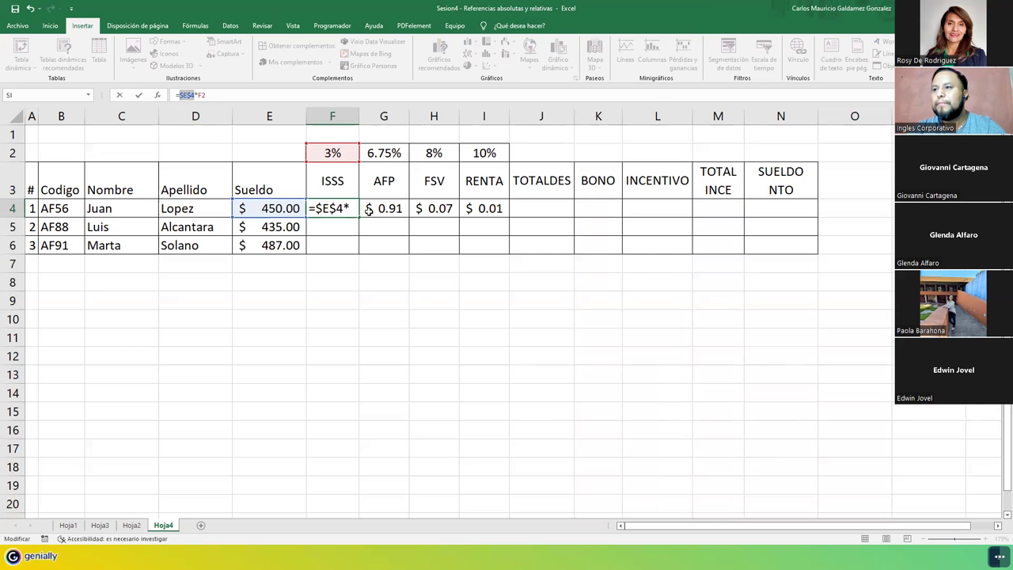
pyautogui.hotkey('ctrl', 'Return')
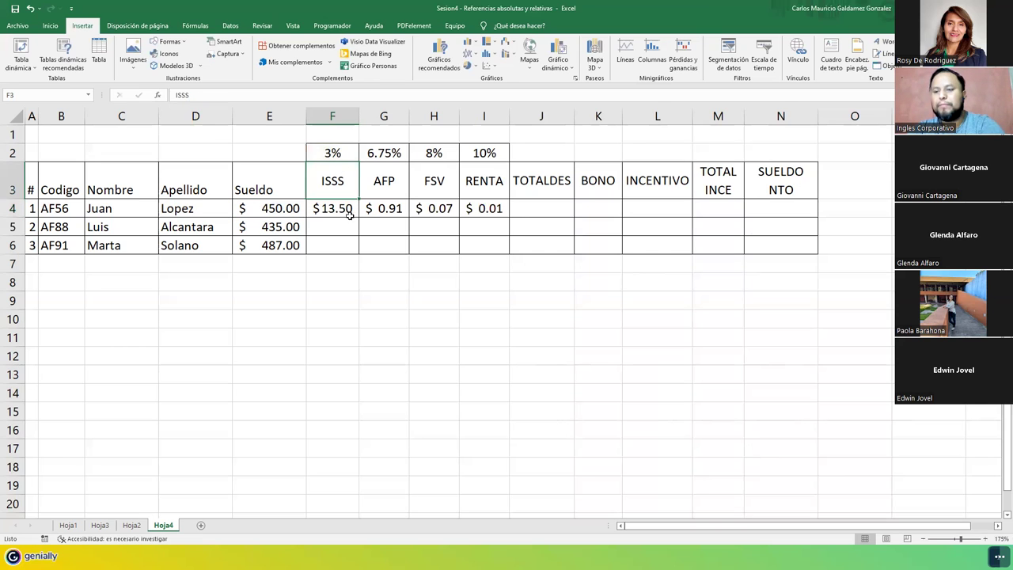
# Step: Copy the corrected formula to I4, autofit columns G–I, and inspect the G4, H4, I4 formulas
pyautogui.moveTo(359, 216); pyautogui.dragTo(461, 241)
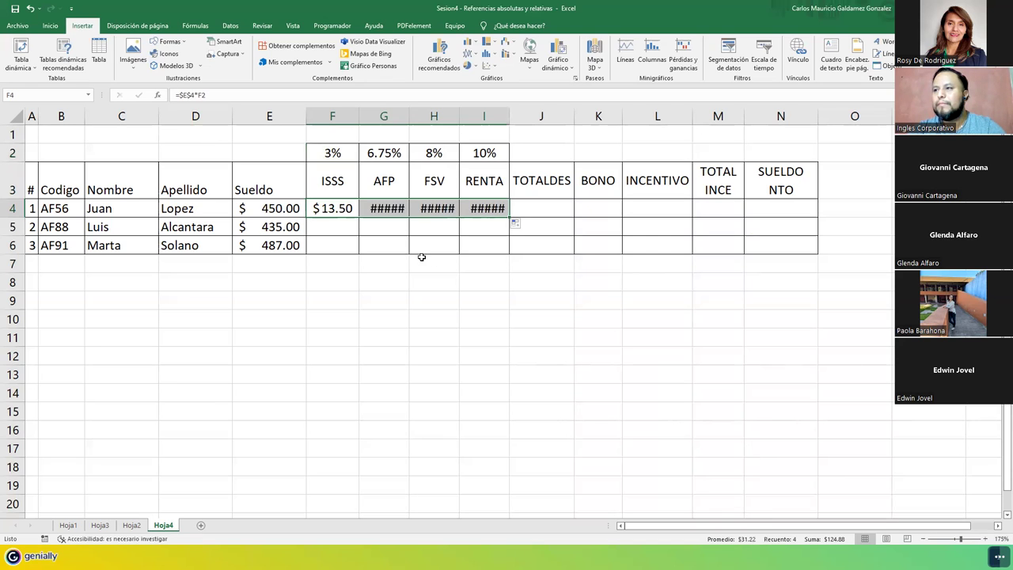
pyautogui.doubleClick(410, 108)
pyautogui.doubleClick(462, 116)
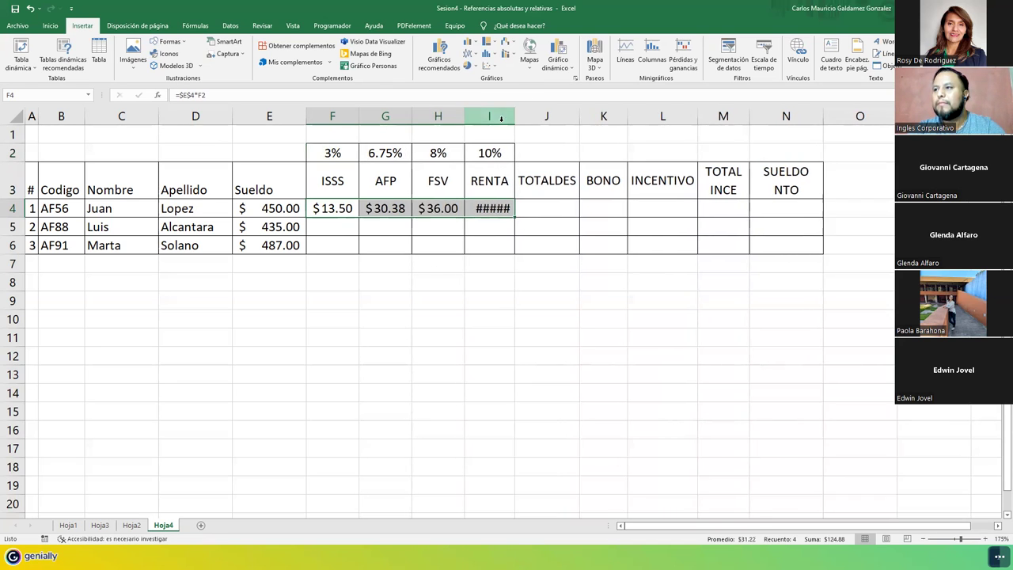
pyautogui.doubleClick(515, 116)
pyautogui.click(396, 207)
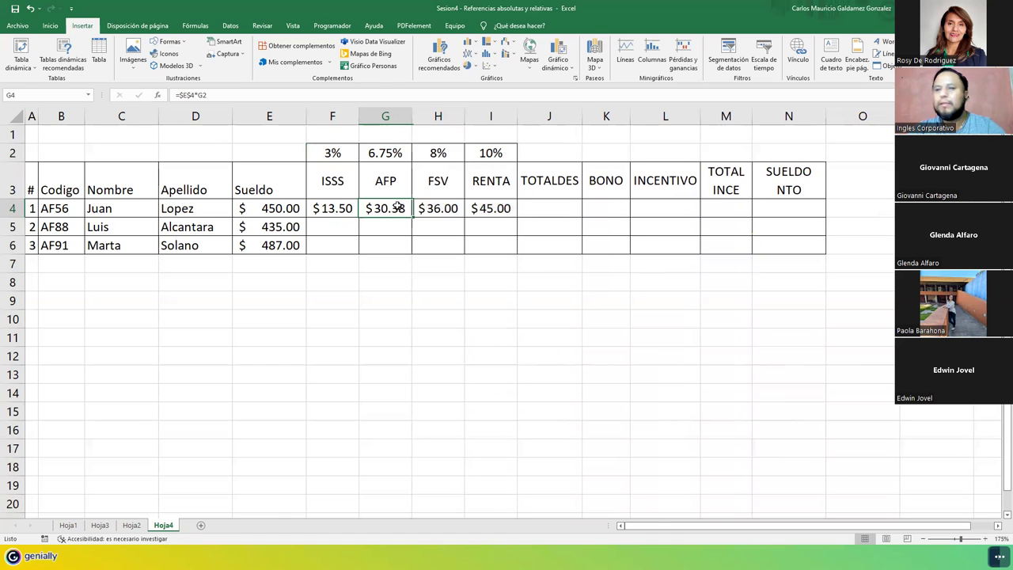
pyautogui.doubleClick(398, 207)
pyautogui.click(447, 214)
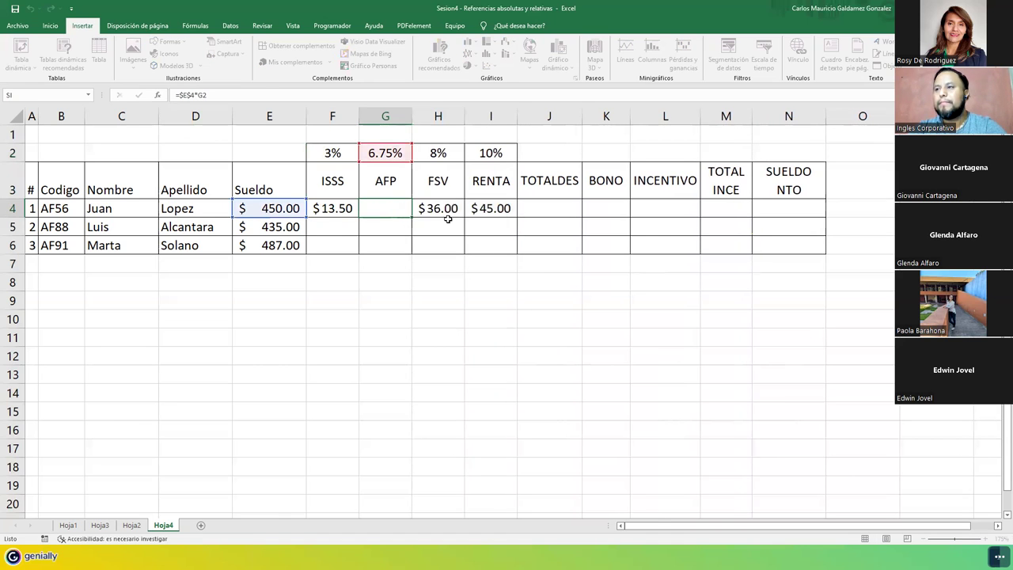
pyautogui.doubleClick(440, 207)
pyautogui.click(468, 208)
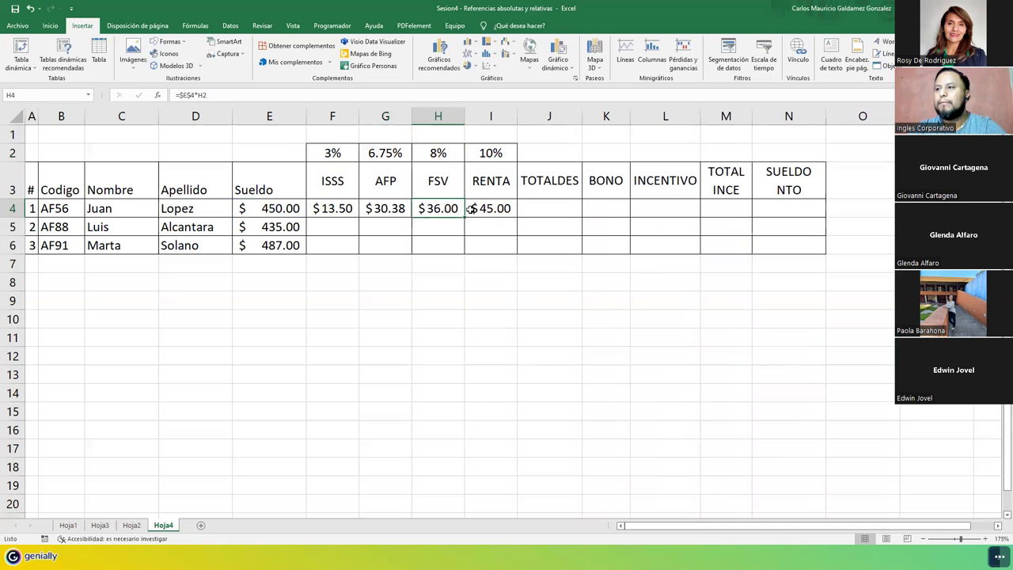
pyautogui.doubleClick(470, 209)
# Step: Check F5's formula, then undo the fills until only F4's =E4*F2 remains
pyautogui.click(332, 207)
pyautogui.moveTo(333, 207); pyautogui.dragTo(518, 255)
pyautogui.doubleClick(361, 114)
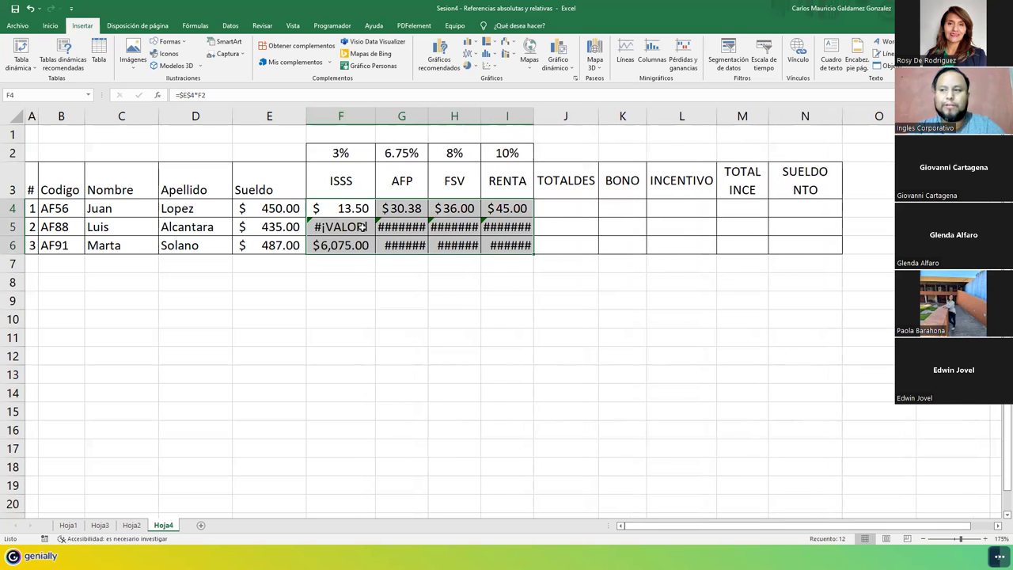
pyautogui.hotkey('ctrl', 'z')
pyautogui.click(335, 227)
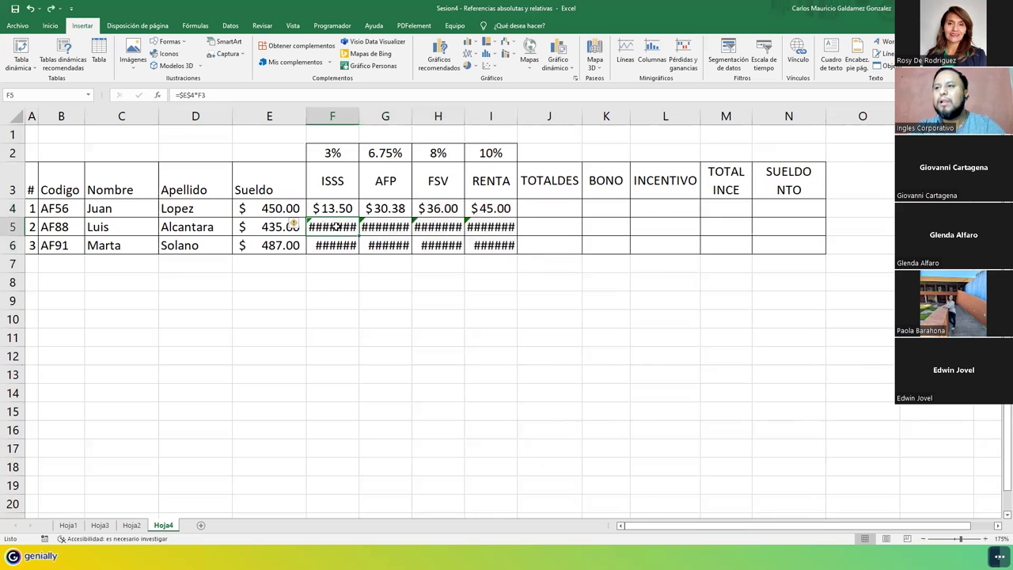
pyautogui.doubleClick(360, 227)
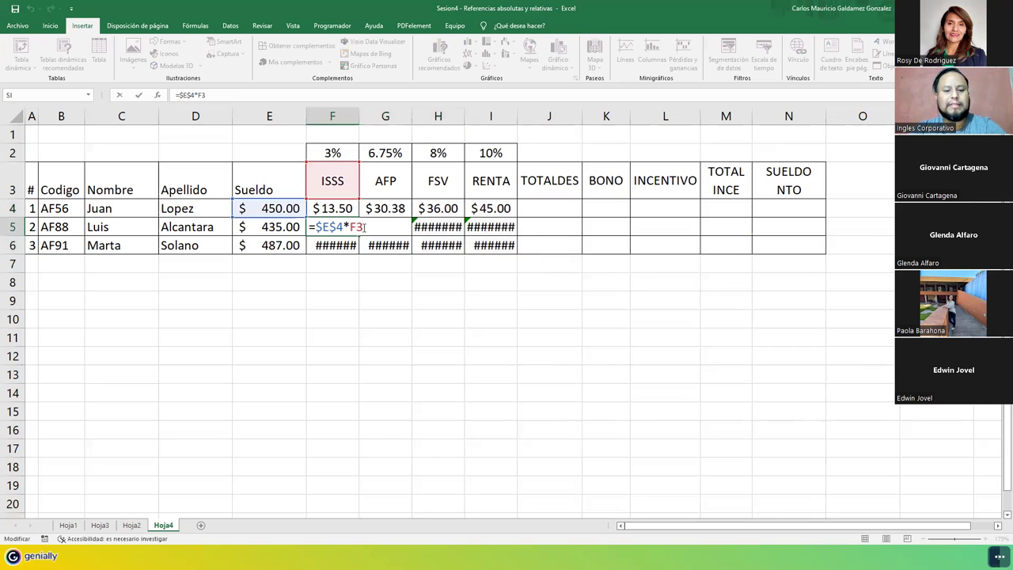
pyautogui.press('F4')
pyautogui.press('Escape')
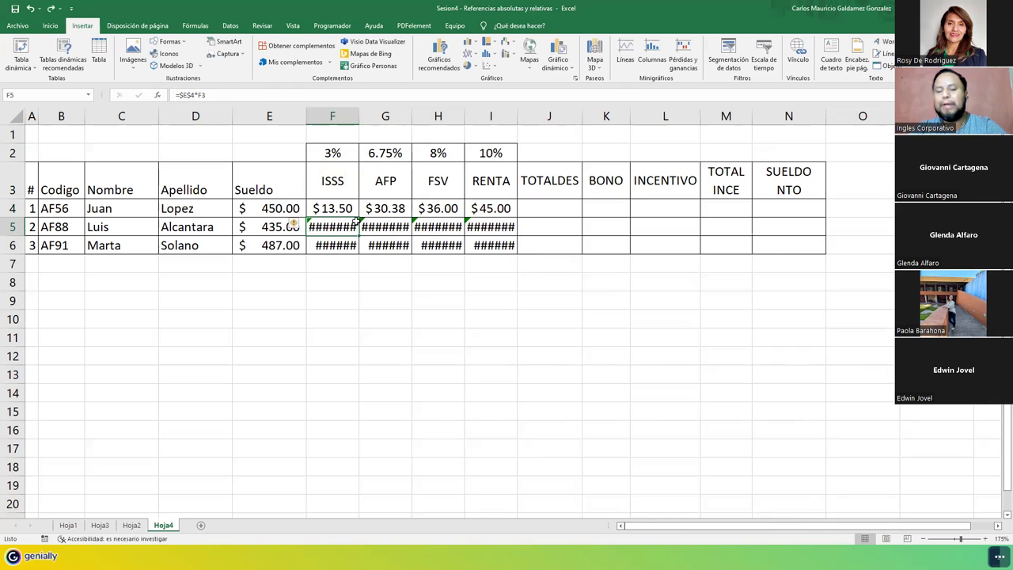
pyautogui.hotkey('ctrl', 'z')
pyautogui.hotkey('ctrl', 'z')
pyautogui.hotkey('ctrl', 'z')
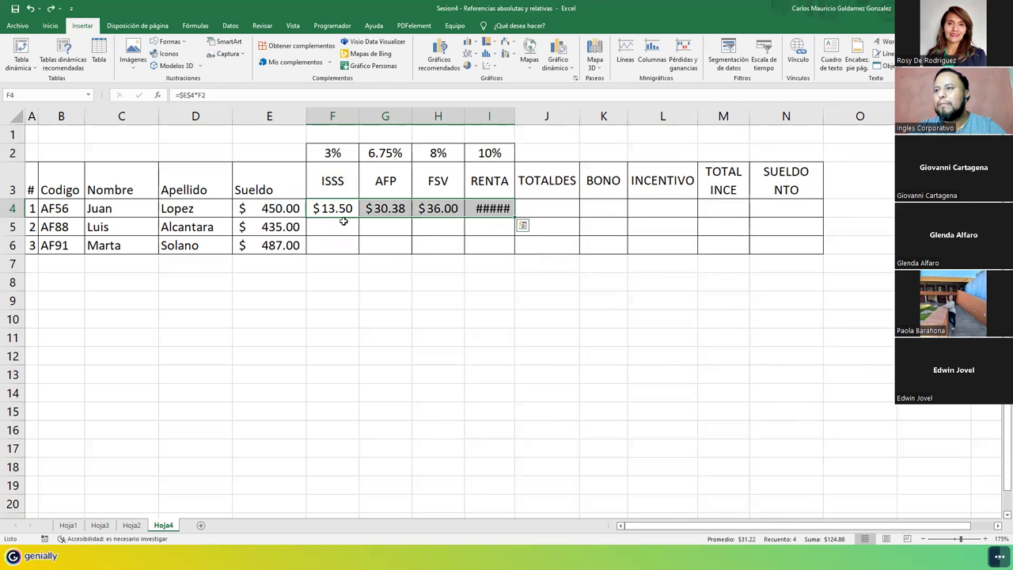
pyautogui.hotkey('ctrl', 'z')
pyautogui.hotkey('ctrl', 'z')
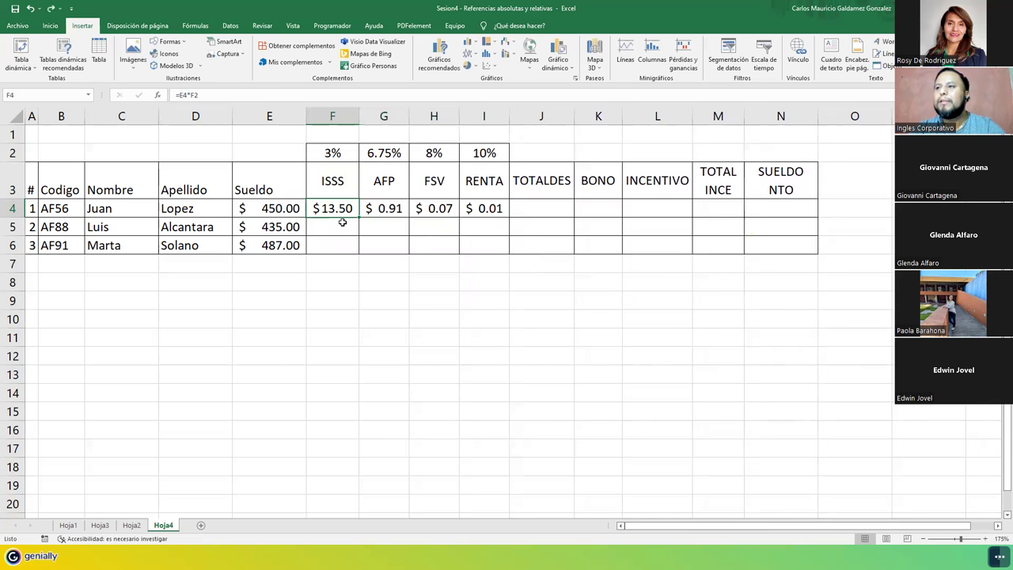
pyautogui.hotkey('ctrl', 'z')
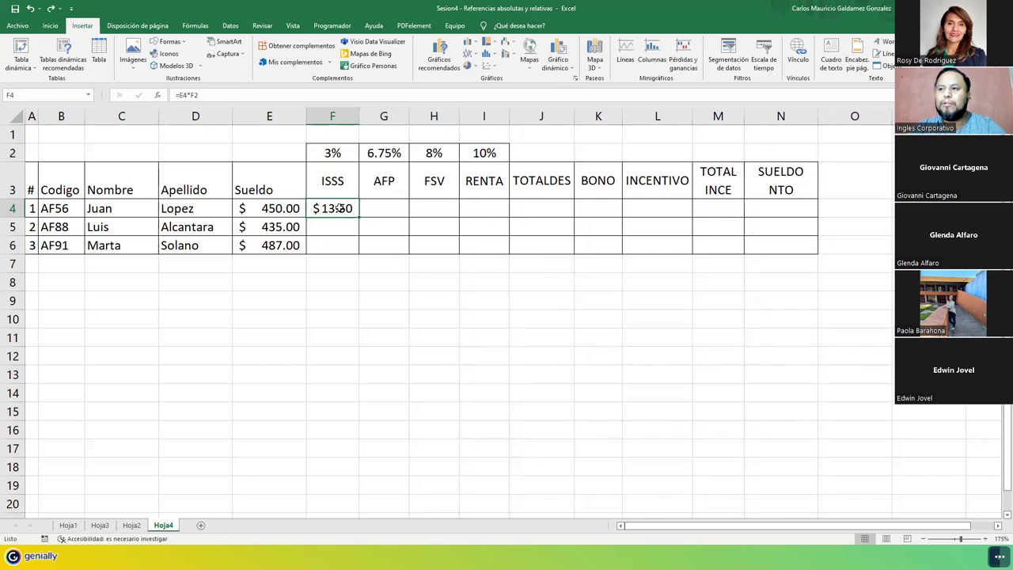
# Step: Change F4 to =E4*$F$2 and fill it down to F6
pyautogui.click(199, 93)
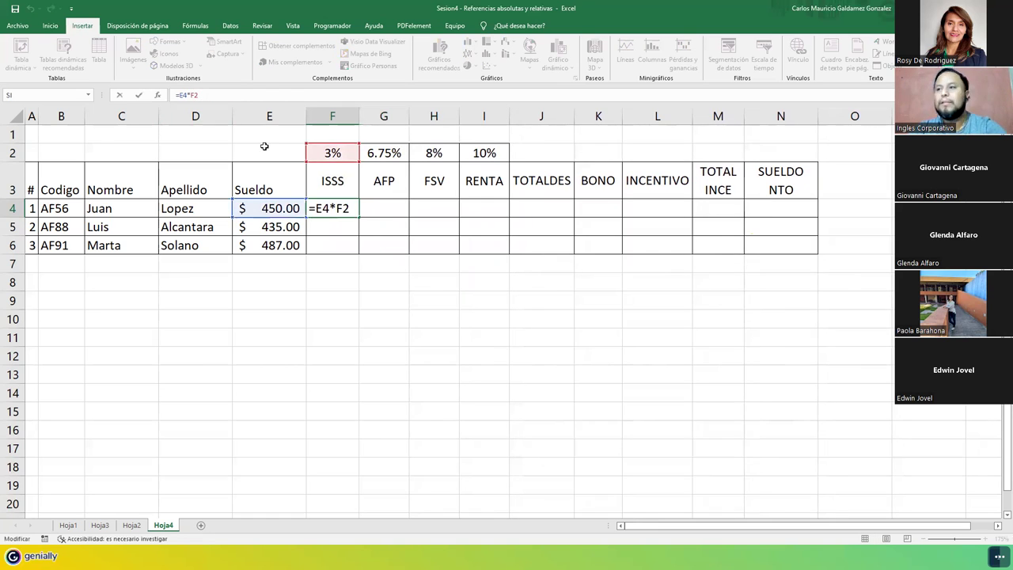
pyautogui.press('F4')
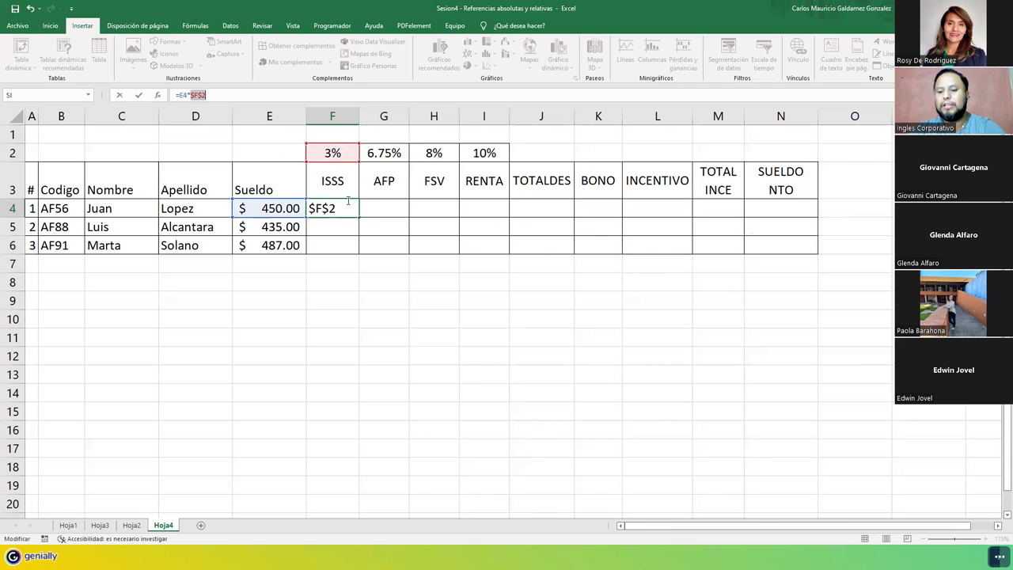
pyautogui.press('Return')
pyautogui.click(349, 210)
pyautogui.moveTo(358, 217); pyautogui.dragTo(360, 253)
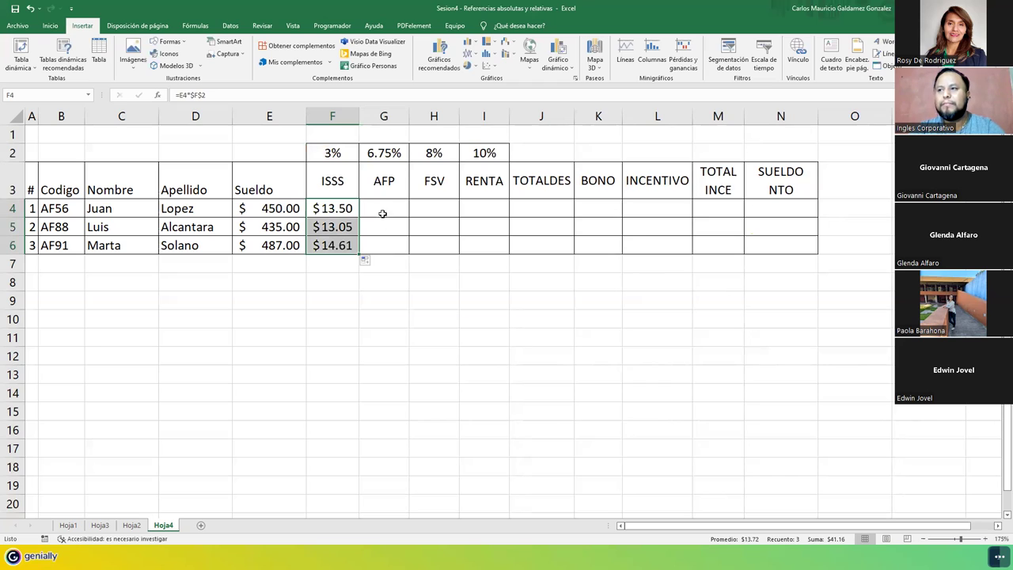
# Step: Verify the copied ISSS formulas in F5 and F6, then begin the AFP formula =E4 in G4
pyautogui.click(355, 209)
pyautogui.click(346, 227)
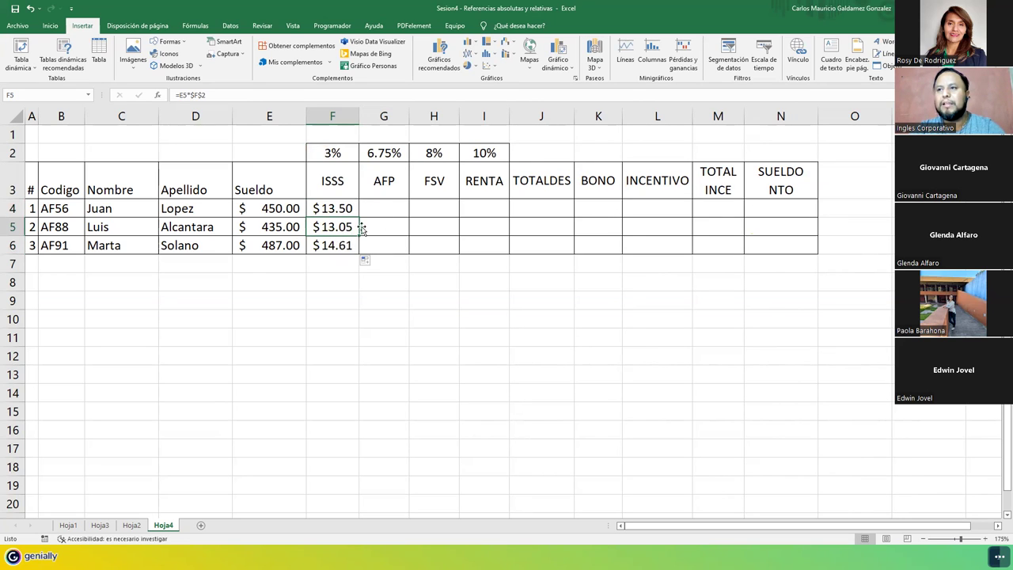
pyautogui.doubleClick(339, 228)
pyautogui.press('Escape')
pyautogui.doubleClick(339, 245)
pyautogui.press('Escape')
pyautogui.click(377, 207)
pyautogui.write('=')
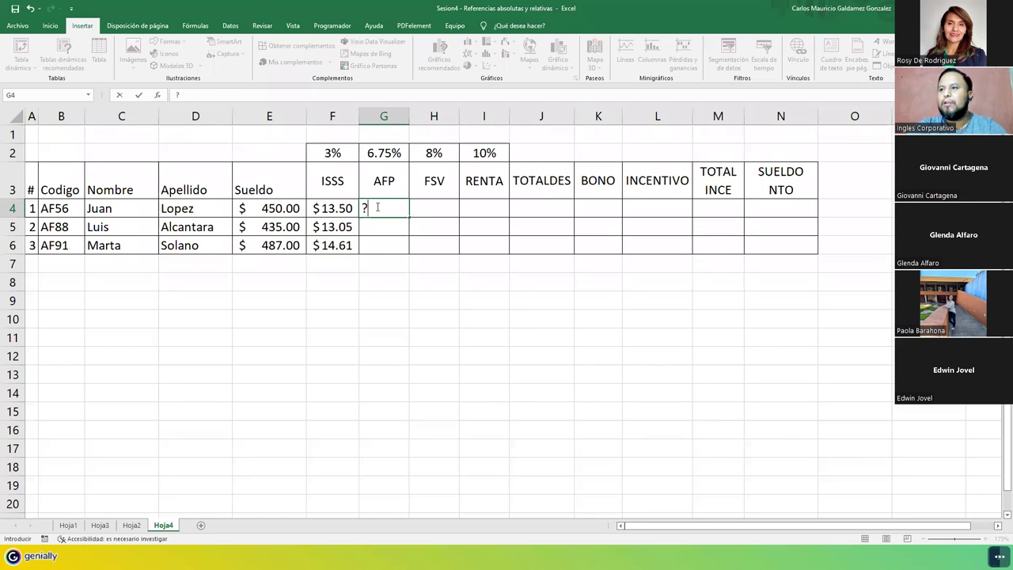
pyautogui.press('Left')
pyautogui.press('Left')
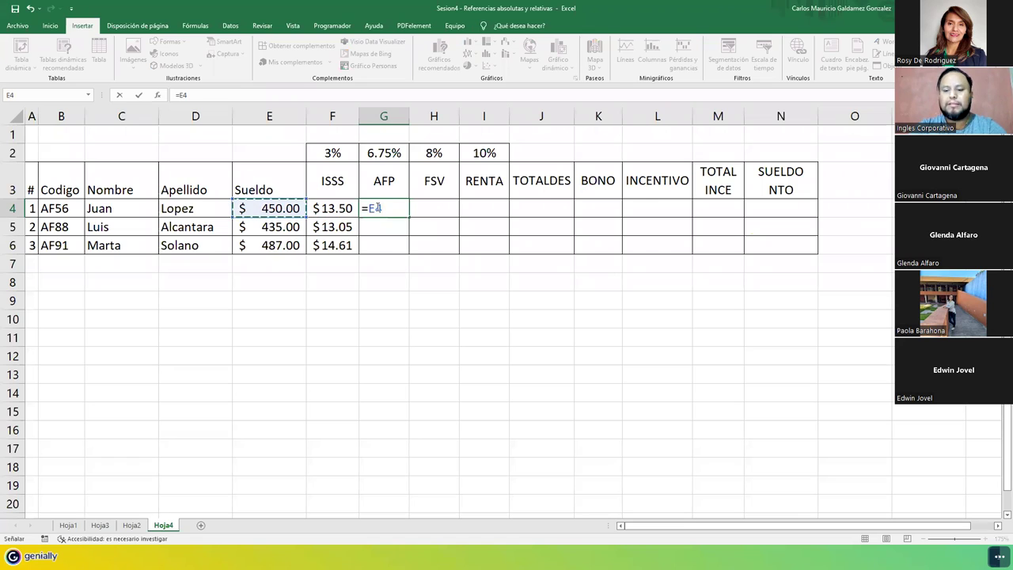
# Step: Complete G4 as =E4*$G$2, fill it down to G6, and autofit column G
pyautogui.write('*')
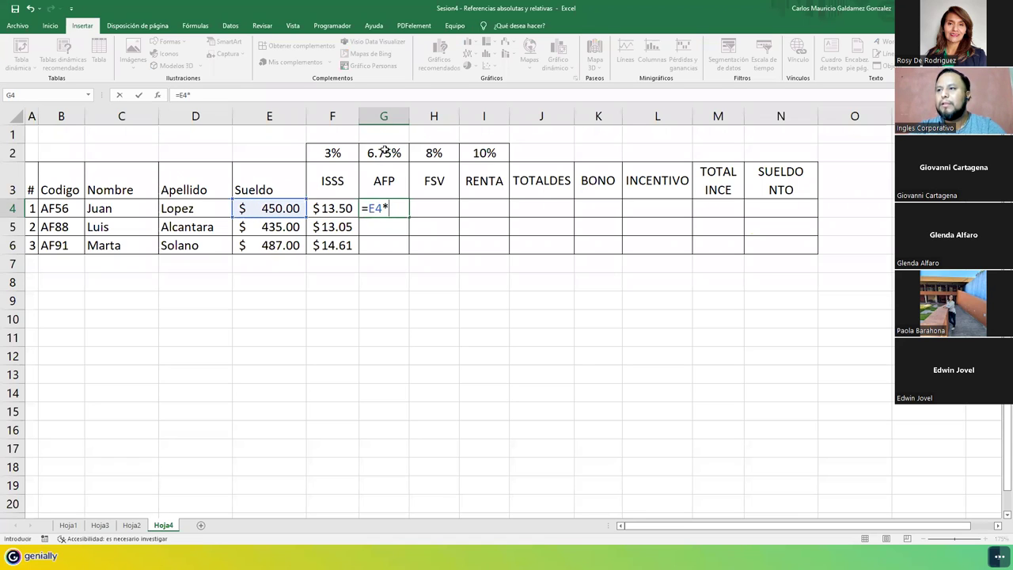
pyautogui.click(384, 151)
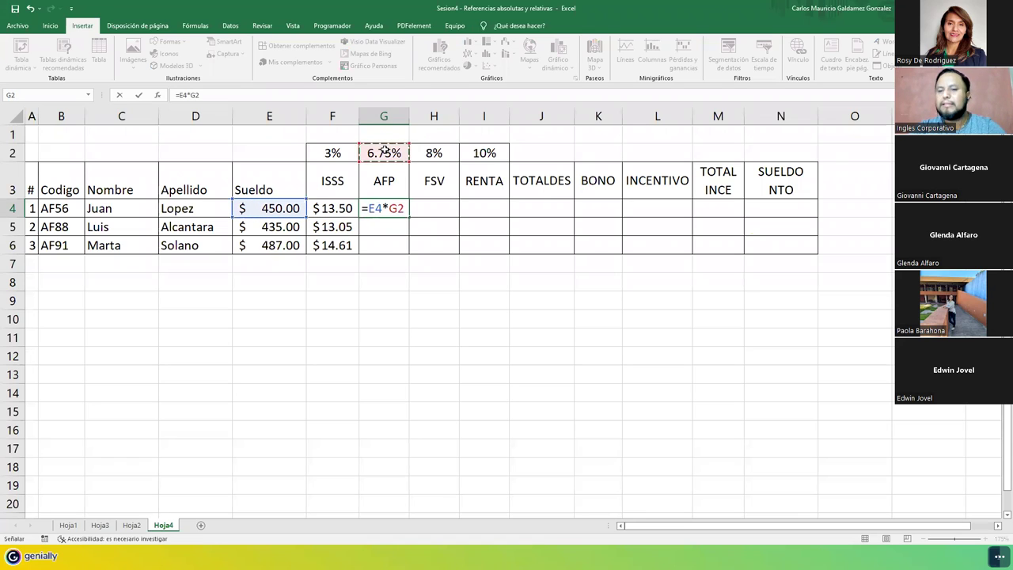
pyautogui.press('F4')
pyautogui.press('Return')
pyautogui.press('Up')
pyautogui.moveTo(408, 217); pyautogui.dragTo(402, 248)
pyautogui.doubleClick(409, 115)
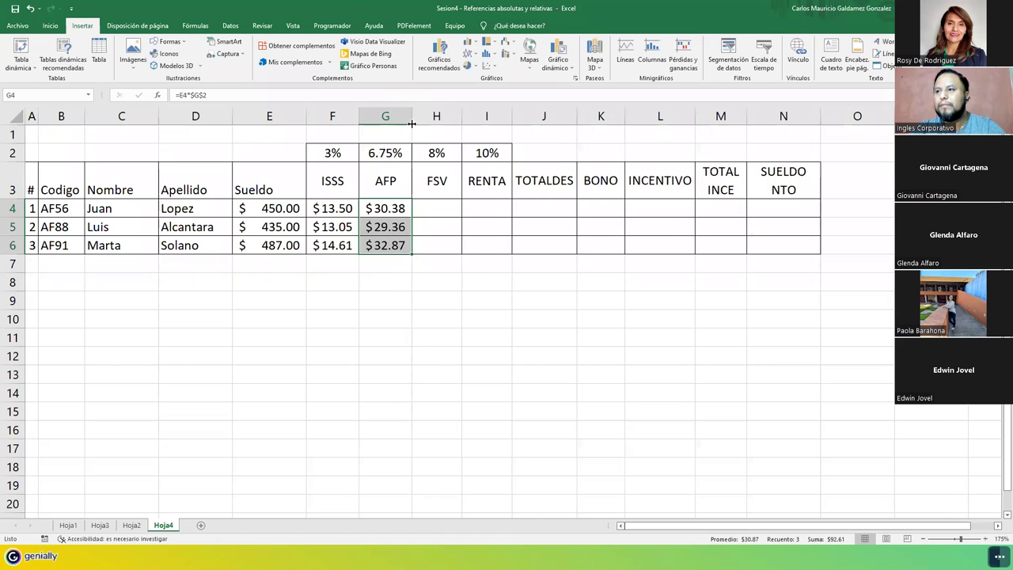
# Step: Begin the FSV formula in H4 referencing the salary cell
pyautogui.click(425, 206)
pyautogui.write('=')
pyautogui.press('Left')
pyautogui.press('Left')
pyautogui.press('Left')
# Step: Enter =E4*$H$2 in H4 for the 8% FSV deduction, undoing an accidental cell move
pyautogui.write('*')
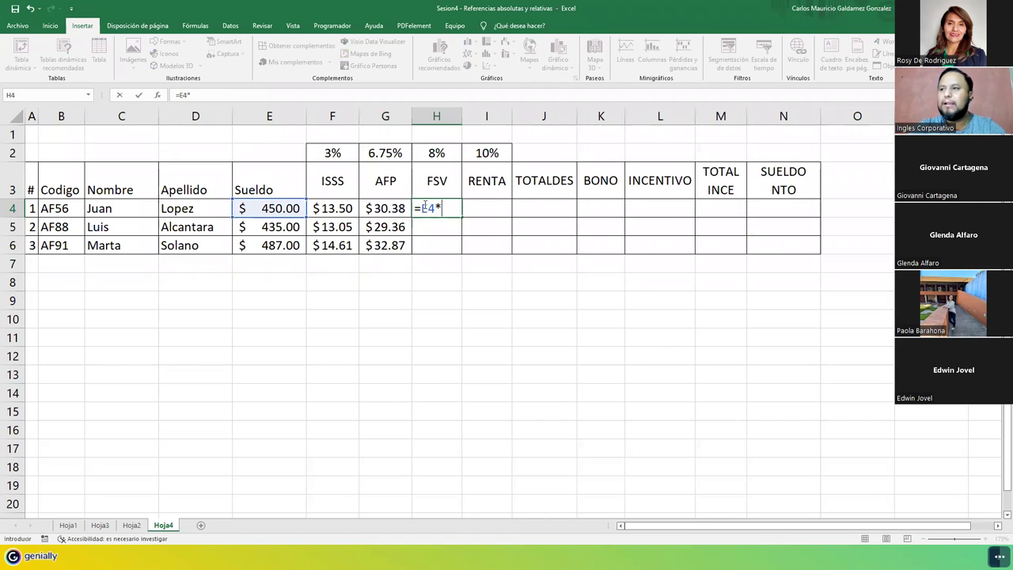
pyautogui.click(435, 153)
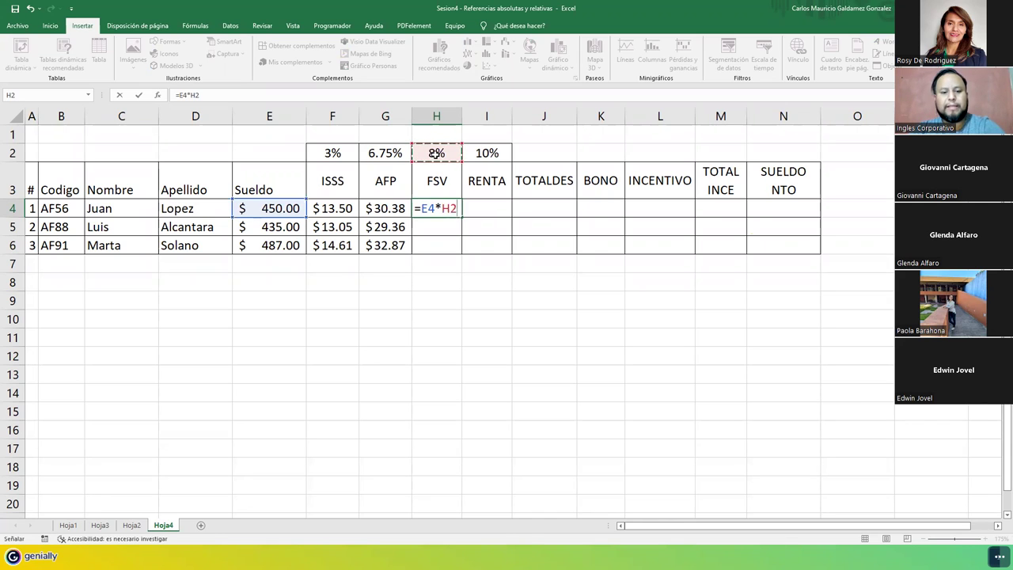
pyautogui.press('F4')
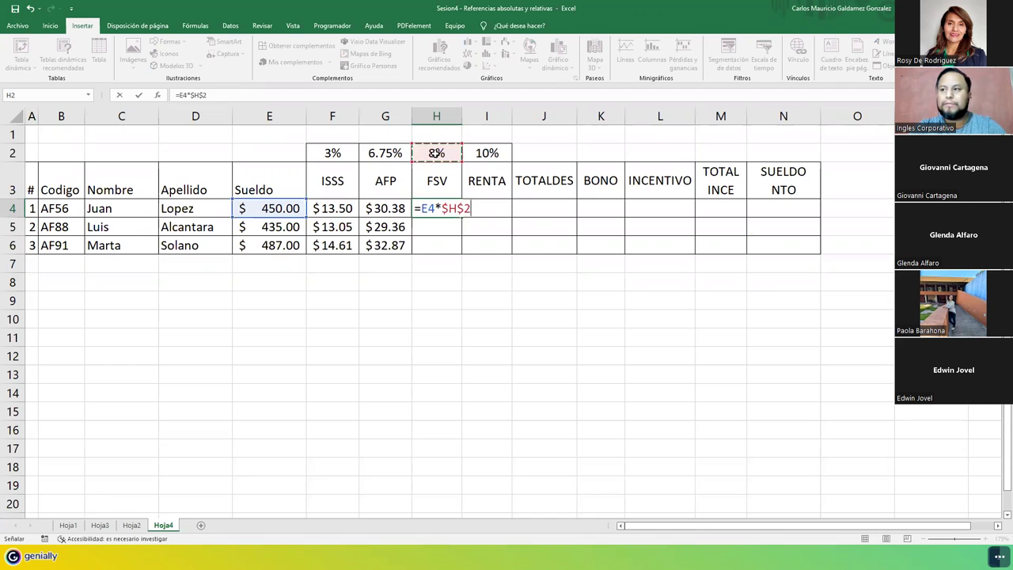
pyautogui.hotkey('ctrl', 'Return')
pyautogui.moveTo(459, 219); pyautogui.dragTo(456, 248)
pyautogui.hotkey('ctrl', 'z')
# Step: Enter =E4*$I$2 in I4 for 10% RENTA, fill down to row 6, and autofit columns H and I
pyautogui.click(483, 207)
pyautogui.write('=')
pyautogui.press('Left')
pyautogui.press('Left')
pyautogui.press('Left')
pyautogui.press('Left')
pyautogui.write('*')
pyautogui.click(491, 153)
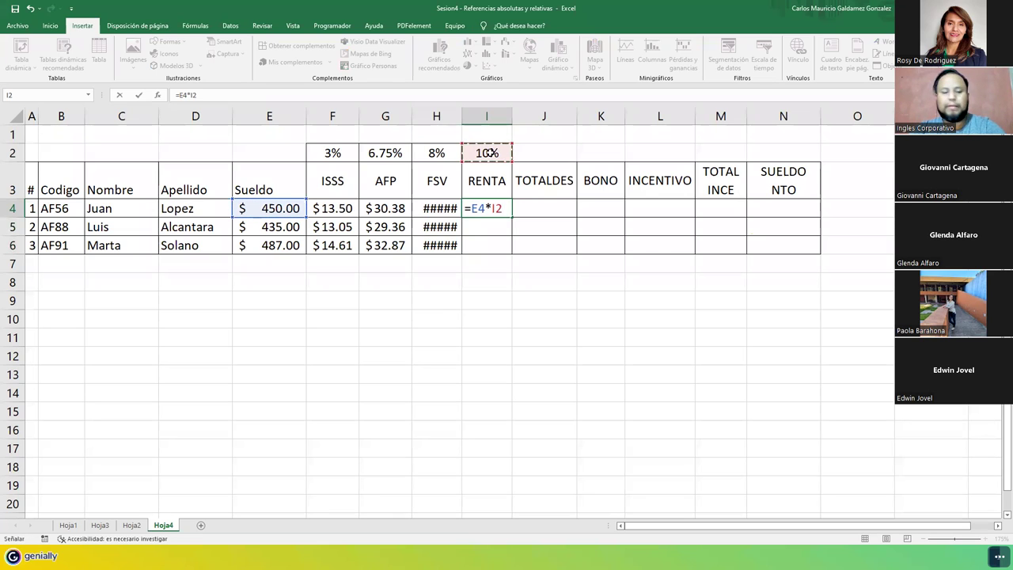
pyautogui.press('F4')
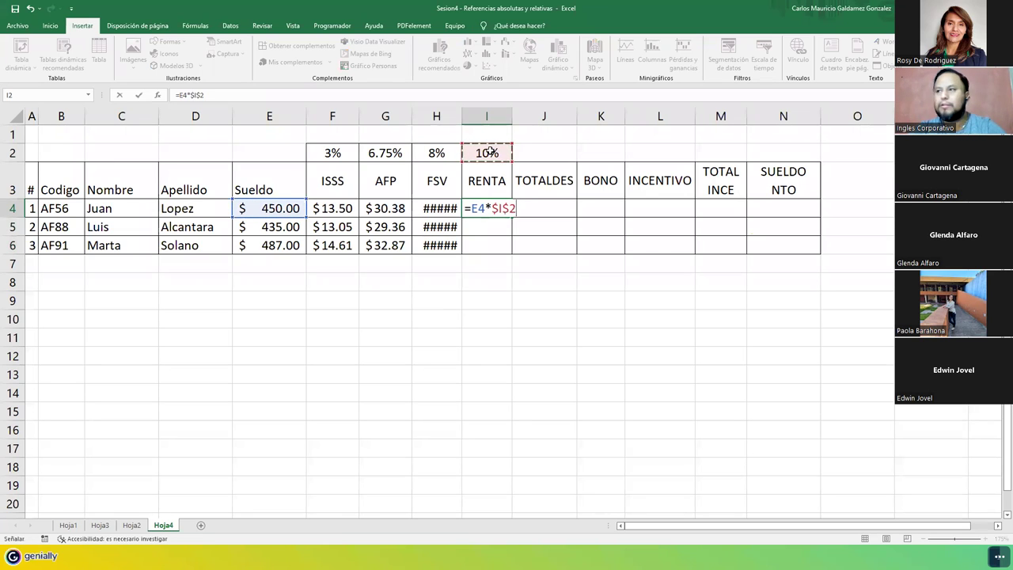
pyautogui.hotkey('ctrl', 'Return')
pyautogui.moveTo(512, 215); pyautogui.dragTo(508, 250)
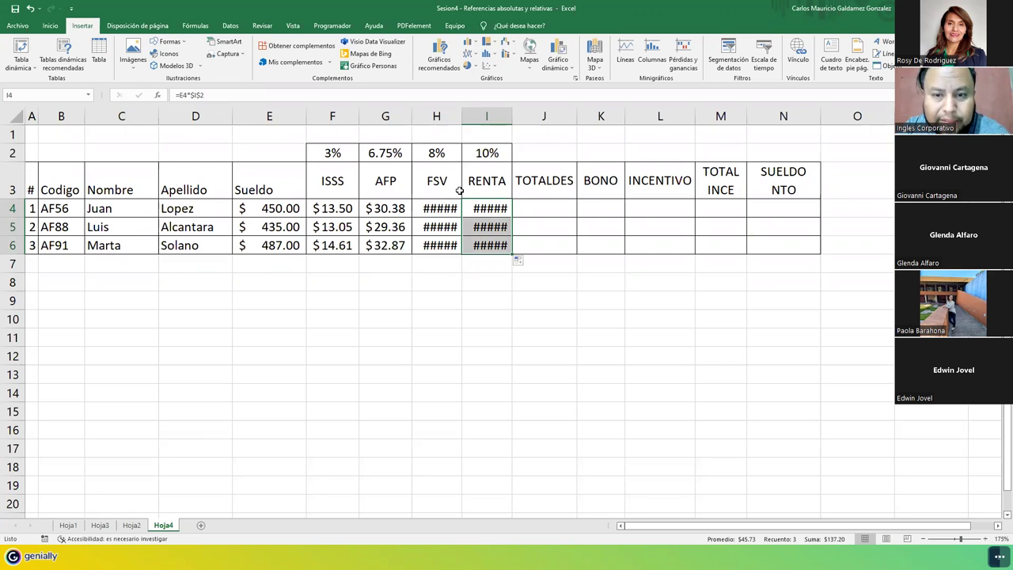
pyautogui.doubleClick(461, 117)
pyautogui.doubleClick(515, 116)
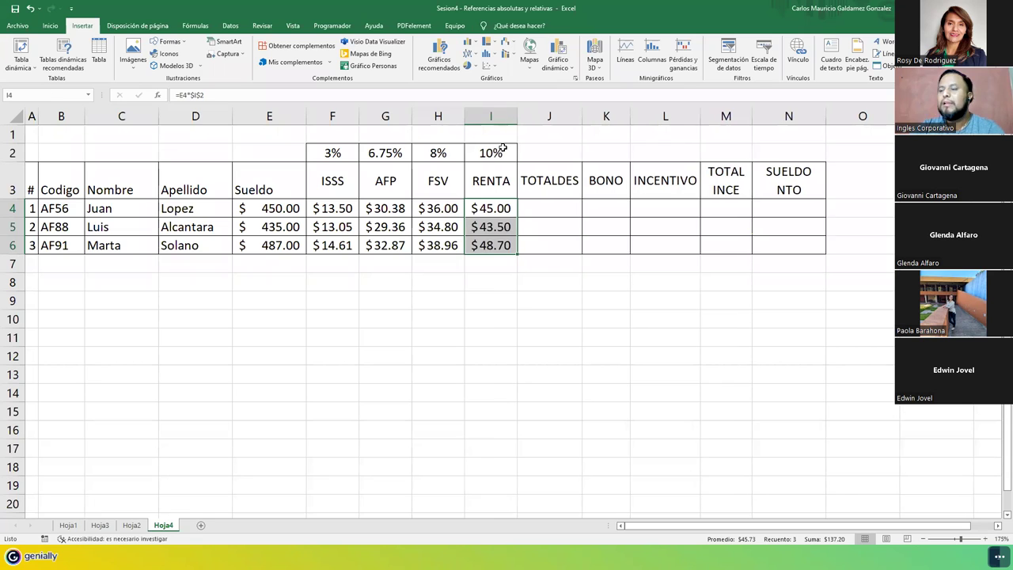
# Step: Set columns F through I (ISSS, AFP, FSV, RENTA) to a column width of 8
pyautogui.moveTo(516, 117); pyautogui.dragTo(516, 116)
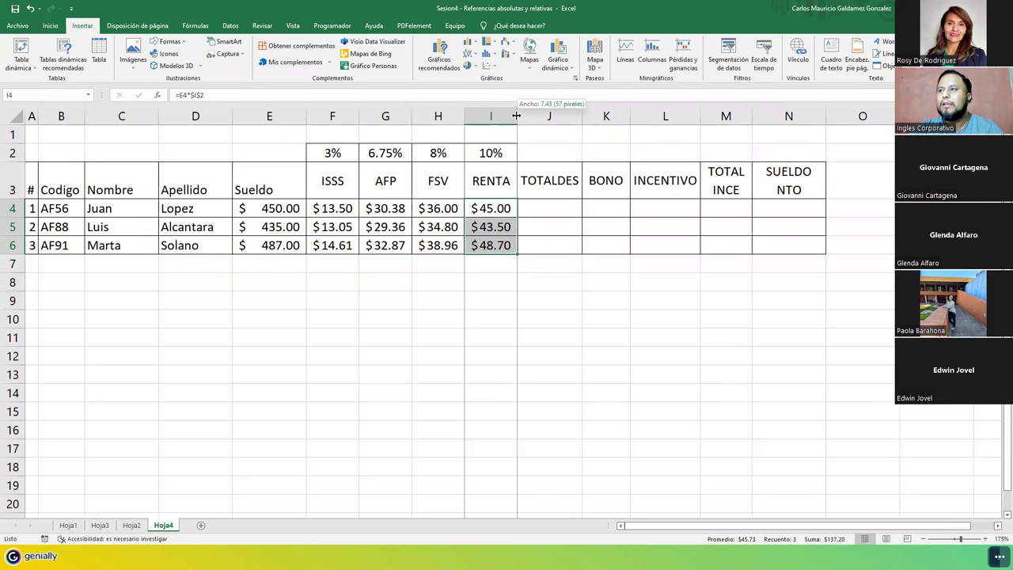
pyautogui.moveTo(332, 116); pyautogui.dragTo(484, 116)
pyautogui.rightClick(486, 116)
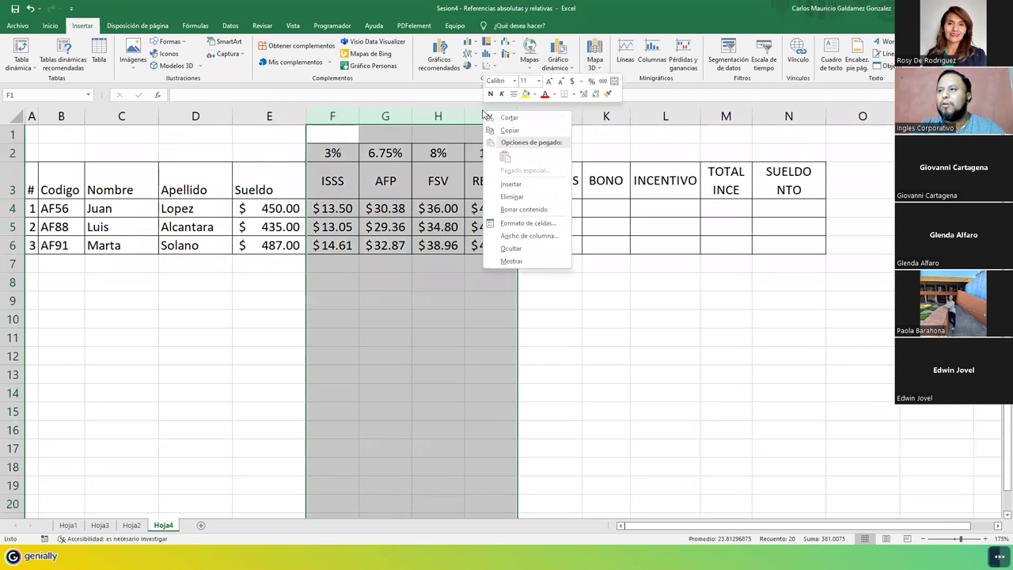
pyautogui.click(528, 236)
pyautogui.write('8')
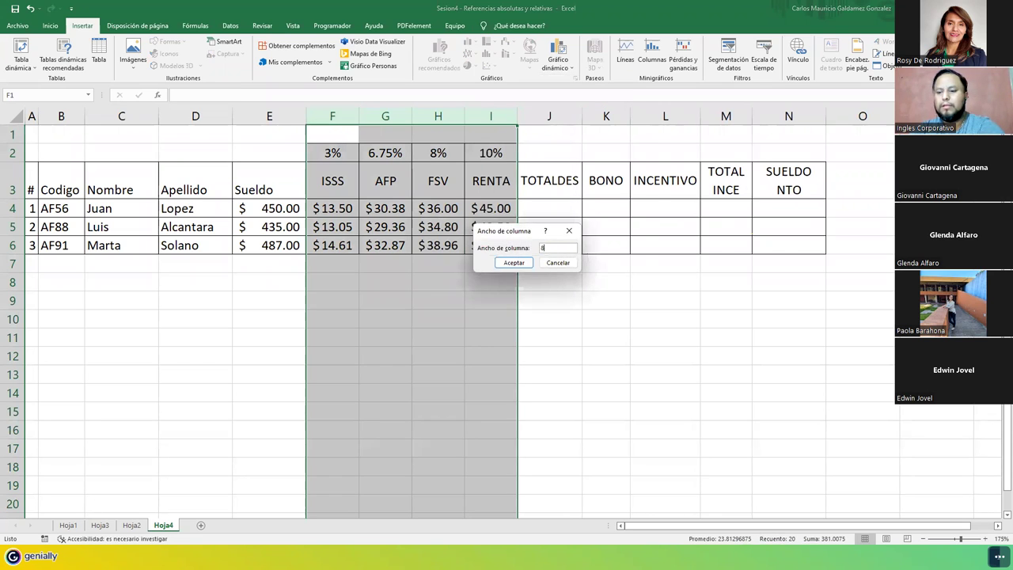
pyautogui.click(514, 262)
pyautogui.click(516, 268)
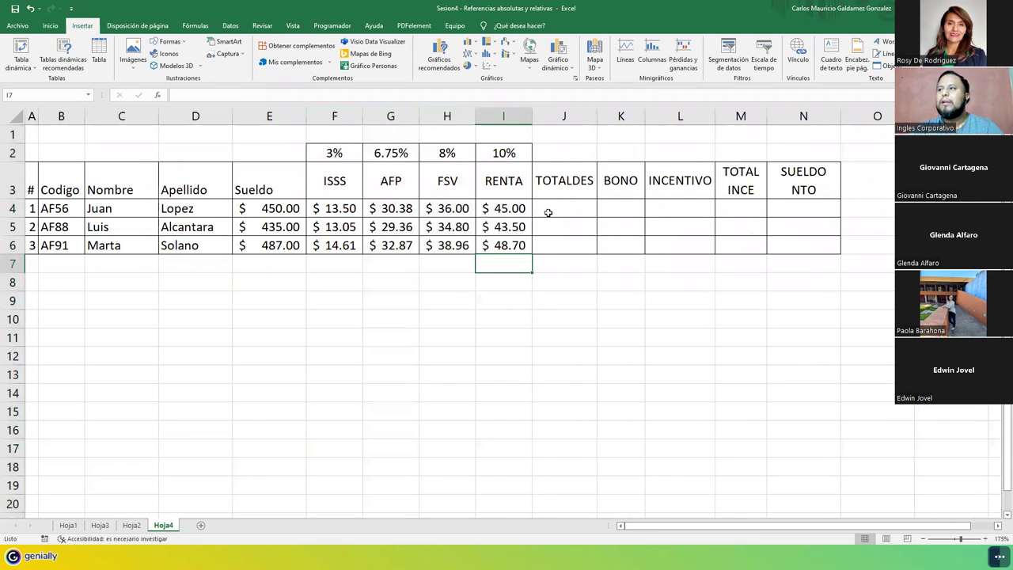
pyautogui.click(548, 211)
# Step: Enter =SUMA(F4:I4) in J4 and fill it to J6, giving $124.88, $120.71 and $135.14
pyautogui.write('=s')
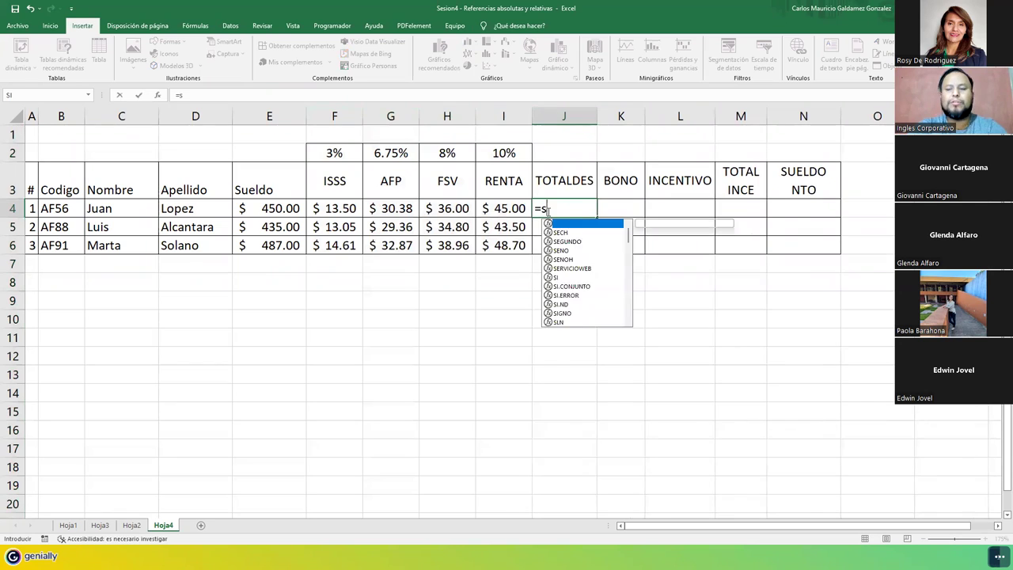
pyautogui.write('uma(')
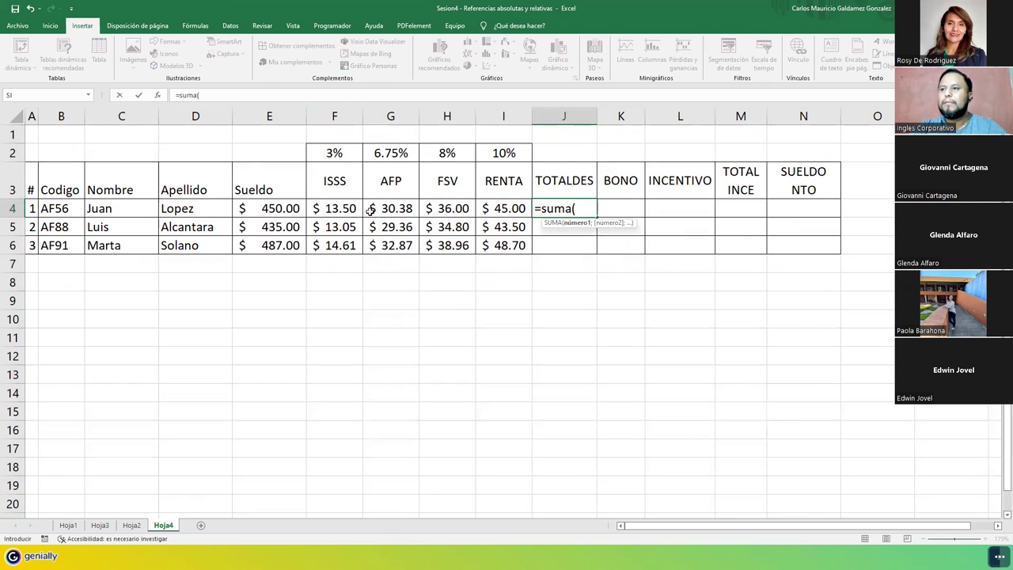
pyautogui.moveTo(336, 209); pyautogui.dragTo(482, 208)
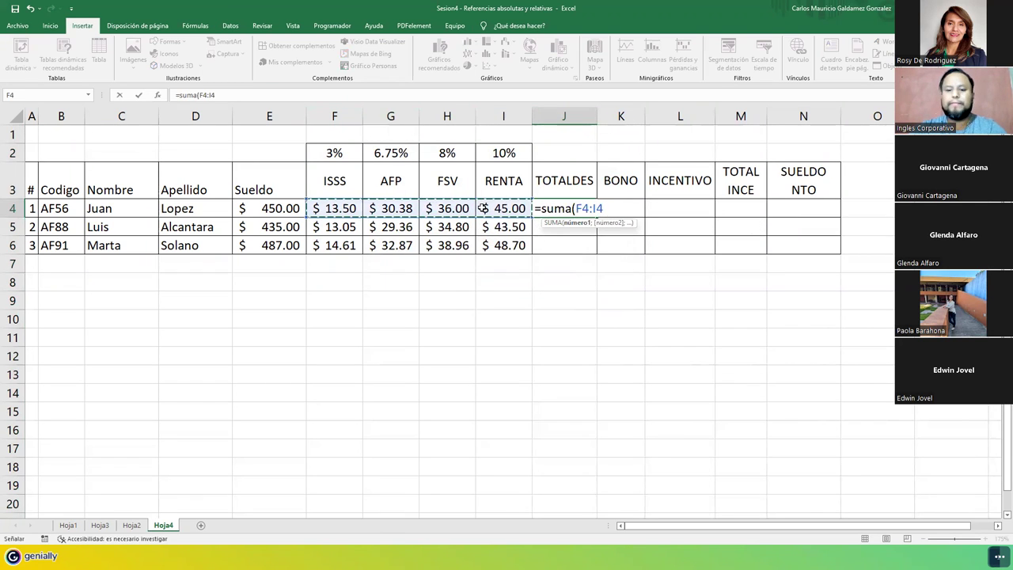
pyautogui.write(')')
pyautogui.press('Return')
pyautogui.press('Up')
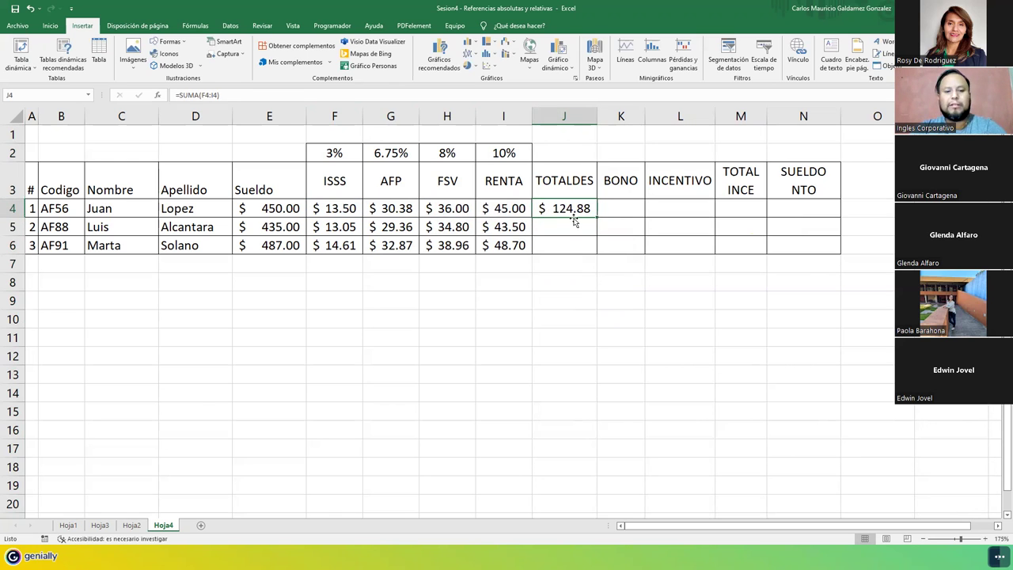
pyautogui.press('F2')
pyautogui.press('Escape')
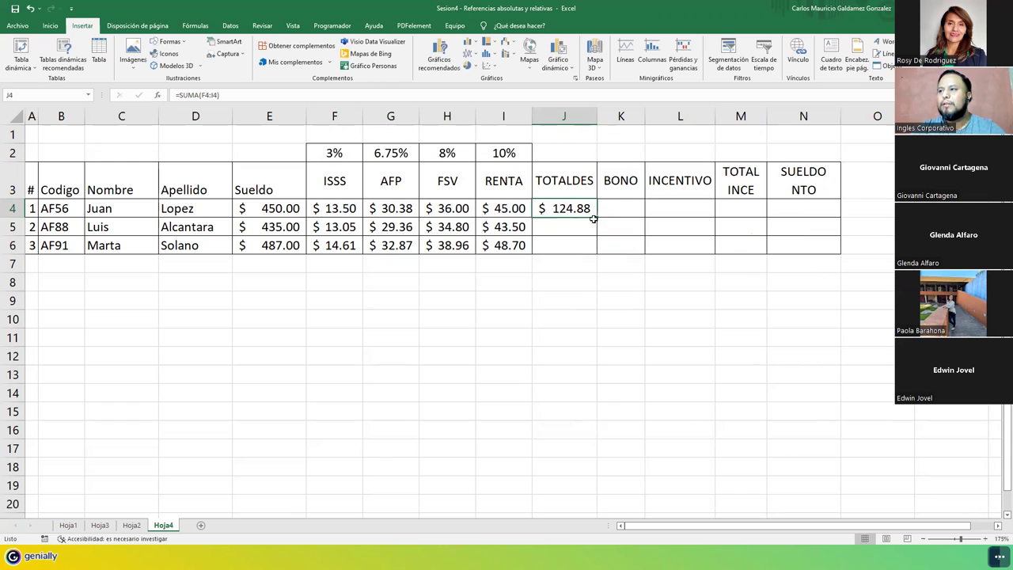
pyautogui.moveTo(596, 216); pyautogui.dragTo(583, 258)
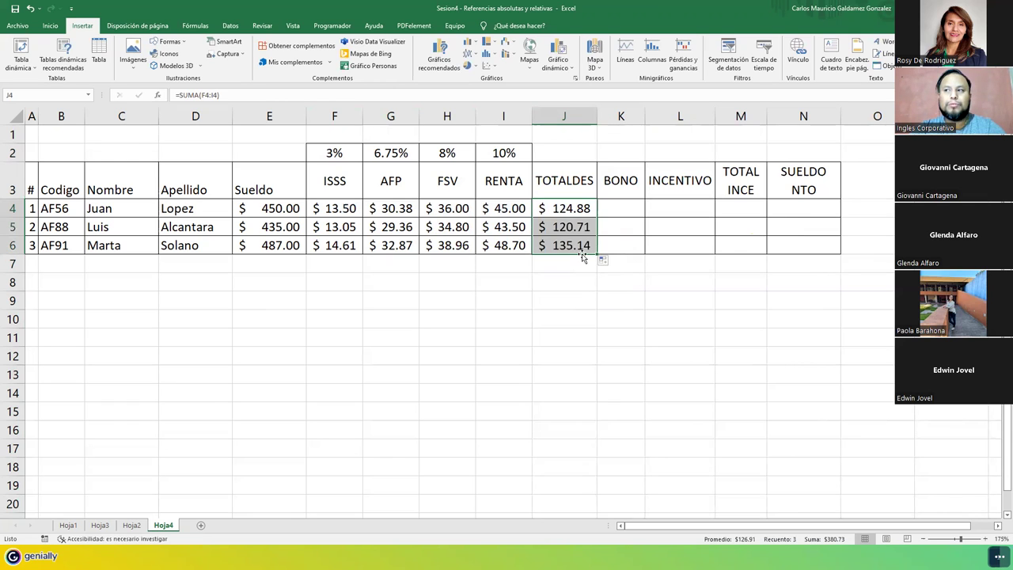
pyautogui.click(611, 216)
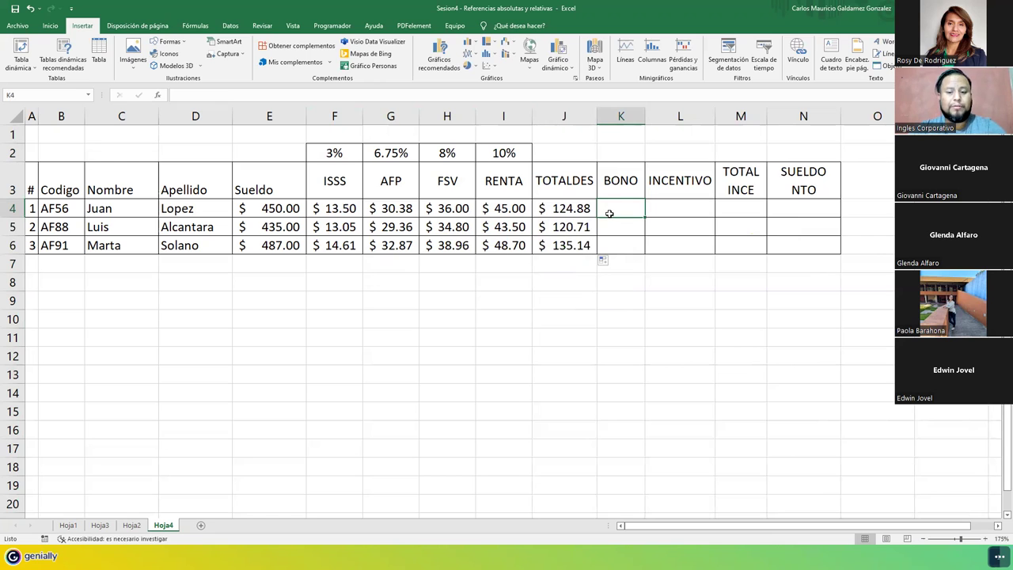
# Step: Enter BONO amounts 50, 75 and 100 in K4:K6, correcting a 74 typo, and autofit column K
pyautogui.write('50')
pyautogui.press('Return')
pyautogui.write('74')
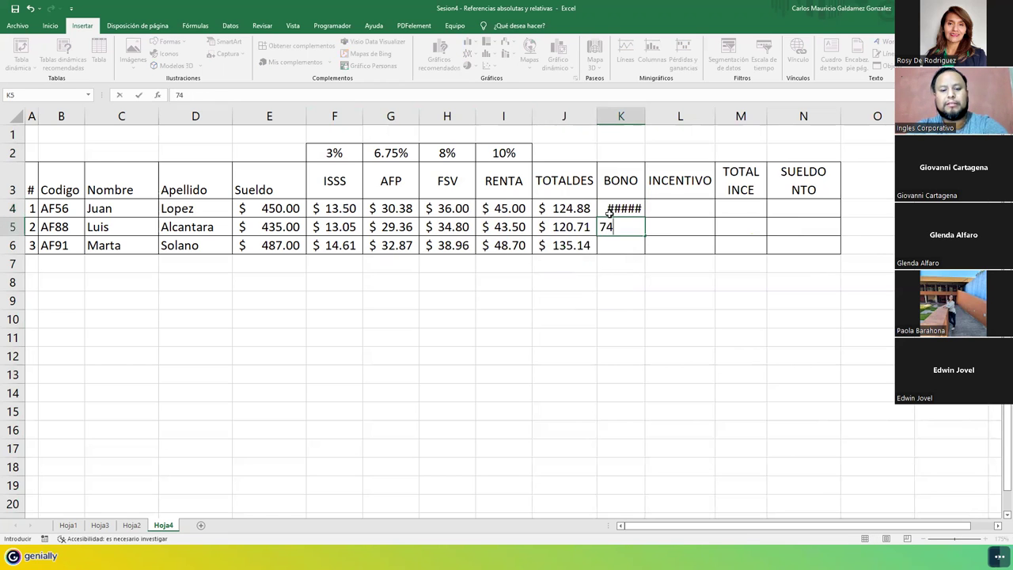
pyautogui.press('Return')
pyautogui.press('Up')
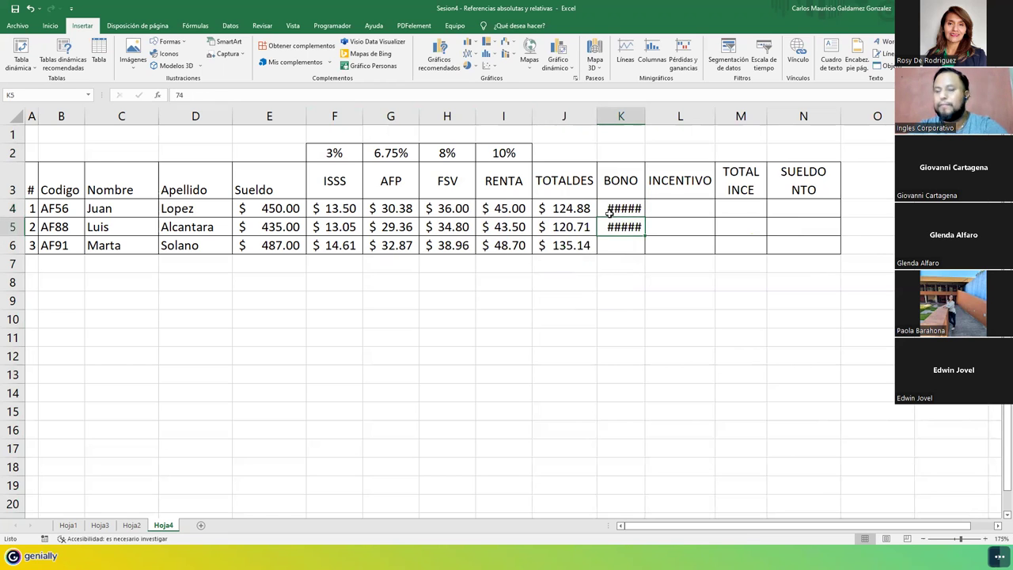
pyautogui.write('75')
pyautogui.press('Return')
pyautogui.write('100')
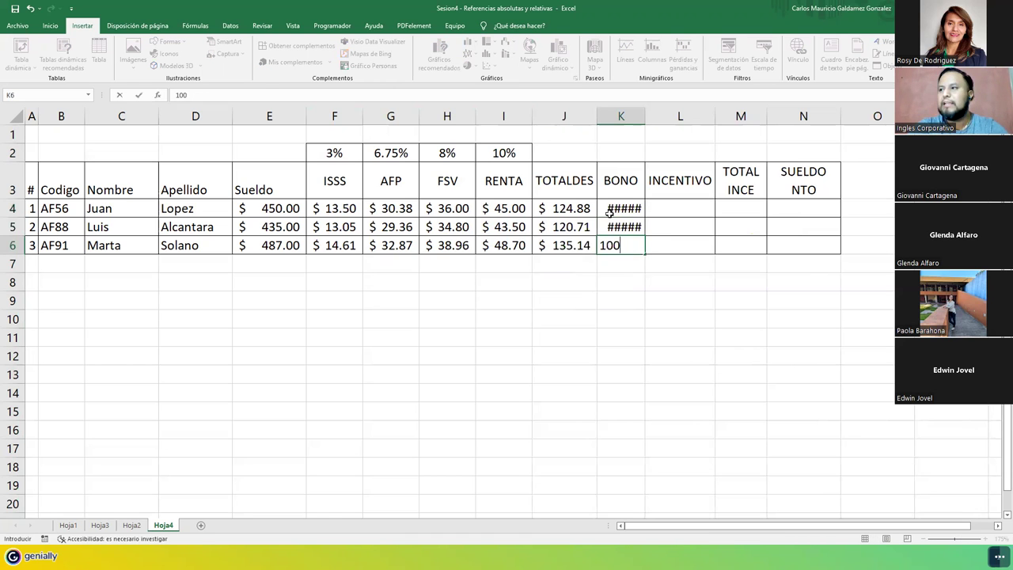
pyautogui.press('Return')
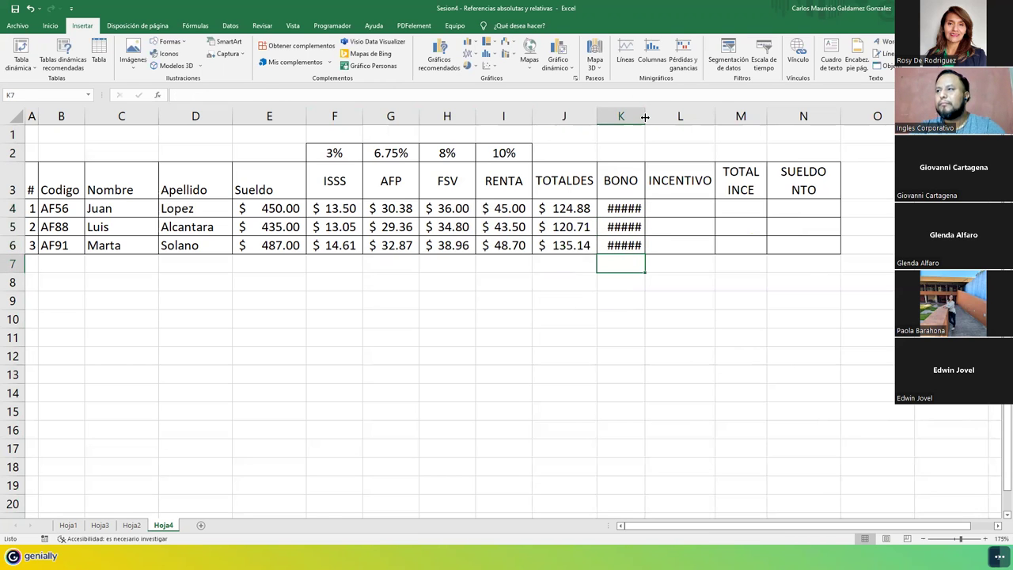
pyautogui.doubleClick(645, 116)
# Step: Enter an INCENTIVO of 50 for each employee in L4:L6, fixing the mistyped 5050 in L4
pyautogui.click(676, 205)
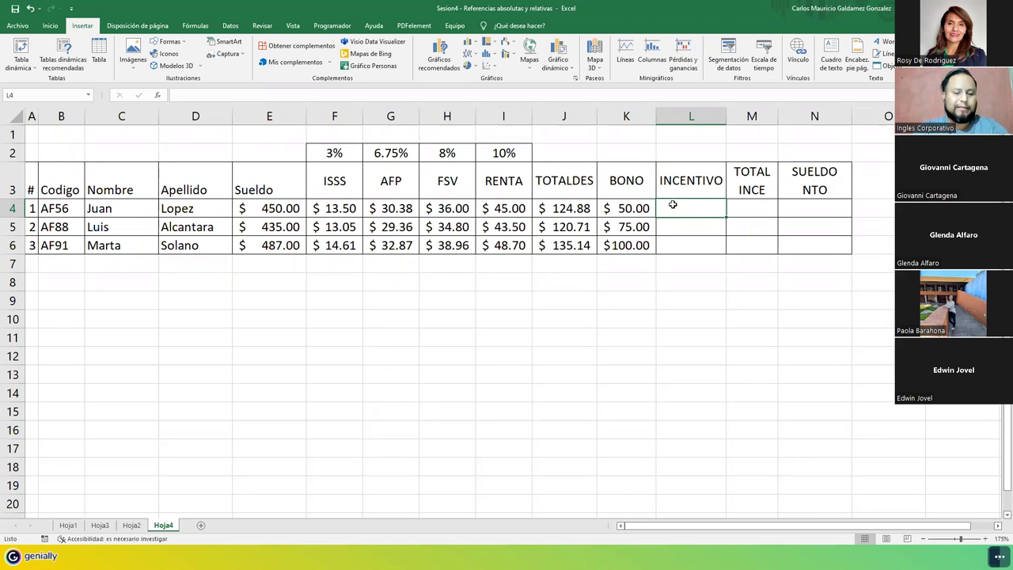
pyautogui.write('5,0')
pyautogui.write('50')
pyautogui.press('Return')
pyautogui.write('50')
pyautogui.press('Return')
pyautogui.write('50')
pyautogui.press('Return')
pyautogui.press('Up')
pyautogui.press('Up')
pyautogui.click(669, 207)
pyautogui.doubleClick(669, 207)
pyautogui.press('BackSpace')
pyautogui.press('BackSpace')
pyautogui.press('Return')
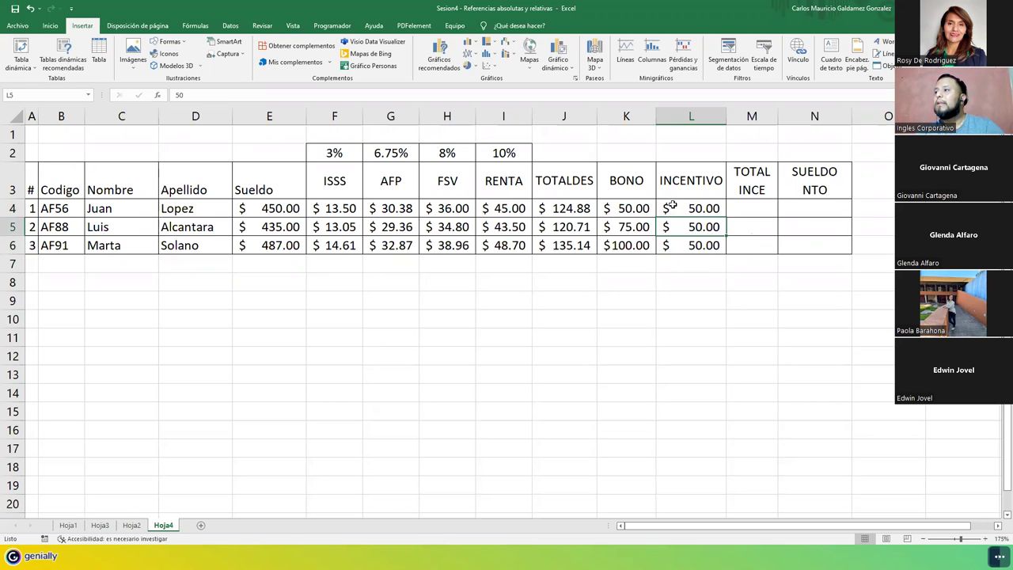
pyautogui.click(748, 210)
# Step: Enter =K4+L4 in M4, autofit column M, and fill the formula down to M6
pyautogui.write('=')
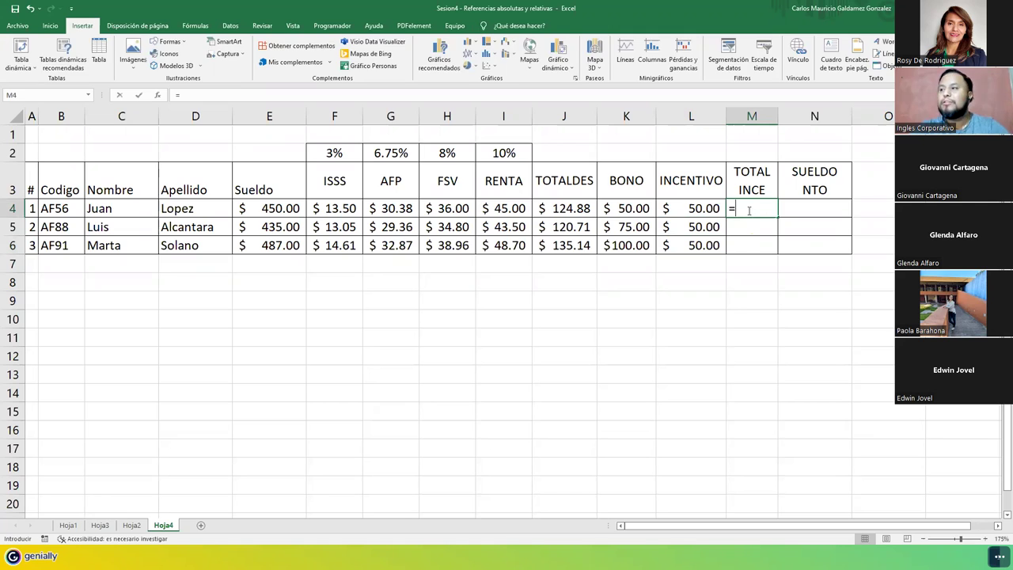
pyautogui.press('Left')
pyautogui.press('Left')
pyautogui.write('+')
pyautogui.press('Left')
pyautogui.press('Return')
pyautogui.click(749, 210)
pyautogui.doubleClick(778, 118)
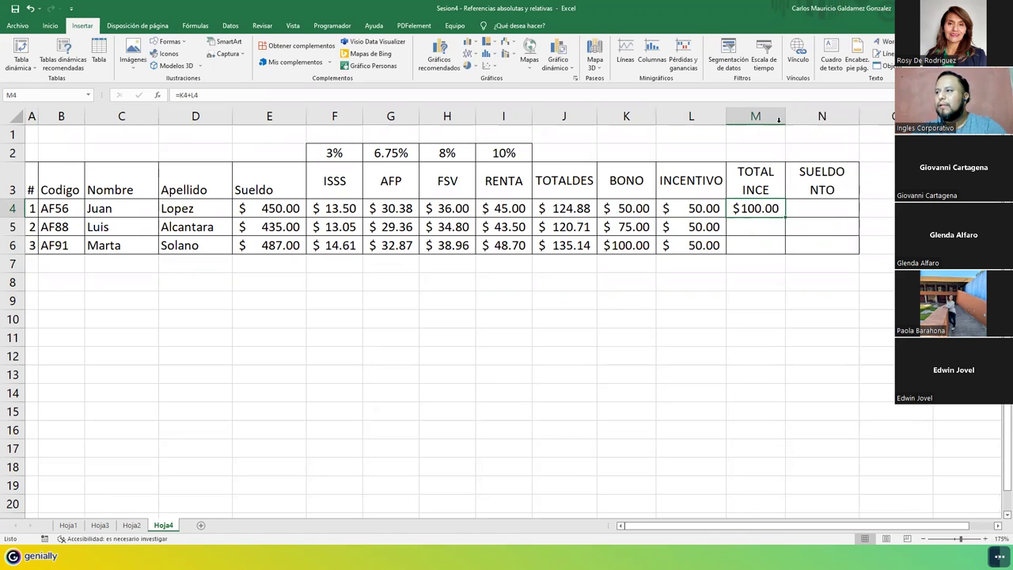
pyautogui.moveTo(785, 217); pyautogui.dragTo(773, 263)
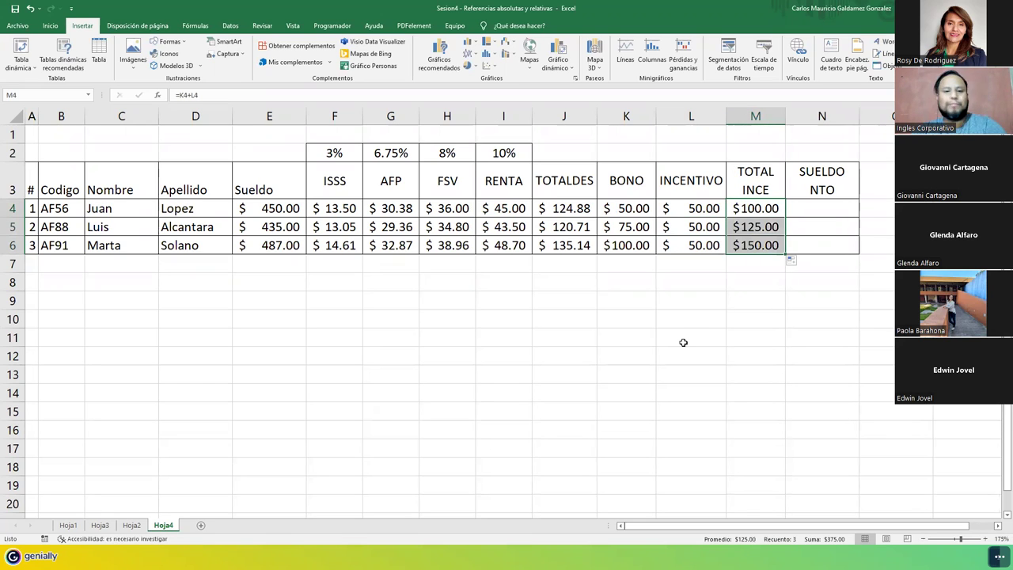
# Step: Check the TOTAL INCE results and review the absolute-reference ISSS formula in F4
pyautogui.click(816, 206)
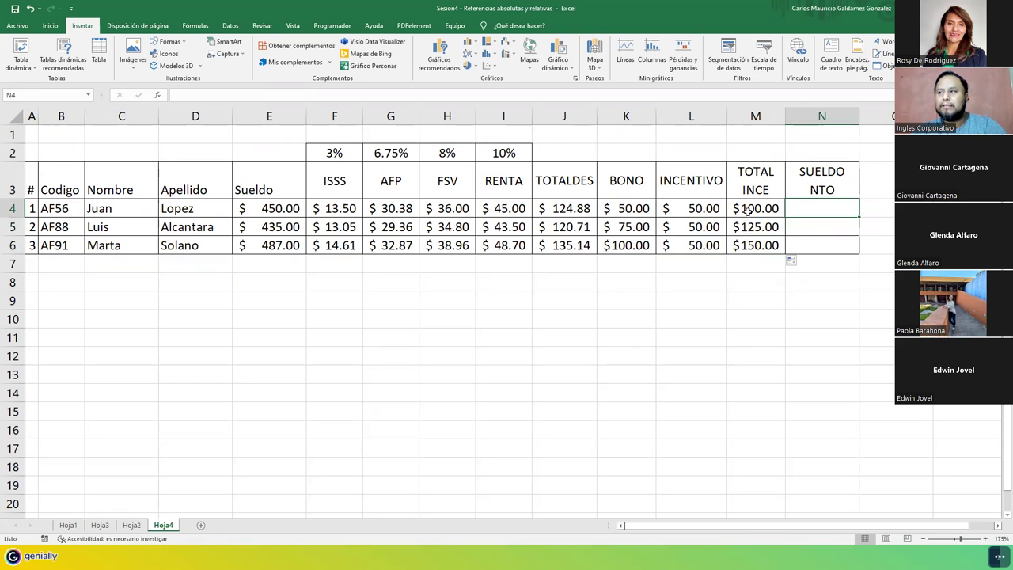
pyautogui.moveTo(748, 211); pyautogui.dragTo(747, 244)
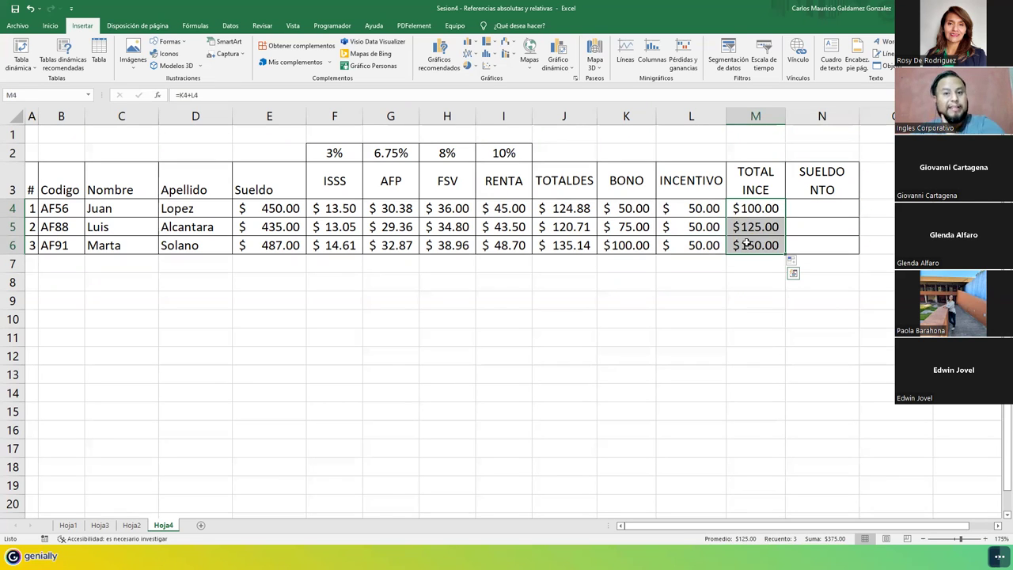
pyautogui.click(335, 203)
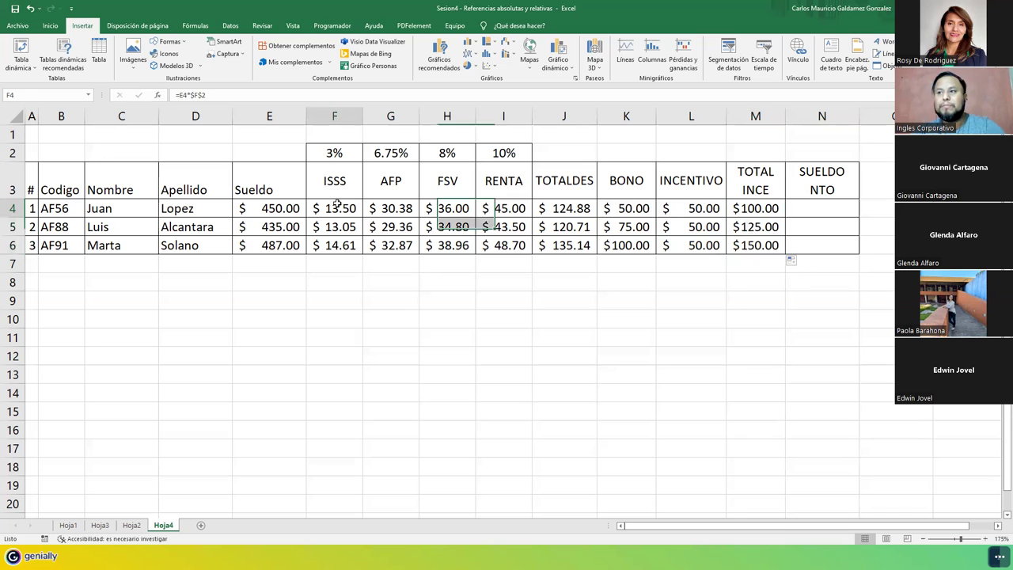
pyautogui.doubleClick(334, 203)
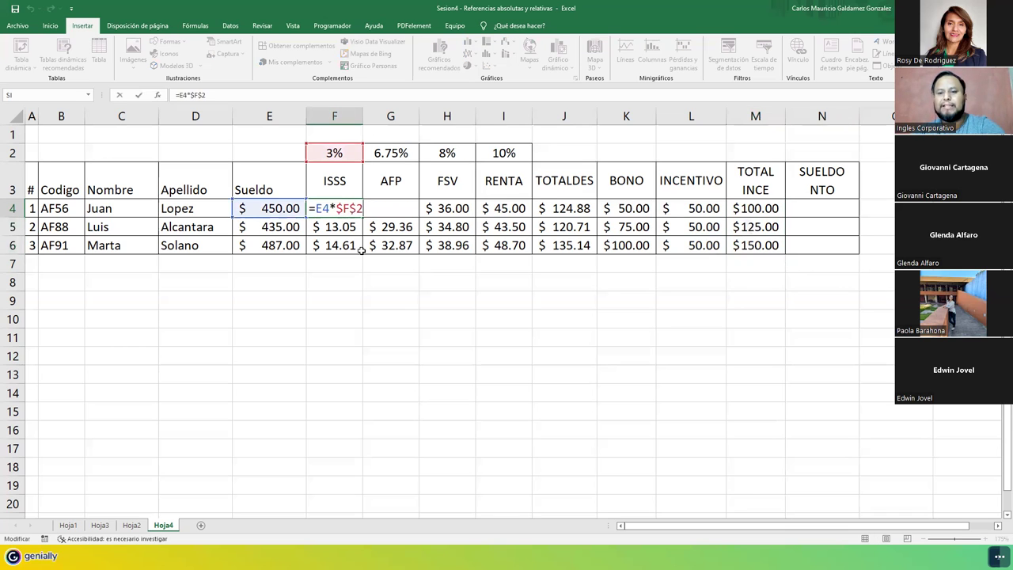
pyautogui.click(810, 211)
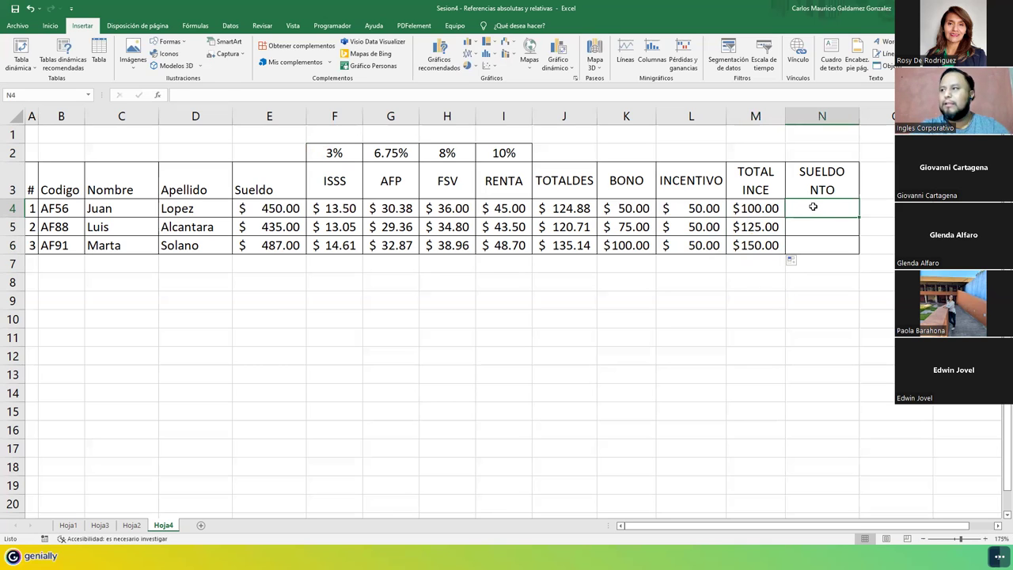
# Step: Enter =E4+M4-J4 in N4 for net salary and fill it down to N6
pyautogui.write('=')
pyautogui.press('Left')
pyautogui.press('Left')
pyautogui.press('Left')
pyautogui.press('Left')
pyautogui.press('Left')
pyautogui.press('Left')
pyautogui.press('Left')
pyautogui.press('Left')
pyautogui.press('Left')
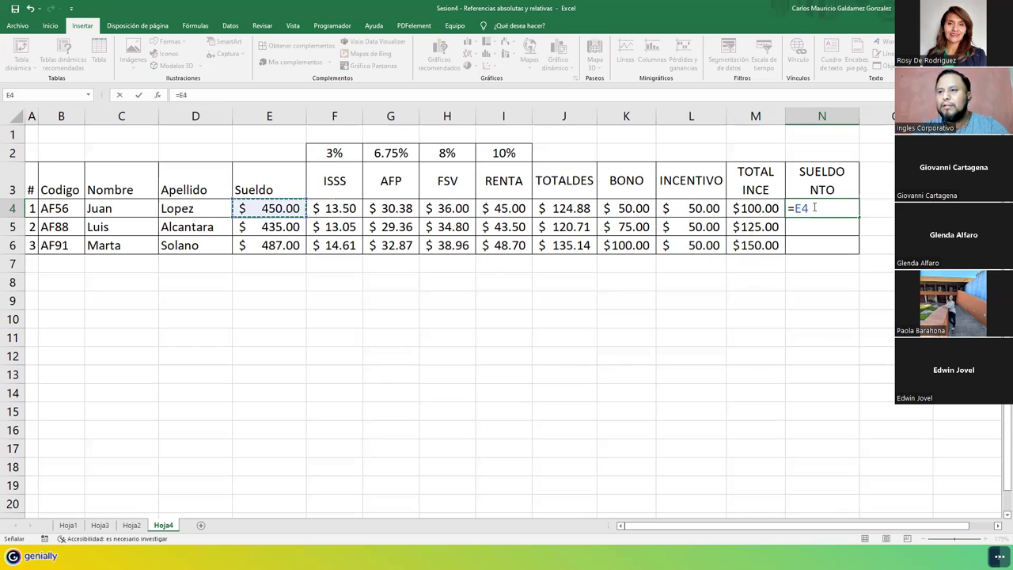
pyautogui.write('+')
pyautogui.press('Left')
pyautogui.press('Left')
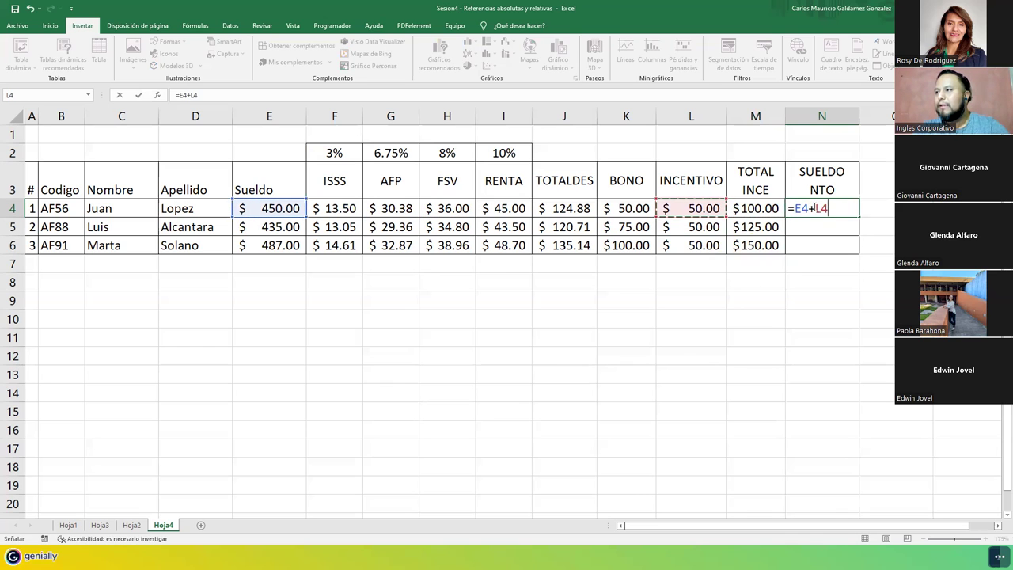
pyautogui.press('Right')
pyautogui.write('-')
pyautogui.press('Left')
pyautogui.press('Left')
pyautogui.press('Left')
pyautogui.press('Left')
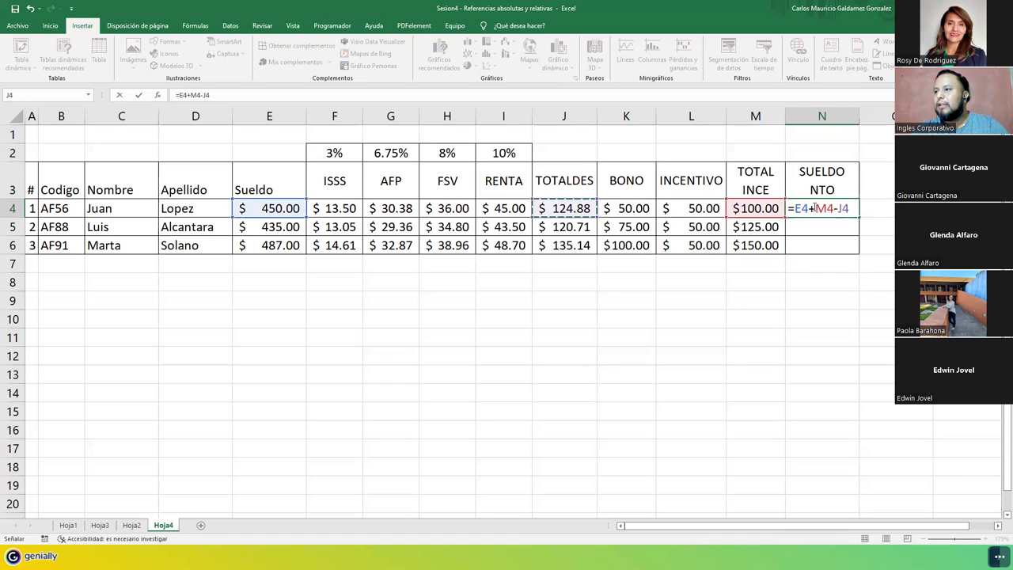
pyautogui.press('Return')
pyautogui.click(813, 208)
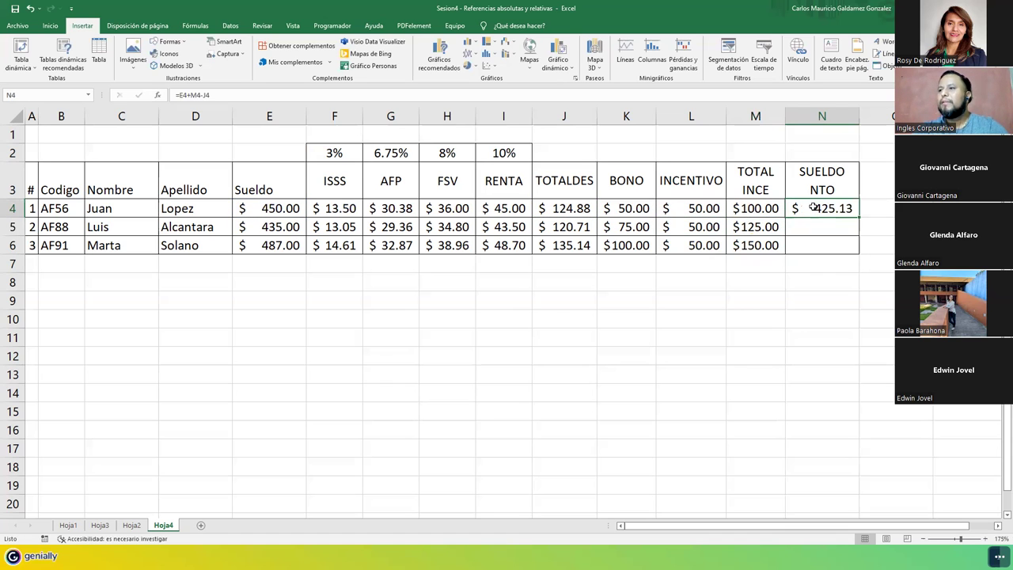
pyautogui.moveTo(857, 219); pyautogui.dragTo(853, 249)
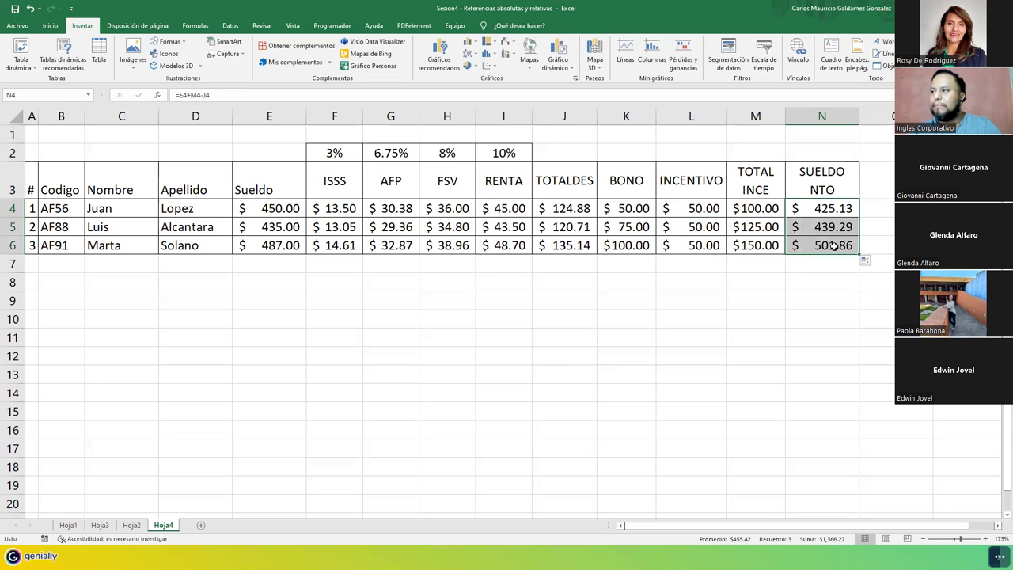
pyautogui.click(834, 246)
# Step: Review the TOTALDES results, then return to the Genially 'Realizar Ejercicio' slide
pyautogui.moveTo(558, 208); pyautogui.dragTo(543, 246)
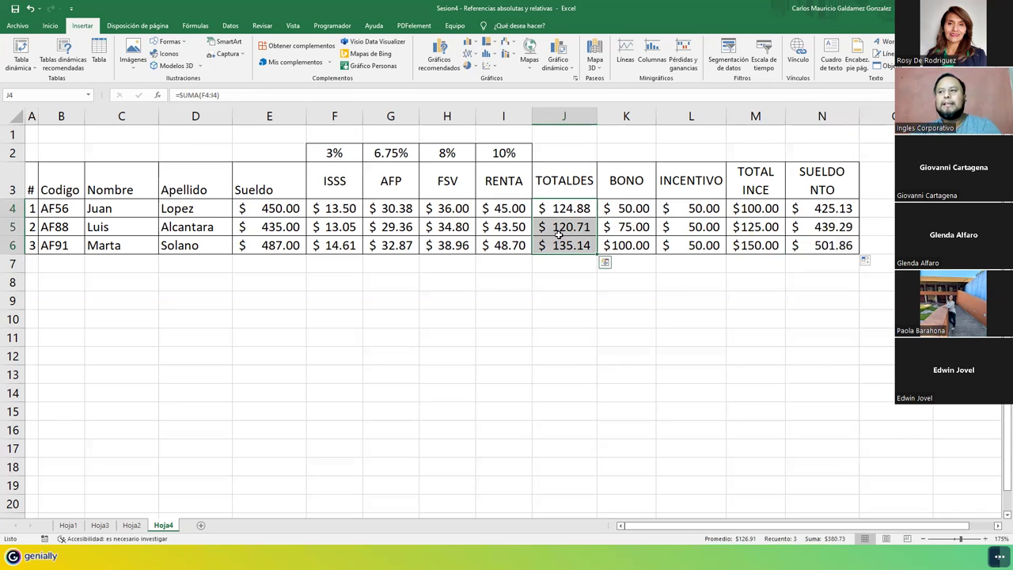
pyautogui.click(464, 287)
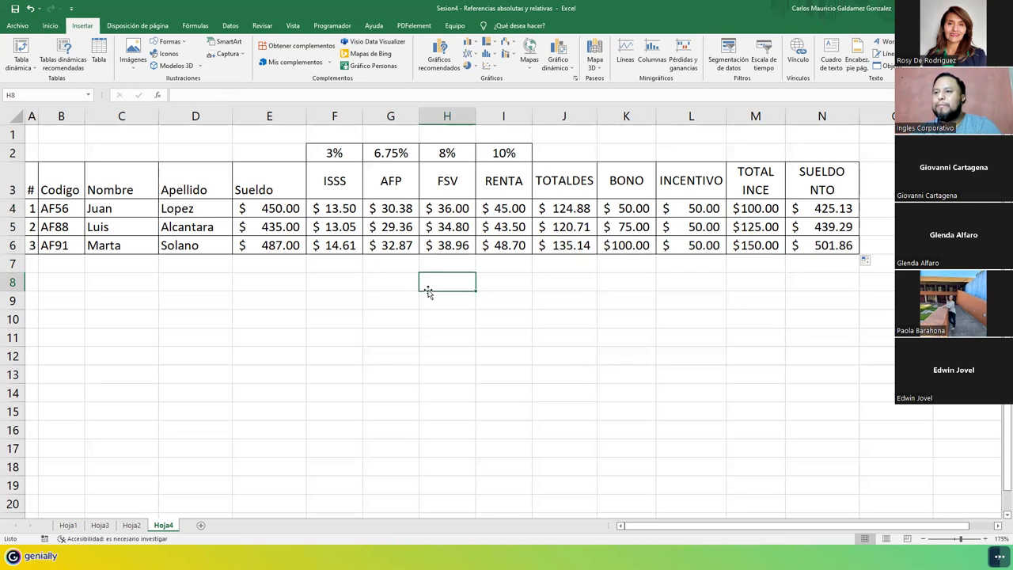
pyautogui.click(394, 269)
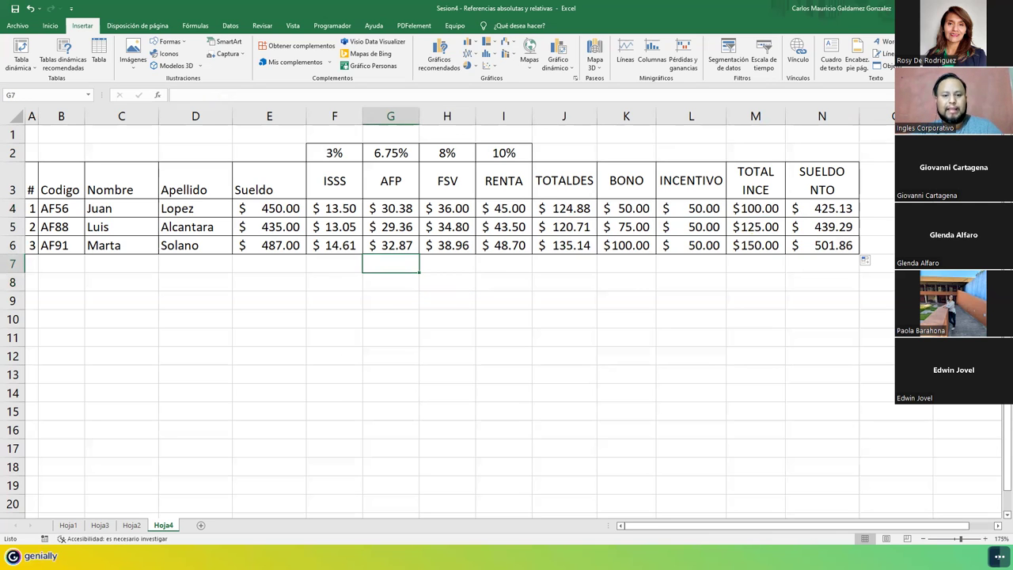
pyautogui.hotkey('alt', 'Tab')
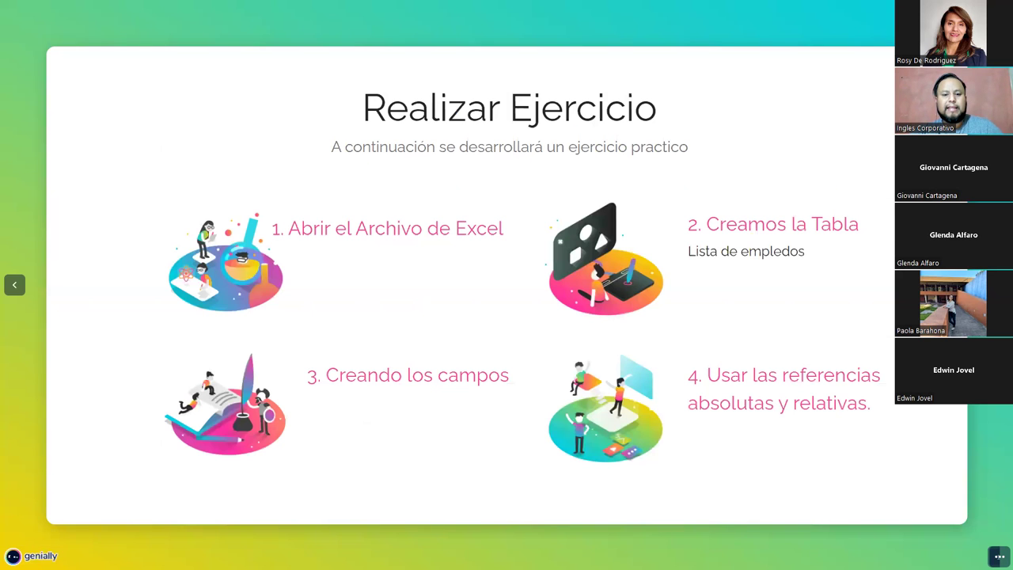